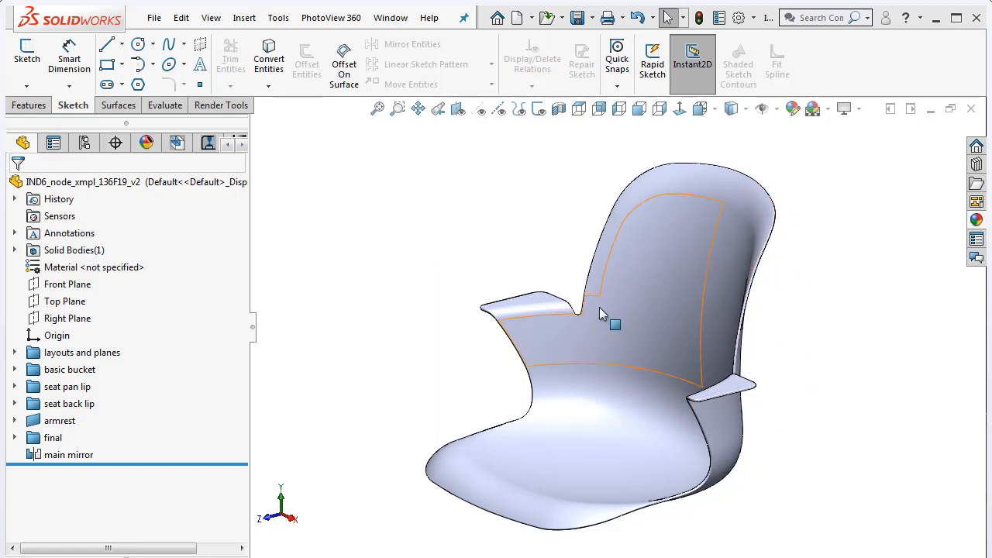
Examine the half chair shell's seat back, seat pan and the curved transition face between them
scroll(550, 259, down, 3)
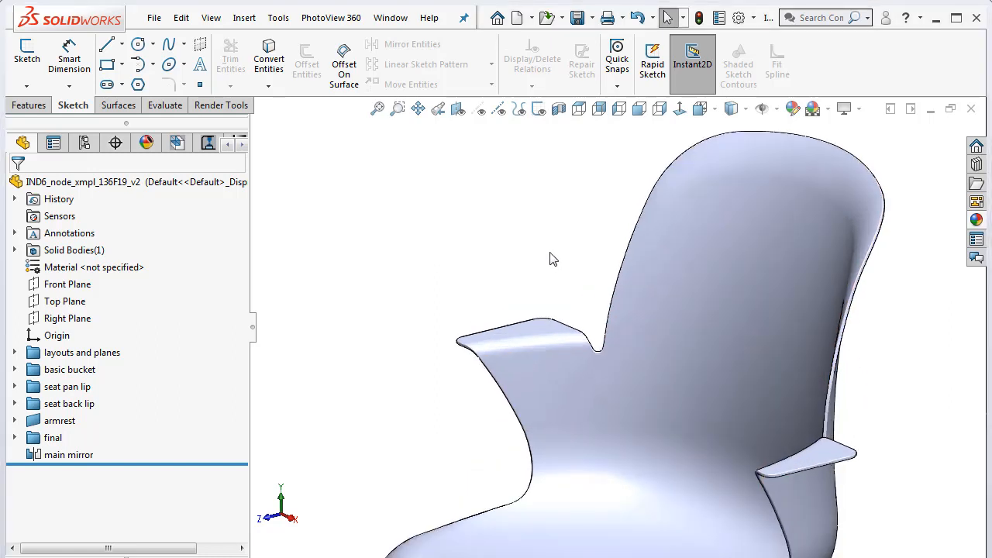
scroll(550, 259, down, 2)
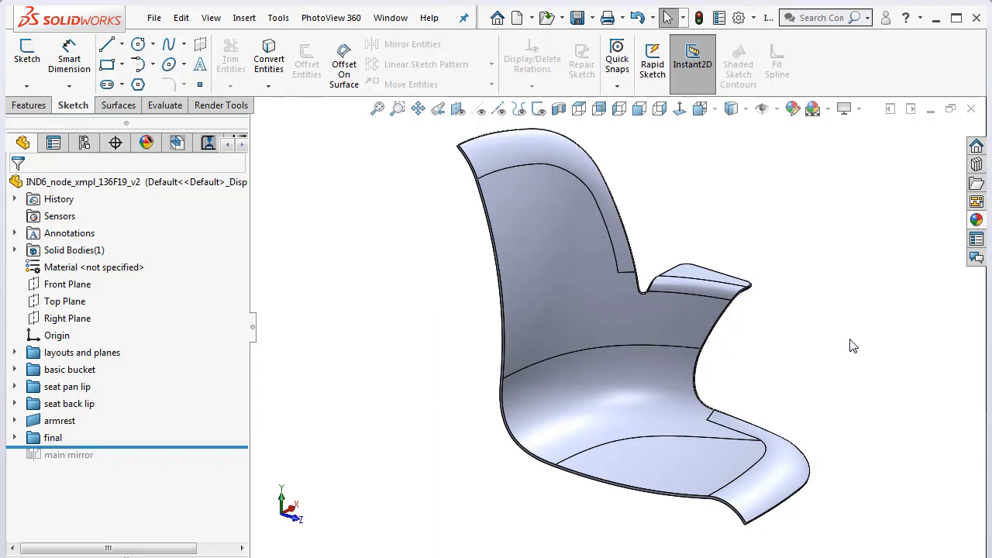
click(526, 331)
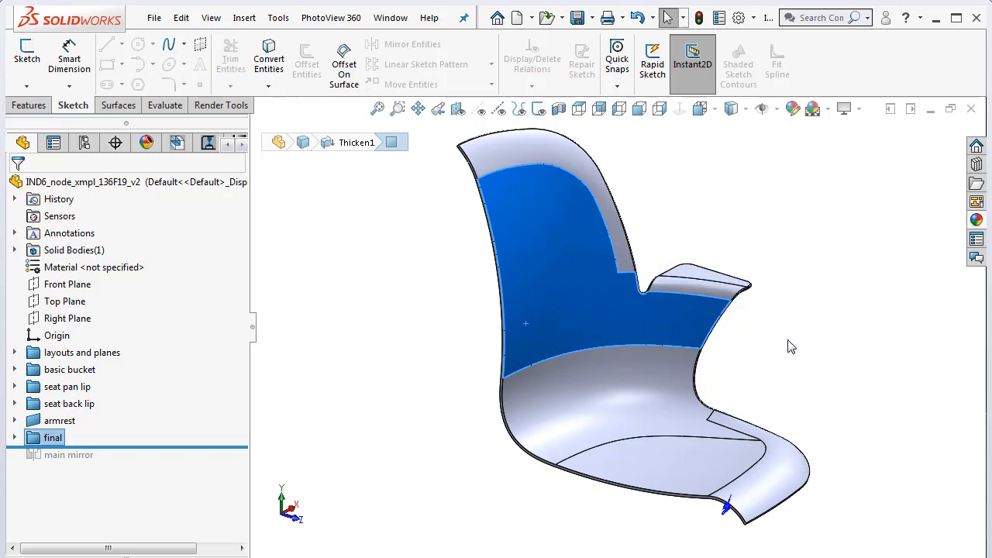
click(659, 458)
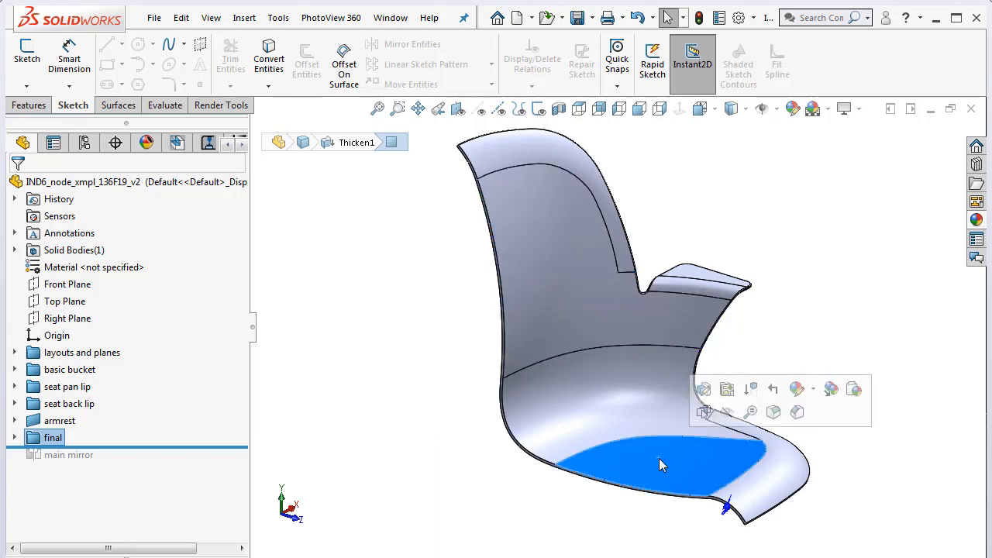
click(760, 342)
click(609, 401)
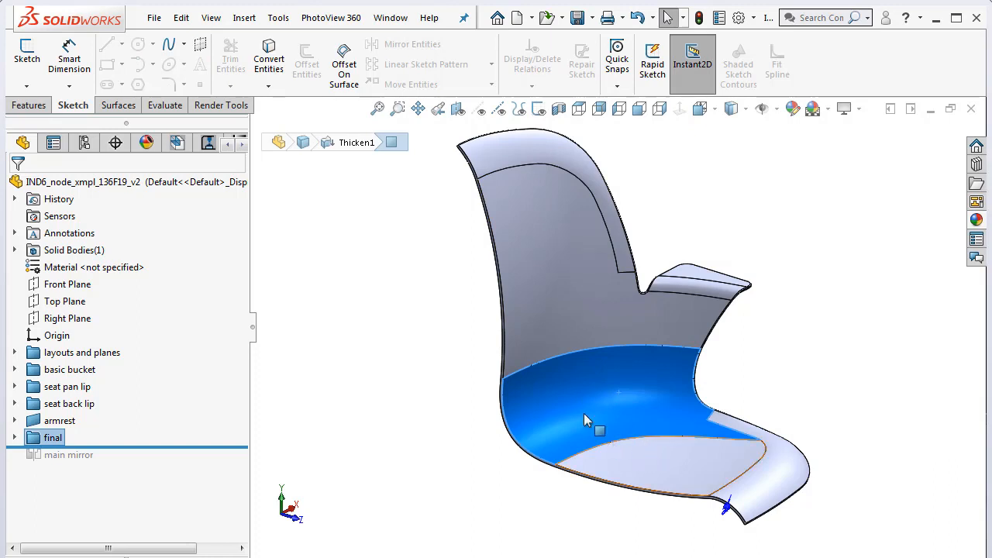
click(756, 381)
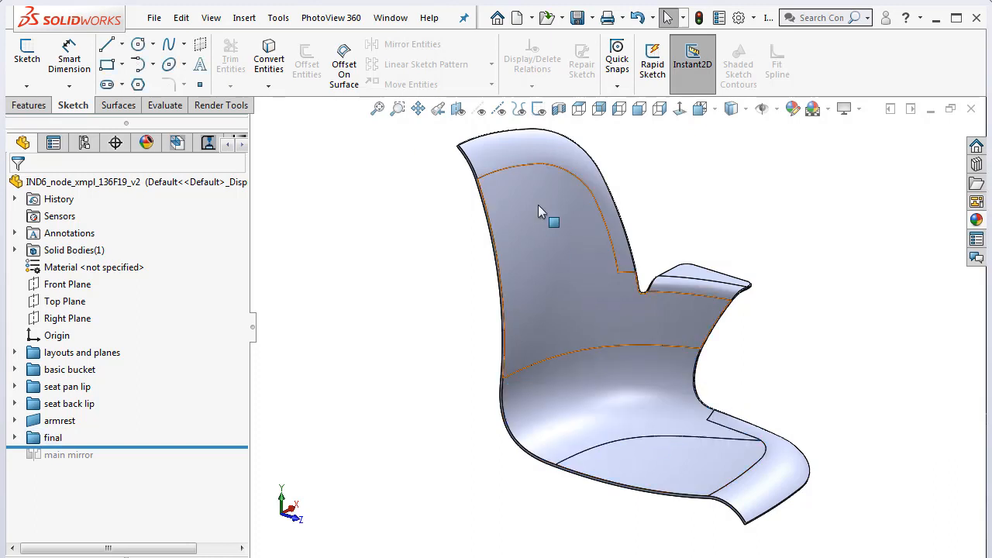
Examine the seat back lip, seat pan lip, armrest top and armrest transition faces of the half shell
click(515, 154)
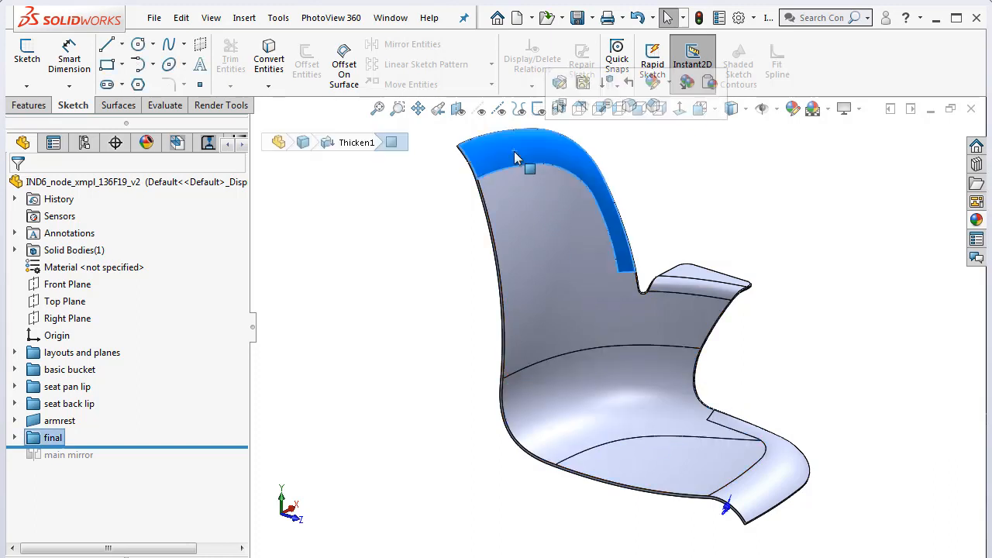
click(772, 494)
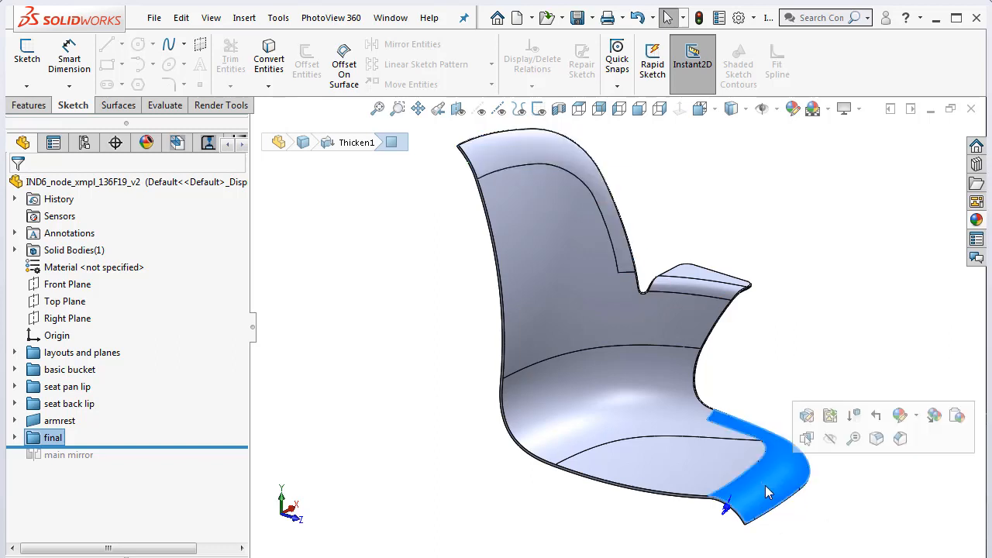
click(753, 337)
click(690, 273)
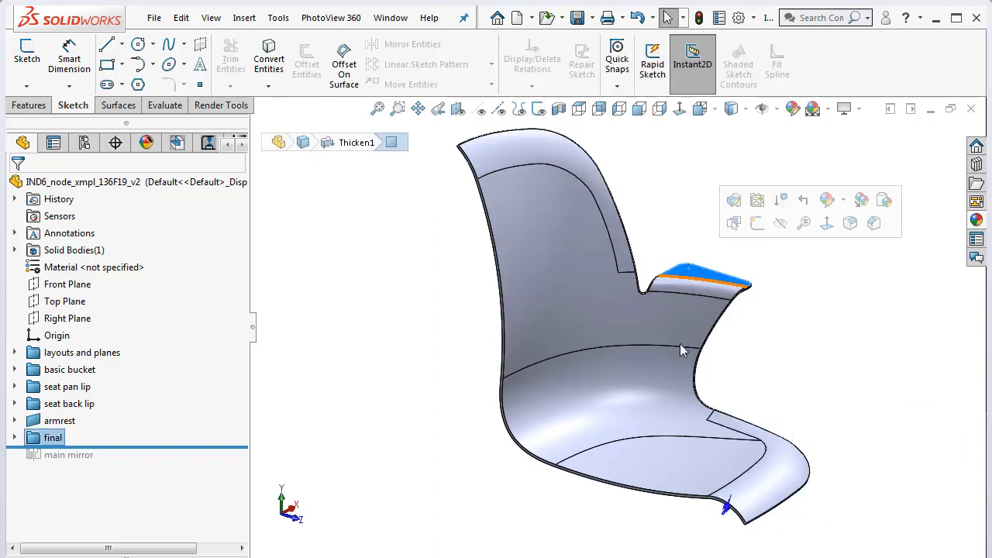
click(692, 286)
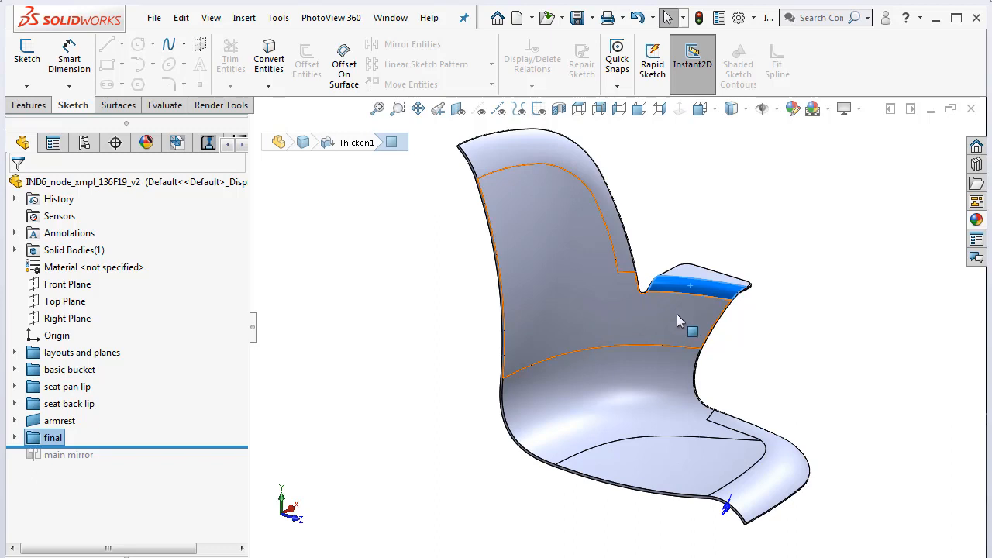
click(801, 362)
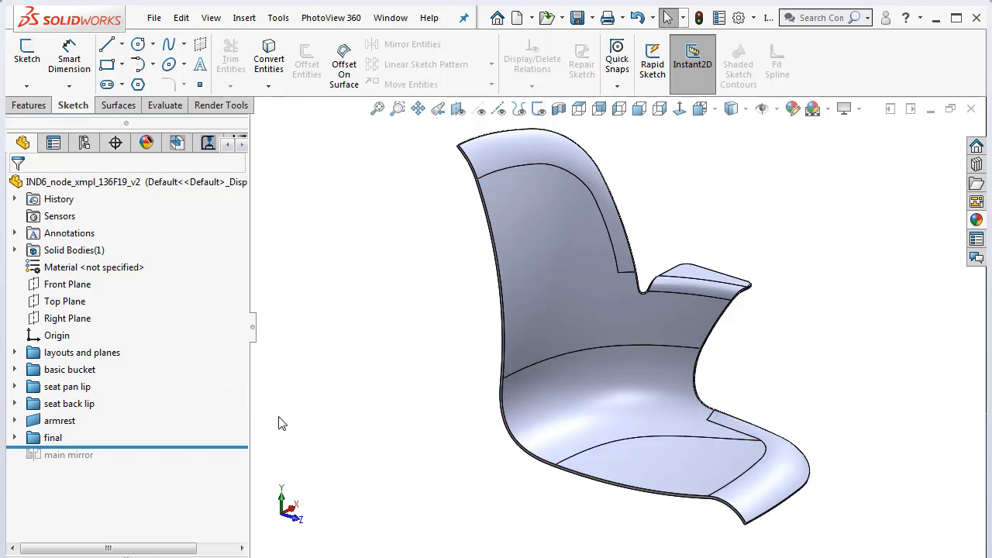
Examine the front seat pan lip face, then compare the seat back lip folder with its face on the model
click(776, 494)
click(436, 419)
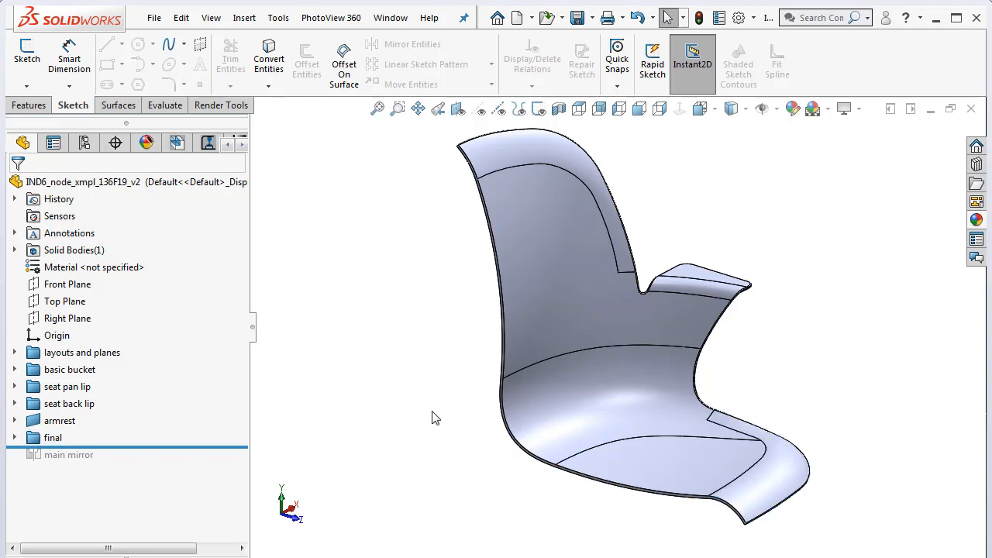
click(75, 405)
click(489, 160)
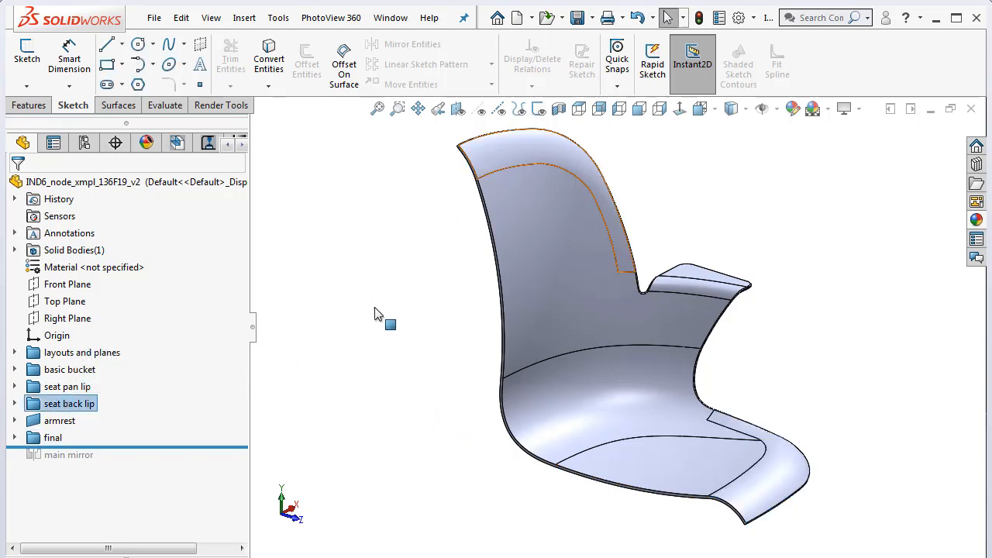
click(375, 308)
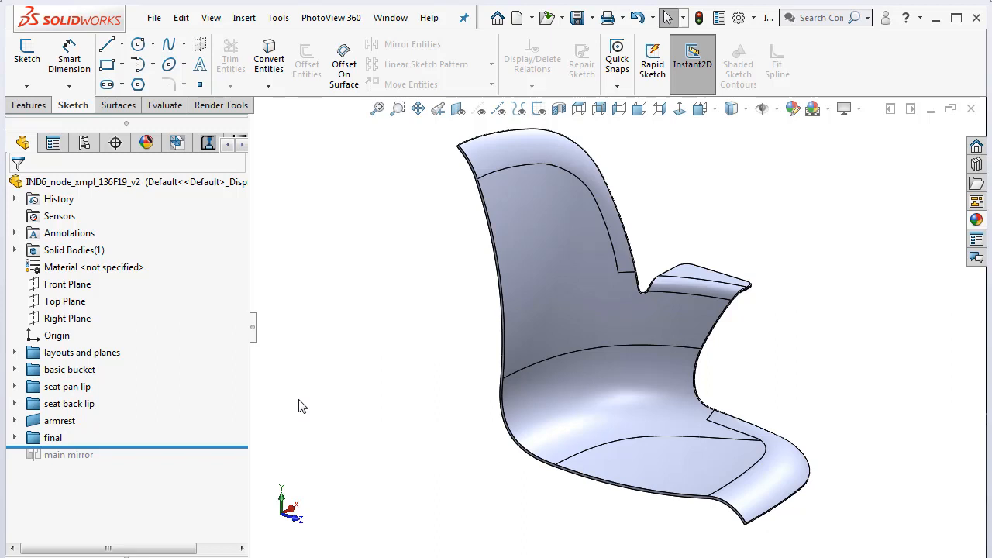
Expand the layouts and planes folder, roll the model back to just after Top Back-Front Edge Layout, and show the sketches
click(15, 354)
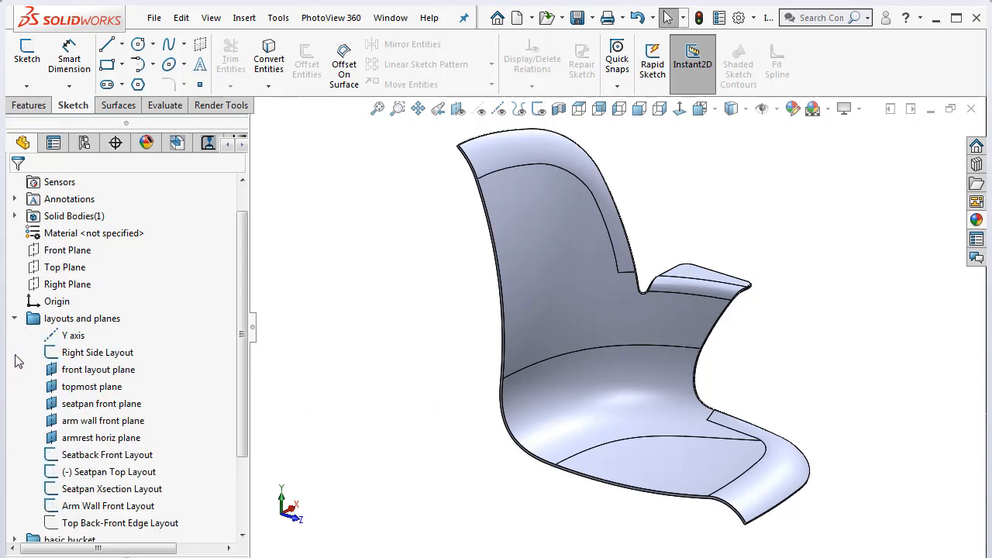
scroll(194, 419, down, 1)
drag(208, 517, 186, 429)
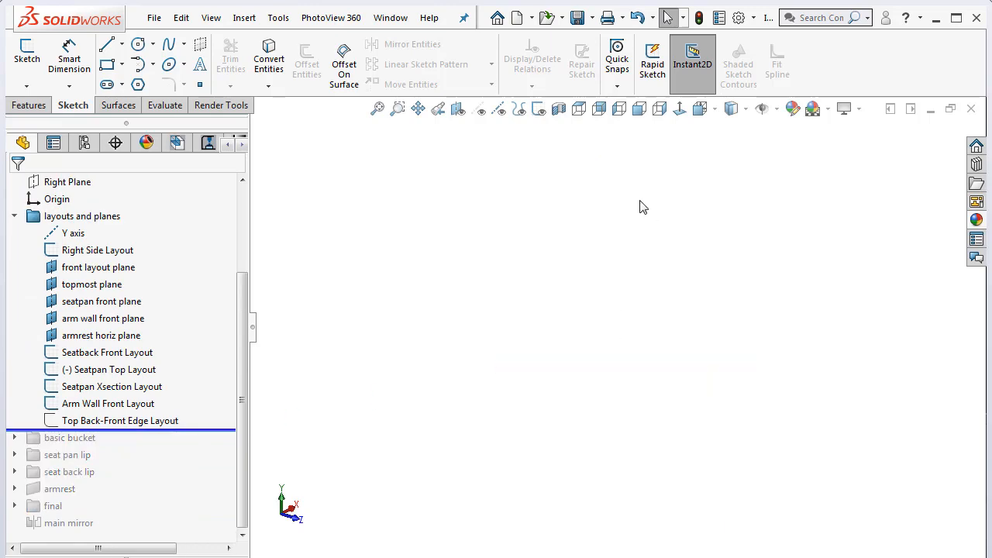
click(539, 109)
mouse_move(565, 303)
middle_down()
mouse_move(483, 354)
mouse_move(481, 395)
mouse_move(597, 346)
mouse_move(664, 301)
mouse_move(740, 184)
middle_up()
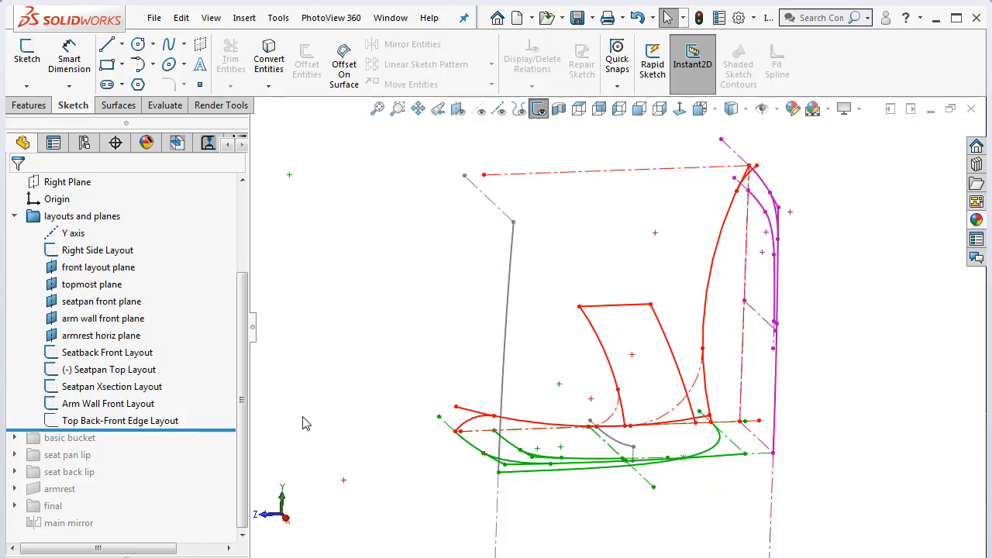
Roll the model back to just after Right Side Layout and view the sketch from the right
drag(214, 430, 199, 258)
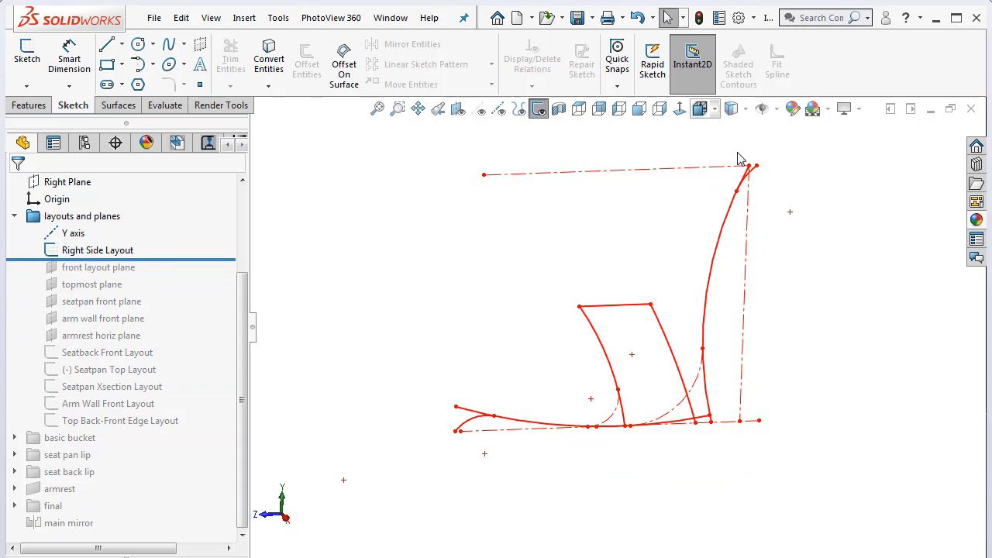
click(700, 108)
click(745, 174)
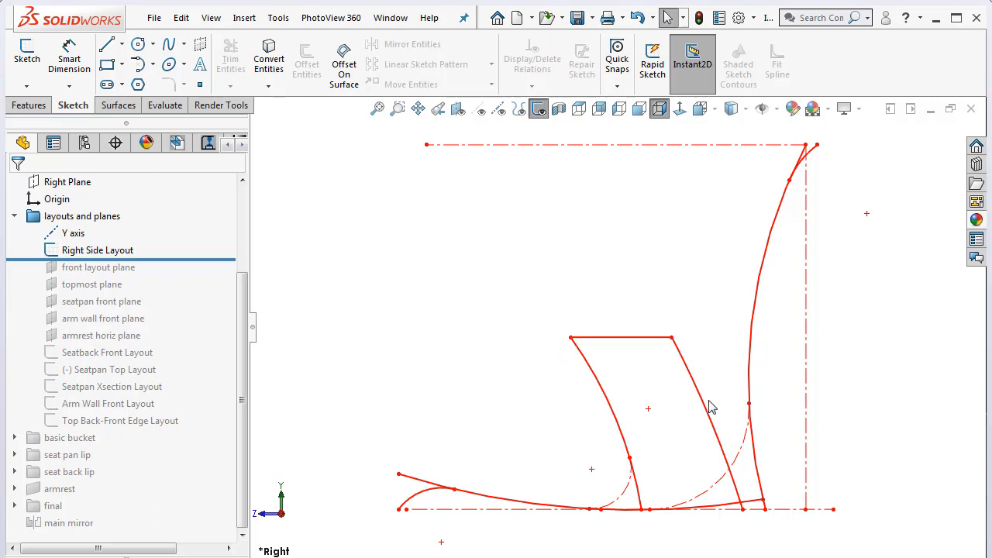
drag(742, 502, 742, 510)
Open the Right Side Layout sketch for editing, examine its dimensions, and exit the sketch
right_click(124, 248)
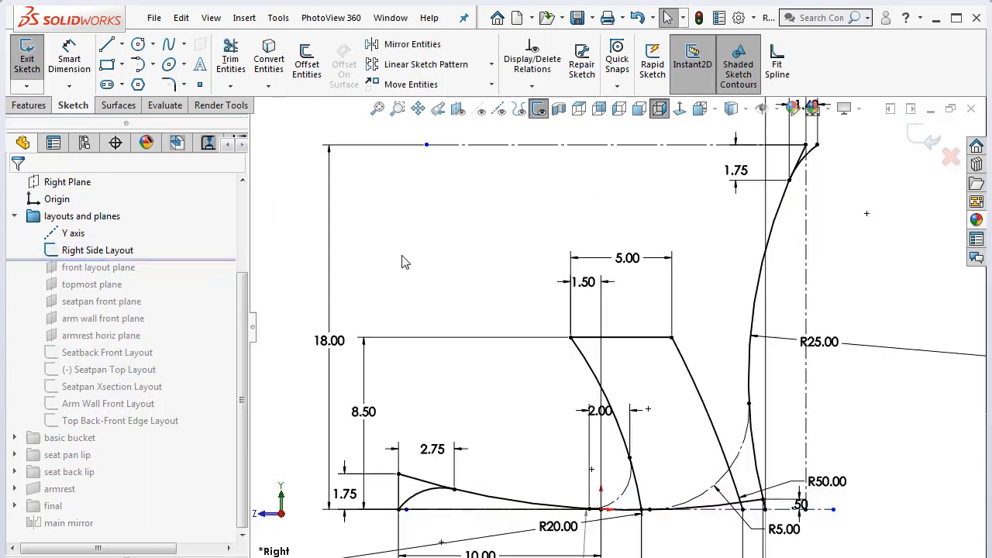
key(z)
key(z)
key(z)
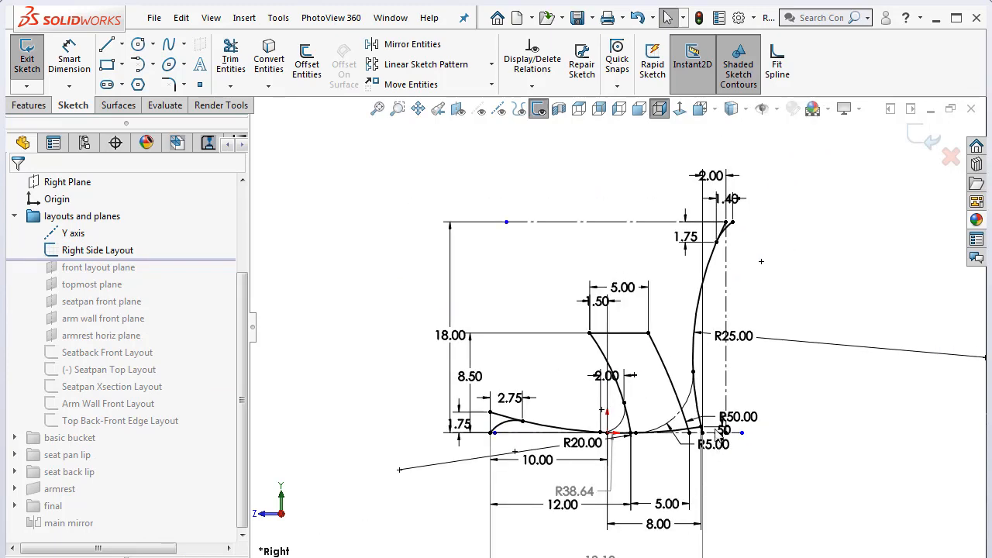
scroll(719, 432, down, 2)
key(z)
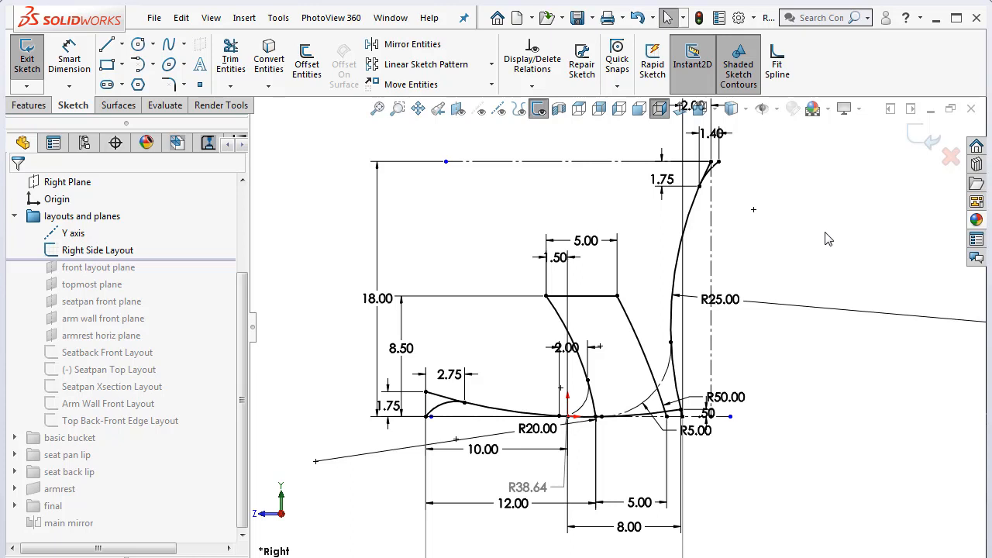
click(925, 139)
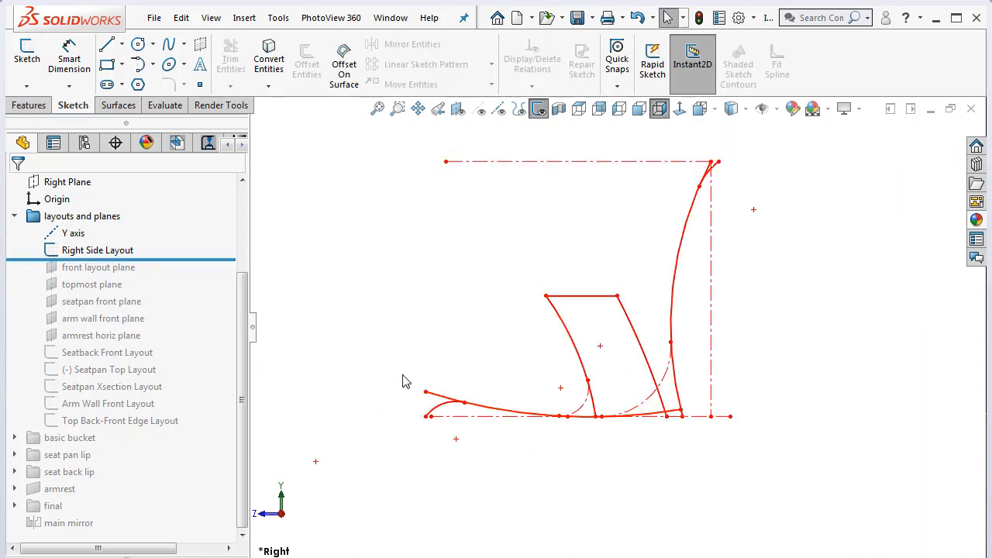
Roll the model forward through front layout plane and topmost plane, highlighting each plane against the side layout
mouse_move(571, 289)
middle_down()
mouse_move(627, 324)
mouse_move(551, 266)
mouse_move(535, 271)
middle_up()
drag(210, 261, 208, 276)
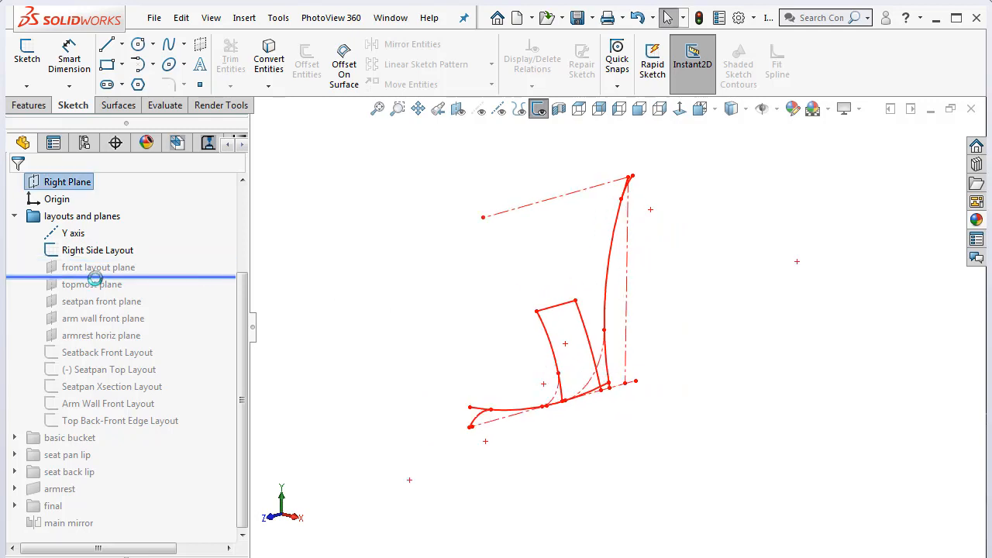
click(107, 268)
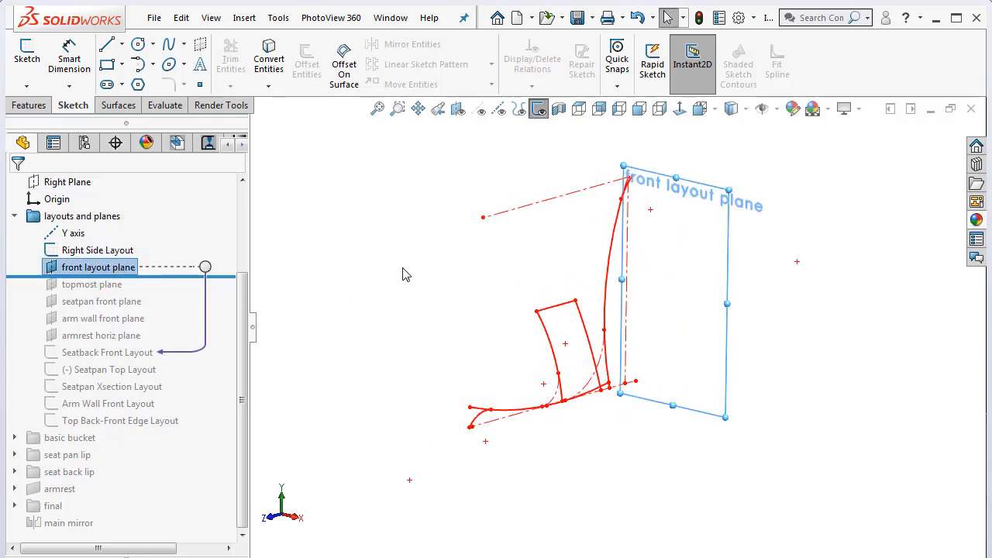
drag(204, 276, 204, 293)
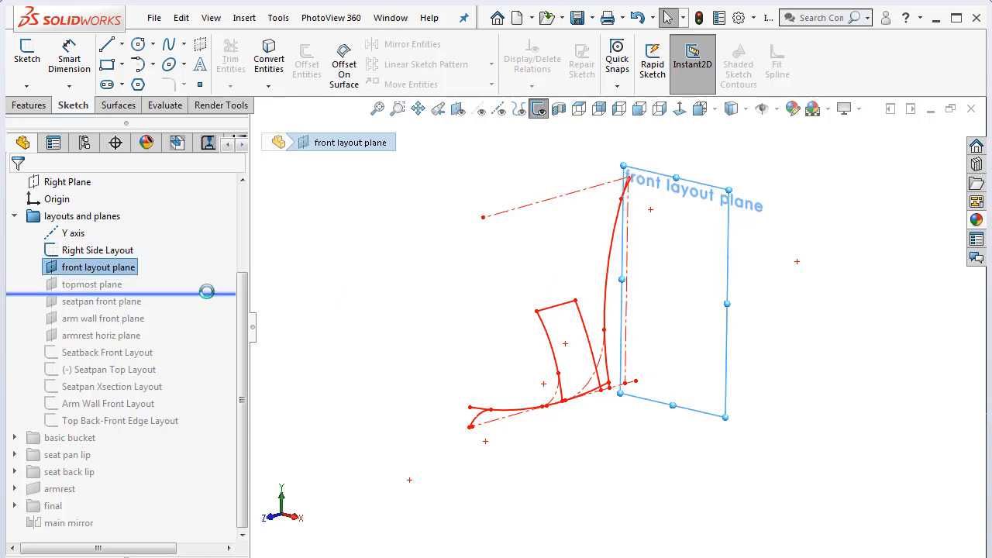
click(83, 284)
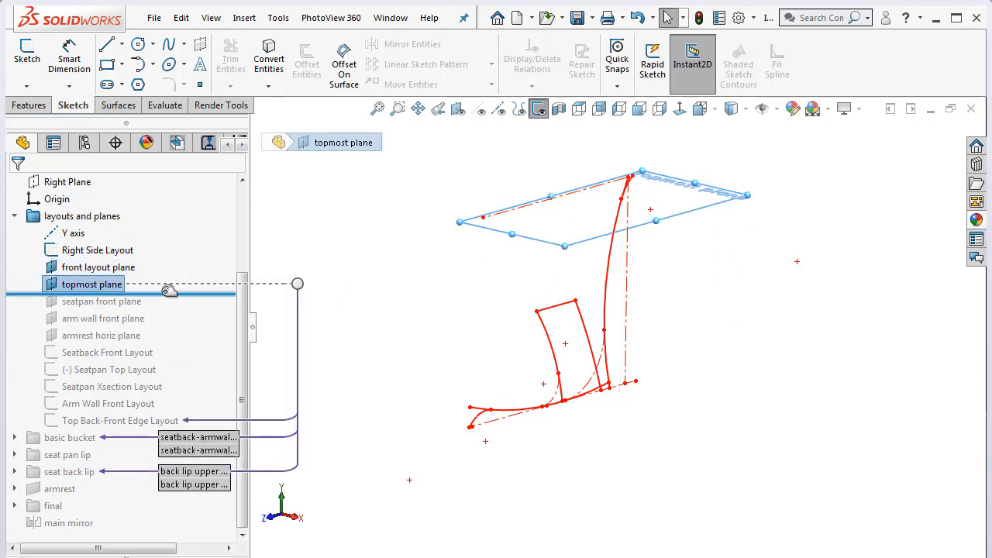
Roll the model forward through seatpan front plane and arm wall front plane, highlighting each one in turn
drag(170, 293, 108, 310)
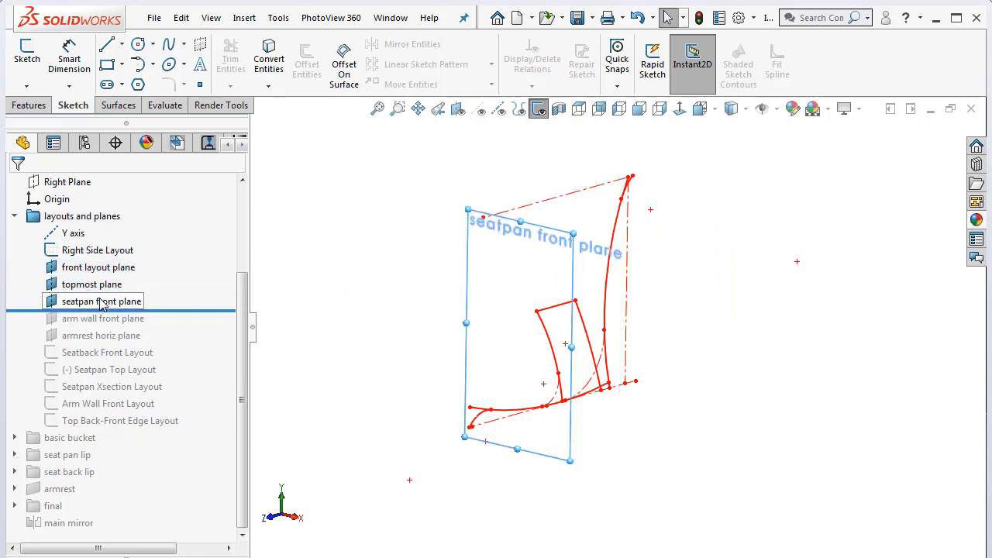
click(105, 303)
drag(184, 310, 185, 335)
click(122, 313)
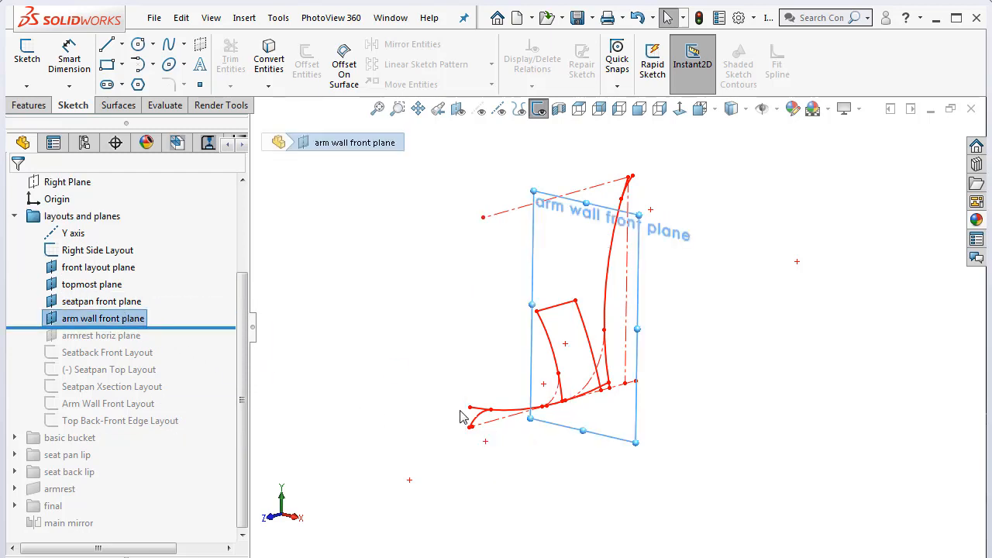
middle_drag(460, 416, 399, 375)
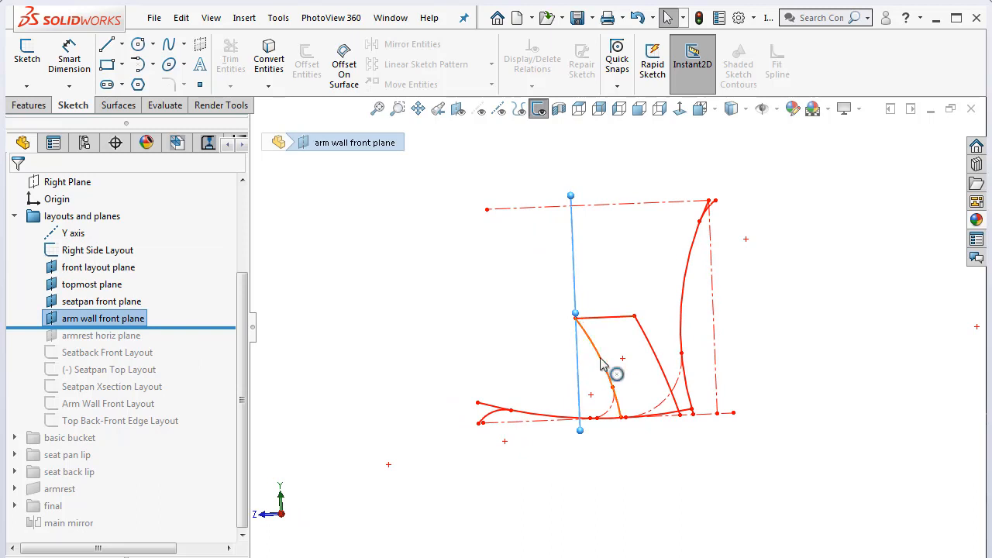
Roll the model forward past armrest horiz plane and inspect its position against the armrest outline
drag(260, 332, 215, 348)
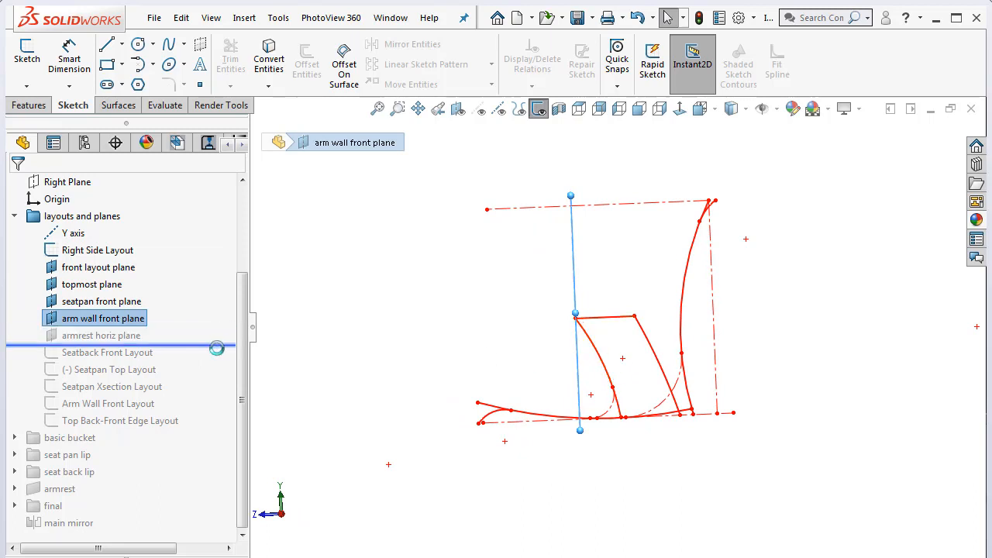
click(127, 333)
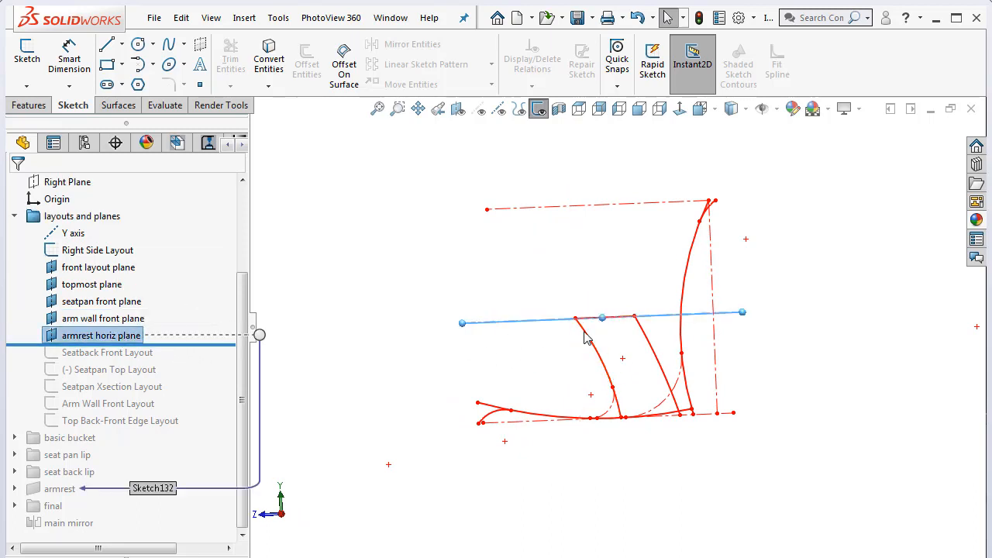
mouse_move(485, 344)
middle_down()
mouse_move(507, 362)
mouse_move(395, 284)
middle_up()
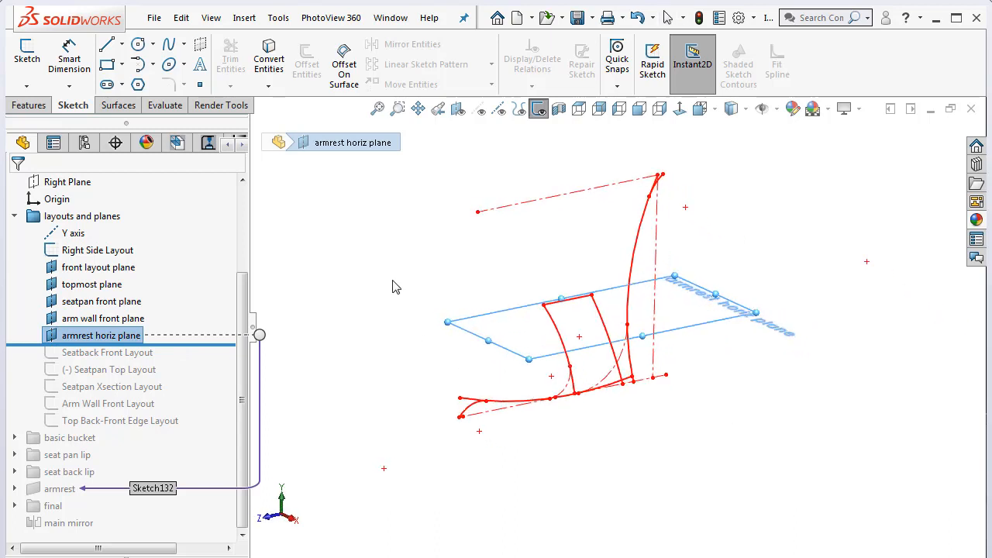
click(392, 284)
Roll the model forward to include Seatback Front Layout and view it from the front
drag(225, 344, 225, 361)
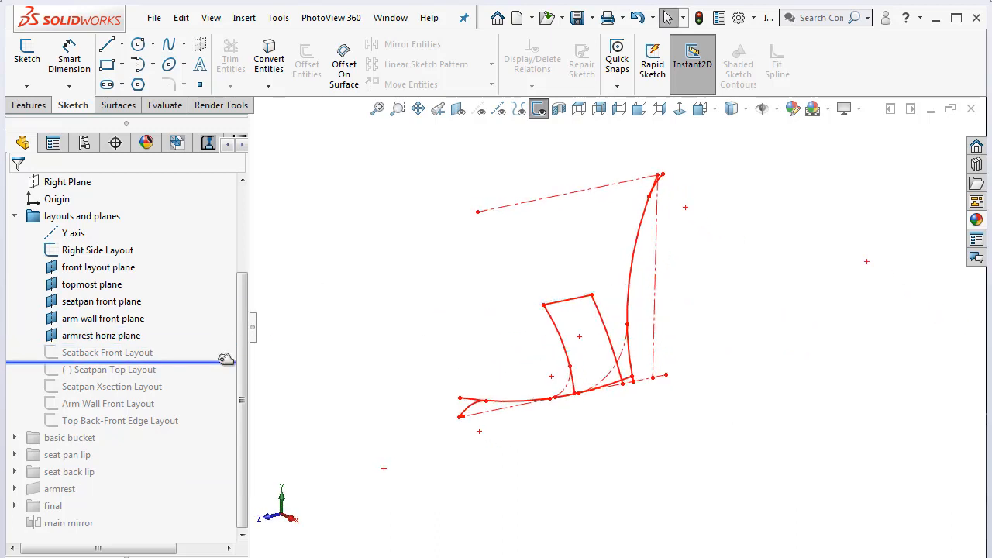
click(714, 108)
click(725, 178)
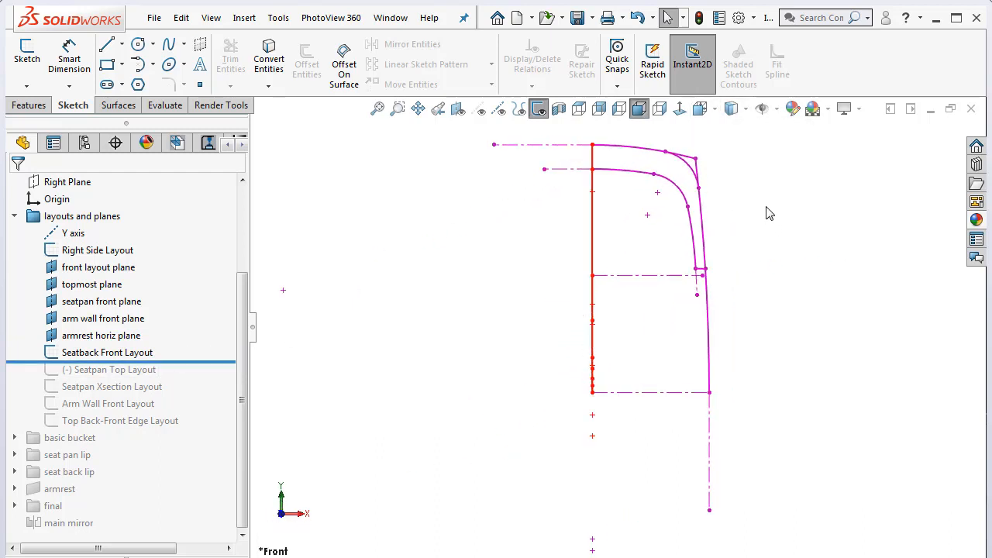
Examine the Seatback Front Layout curves beside the side layout profile from the front and from an angle
scroll(727, 160, down, 1)
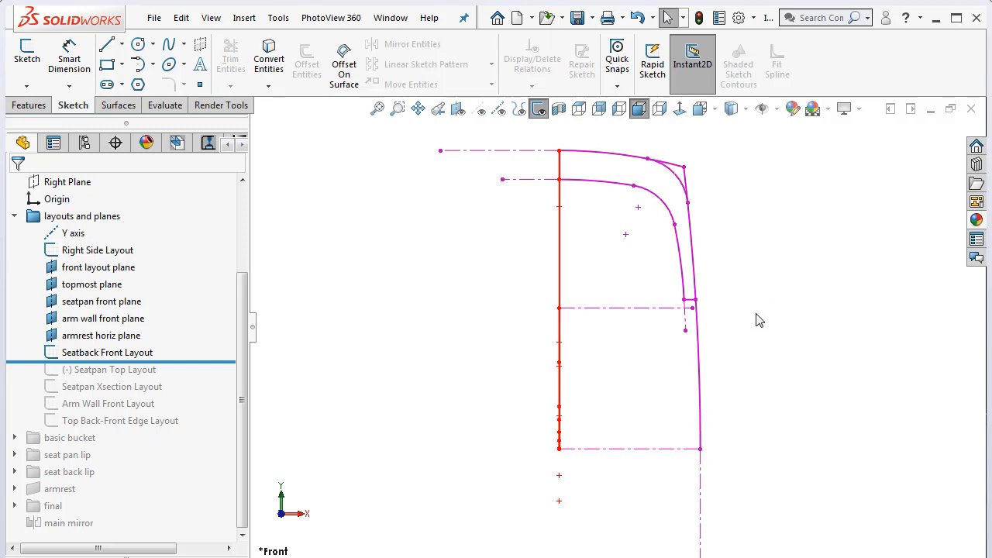
key(Left)
key(Left)
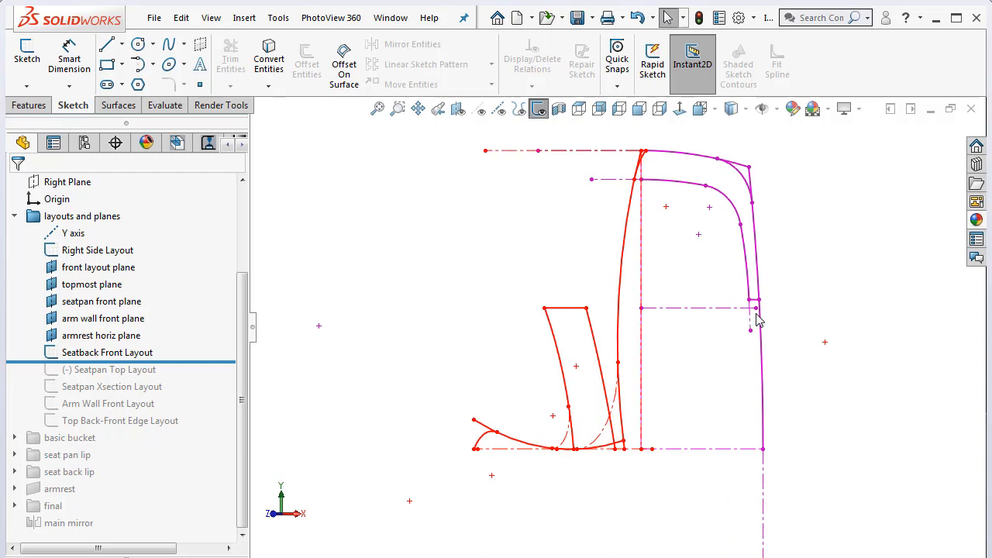
scroll(775, 179, down, 1)
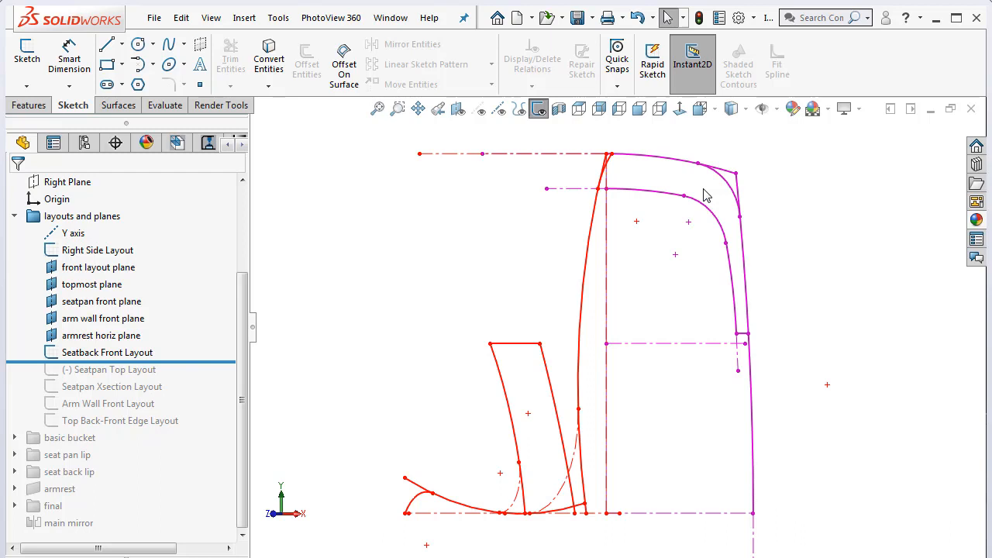
scroll(753, 348, down, 1)
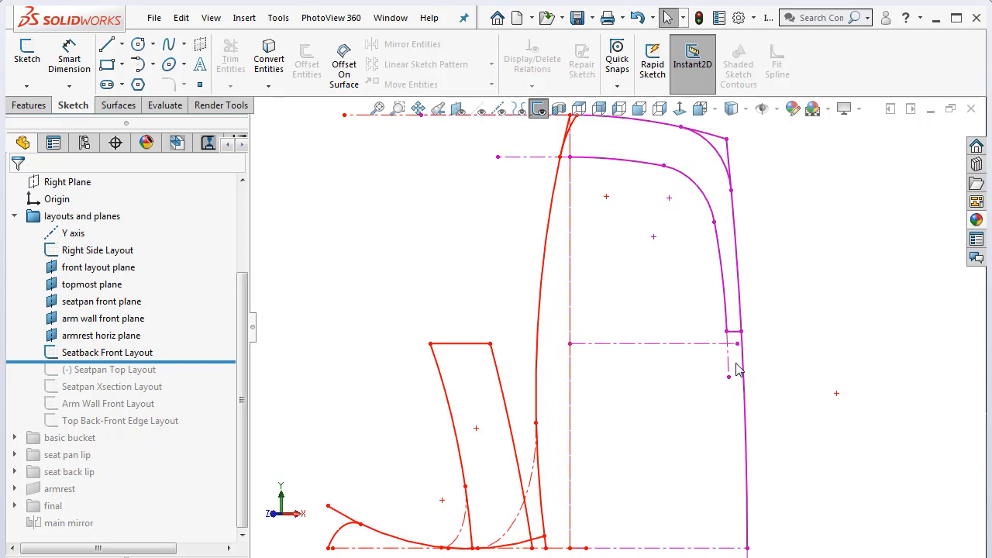
key(z)
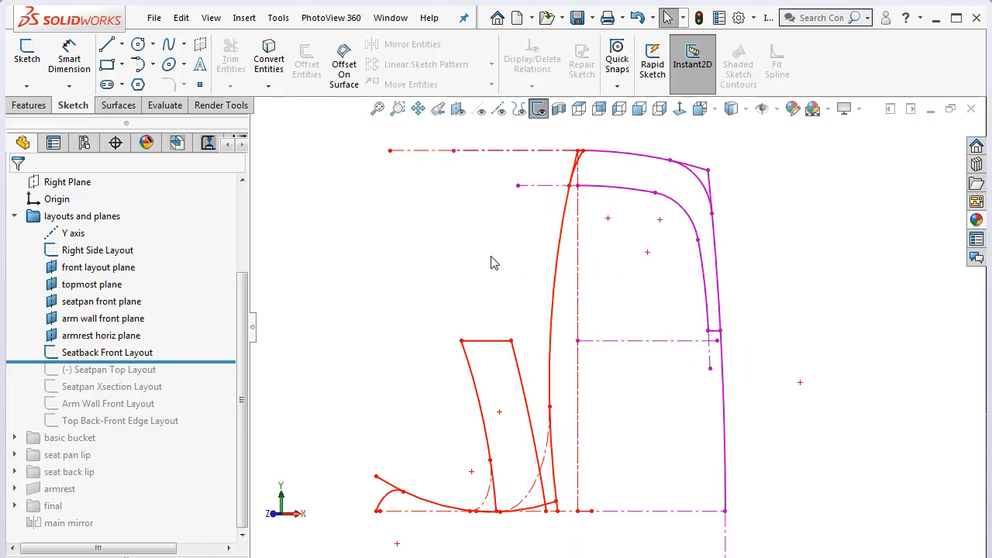
Roll the model forward to include Seatpan Top Layout and view it from the top
drag(184, 364, 199, 382)
mouse_move(655, 432)
middle_down()
mouse_move(683, 521)
mouse_move(663, 486)
middle_up()
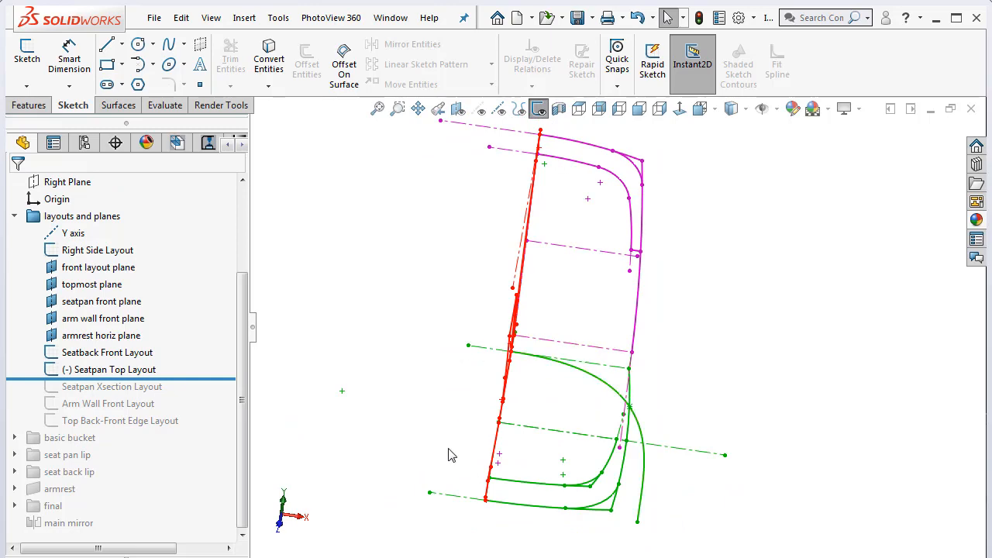
click(702, 110)
click(721, 154)
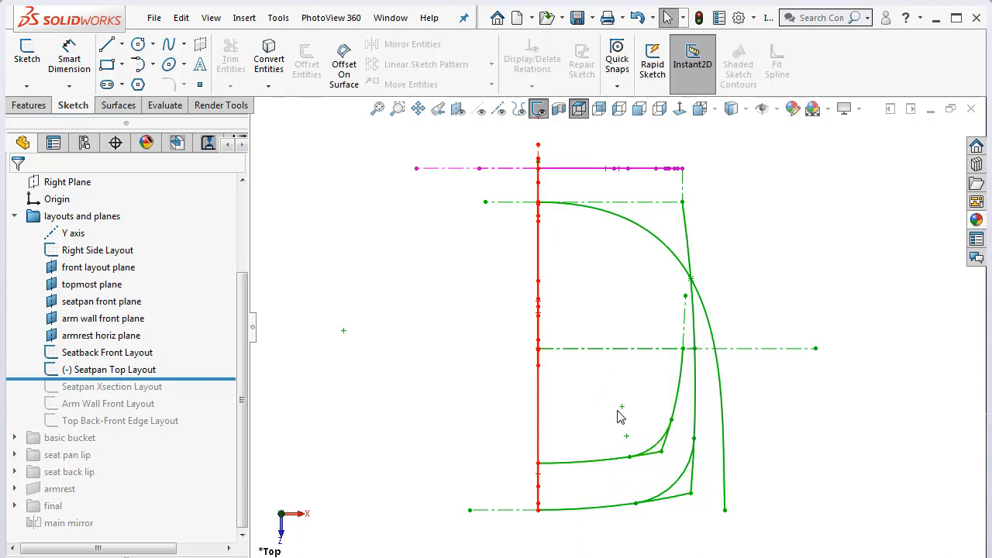
scroll(681, 387, down, 2)
scroll(565, 218, up, 2)
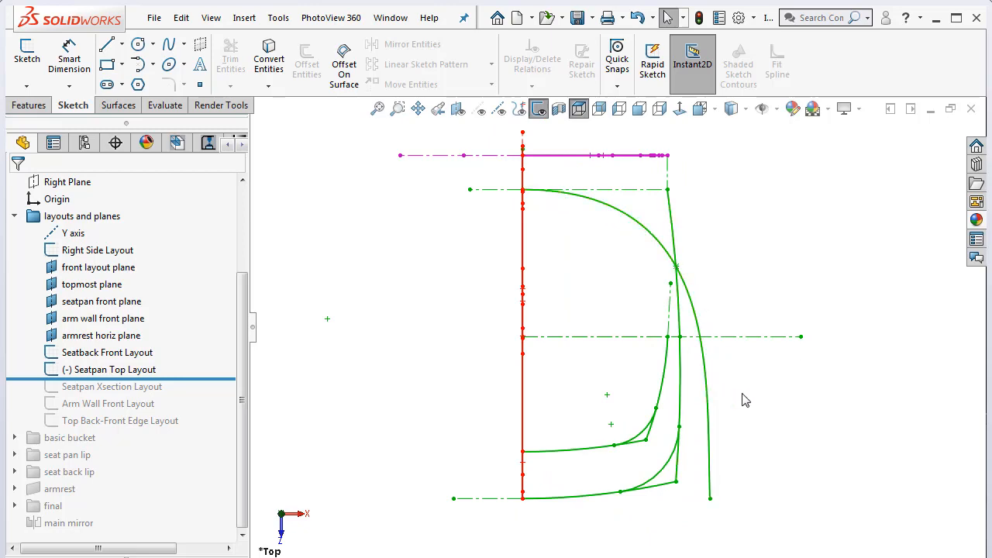
Examine in 3D how the Seatpan Top Layout curves relate to the side and seatback layouts
mouse_move(744, 401)
middle_down()
mouse_move(747, 337)
mouse_move(687, 215)
mouse_move(715, 288)
mouse_move(682, 222)
mouse_move(696, 333)
mouse_move(678, 337)
mouse_move(679, 379)
middle_up()
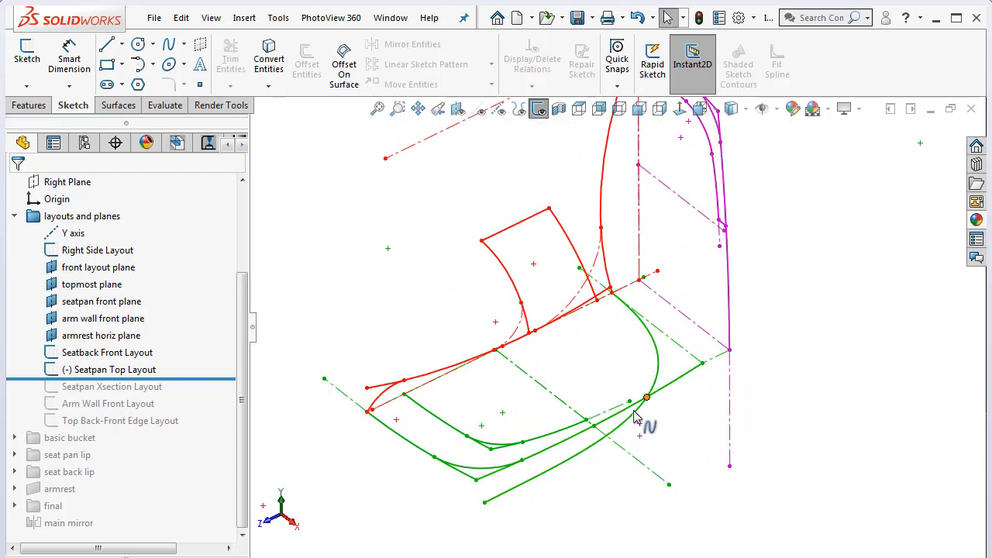
middle_drag(663, 341, 664, 336)
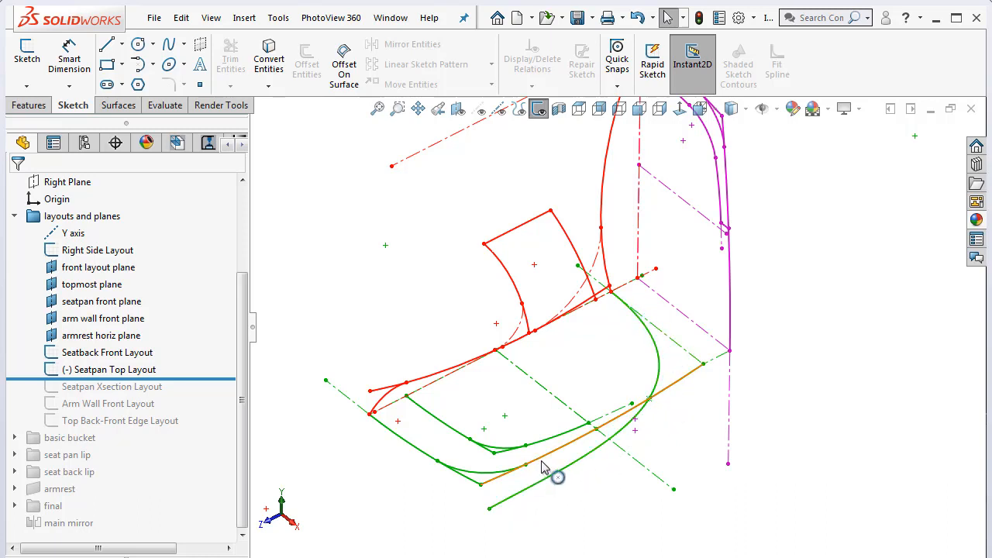
scroll(621, 424, up, 1)
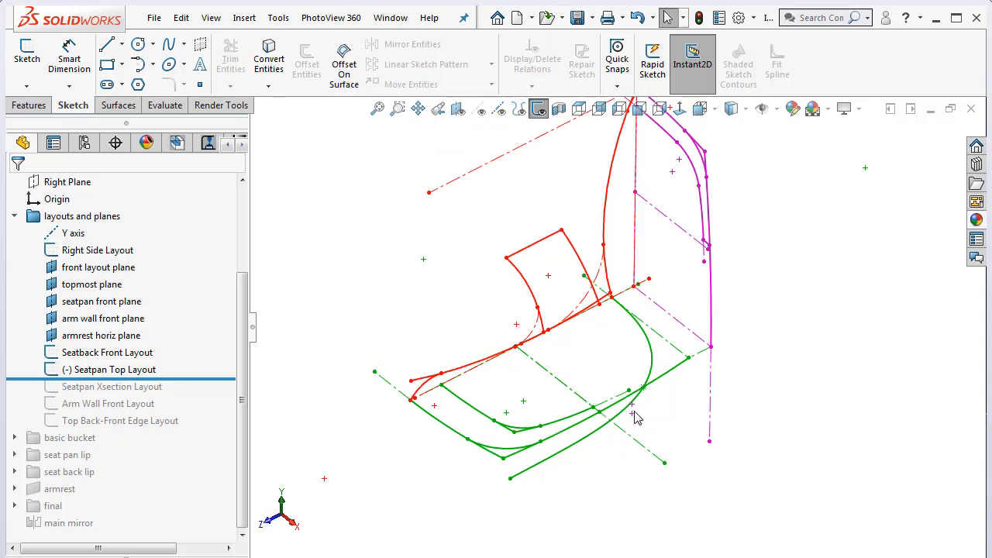
scroll(638, 437, down, 1)
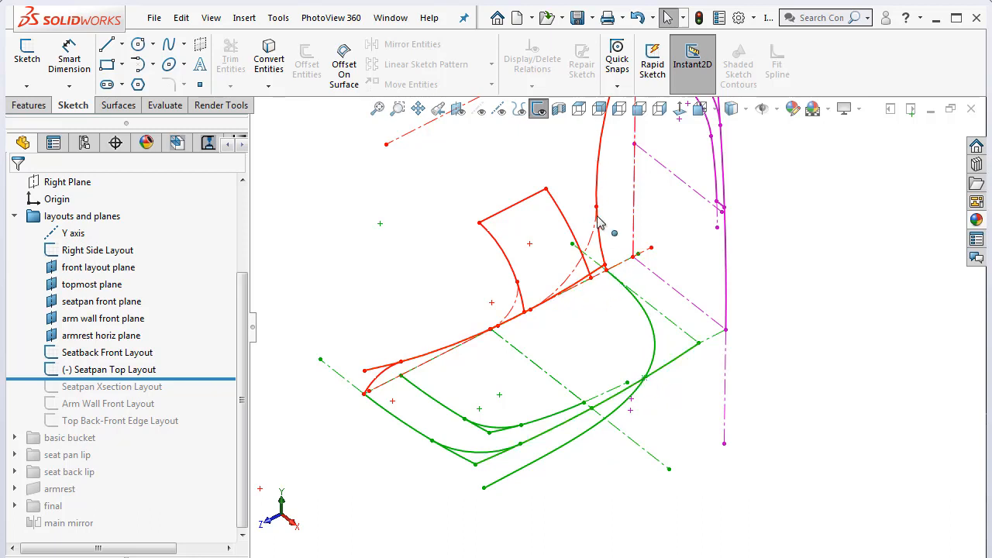
mouse_move(657, 315)
middle_down()
mouse_move(693, 317)
mouse_move(679, 373)
middle_up()
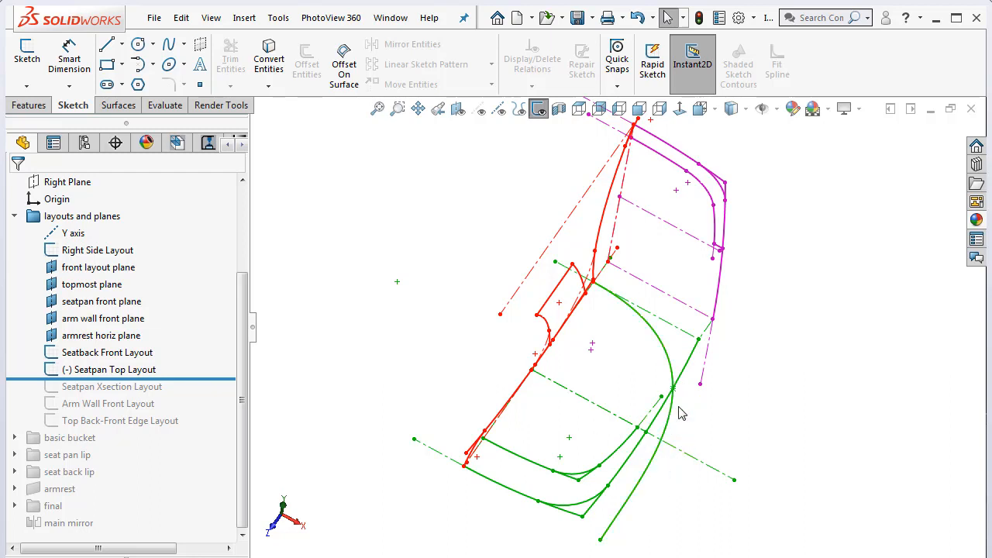
key(z)
middle_drag(679, 407, 675, 374)
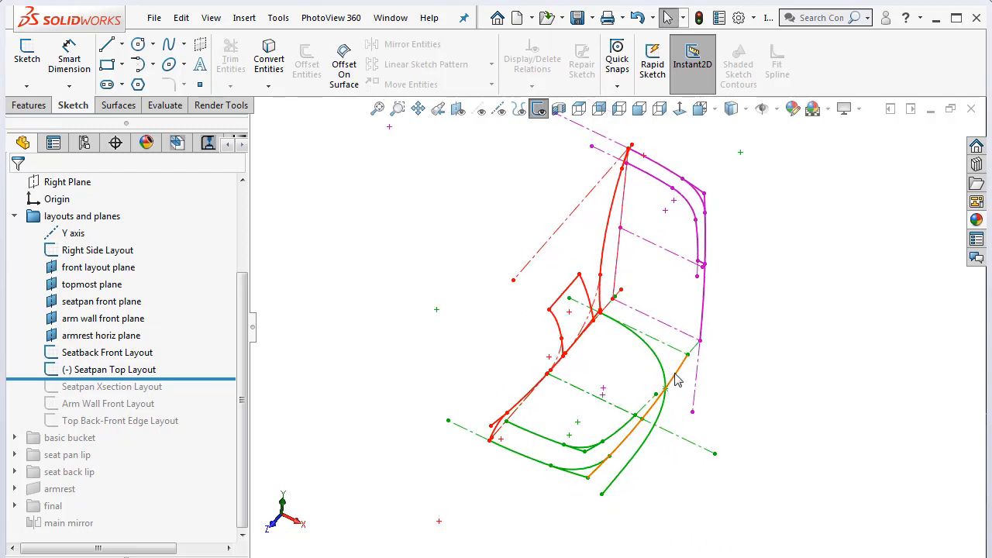
scroll(676, 379, down, 3)
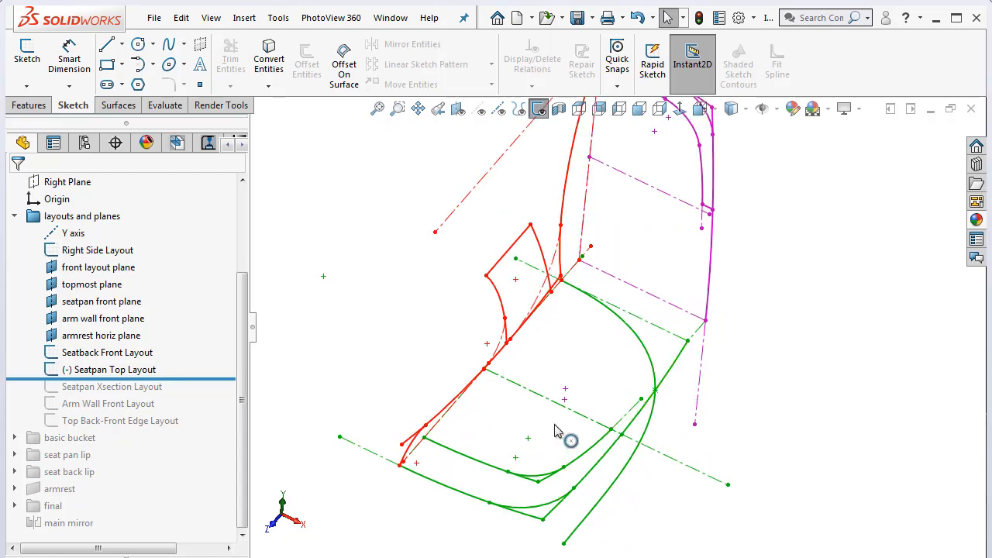
Open Seatpan Top Layout for editing, hide the other sketches and inspect its dimensions from the top
right_click(107, 368)
click(116, 324)
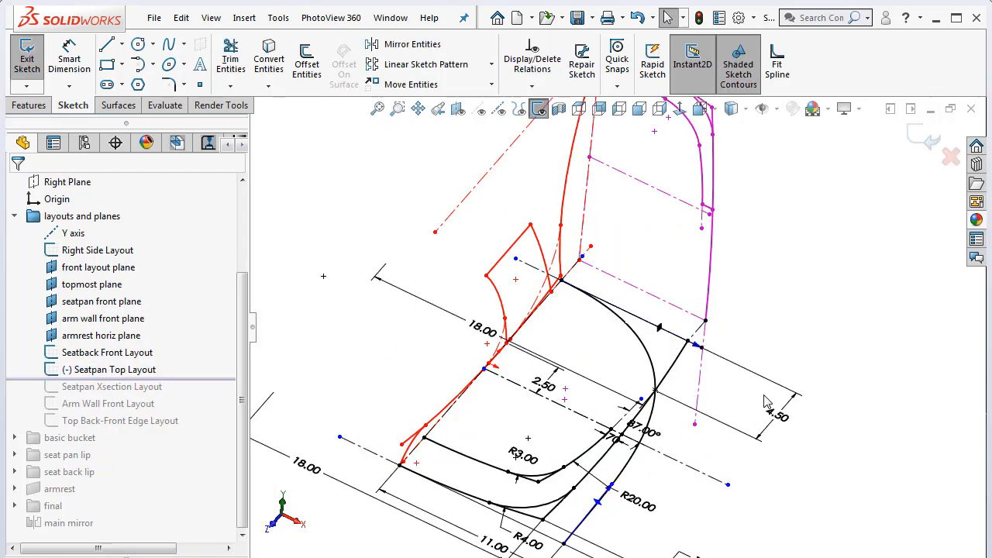
click(539, 113)
key(z)
key(z)
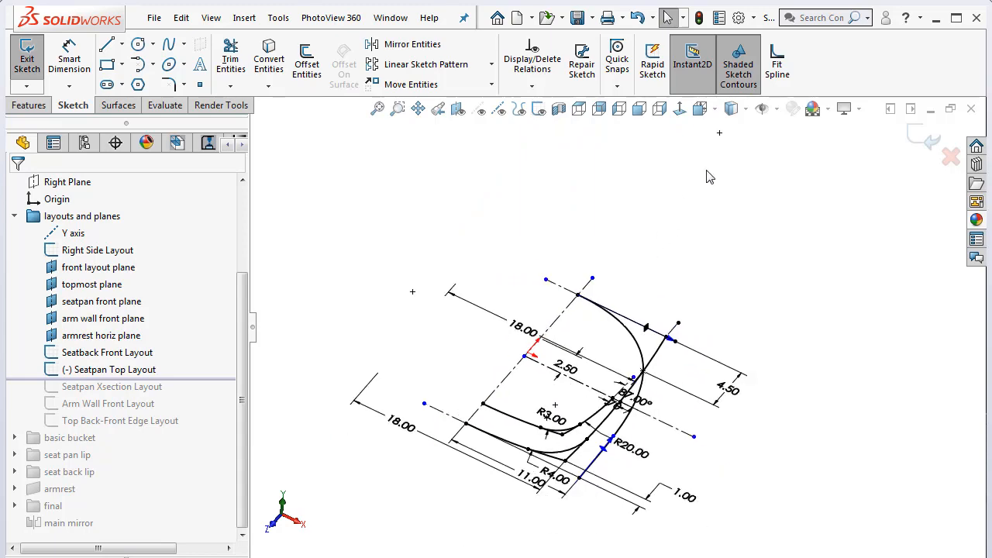
click(714, 109)
click(705, 211)
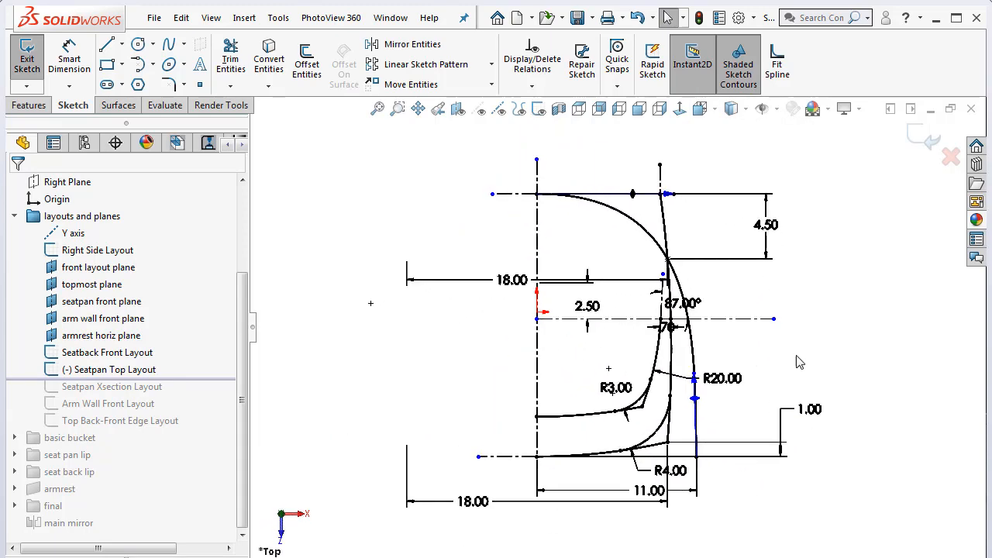
scroll(740, 305, down, 1)
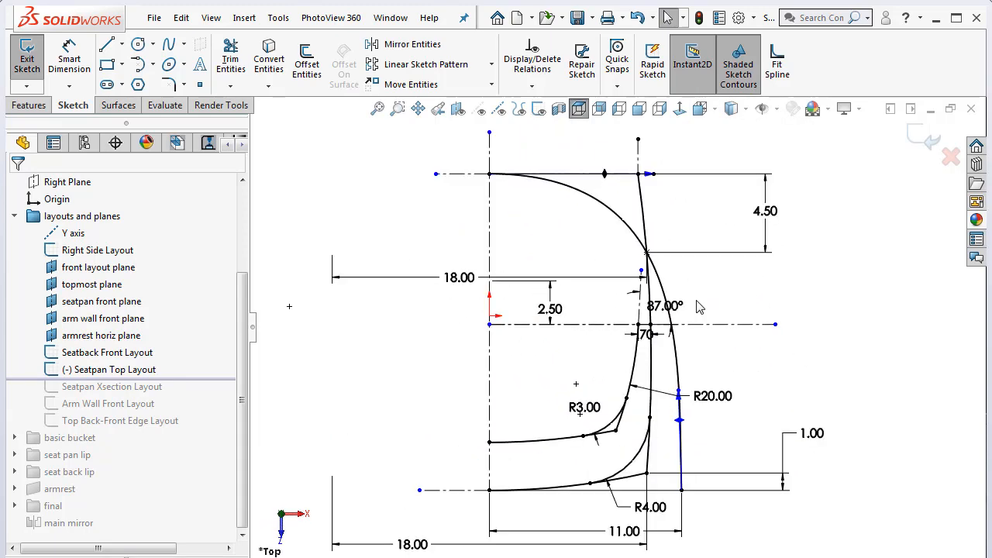
Exit the Seatpan Top Layout sketch and show all the layout sketches again
click(659, 239)
click(850, 317)
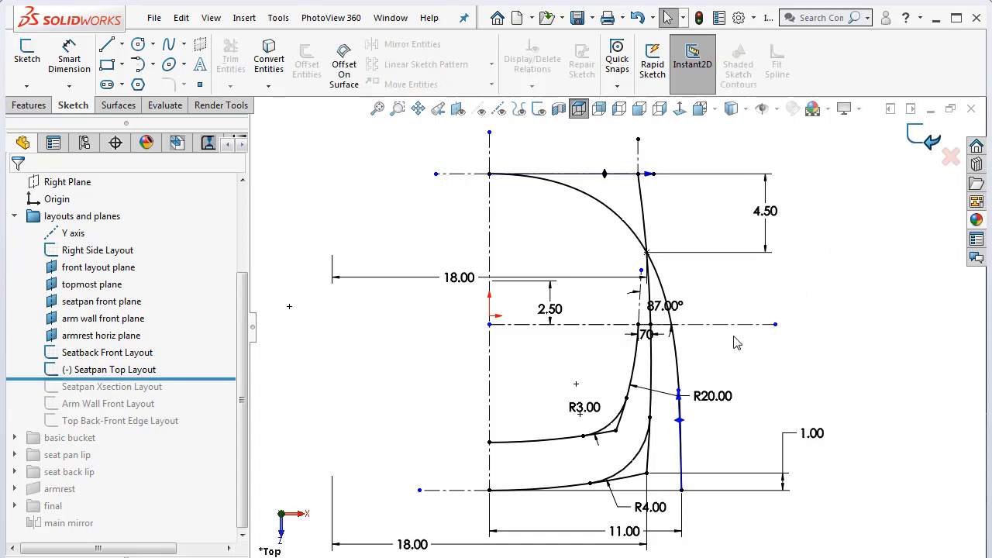
click(538, 110)
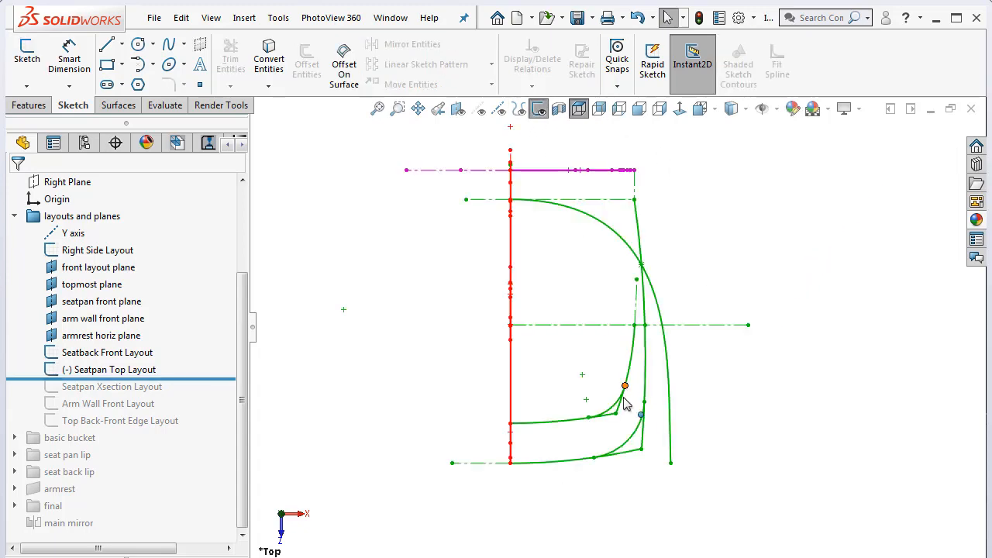
Roll the model forward to include Seatpan Xsection Layout, highlight it and inspect its curve across the seatpan
mouse_move(743, 409)
middle_down()
mouse_move(605, 212)
mouse_move(543, 232)
middle_up()
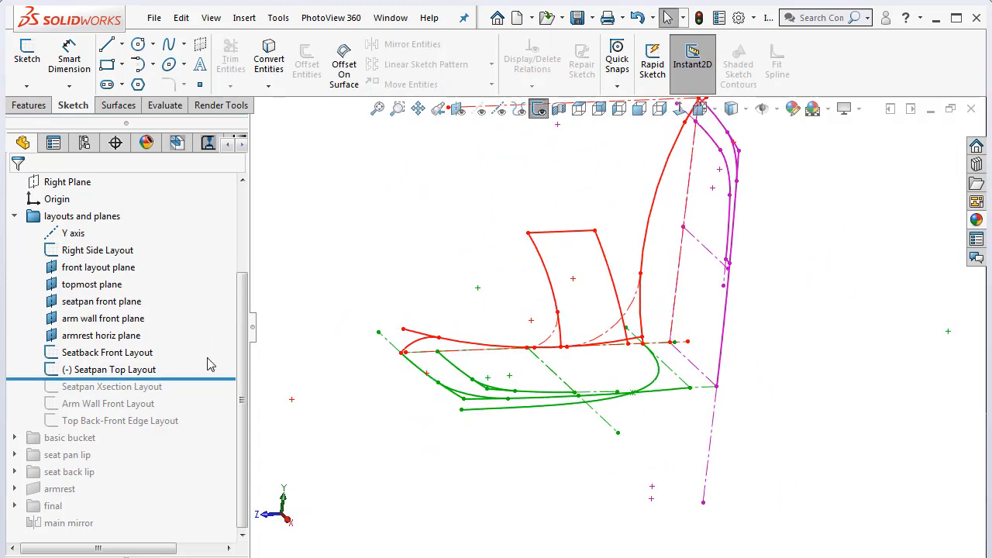
drag(225, 380, 206, 397)
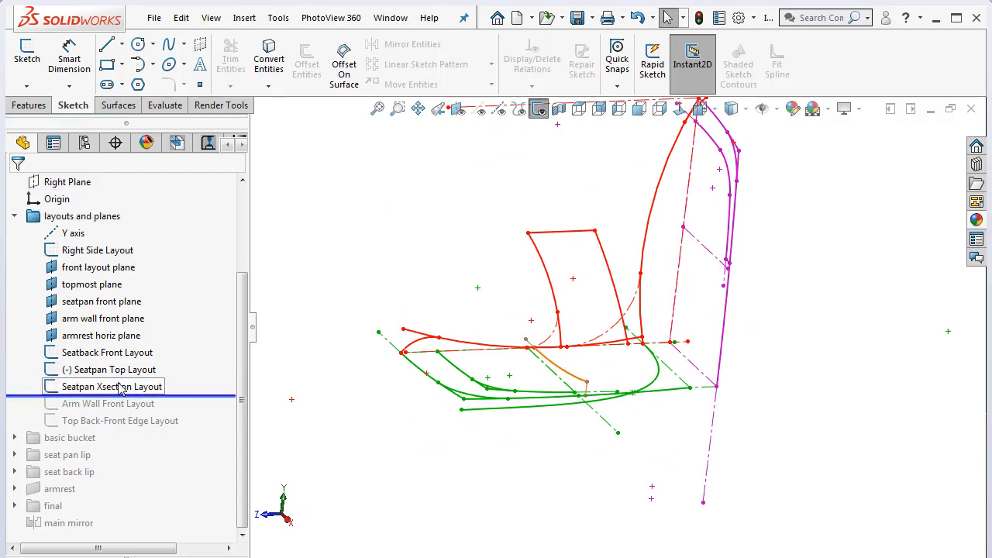
click(155, 387)
mouse_move(618, 411)
middle_down()
mouse_move(647, 365)
mouse_move(702, 417)
mouse_move(681, 432)
mouse_move(636, 349)
mouse_move(532, 414)
middle_up()
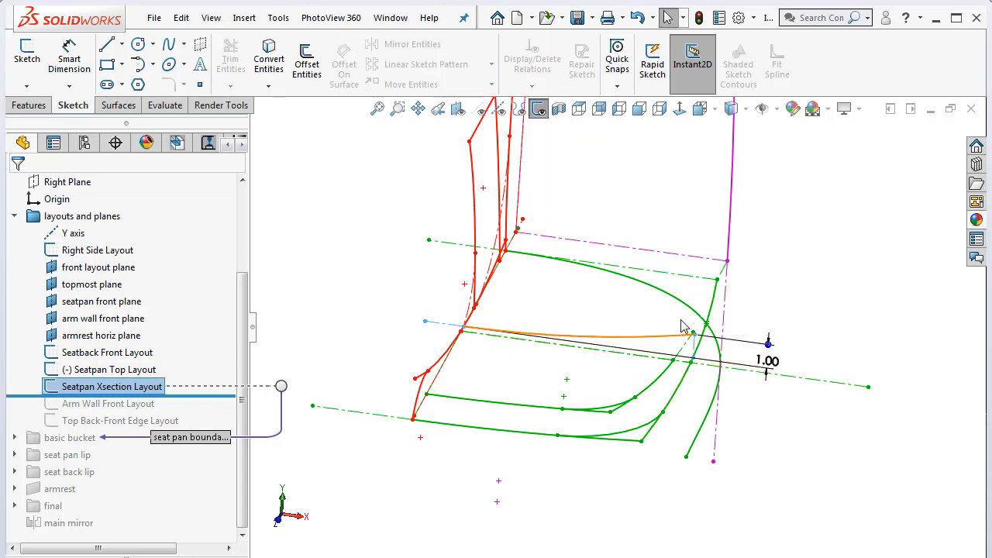
mouse_move(576, 355)
middle_down()
mouse_move(472, 321)
mouse_move(592, 405)
middle_up()
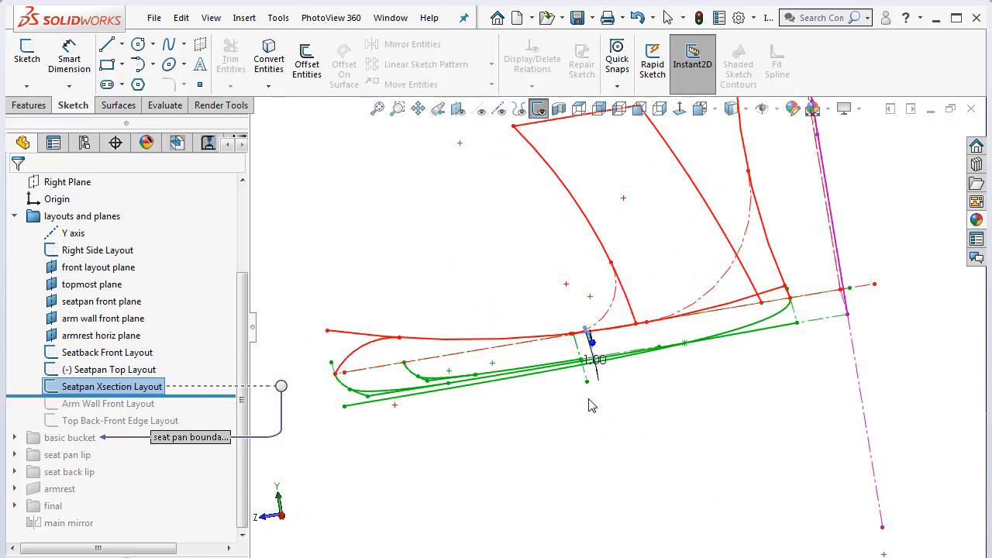
mouse_move(572, 344)
middle_down()
mouse_move(616, 338)
mouse_move(672, 367)
middle_up()
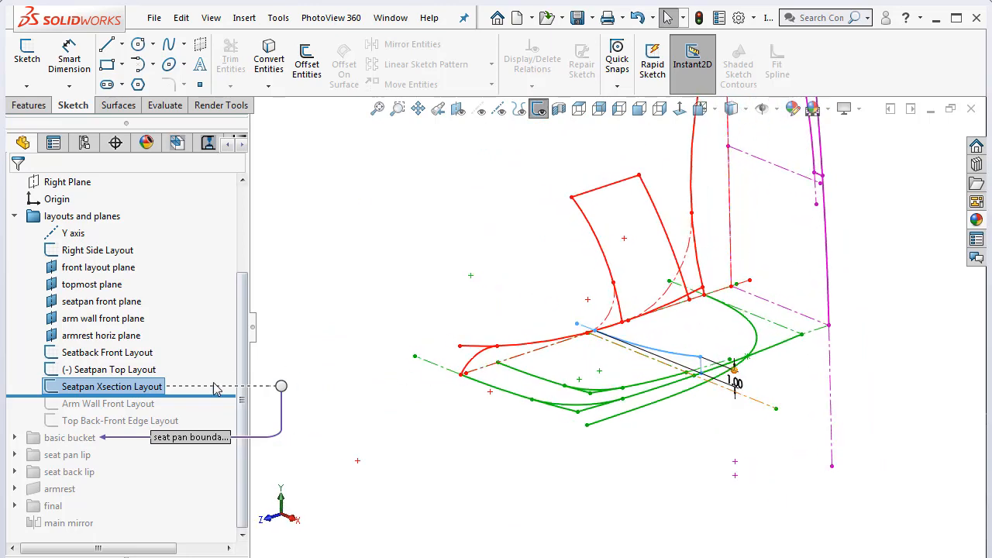
Roll the model forward to include Arm Wall Front Layout, highlight it and examine its curve against the other layouts
drag(218, 397, 202, 412)
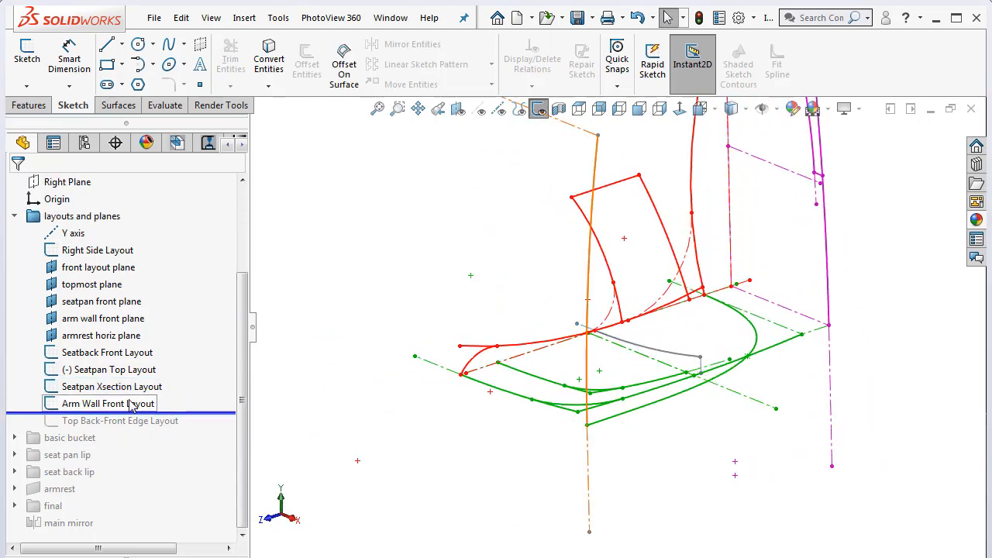
click(137, 404)
mouse_move(421, 398)
middle_down()
mouse_move(456, 406)
mouse_move(673, 227)
mouse_move(654, 215)
mouse_move(680, 195)
mouse_move(775, 220)
mouse_move(678, 277)
mouse_move(657, 184)
middle_up()
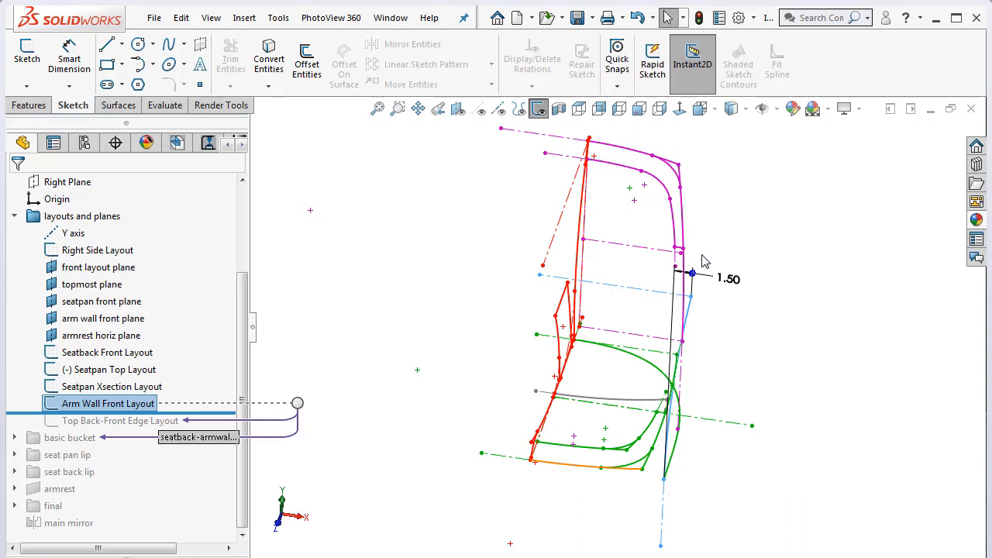
middle_drag(684, 326, 787, 369)
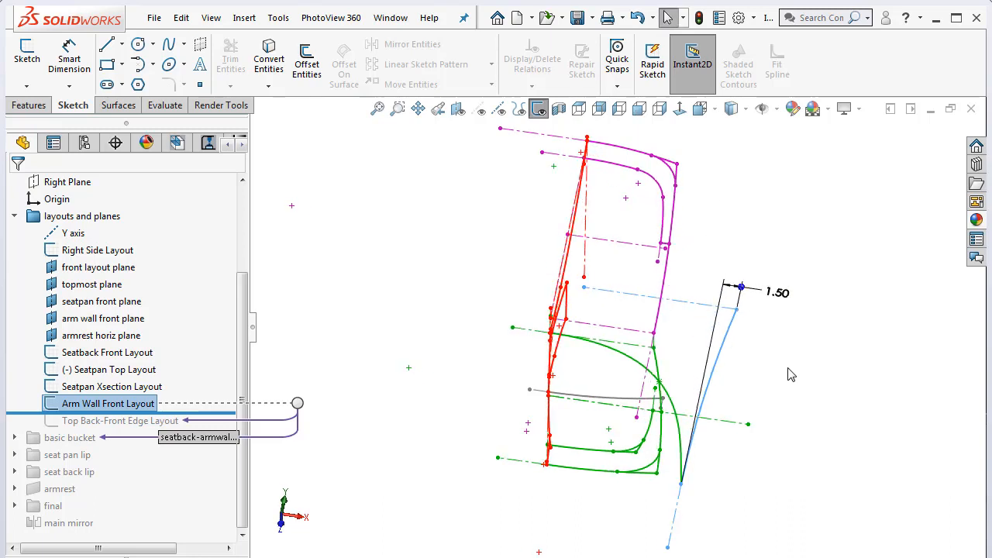
click(788, 369)
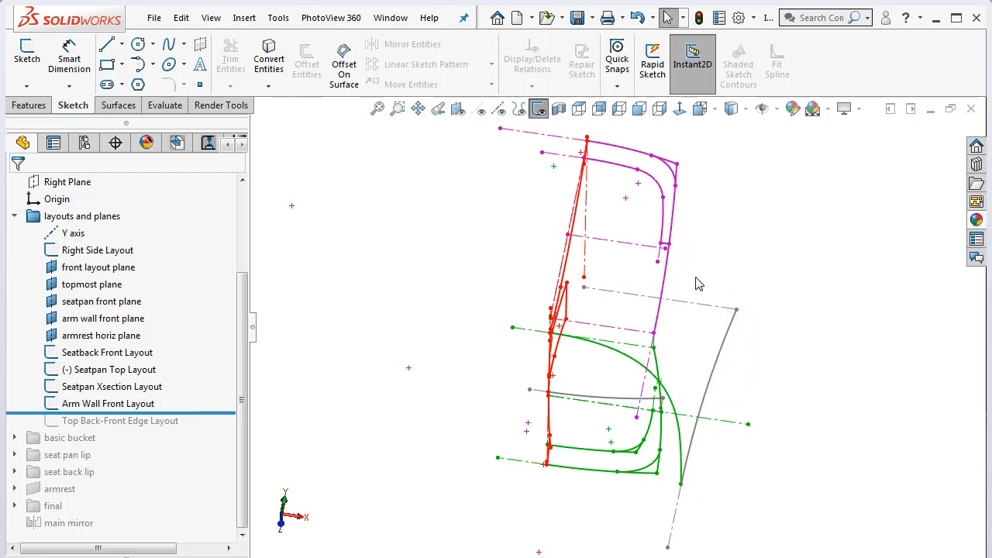
mouse_move(686, 279)
middle_down()
mouse_move(622, 193)
mouse_move(572, 183)
middle_up()
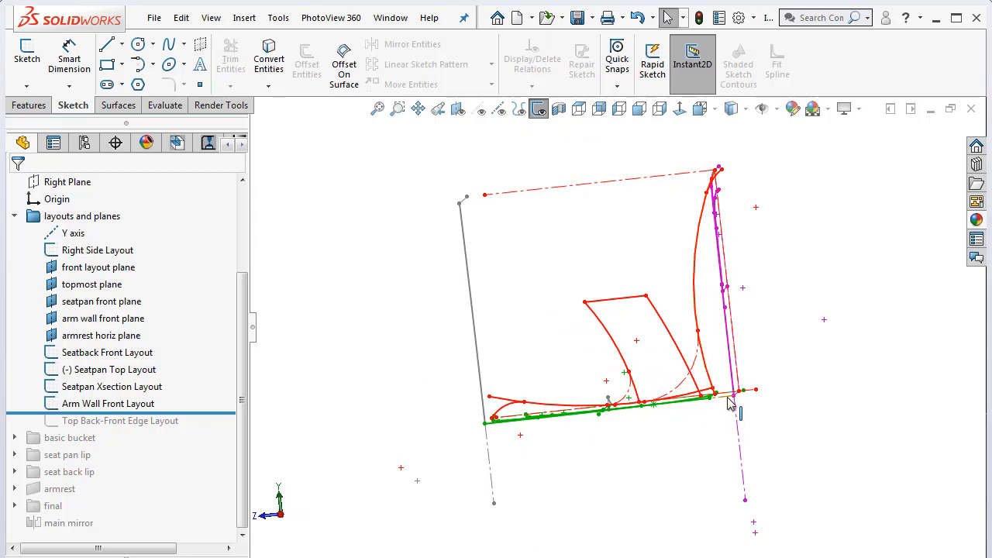
mouse_move(724, 206)
middle_down()
mouse_move(746, 281)
mouse_move(820, 266)
middle_up()
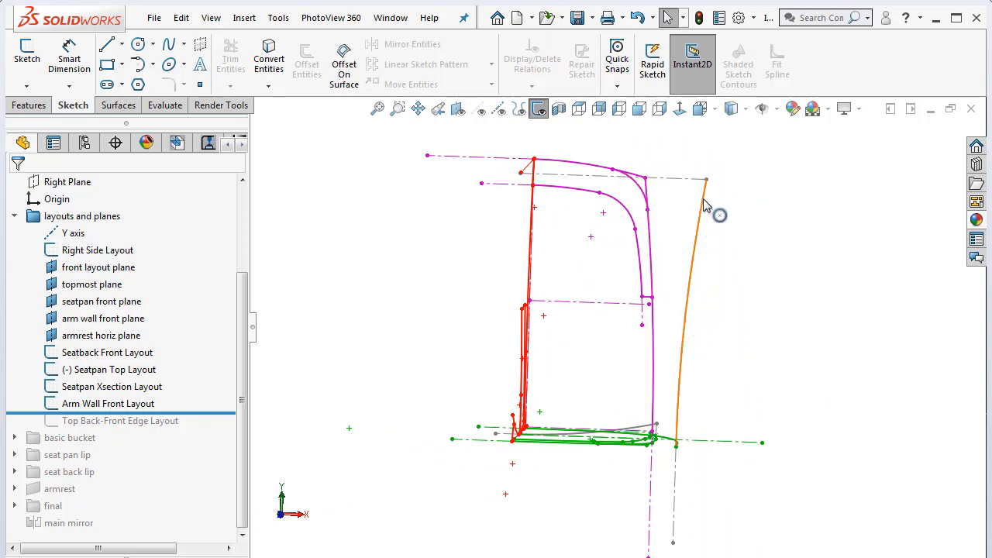
mouse_move(693, 254)
middle_down()
mouse_move(733, 287)
mouse_move(737, 310)
mouse_move(771, 287)
middle_up()
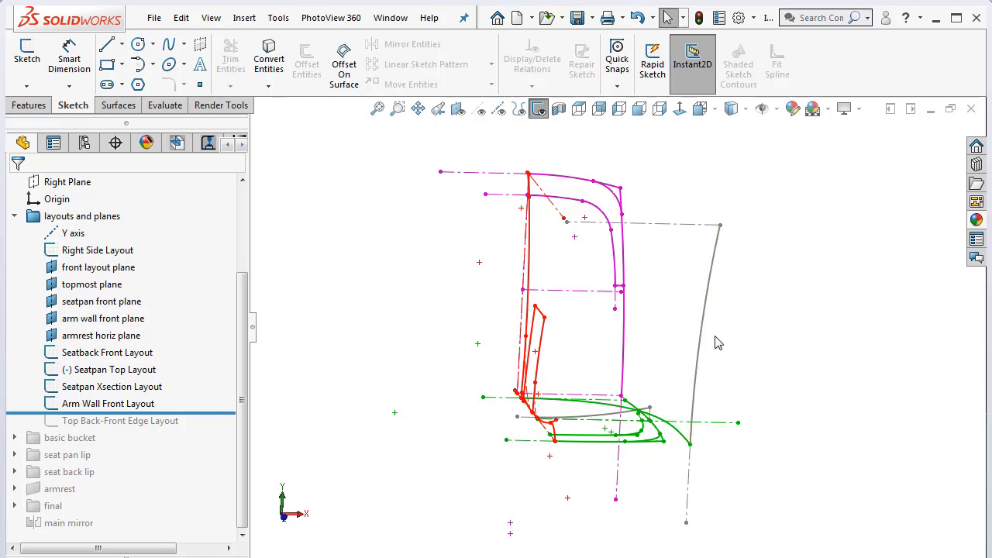
middle_drag(714, 332, 693, 377)
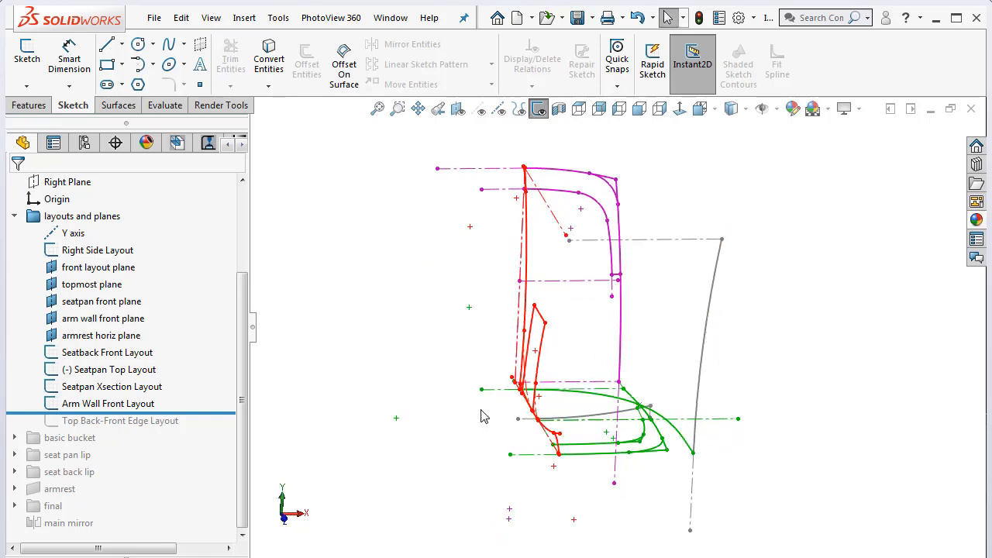
Roll the model forward to include Top Back-Front Edge Layout, highlight it and inspect its curve from several angles
drag(204, 412, 204, 422)
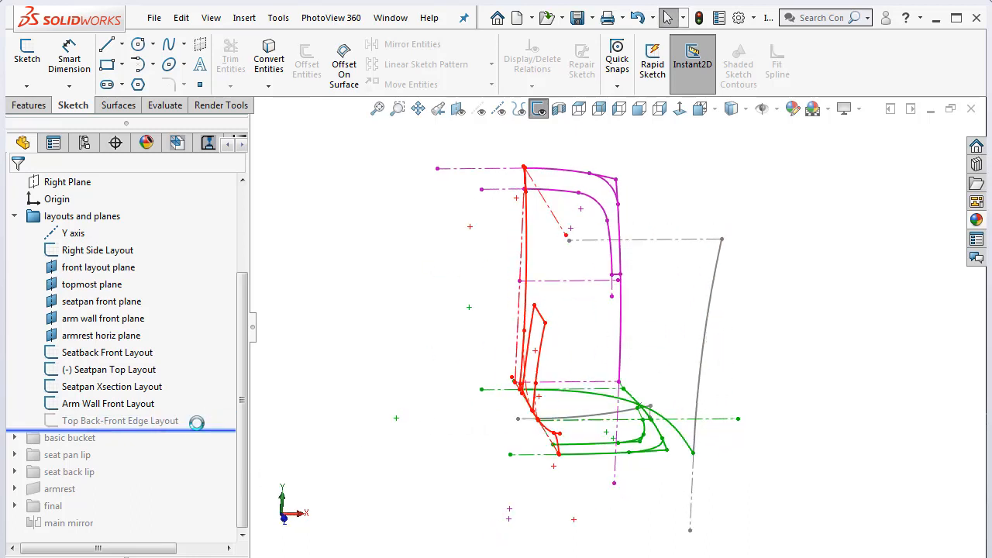
click(165, 420)
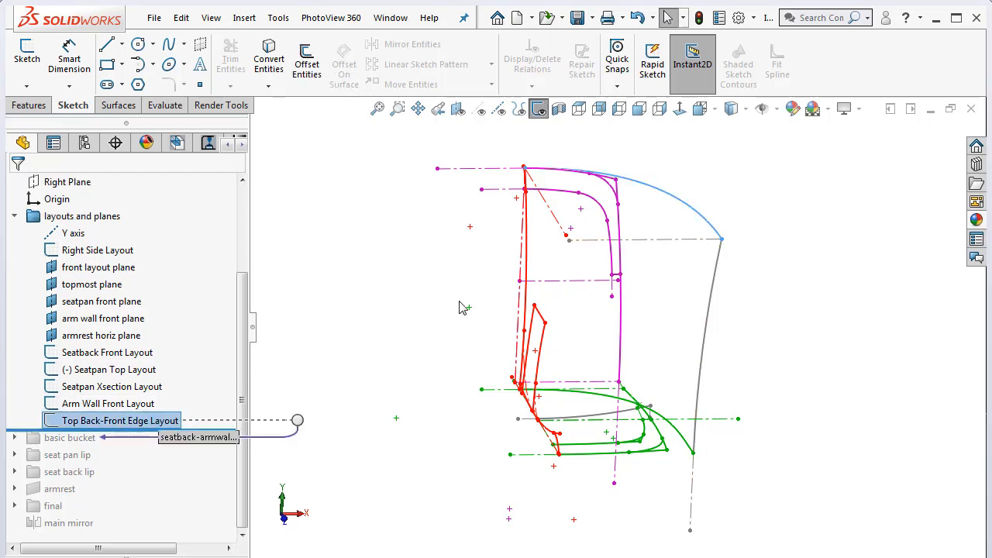
middle_drag(460, 308, 462, 395)
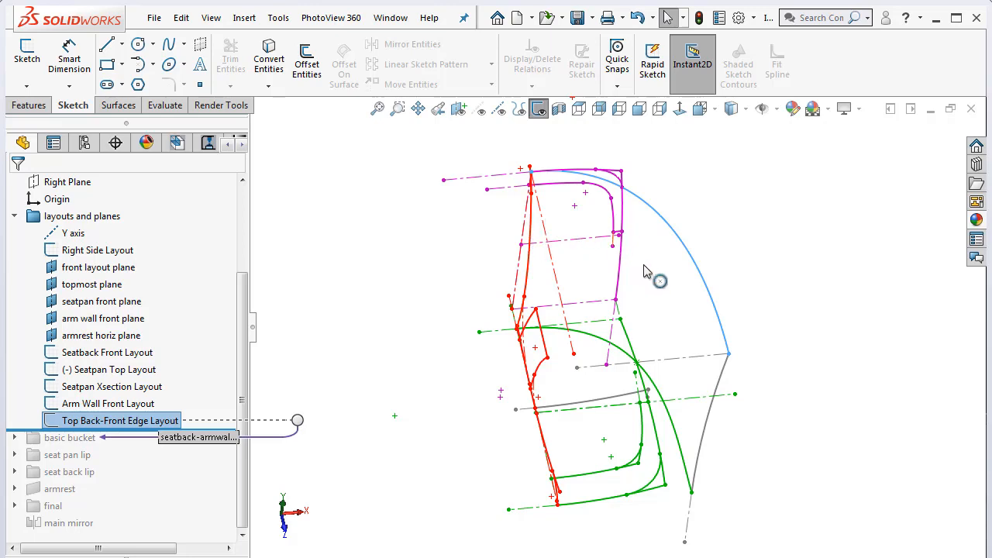
mouse_move(676, 270)
middle_down()
mouse_move(656, 333)
mouse_move(664, 362)
middle_up()
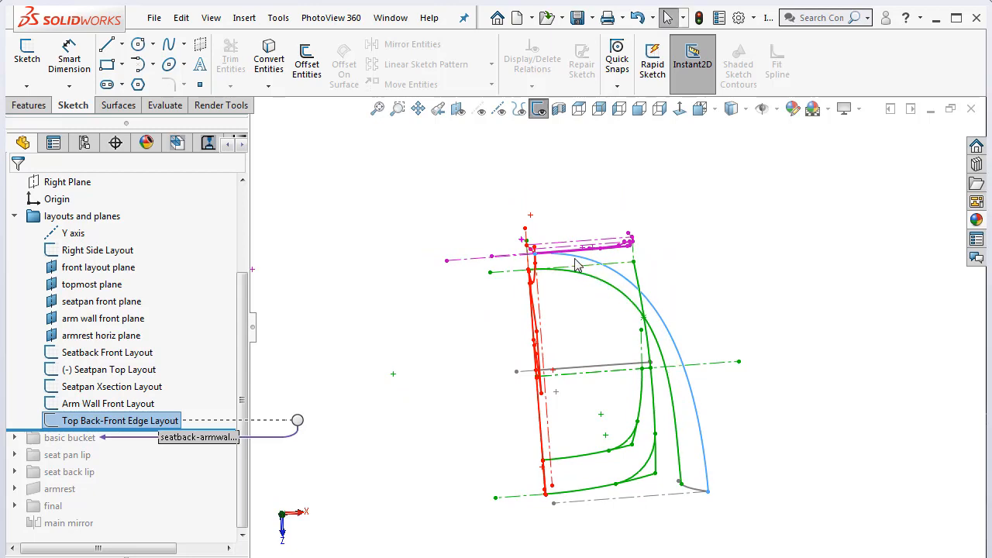
mouse_move(706, 361)
middle_down()
mouse_move(697, 332)
mouse_move(706, 202)
mouse_move(610, 213)
mouse_move(679, 242)
middle_up()
click(769, 295)
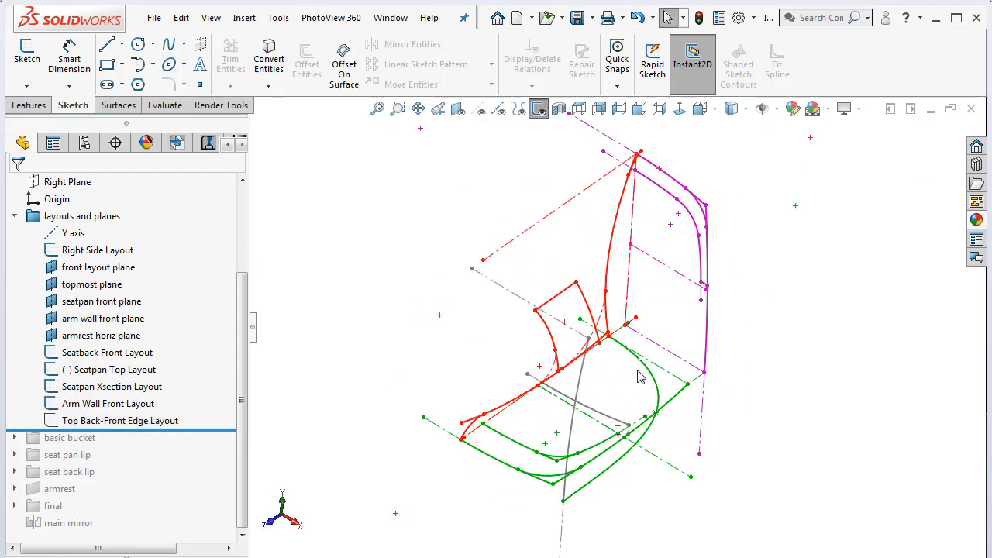
mouse_move(444, 403)
middle_down()
mouse_move(449, 410)
mouse_move(436, 381)
middle_up()
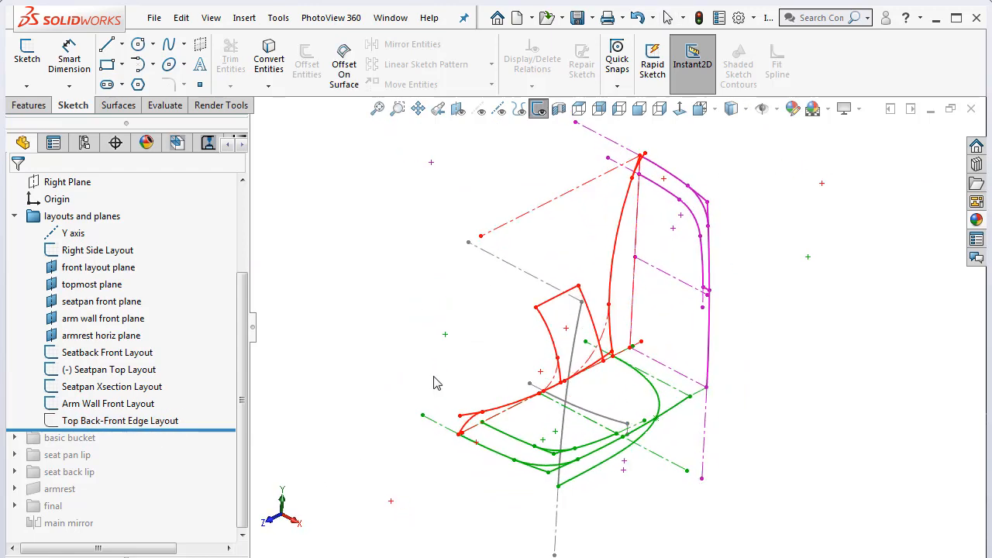
Roll the model forward past the basic bucket folder, hide the sketches and inspect the trimmed seatback-armwall boundary surface near the arm notch
drag(205, 431, 208, 443)
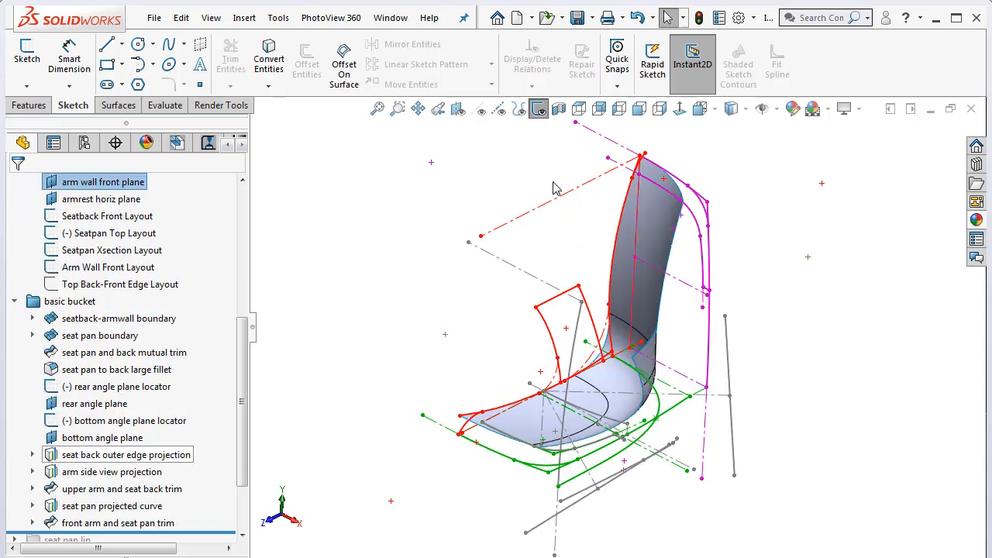
click(540, 110)
mouse_move(726, 322)
middle_down()
mouse_move(776, 268)
mouse_move(843, 328)
mouse_move(827, 372)
middle_up()
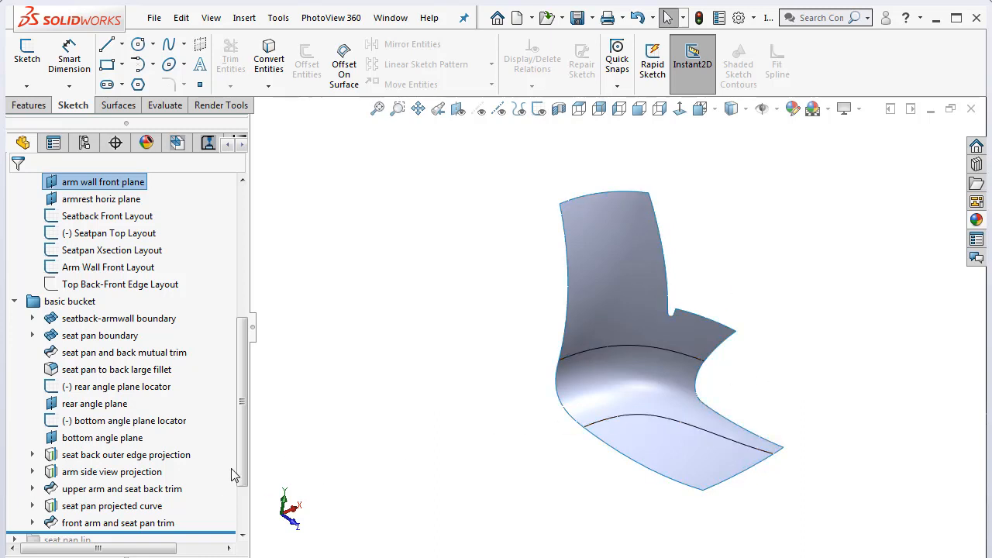
scroll(688, 319, down, 5)
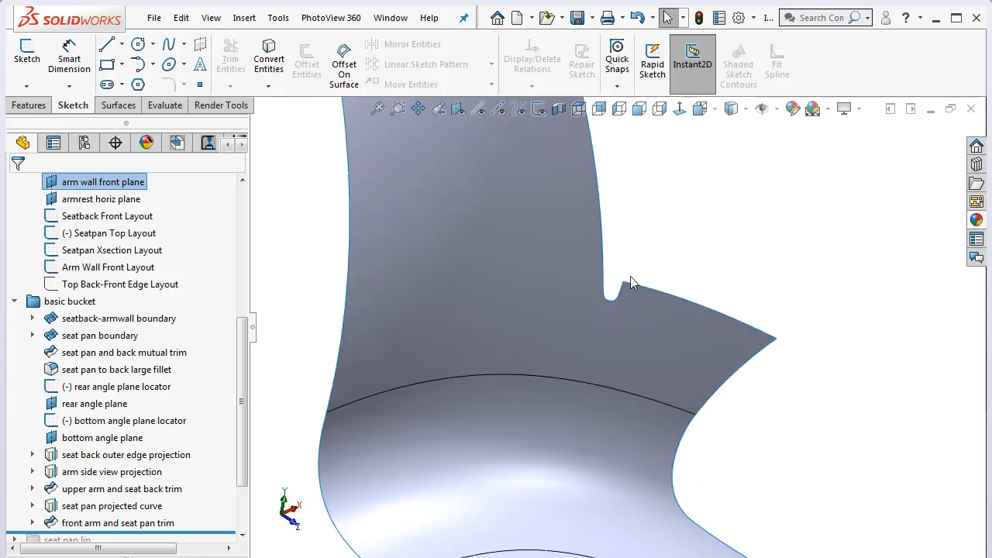
middle_drag(639, 293, 578, 226)
click(565, 225)
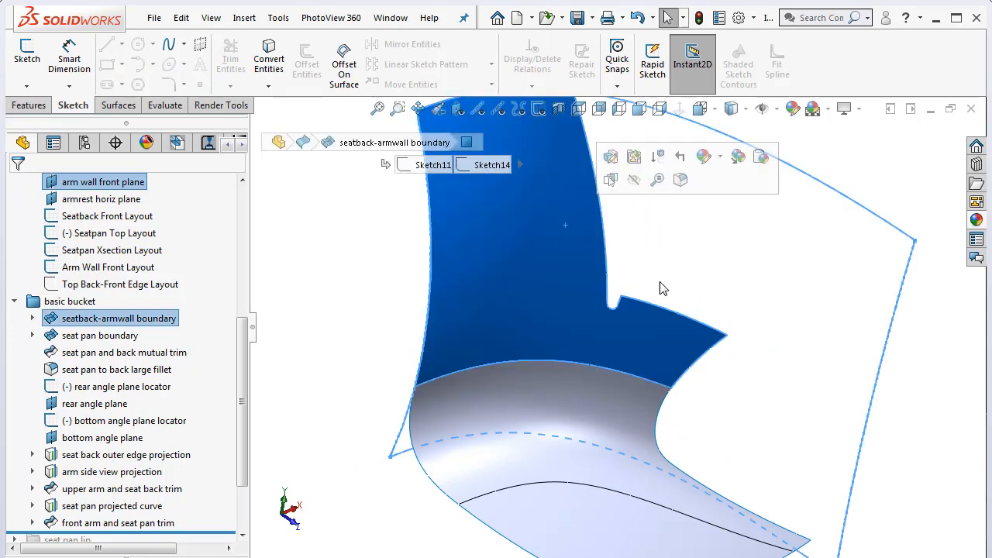
click(647, 315)
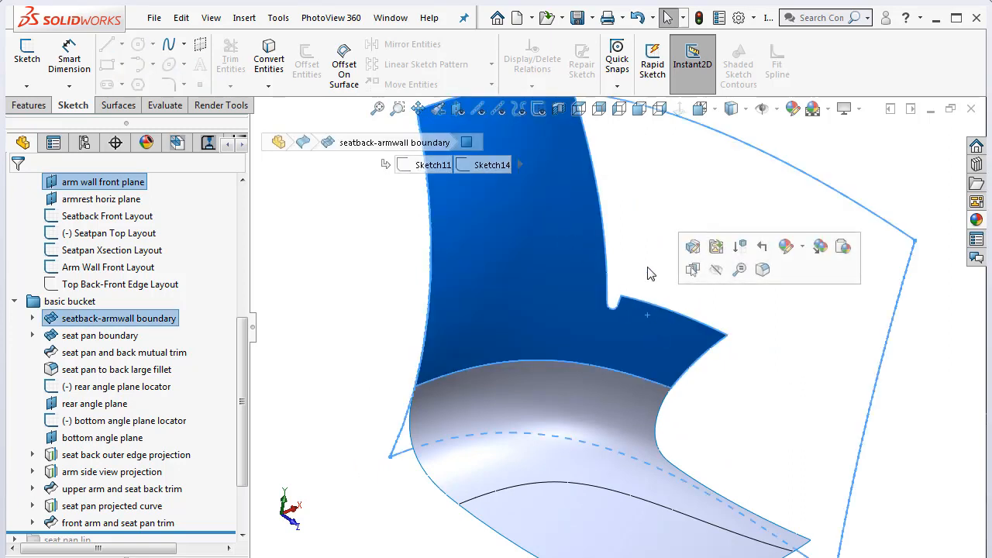
click(649, 276)
Roll the model back to just after seatback-armwall boundary, show the sketches and compare the surface with its layout curves
scroll(207, 454, down, 3)
drag(207, 448, 183, 244)
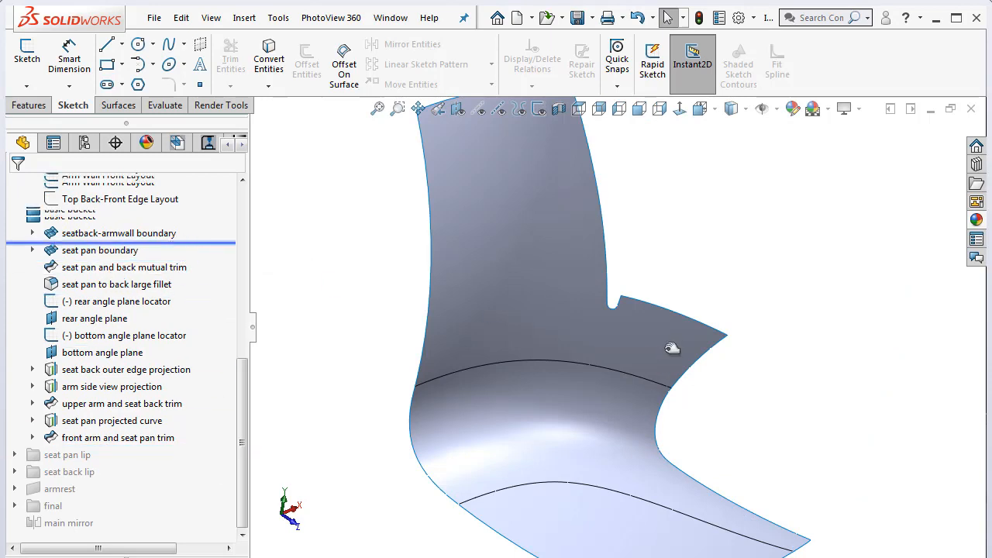
mouse_move(659, 350)
middle_down()
mouse_move(623, 274)
mouse_move(588, 321)
mouse_move(603, 328)
mouse_move(653, 222)
middle_up()
click(539, 109)
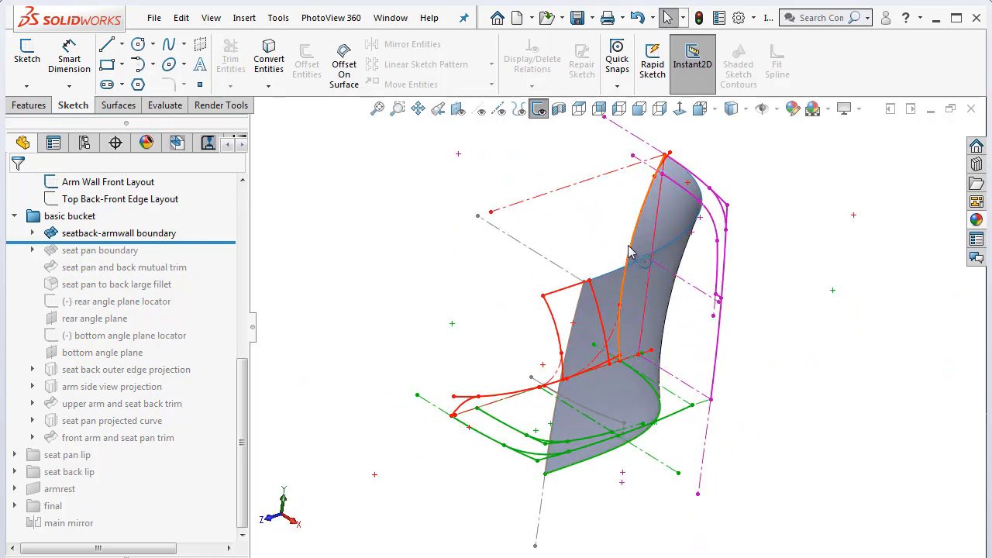
middle_drag(648, 291, 767, 264)
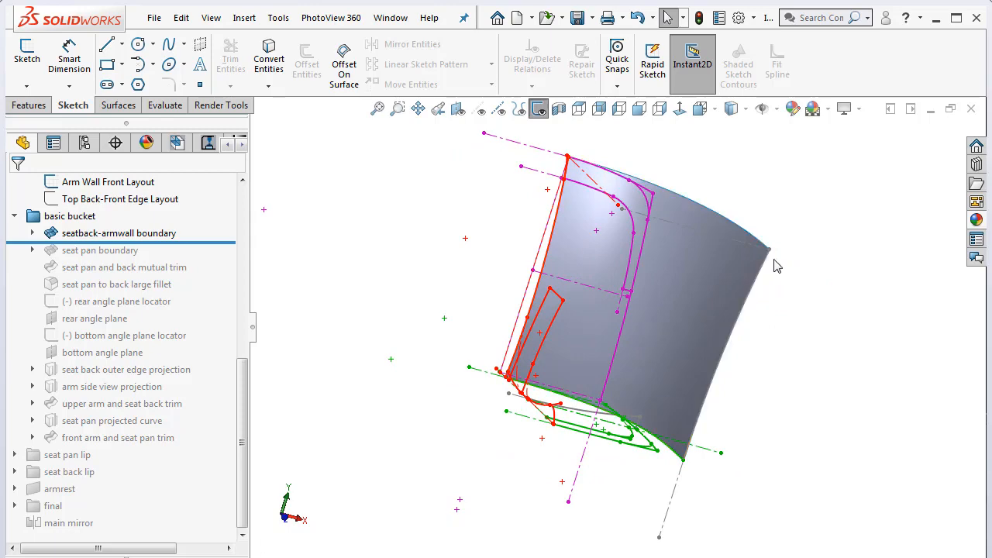
middle_drag(778, 266, 621, 356)
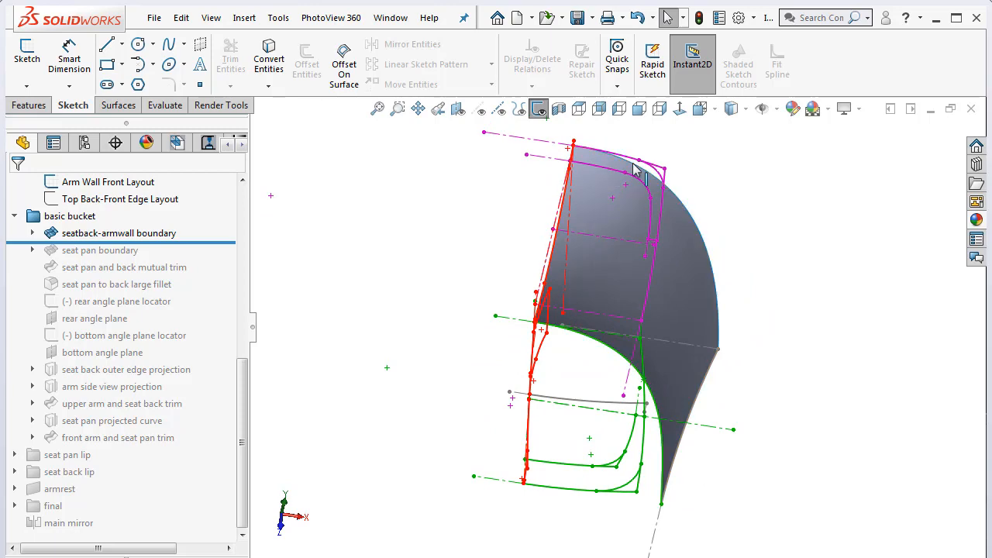
middle_drag(749, 275, 644, 159)
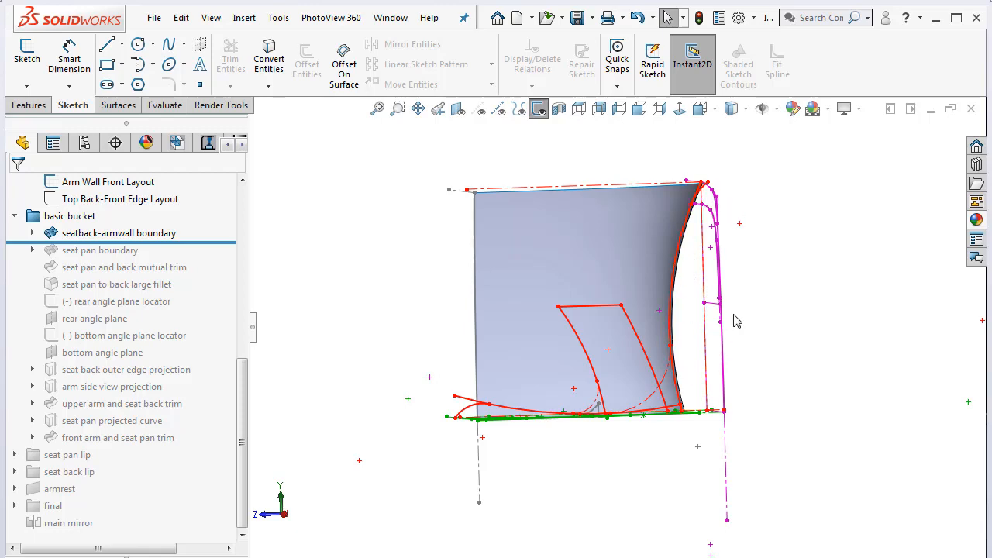
middle_drag(735, 321, 811, 335)
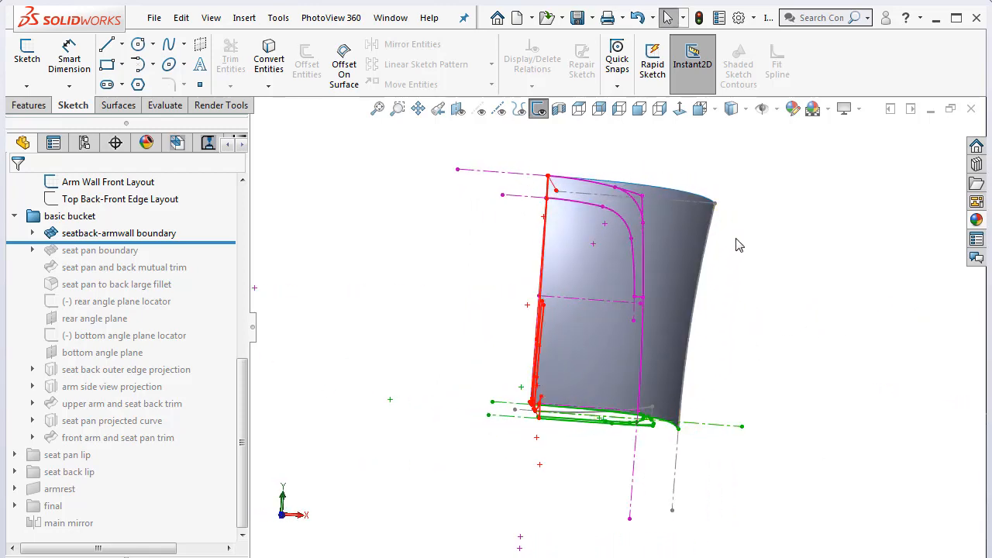
Hide the sketches and inspect the untrimmed seatback-armwall boundary surface by itself
click(538, 110)
middle_drag(819, 293, 825, 367)
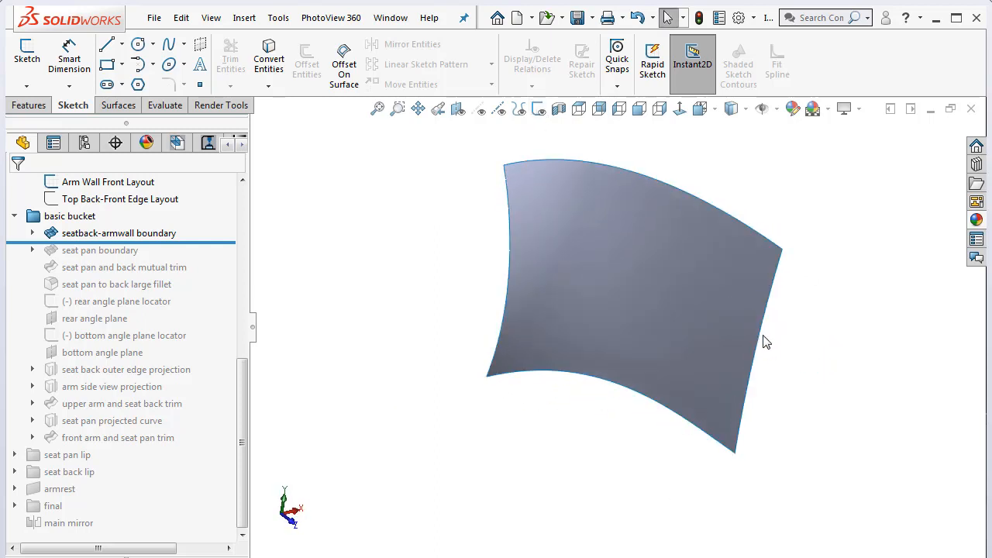
middle_drag(764, 342, 759, 318)
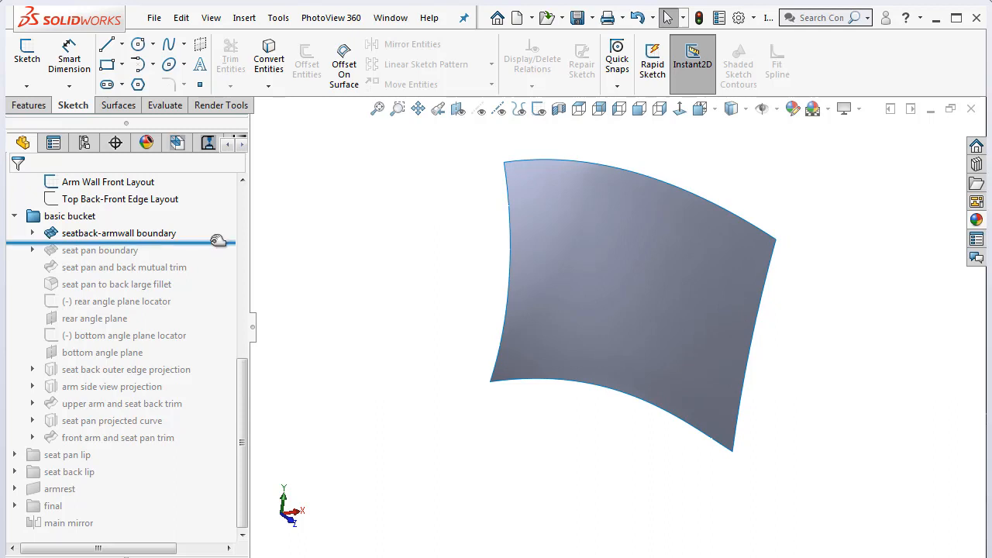
Roll the model forward to include seat pan boundary, expand it and highlight its seat pan path and seat pan profile sketches
drag(218, 242, 216, 252)
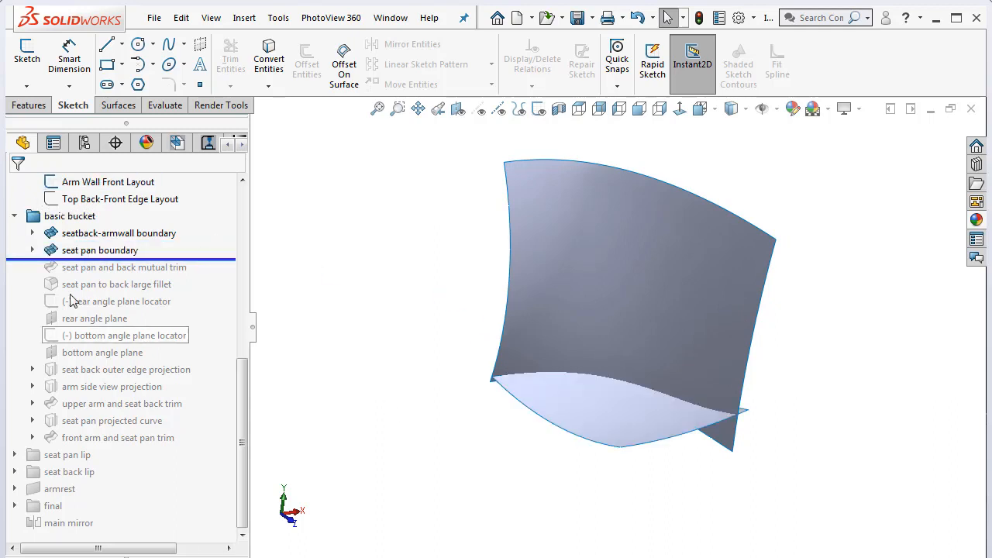
click(32, 249)
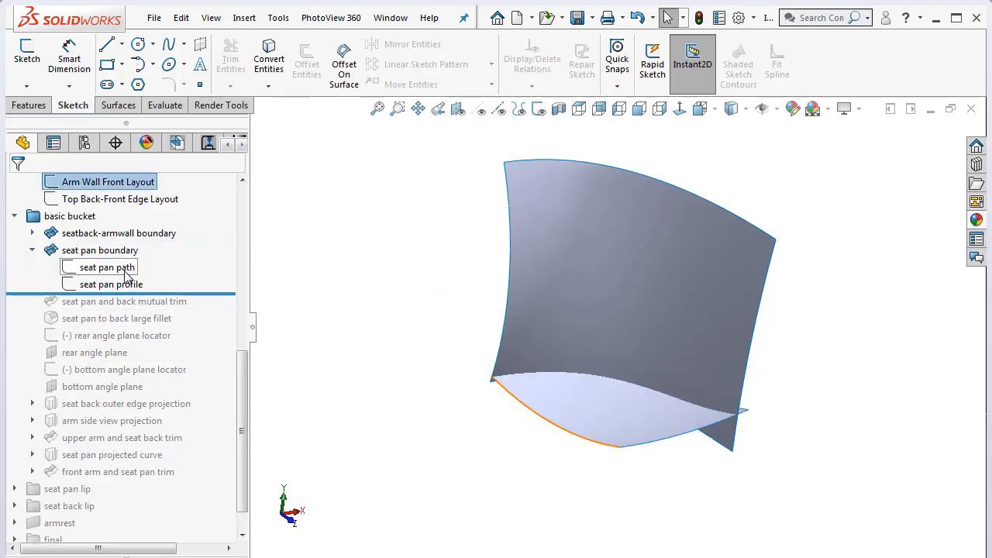
click(125, 272)
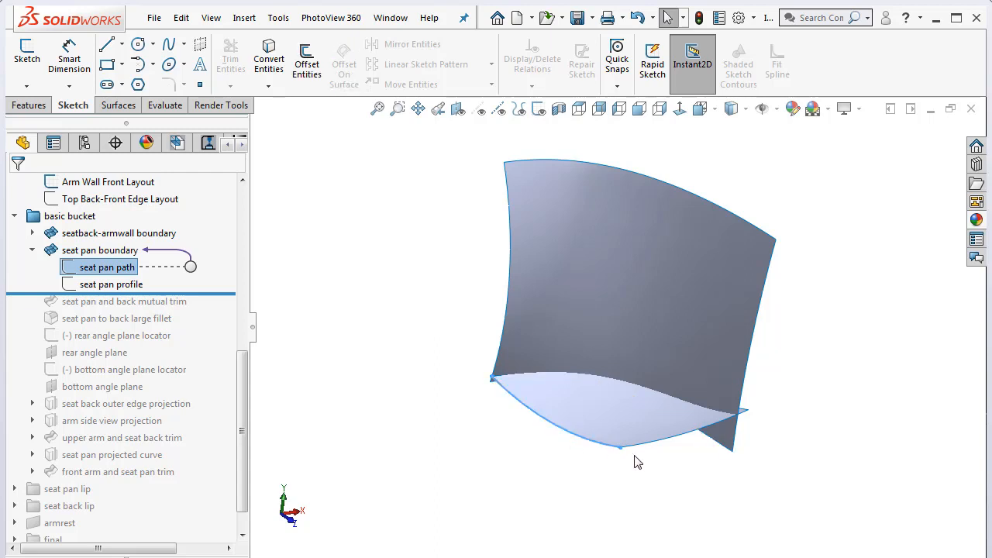
click(114, 286)
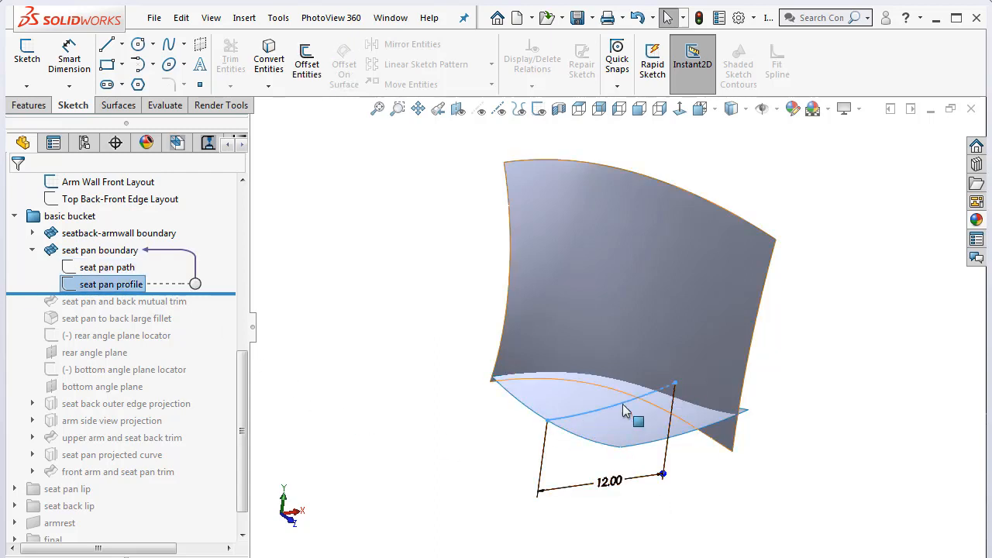
Open the seat pan profile sketch for editing, inspect its curve face-on against the seatback surface and exit the sketch
key(ctrl+8)
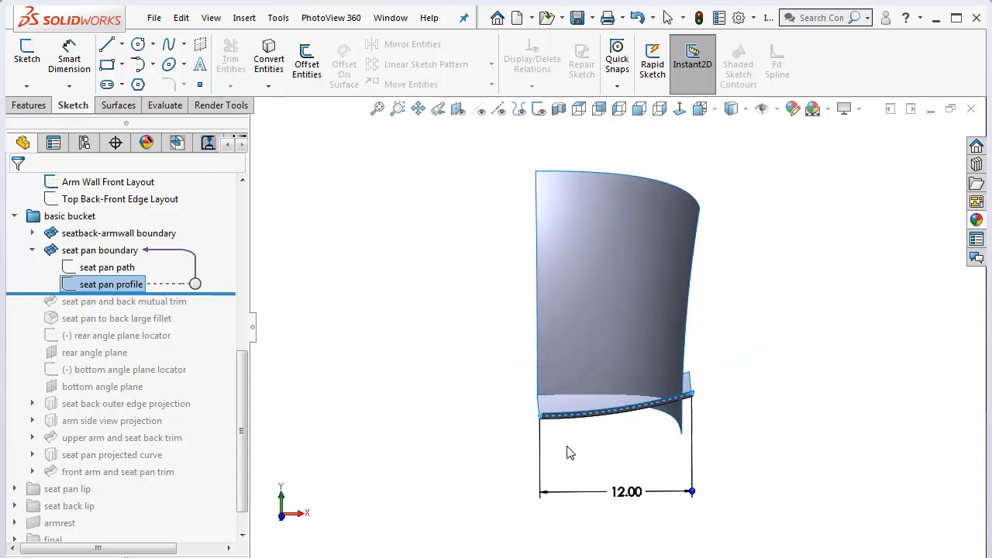
right_click(124, 281)
click(140, 235)
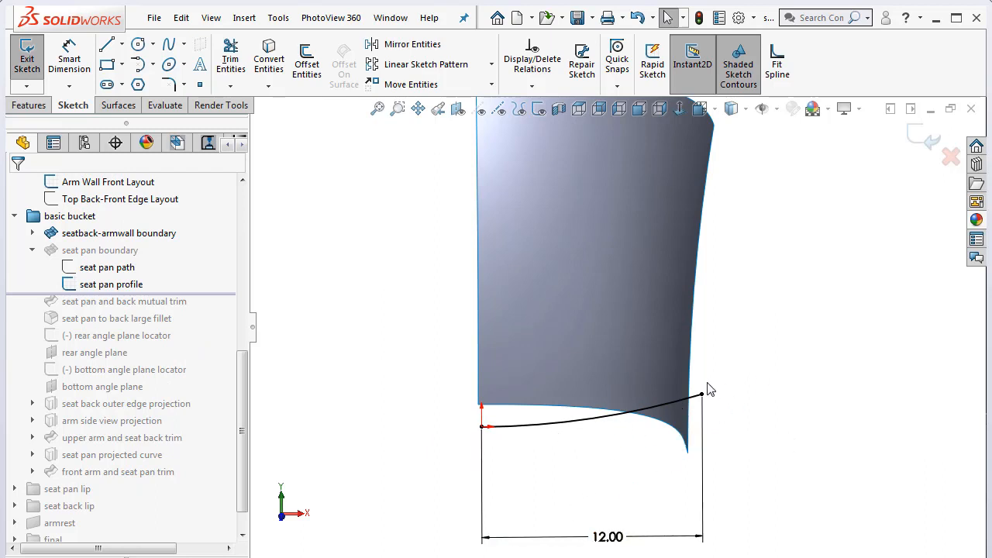
scroll(614, 350, up, 2)
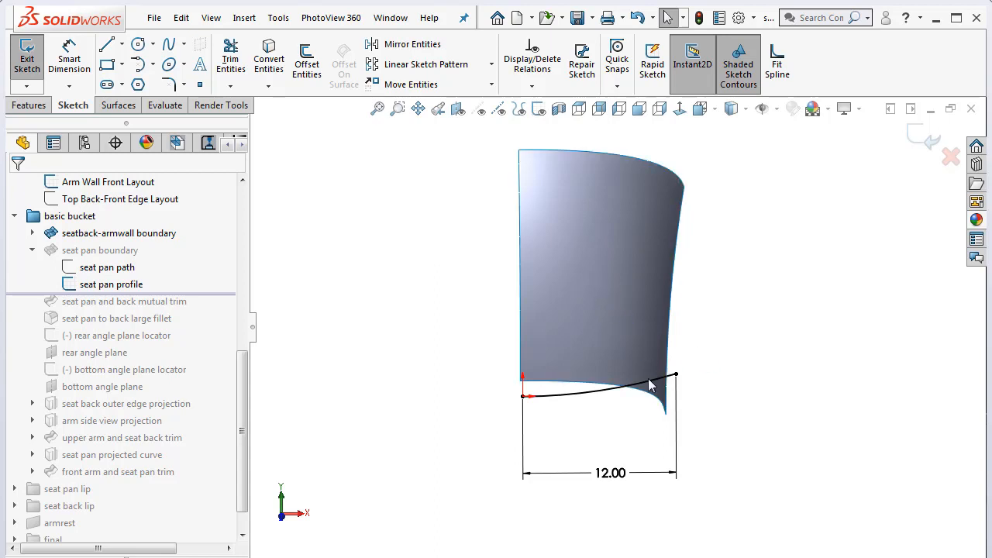
scroll(696, 372, down, 2)
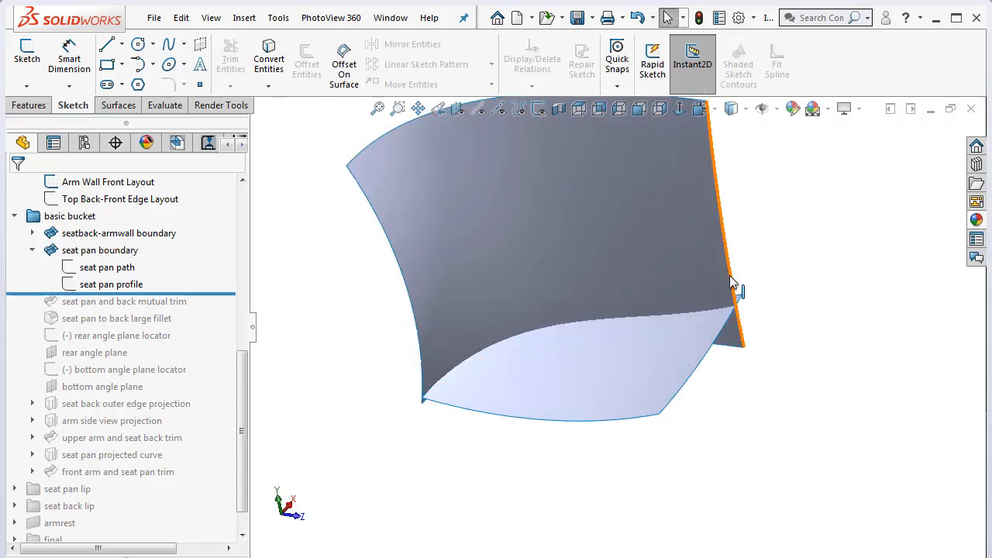
Roll the model forward through seat pan and back mutual trim and seat pan to back large fillet
drag(226, 294, 227, 310)
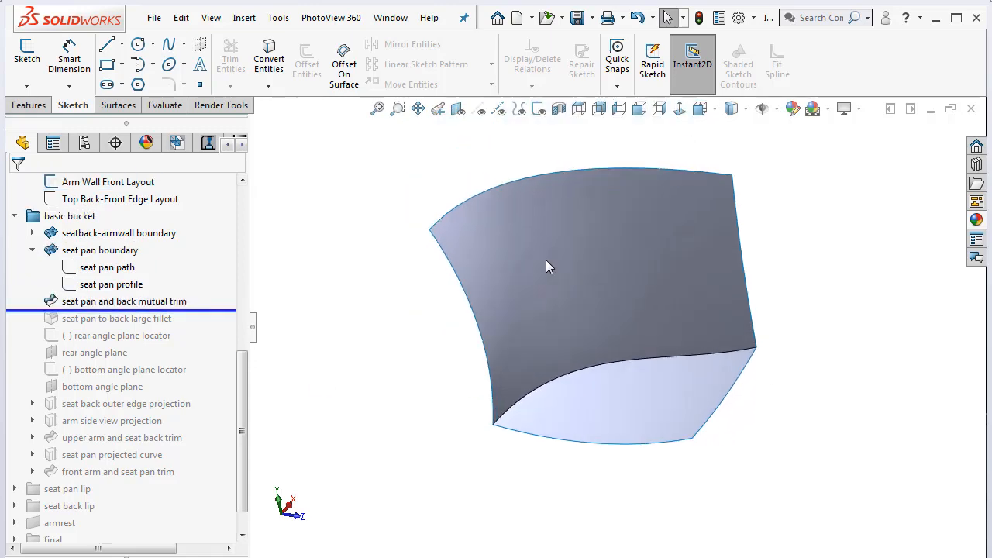
middle_drag(630, 265, 535, 351)
drag(222, 312, 219, 320)
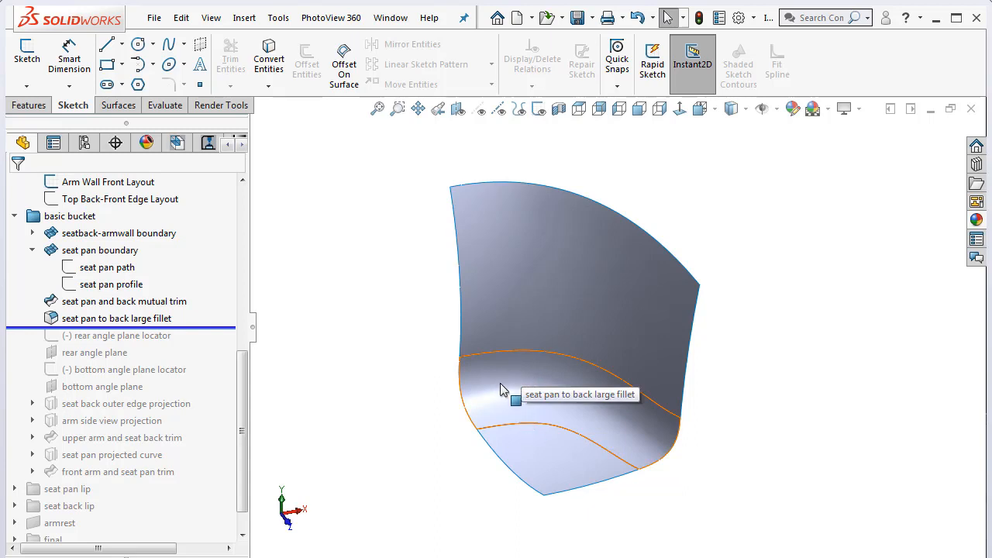
Display the curvature colours on the shell, examine the transitions along the large fillet and switch the curvature display off
click(162, 106)
click(423, 84)
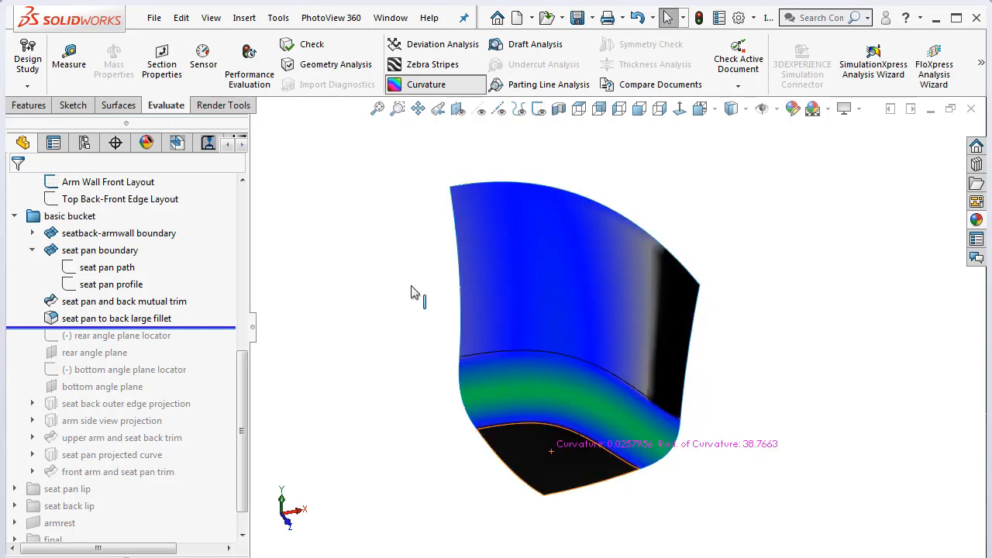
scroll(532, 423, down, 5)
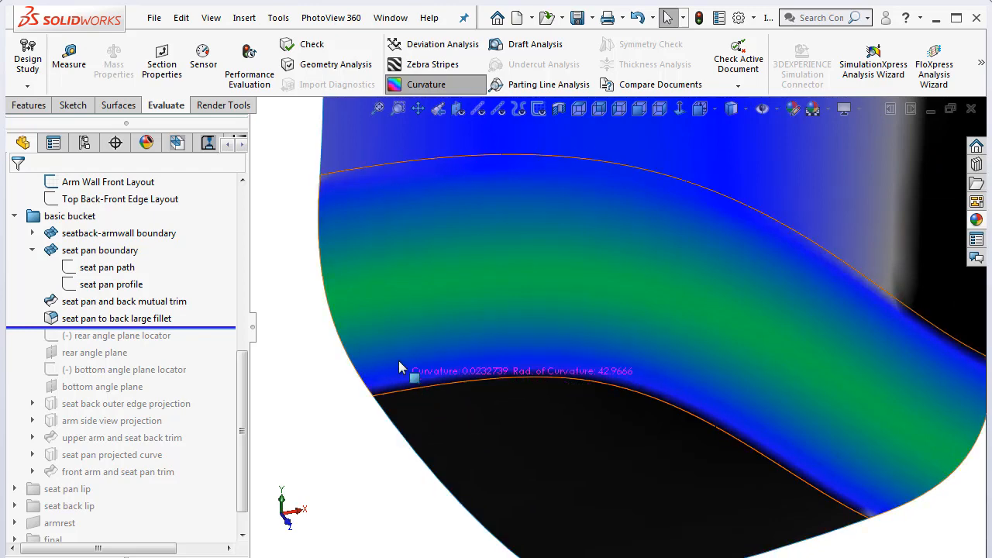
scroll(593, 263, up, 4)
scroll(594, 263, up, 3)
scroll(644, 208, down, 2)
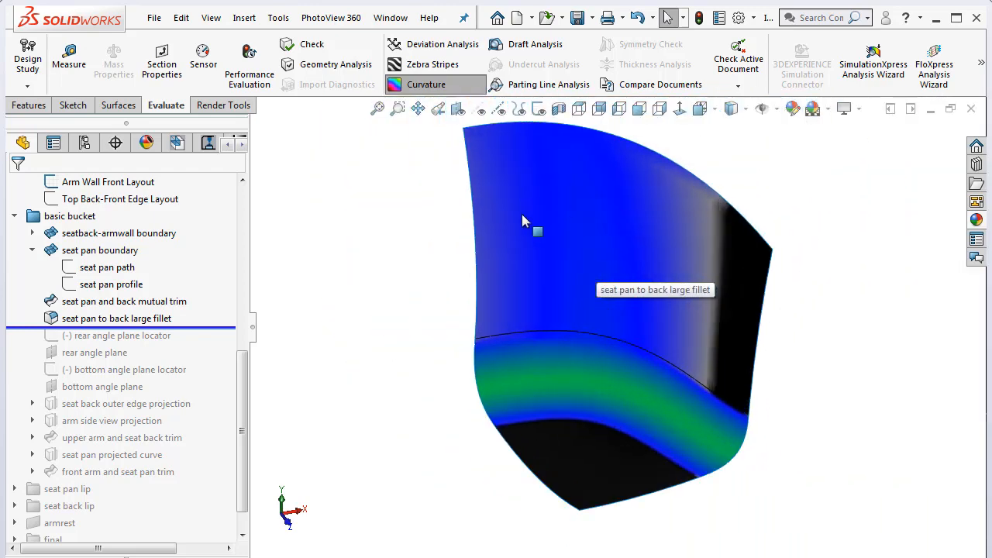
click(427, 84)
Inspect the shaded large fillet between seat pan and seatback, including its outer edge
middle_drag(709, 366, 497, 408)
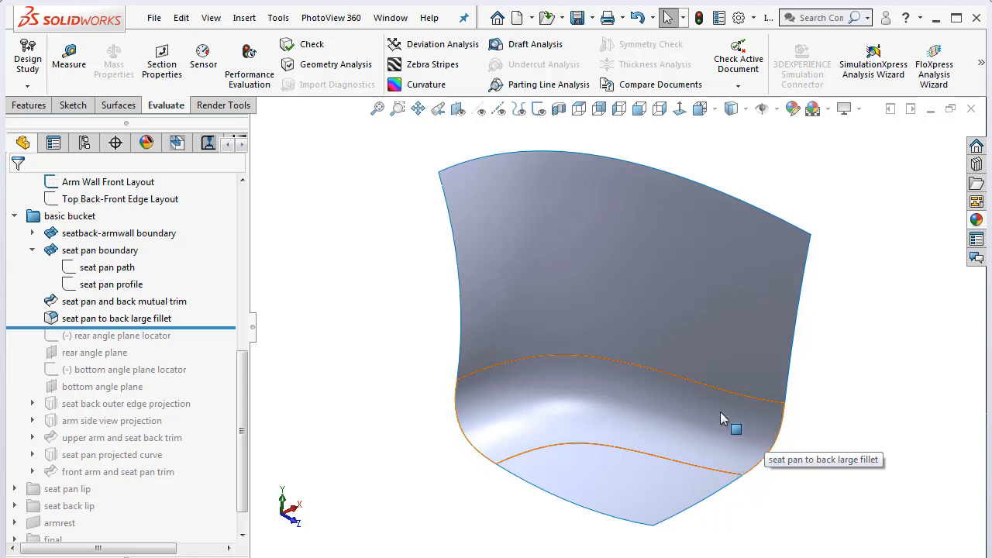
middle_drag(720, 413, 709, 433)
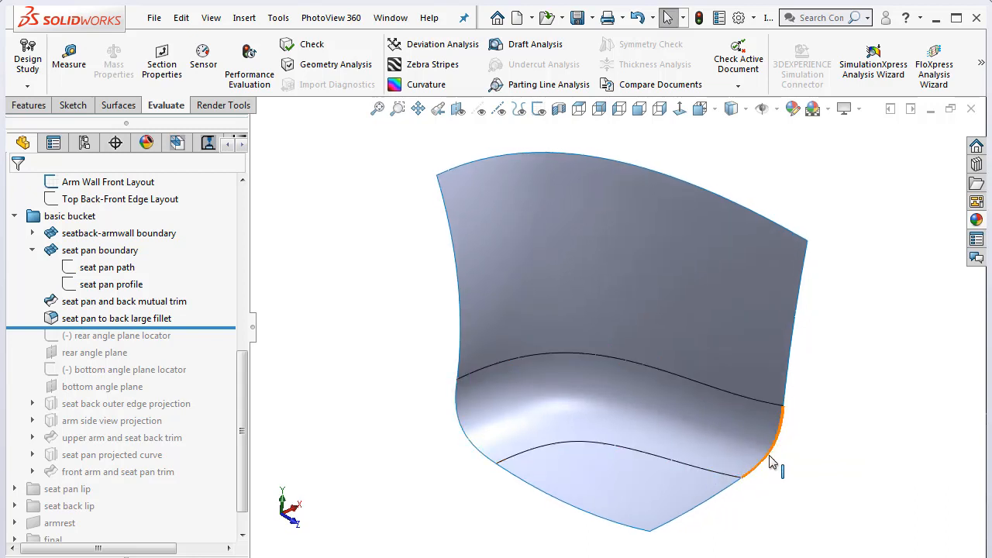
key(ctrl+Left)
key(ctrl+Up)
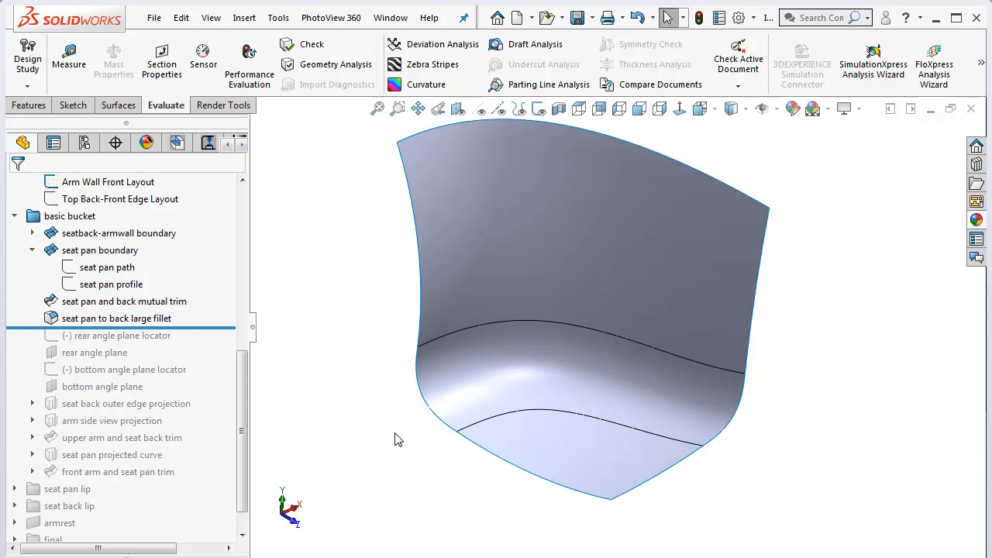
Roll the model forward through rear angle plane, select that plane and inspect its angle against the shell
scroll(639, 275, up, 3)
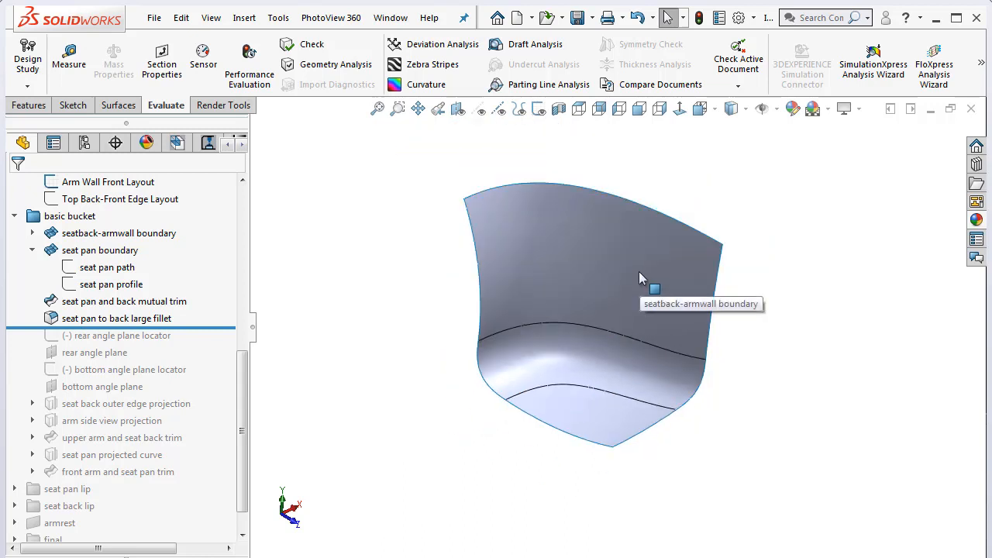
middle_drag(571, 242, 567, 406)
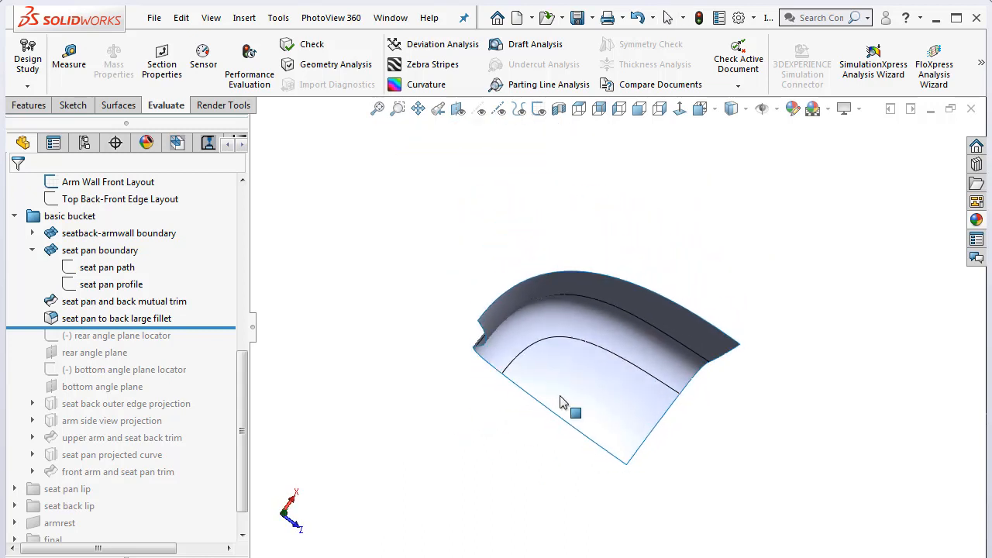
drag(218, 328, 98, 356)
click(95, 352)
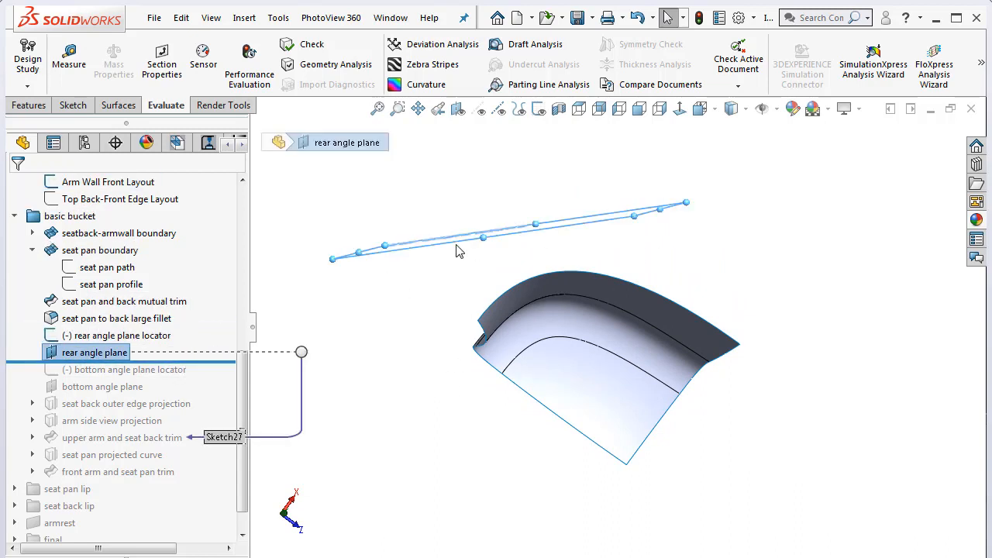
middle_drag(563, 259, 543, 287)
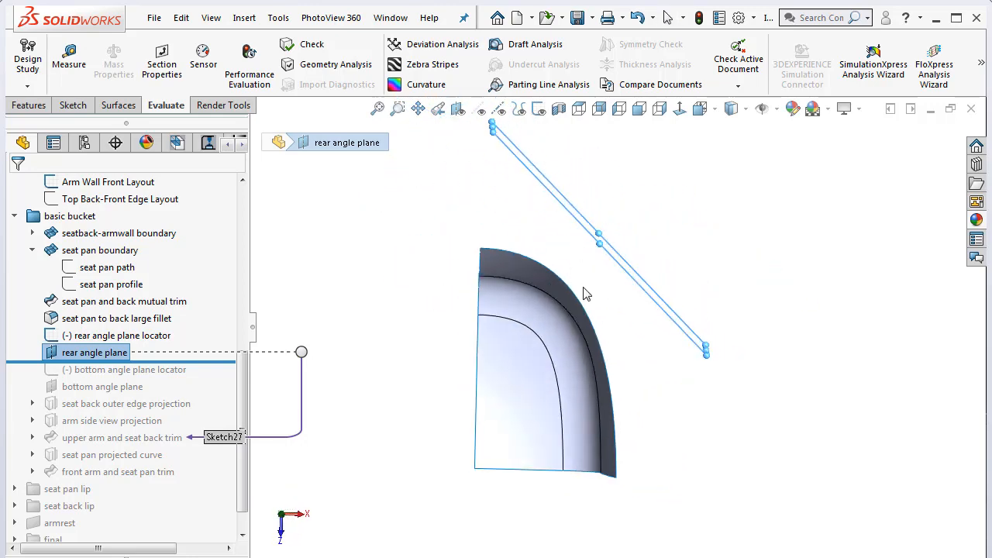
key(z)
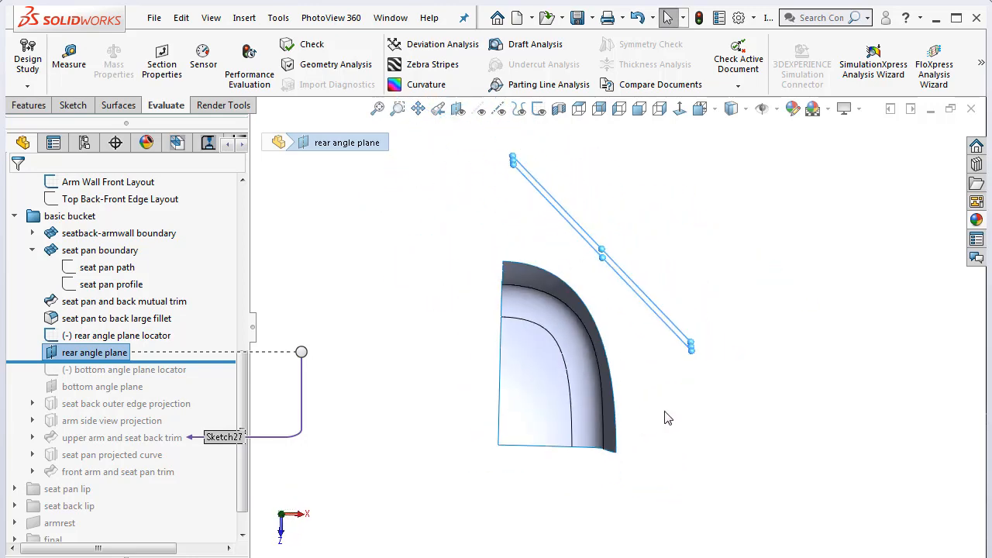
middle_drag(677, 478, 671, 211)
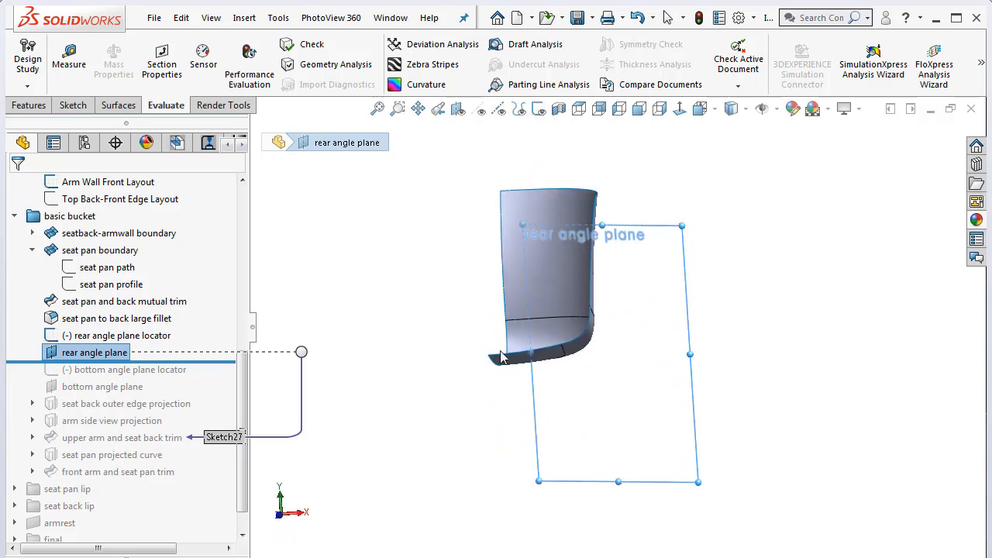
Roll the model forward through bottom angle plane and inspect the plane and its locator sketch below the shell
drag(211, 361, 217, 392)
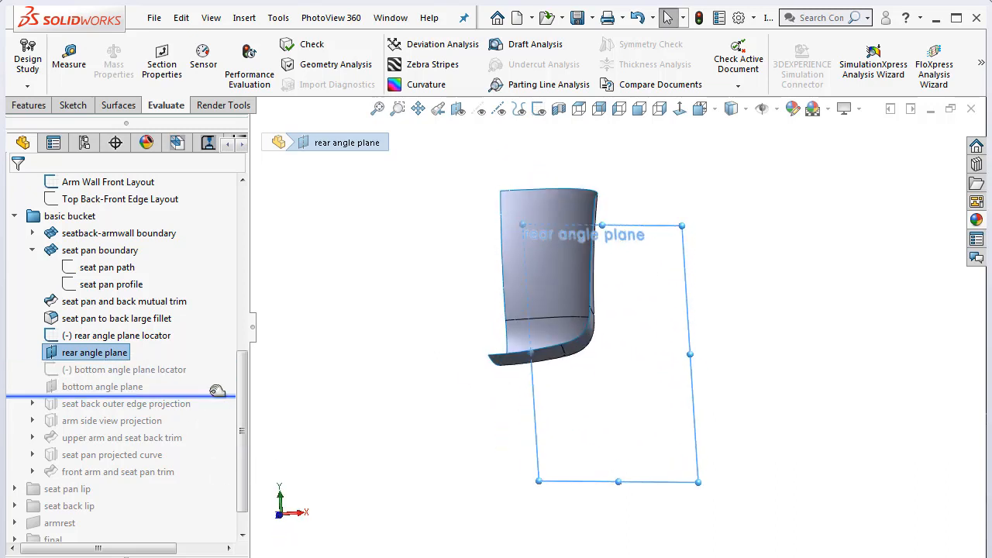
click(116, 386)
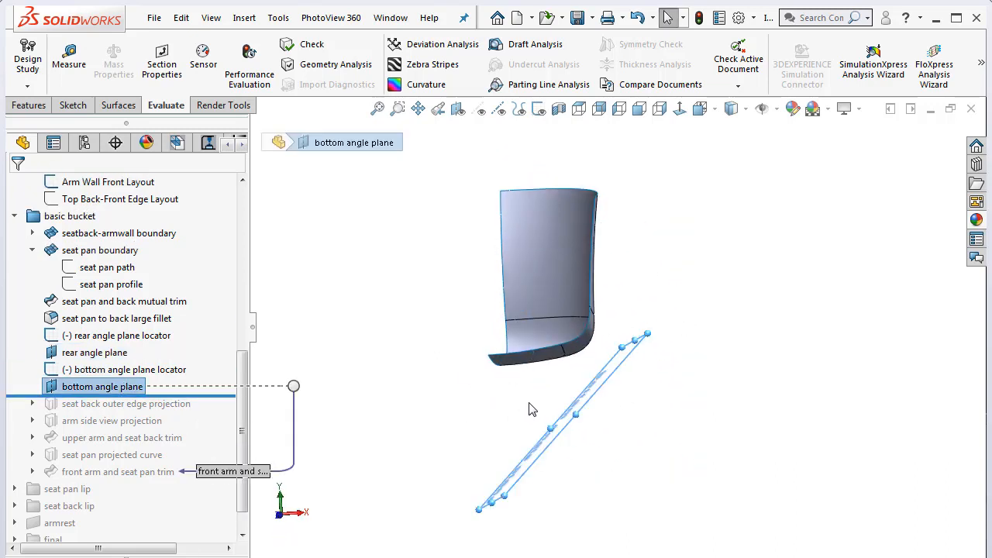
middle_drag(656, 401, 667, 425)
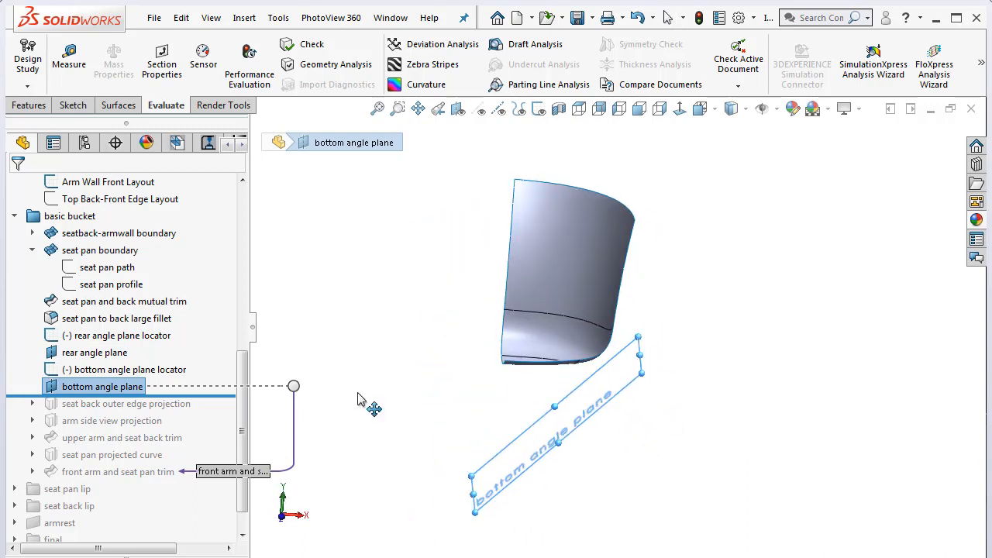
click(391, 365)
click(186, 370)
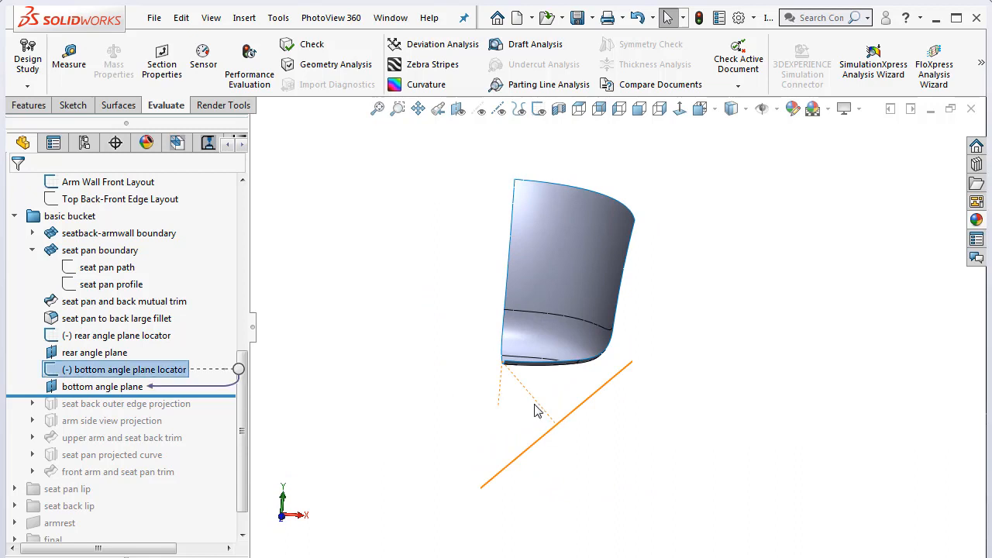
click(712, 415)
Roll the model forward through seat back outer edge projection and inspect its source sketch, seat back outer edge copy, in the front view
mouse_move(708, 414)
middle_down()
mouse_move(636, 411)
mouse_move(635, 420)
mouse_move(644, 426)
mouse_move(571, 303)
mouse_move(469, 268)
mouse_move(454, 295)
middle_up()
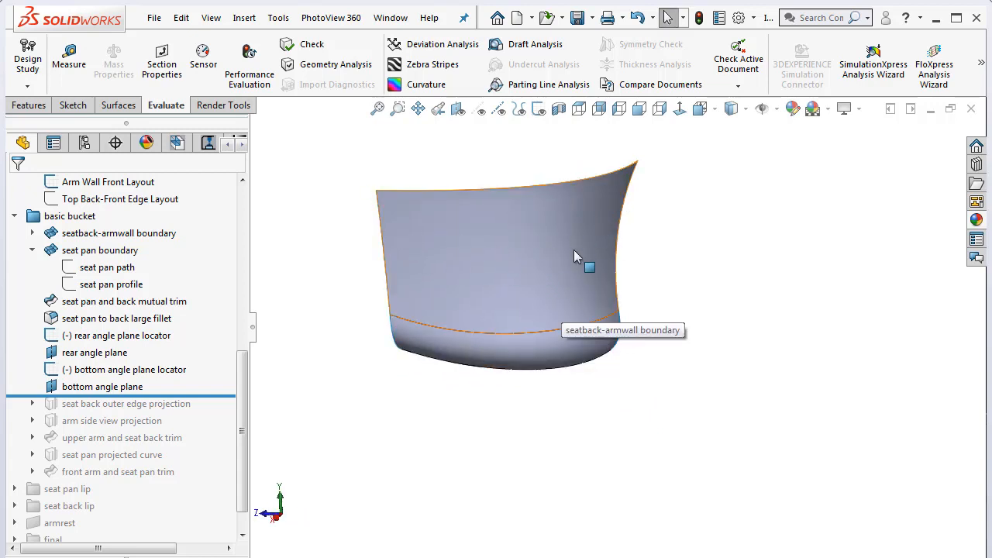
key(f)
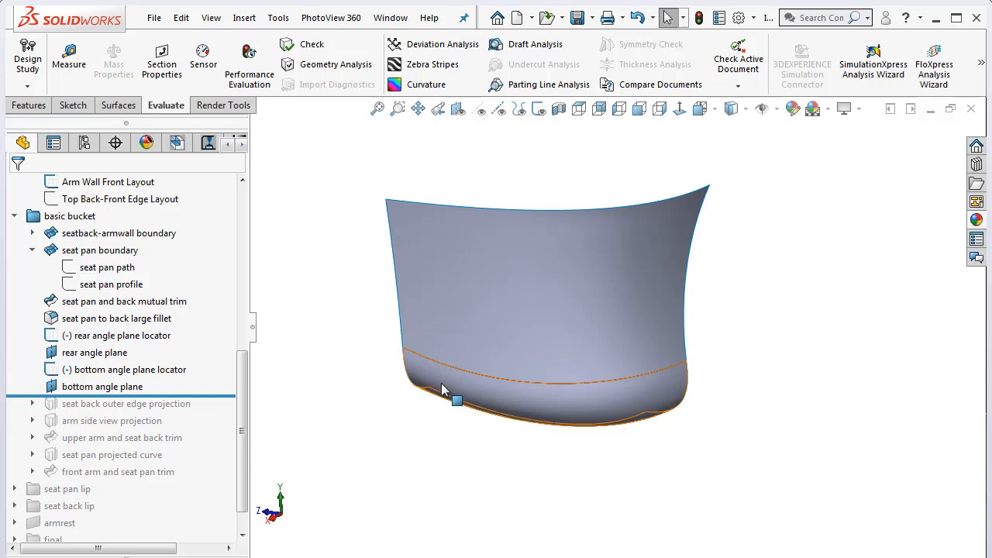
middle_drag(454, 394, 460, 307)
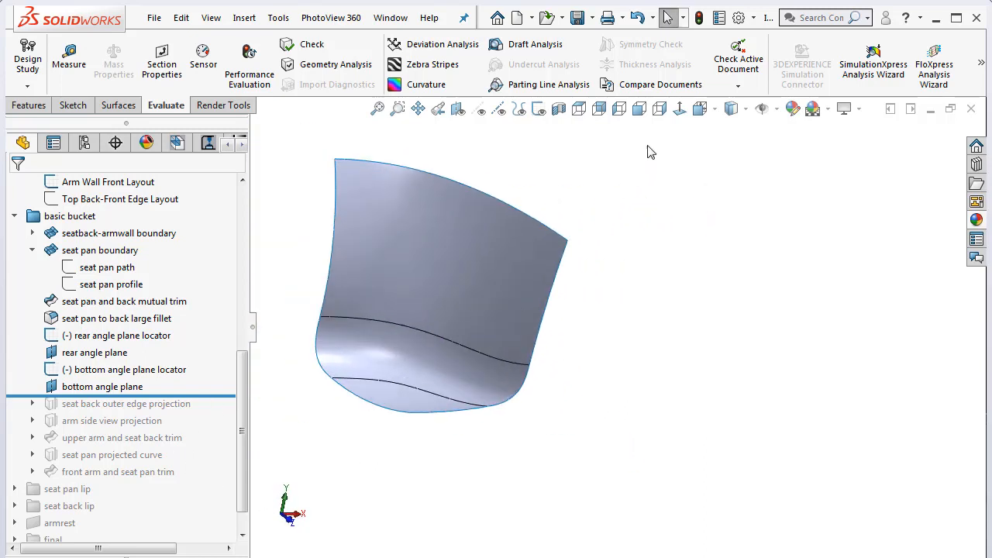
click(701, 109)
click(725, 175)
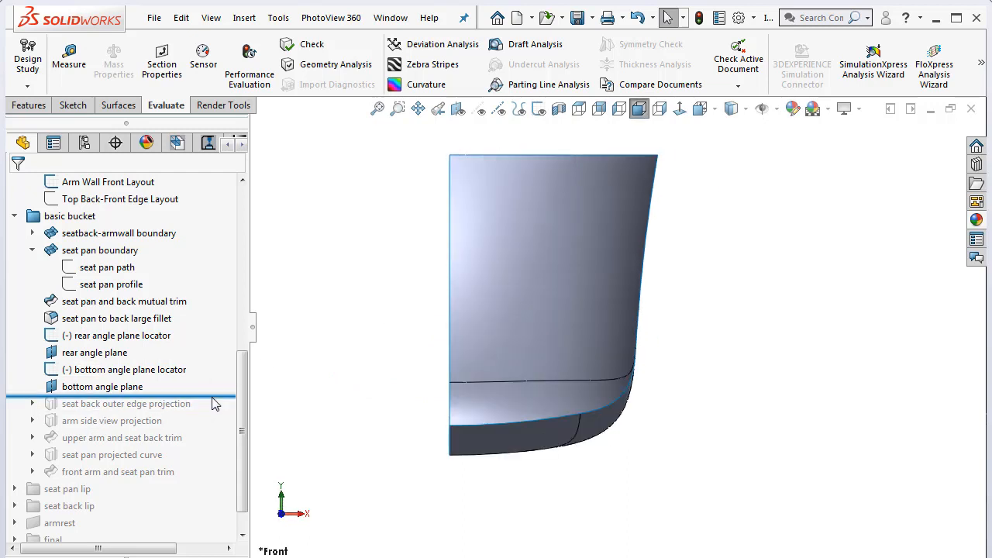
drag(215, 403, 217, 413)
click(32, 404)
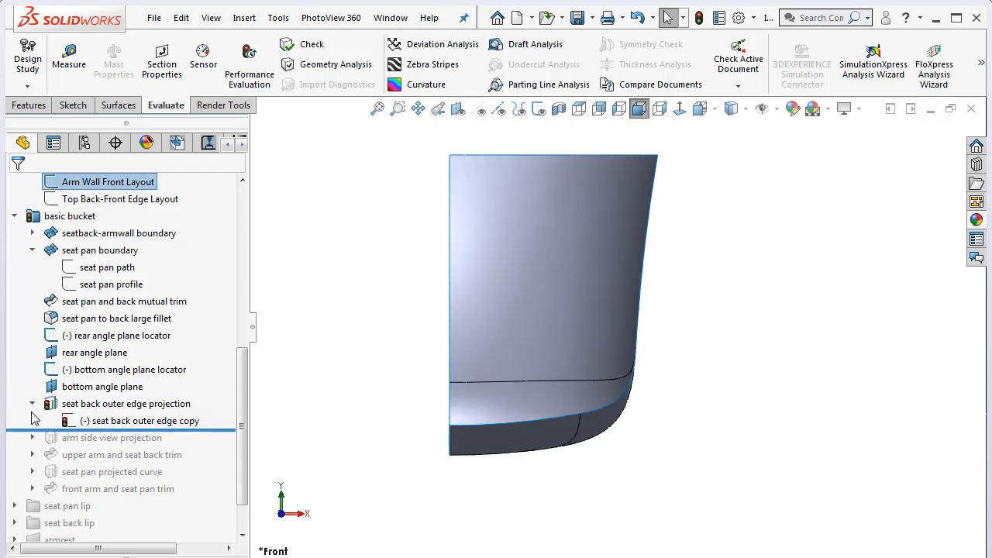
scroll(651, 199, up, 2)
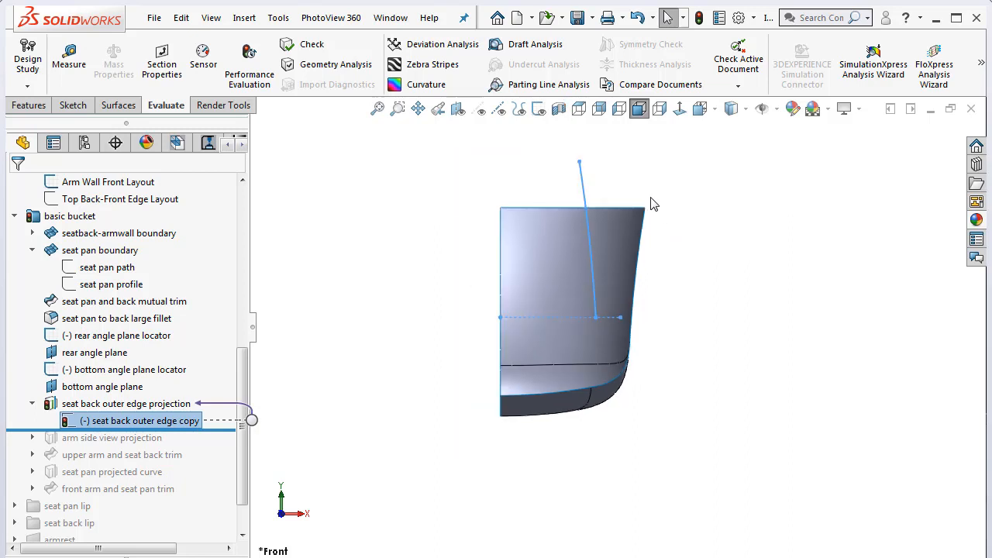
scroll(647, 197, down, 1)
Show the layout sketches to compare them with the seat back edge copy, hide them again and display the projected curve on the shell
click(537, 110)
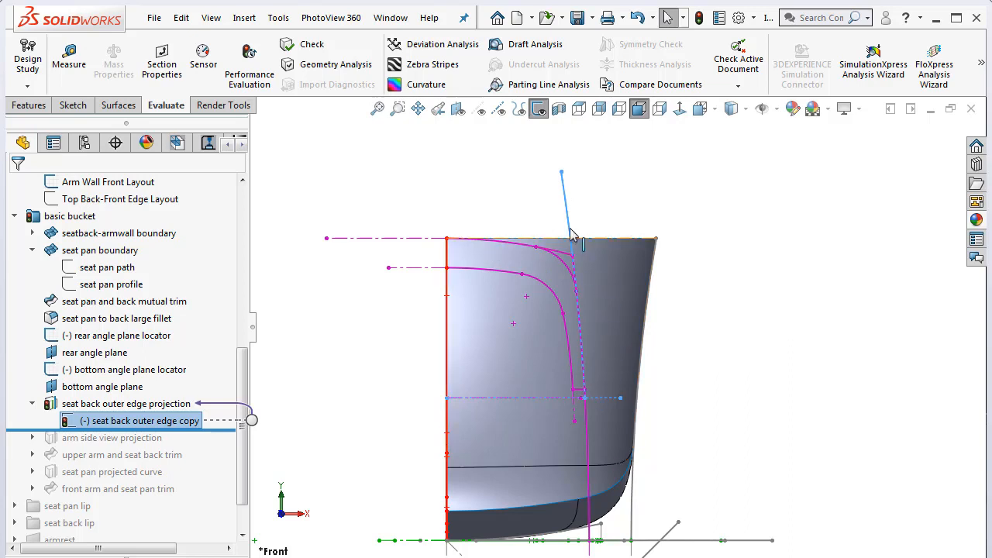
click(743, 346)
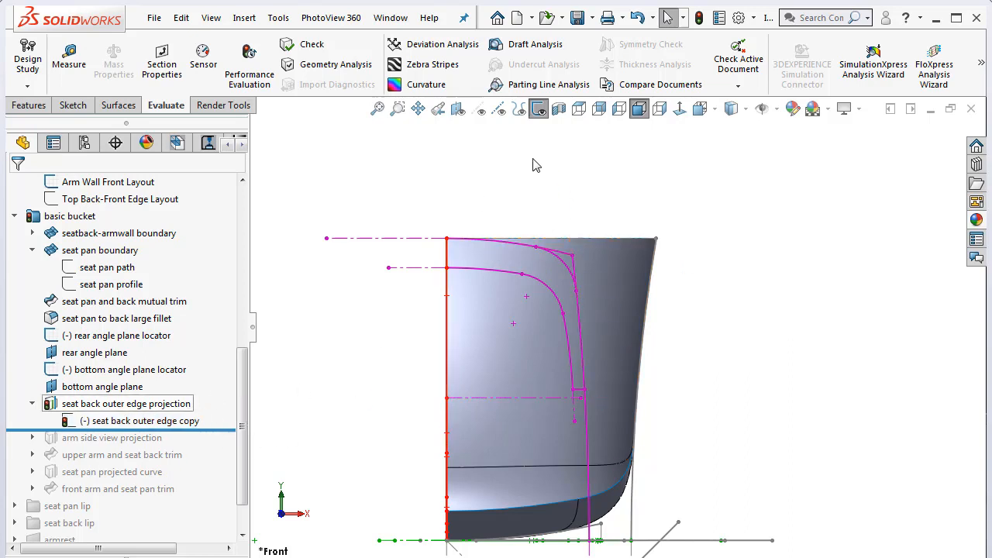
click(540, 111)
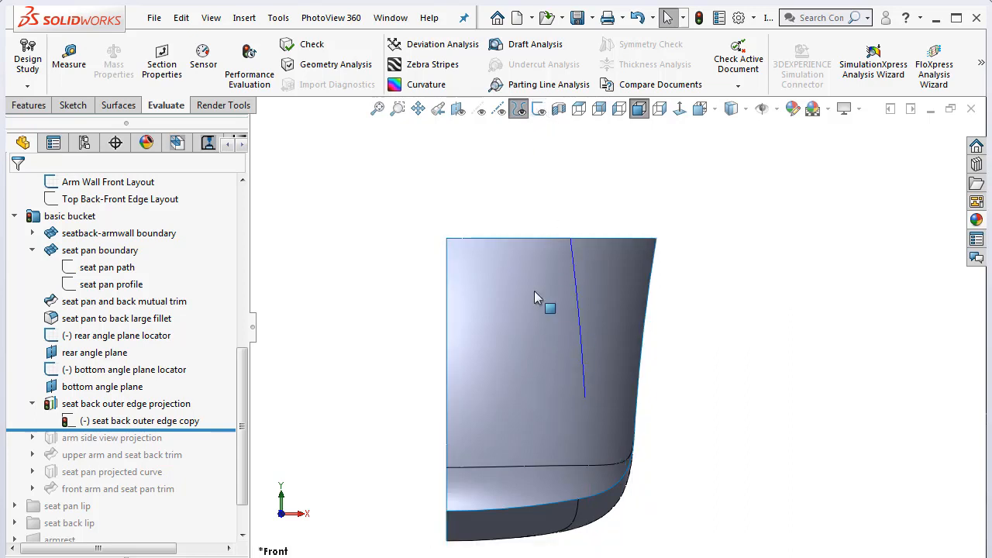
middle_drag(647, 365, 658, 386)
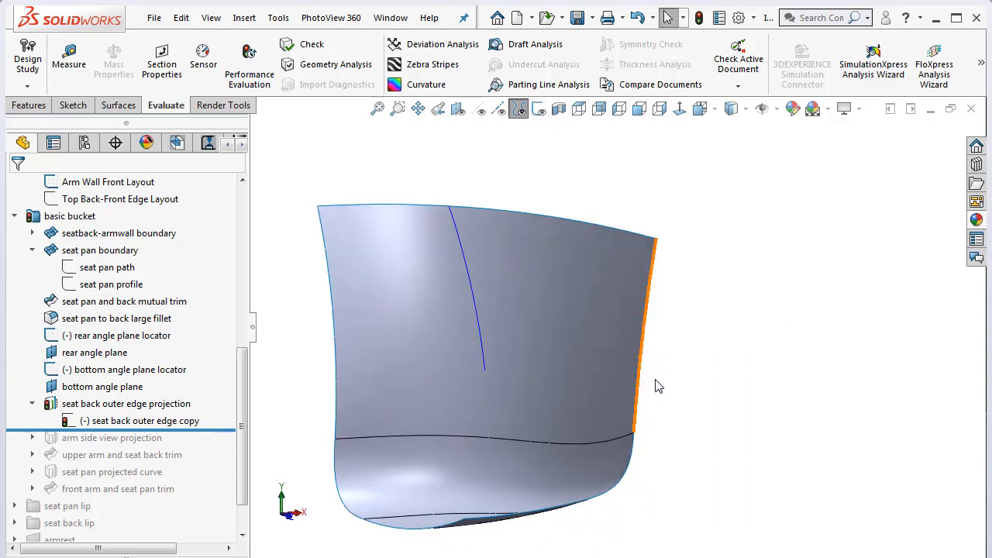
Roll the model forward through arm side view projection and inspect the projected curves on the outer arm wall
drag(231, 429, 230, 441)
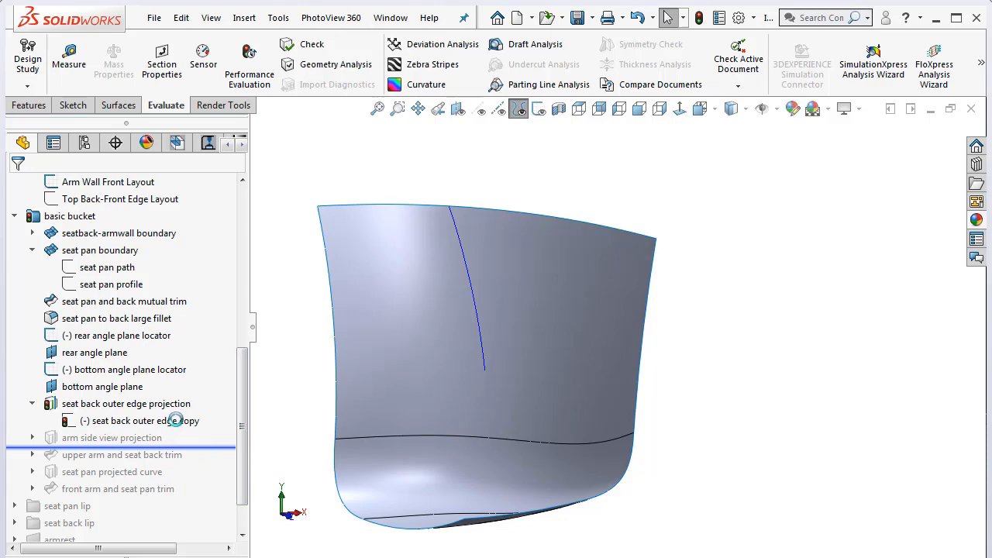
mouse_move(518, 422)
middle_down()
mouse_move(543, 405)
mouse_move(444, 382)
mouse_move(332, 377)
mouse_move(367, 377)
middle_up()
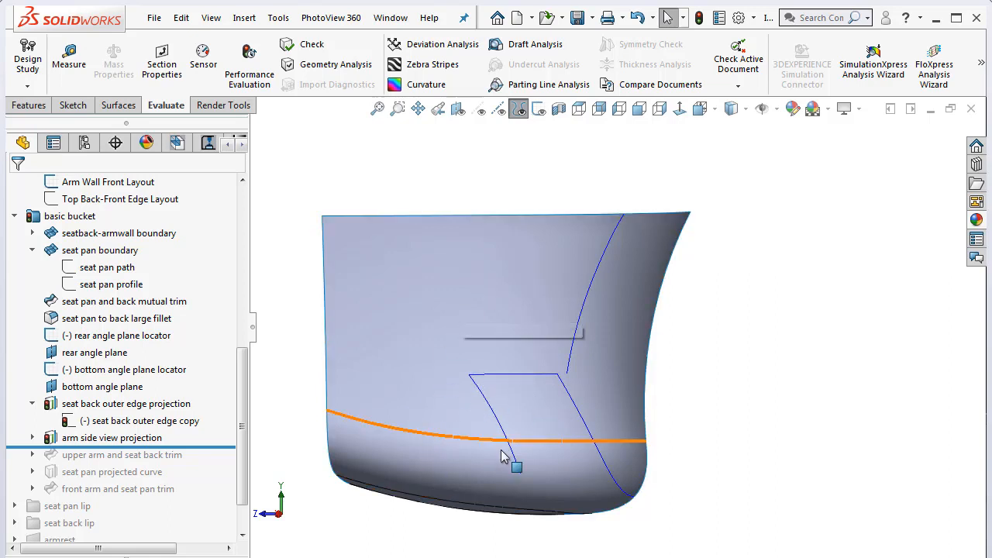
middle_drag(604, 434, 580, 431)
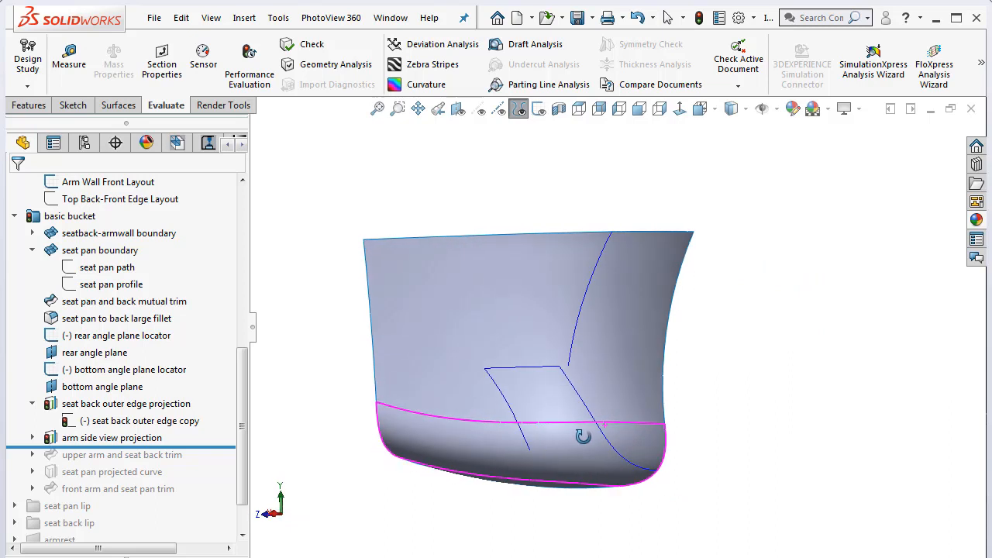
Examine the area where the seat back edge curve and the arm side view curves meet, close up and from several angles
scroll(586, 384, down, 5)
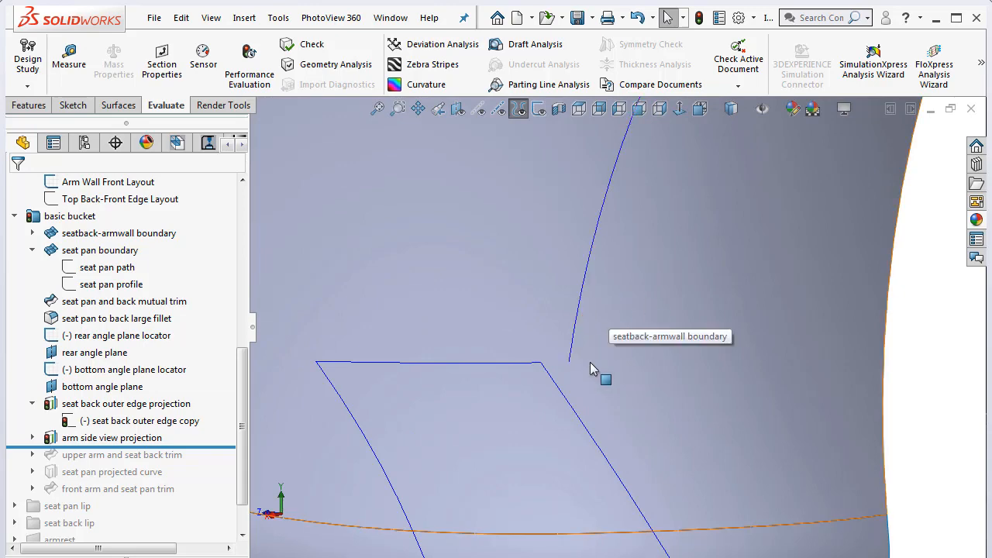
scroll(636, 364, up, 5)
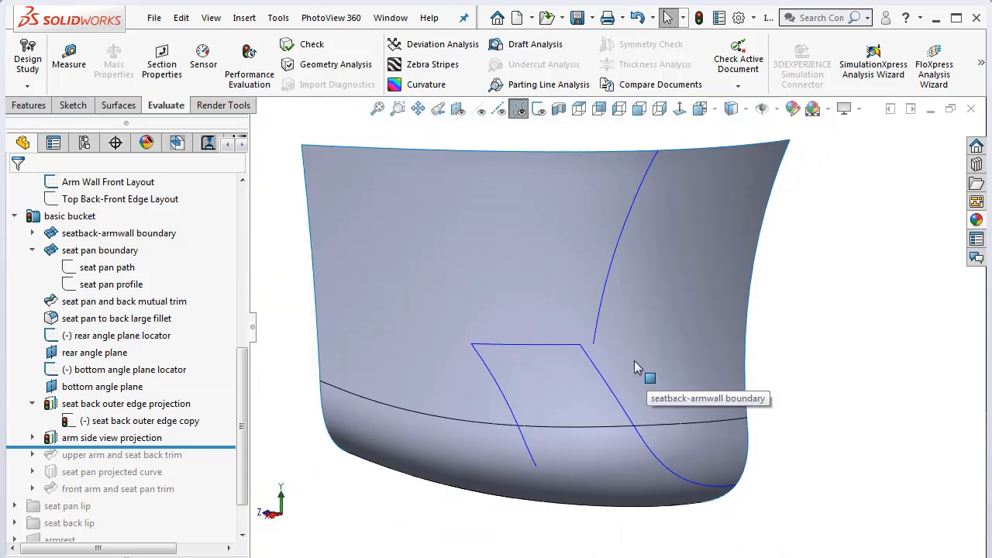
mouse_move(632, 362)
middle_down()
mouse_move(664, 356)
mouse_move(627, 354)
mouse_move(620, 371)
mouse_move(658, 343)
mouse_move(550, 334)
mouse_move(667, 456)
mouse_move(654, 390)
mouse_move(632, 365)
middle_up()
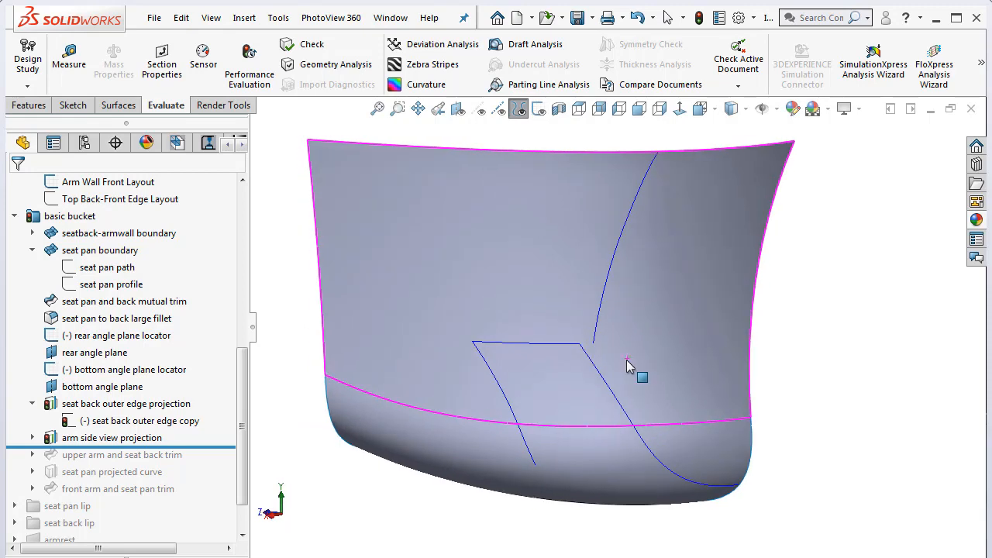
middle_drag(631, 318, 639, 465)
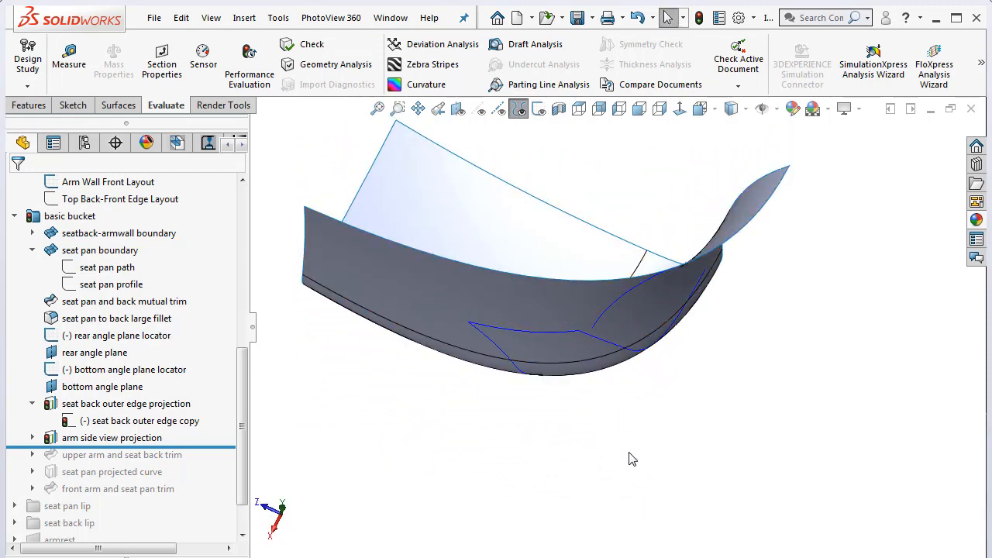
scroll(617, 335, up, 4)
scroll(603, 277, down, 3)
middle_drag(648, 402, 632, 239)
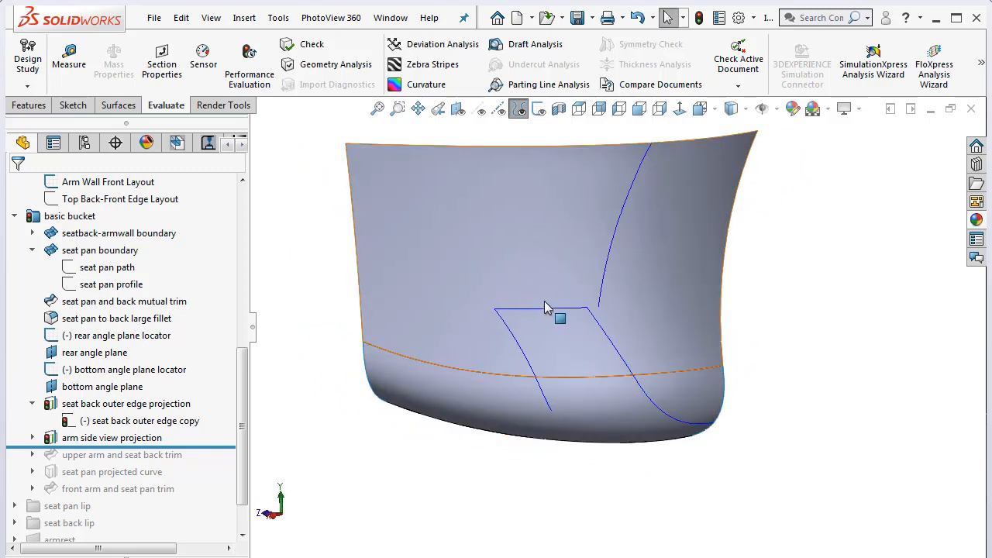
middle_drag(595, 328, 636, 281)
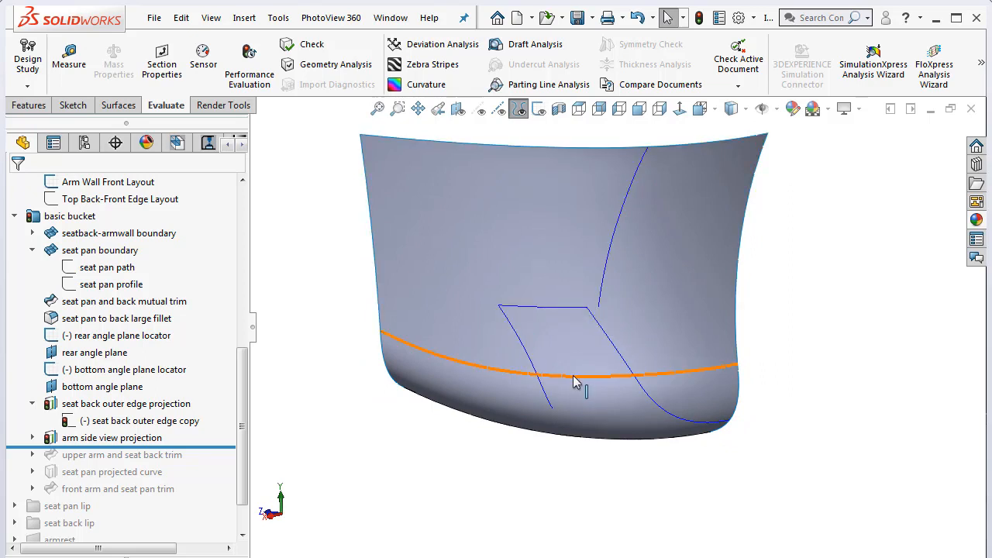
scroll(605, 320, down, 3)
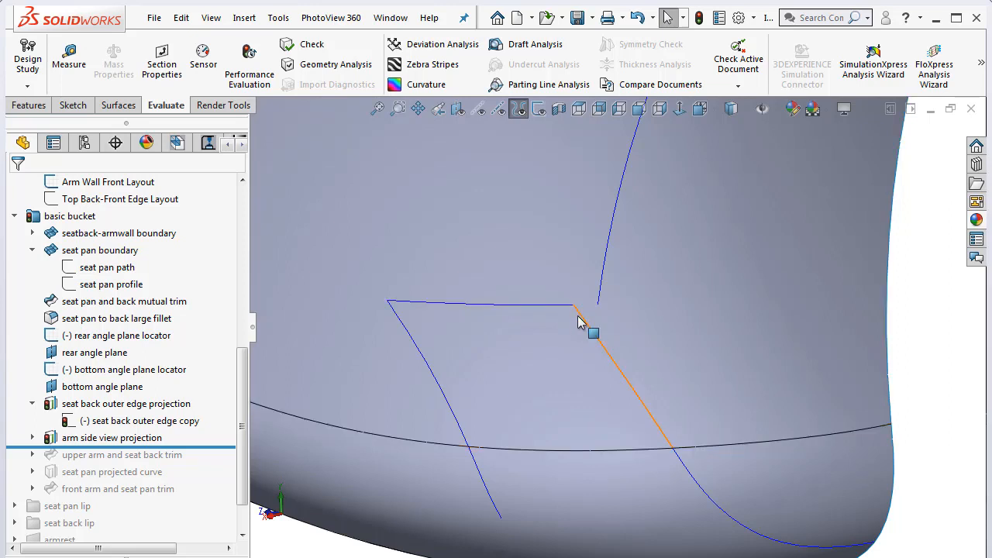
scroll(607, 330, up, 2)
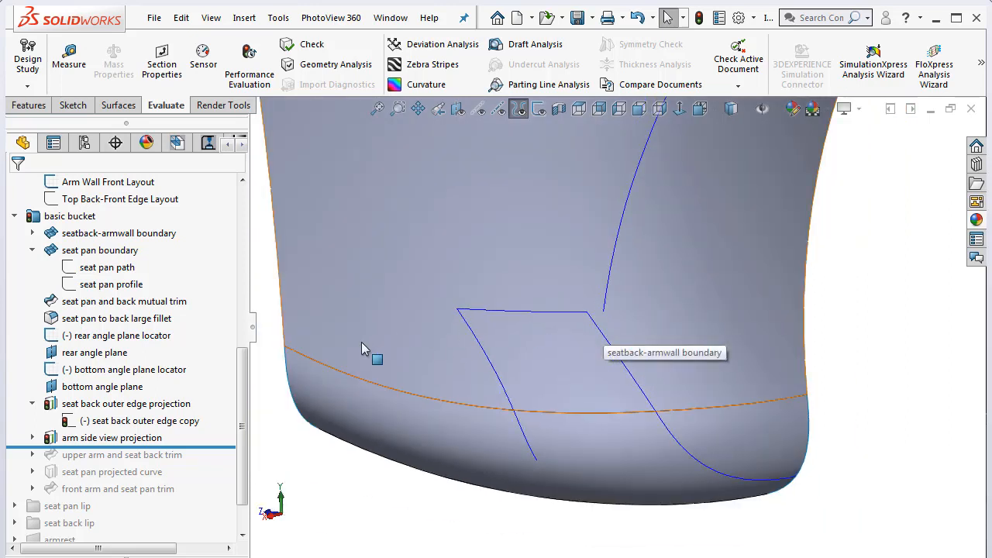
Roll the model forward through upper arm and seat back trim and open its Sketch27 for editing, viewed from the arm side
drag(215, 448, 206, 464)
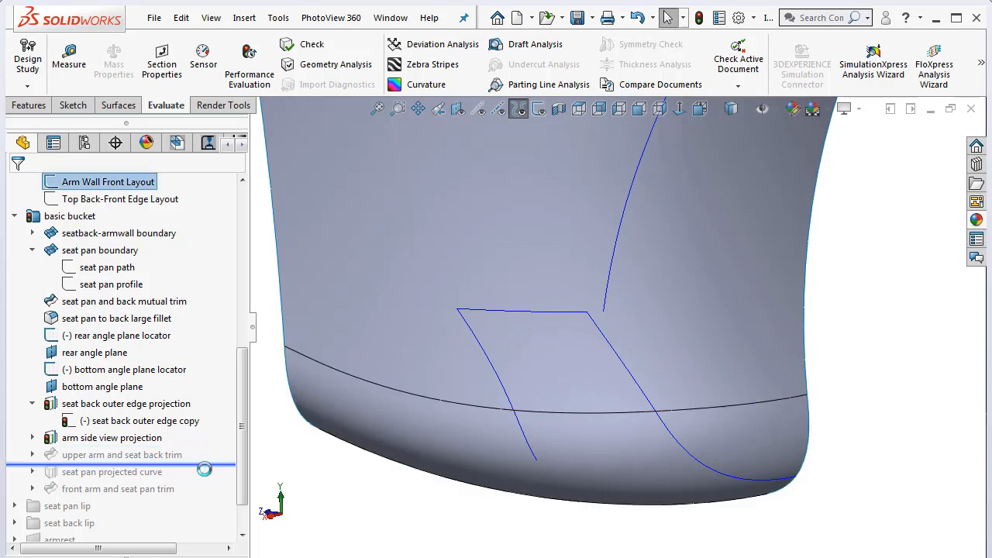
click(31, 455)
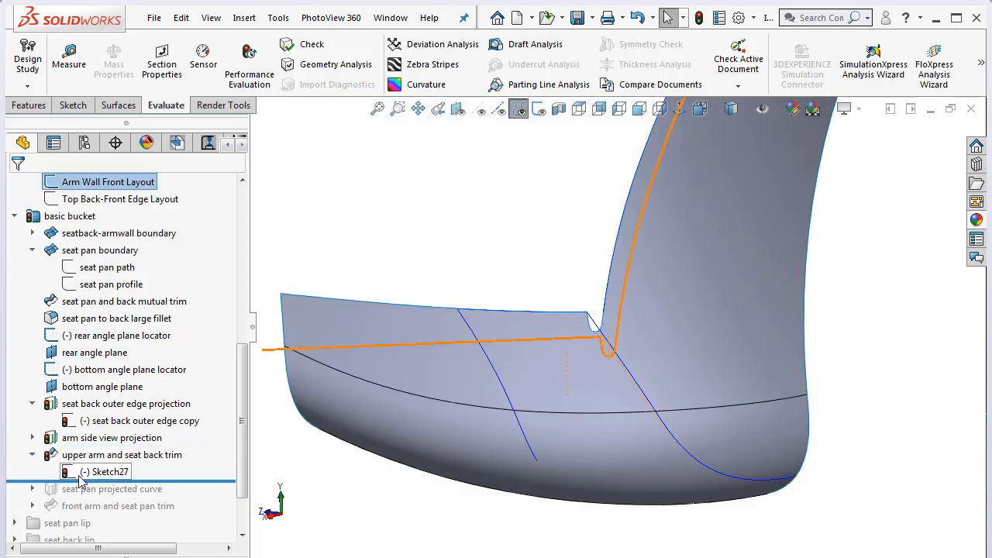
right_click(99, 472)
click(93, 428)
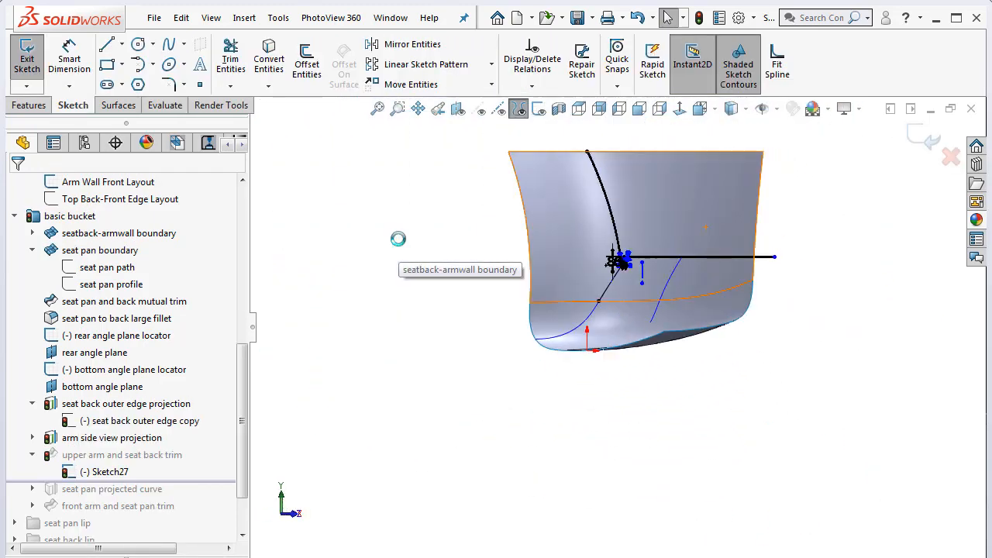
scroll(578, 206, down, 5)
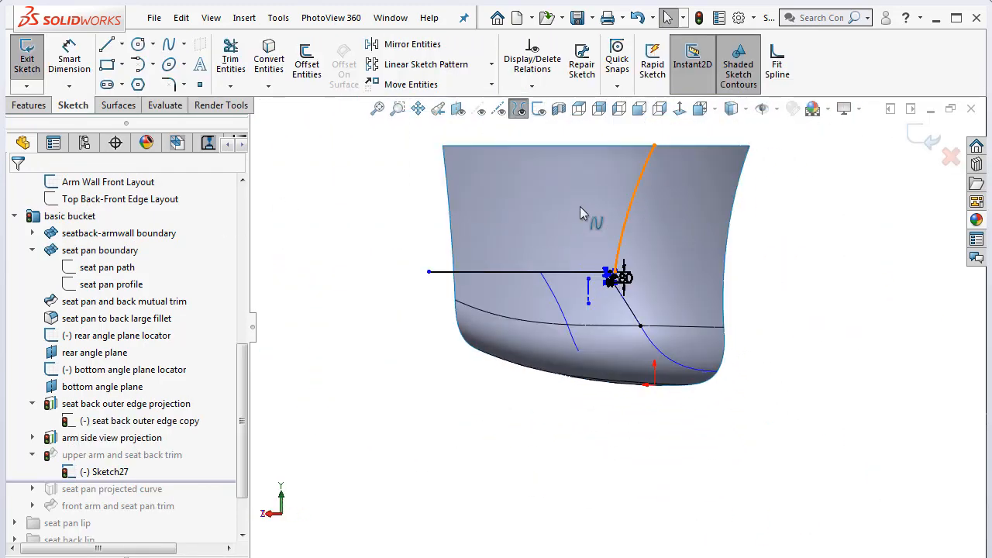
Examine the trim profile in Sketch27 and adjust the spline handles at the base and both sides of its U-shaped notch
scroll(860, 371, up, 3)
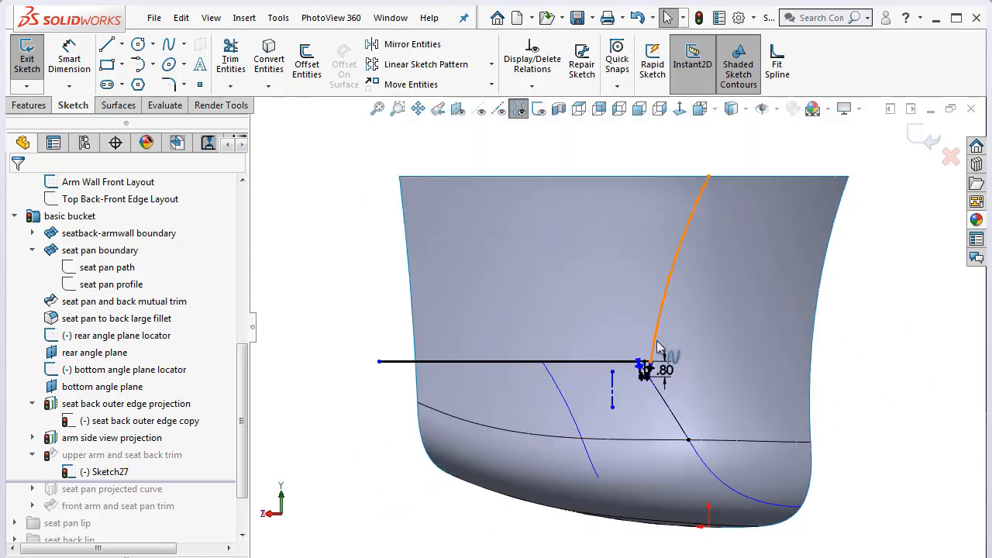
scroll(676, 405, down, 3)
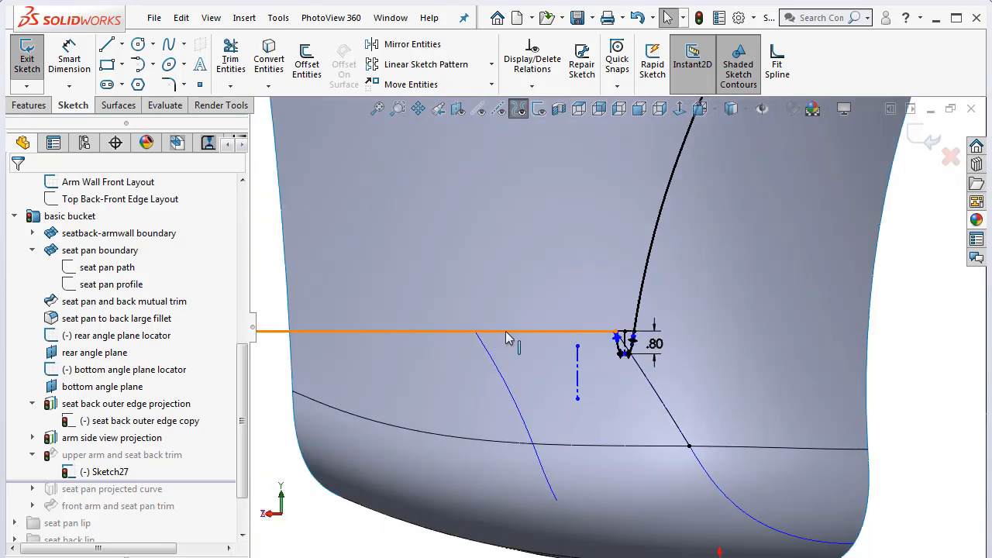
scroll(506, 339, up, 1)
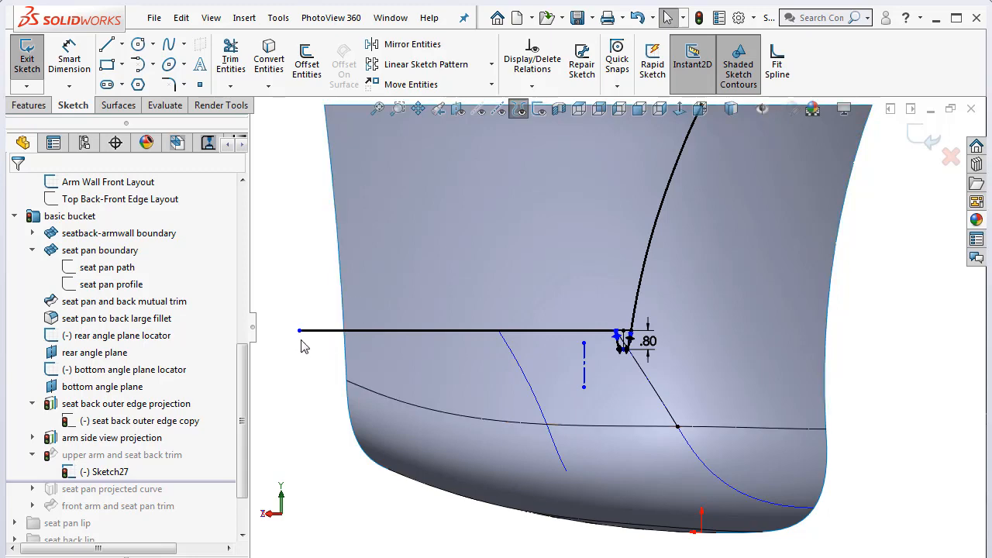
scroll(601, 353, down, 4)
scroll(601, 352, down, 3)
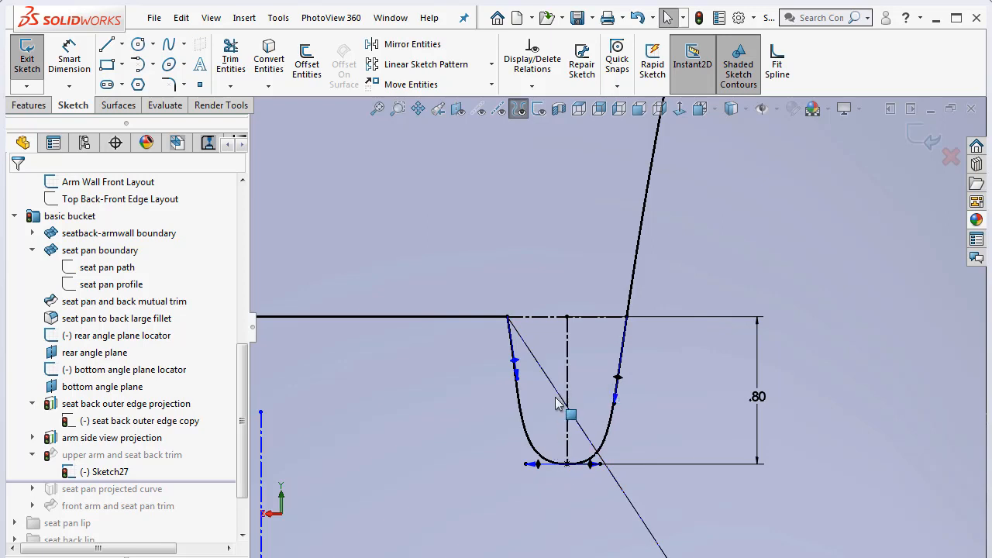
scroll(557, 403, down, 3)
click(526, 505)
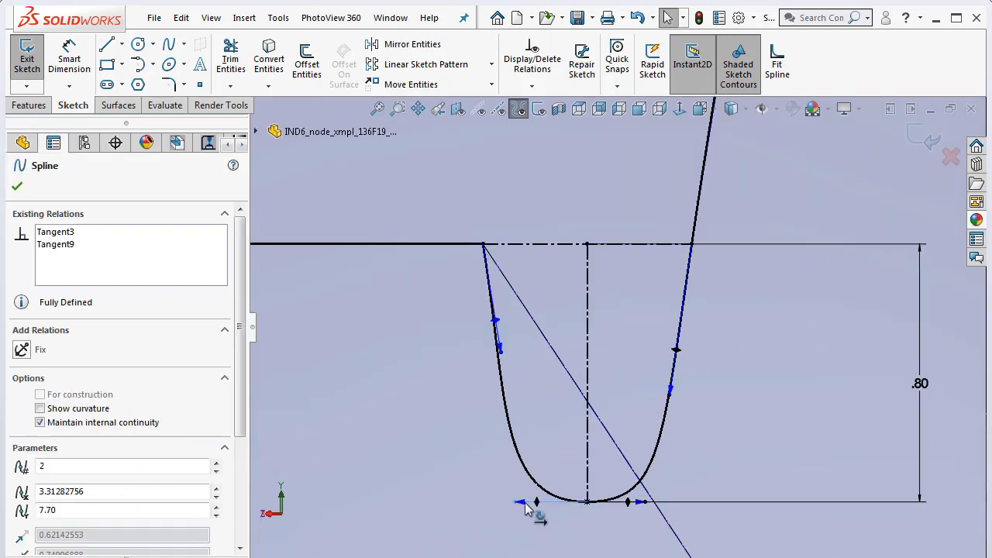
drag(526, 504, 530, 504)
click(500, 355)
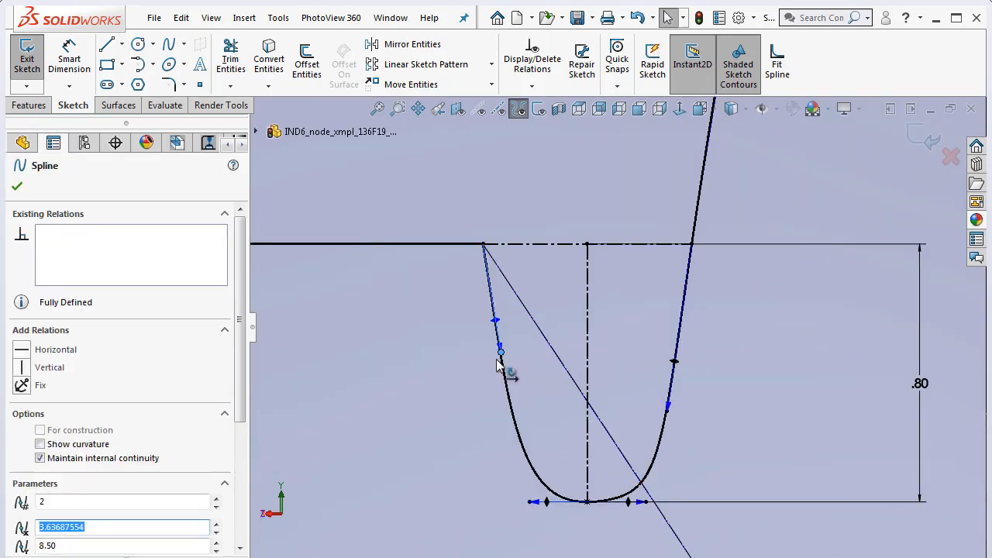
drag(499, 366, 496, 376)
mouse_move(671, 409)
mouse_down()
mouse_move(687, 395)
mouse_move(679, 383)
mouse_up()
scroll(678, 383, up, 5)
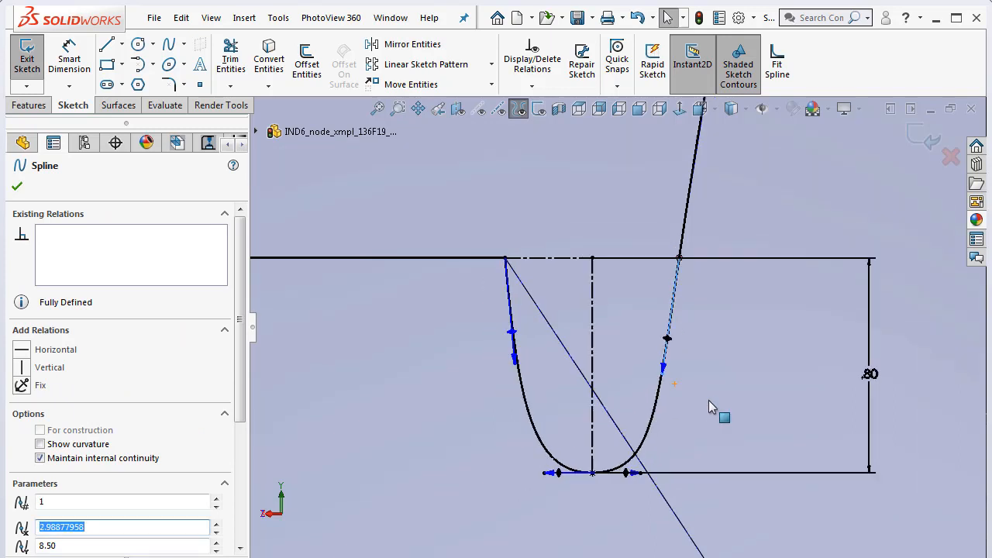
drag(645, 332, 659, 242)
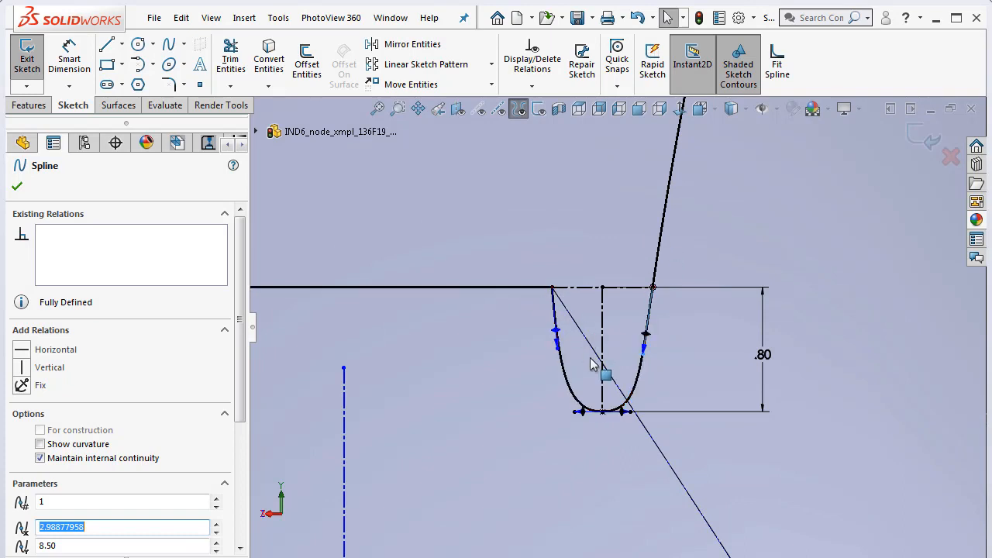
Exit Sketch27 to rebuild the upper arm and seat back trim, and fit the trimmed shell in view
scroll(590, 365, up, 5)
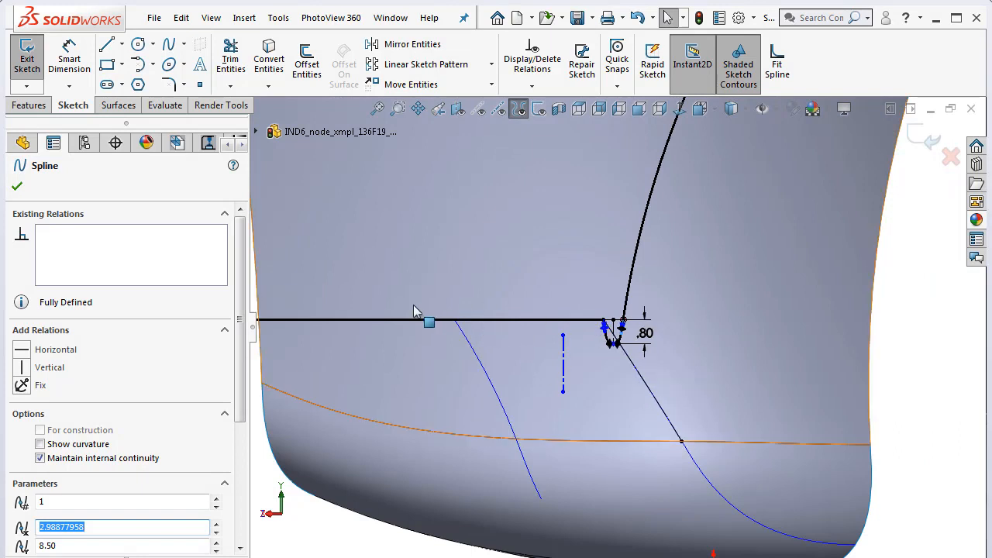
click(899, 363)
scroll(827, 359, up, 2)
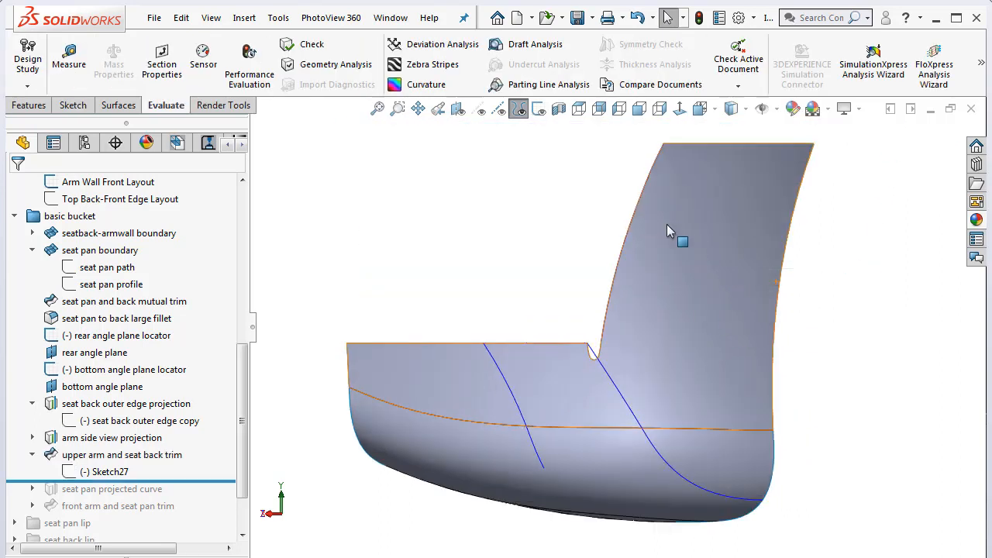
click(548, 357)
key(f)
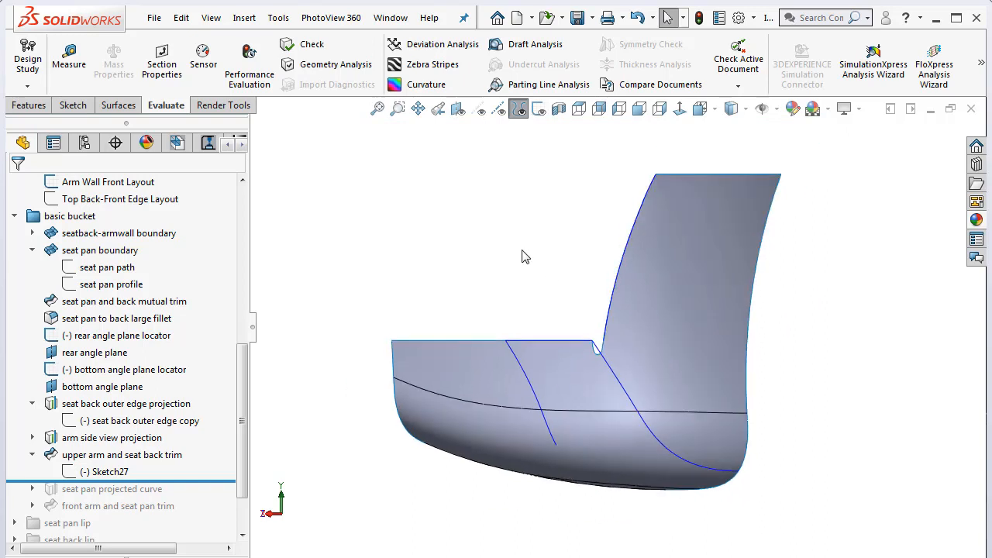
Examine the trimmed notch between the arm and the seat back, close up and overall, from the side and the back
key(Left)
key(Left)
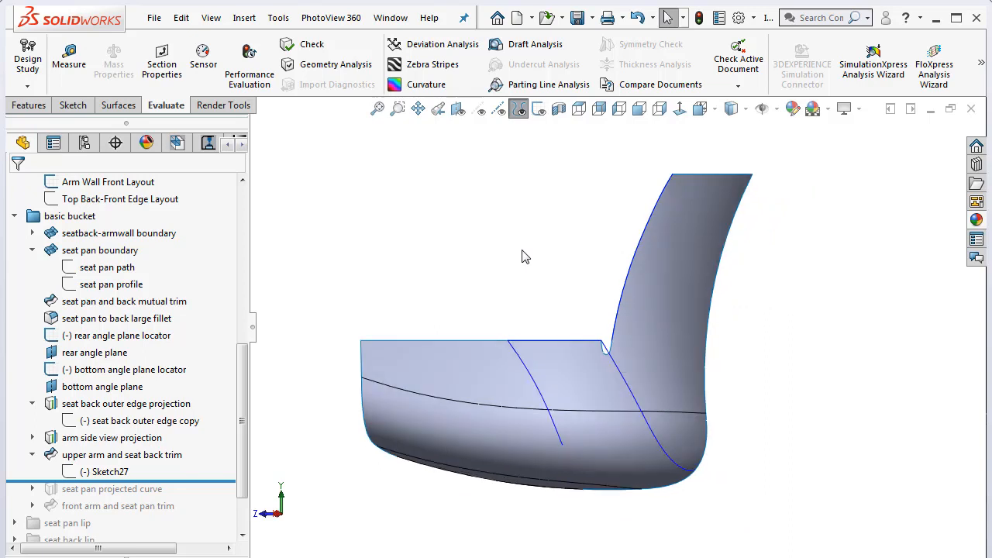
key(Left)
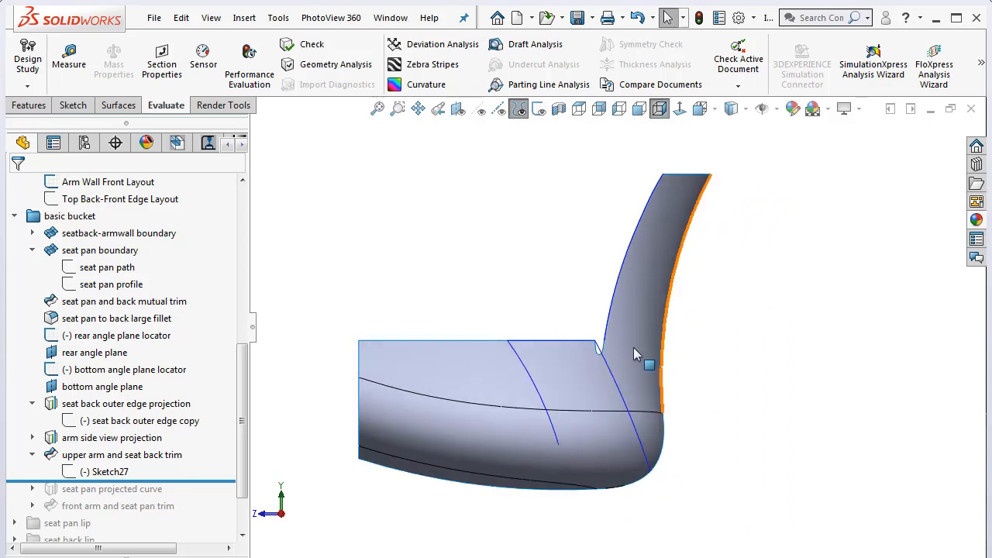
scroll(620, 316, down, 2)
scroll(612, 331, up, 1)
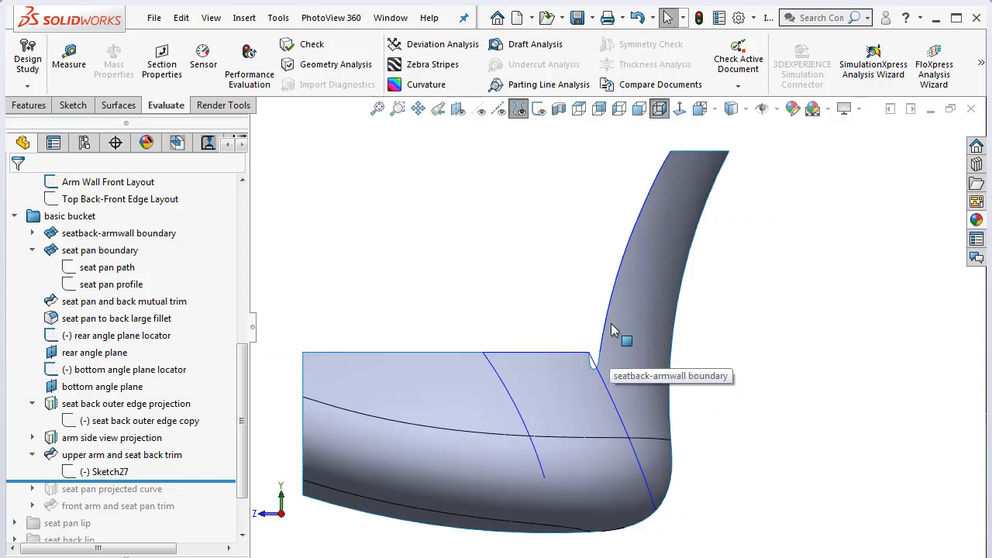
scroll(595, 356, down, 3)
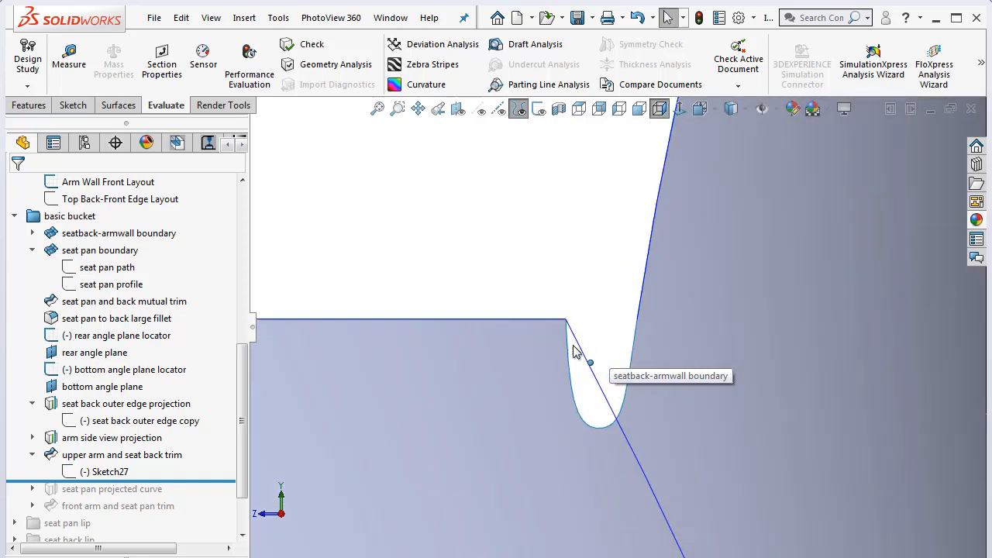
scroll(706, 371, up, 3)
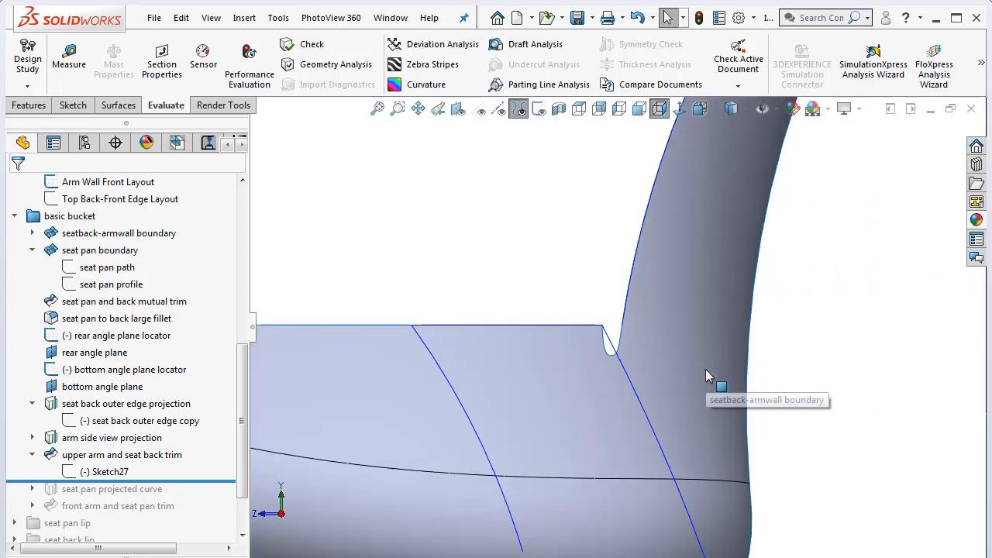
scroll(706, 376, up, 2)
key(ctrl+2)
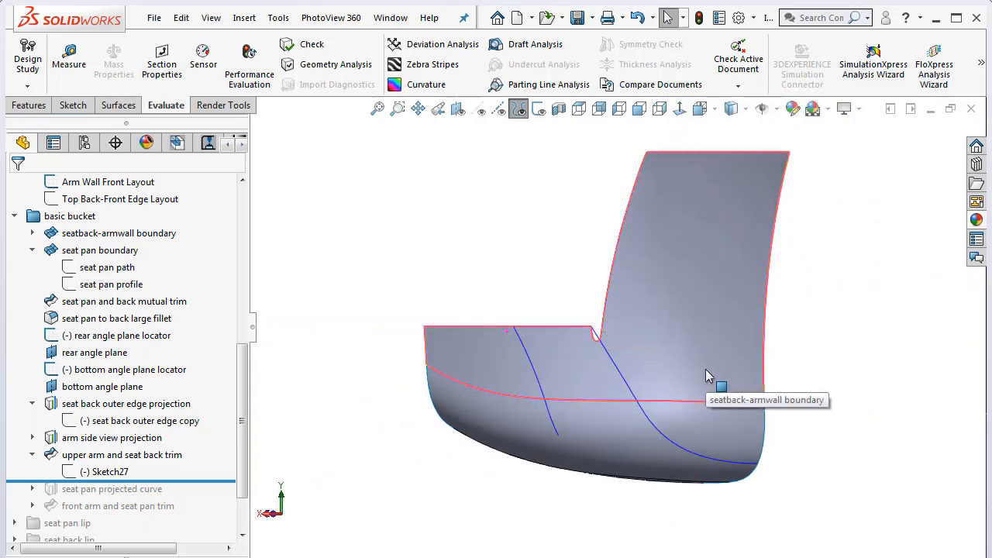
scroll(542, 337, down, 5)
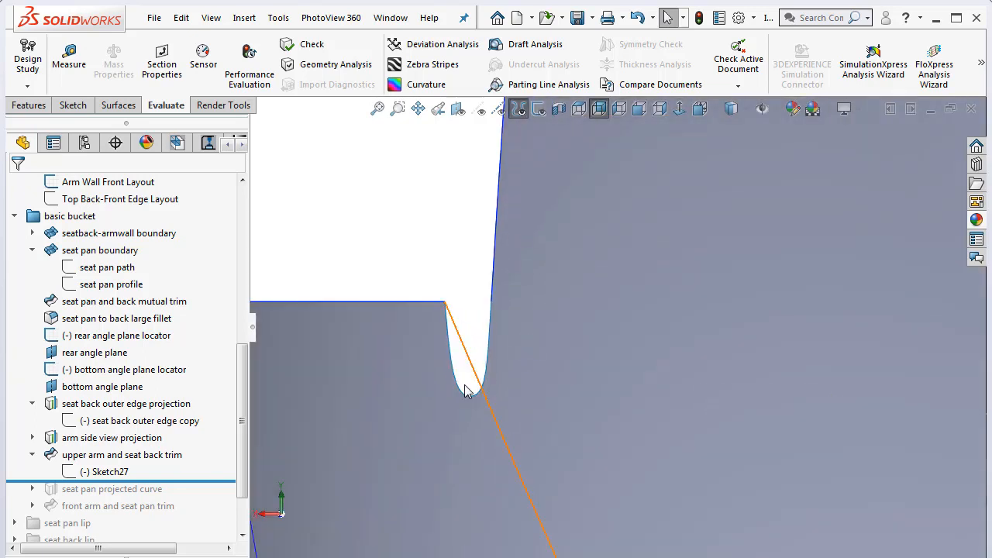
scroll(716, 423, up, 5)
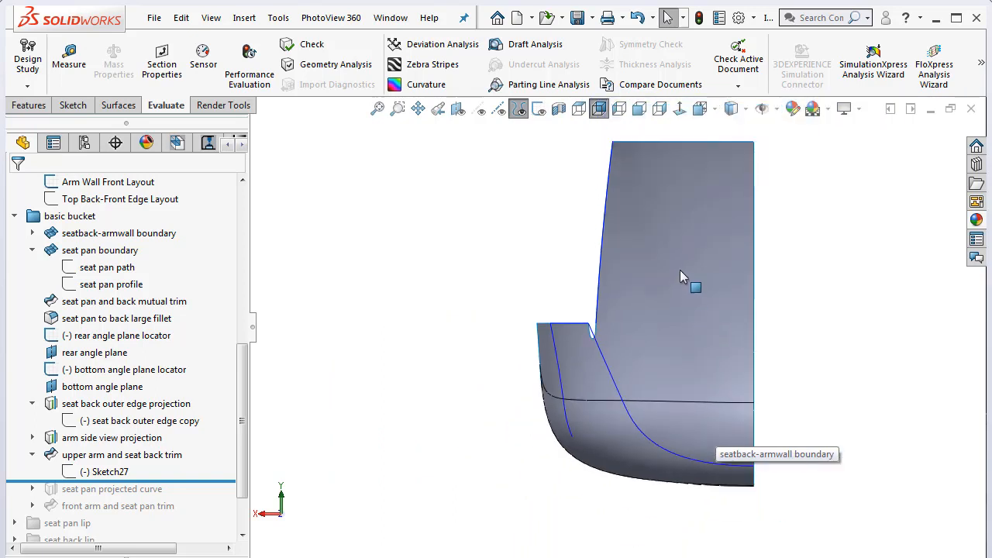
scroll(680, 270, up, 2)
scroll(678, 264, down, 2)
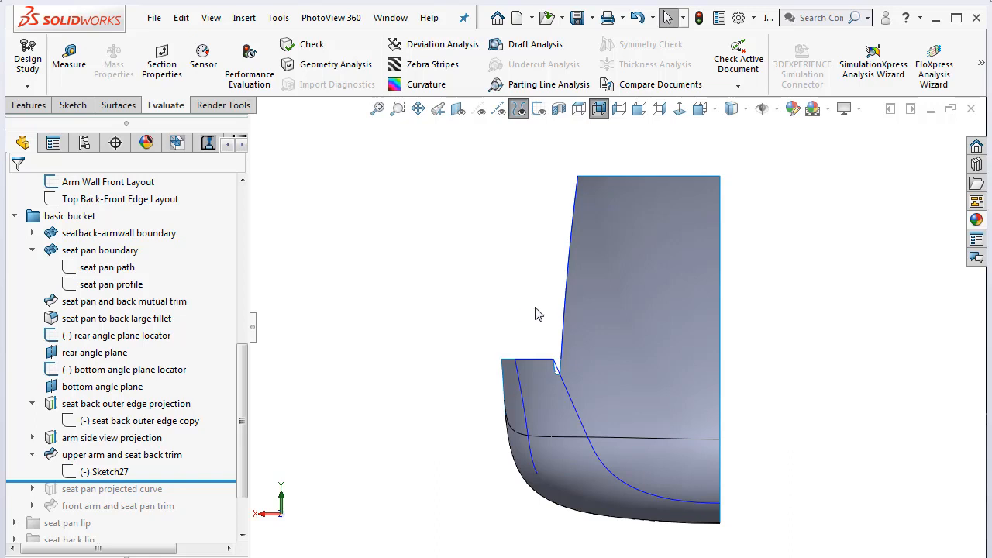
Roll the model forward through seat pan projected curve and inspect the projected curve on the shell from several angles
middle_drag(558, 313, 640, 208)
middle_drag(575, 330, 532, 344)
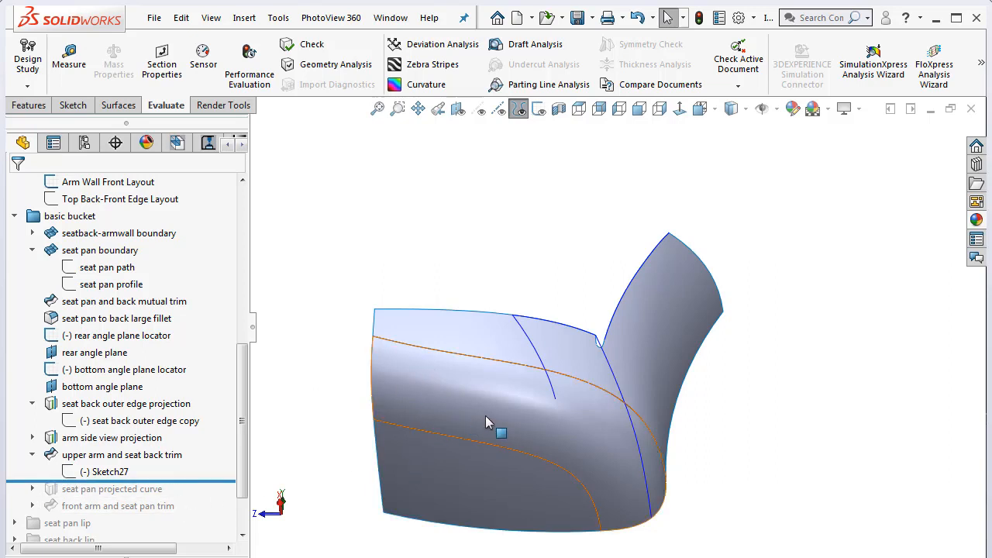
drag(197, 487, 206, 492)
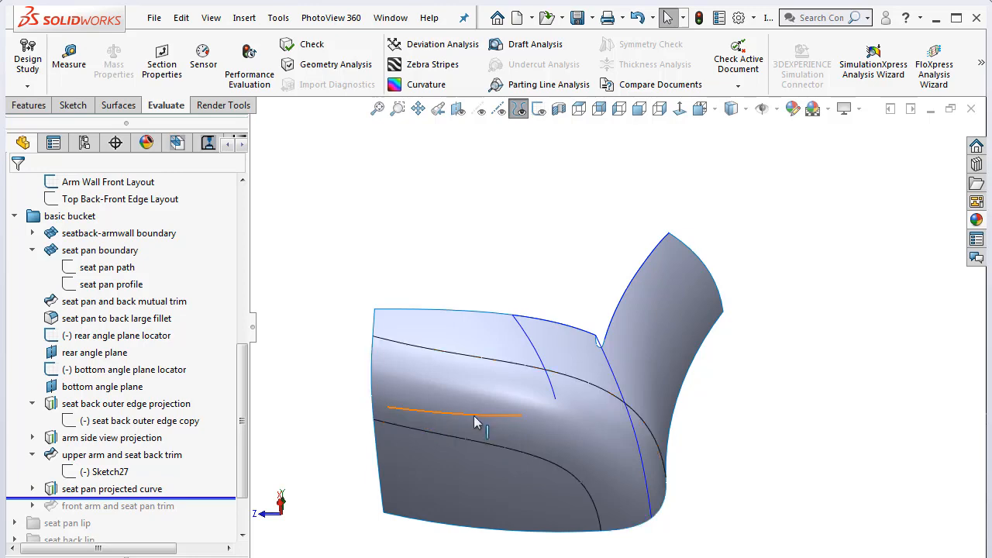
middle_drag(509, 381, 476, 408)
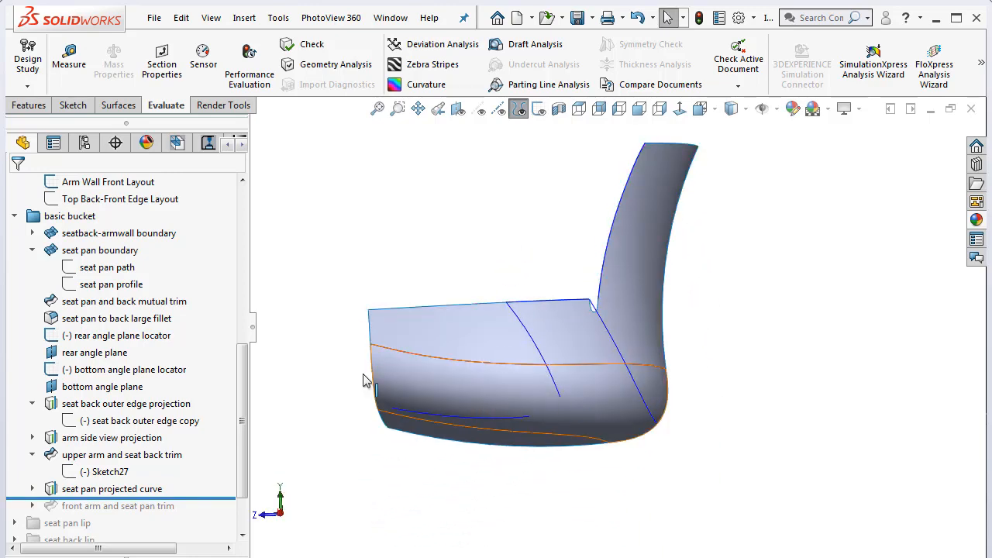
middle_drag(535, 370, 528, 282)
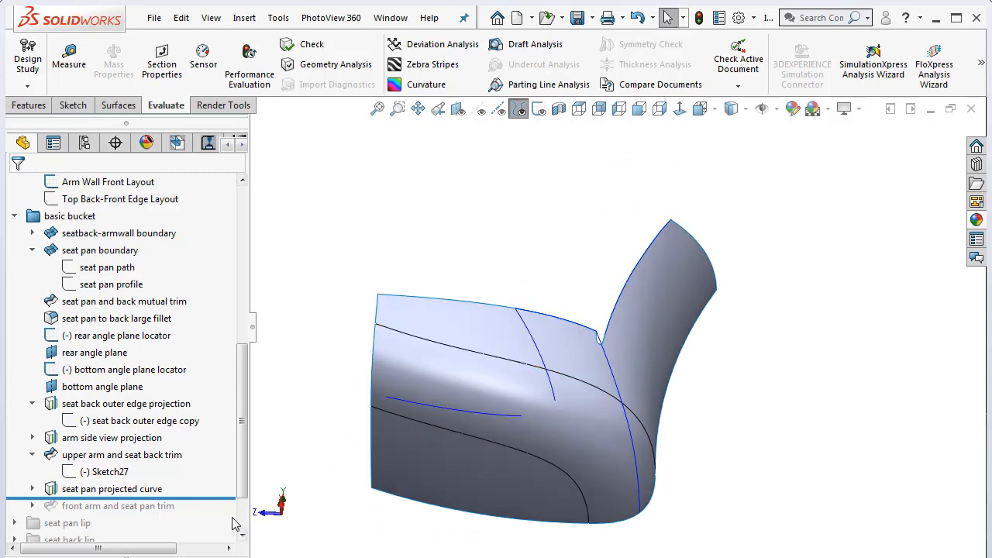
middle_drag(498, 535, 538, 534)
click(458, 108)
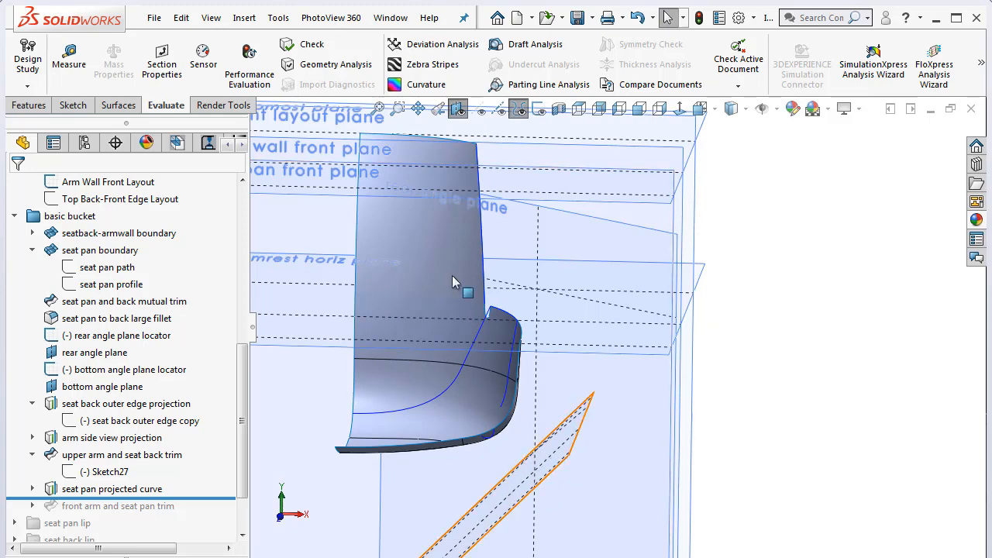
click(458, 108)
Roll the model forward through front arm and seat pan trim and open its trim sketch for editing
middle_drag(540, 354, 443, 293)
scroll(721, 428, down, 5)
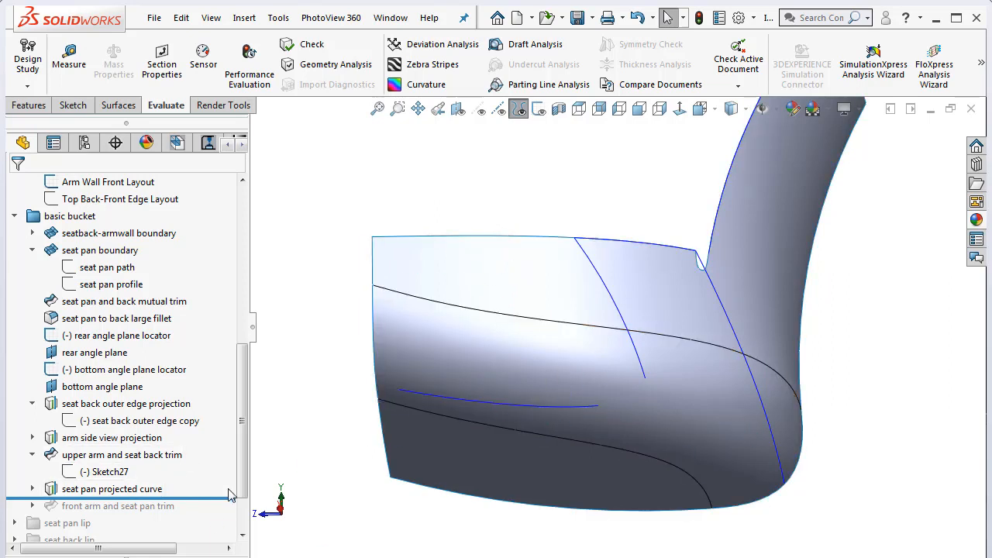
drag(218, 500, 205, 514)
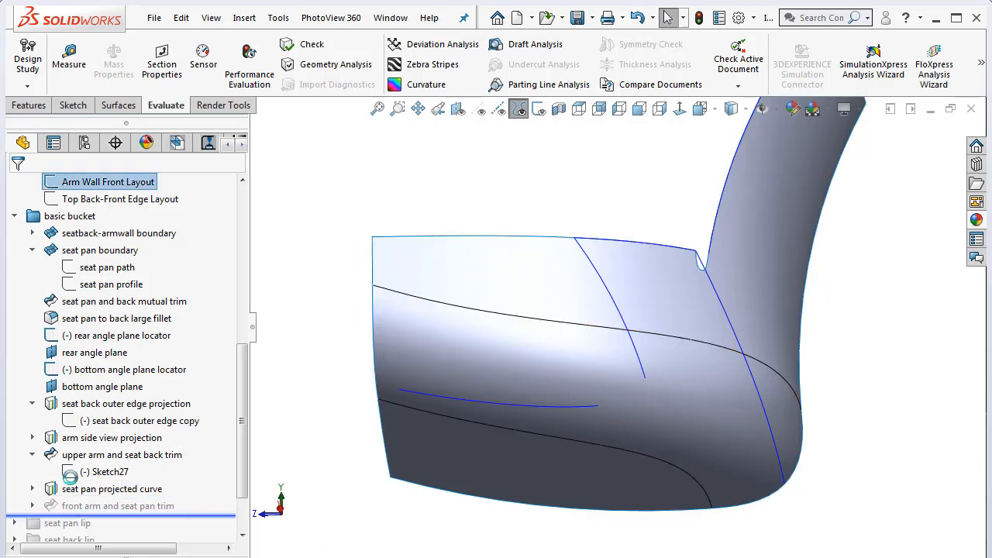
click(34, 506)
right_click(98, 522)
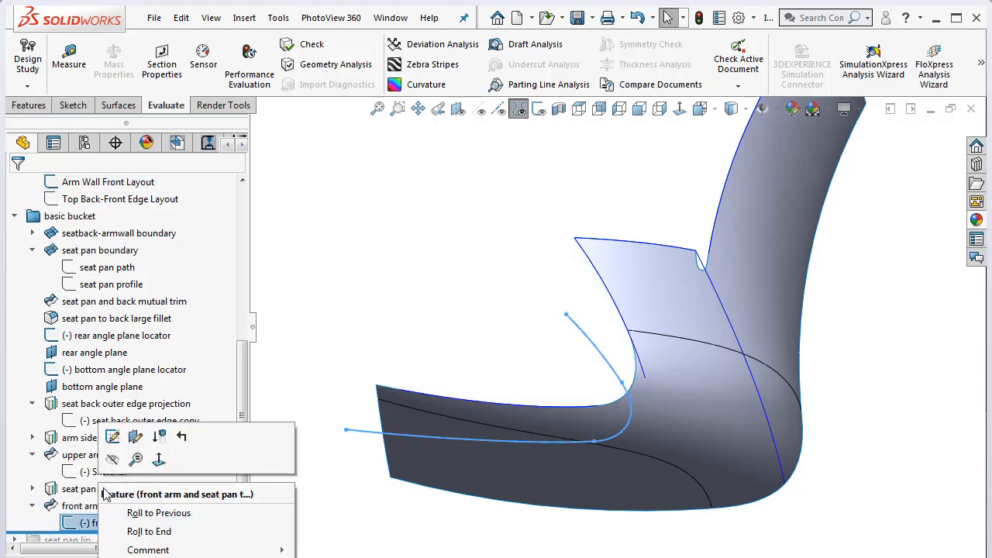
click(112, 437)
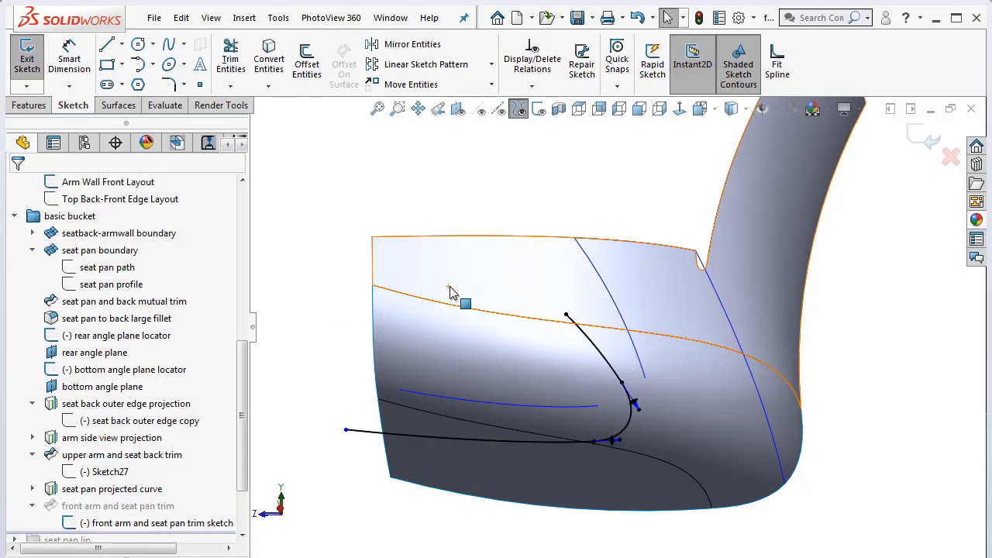
Highlight the seatback-armwall boundary surface and examine the front arm and seat pan trim sketch against the shell, also from the bottom view
click(452, 292)
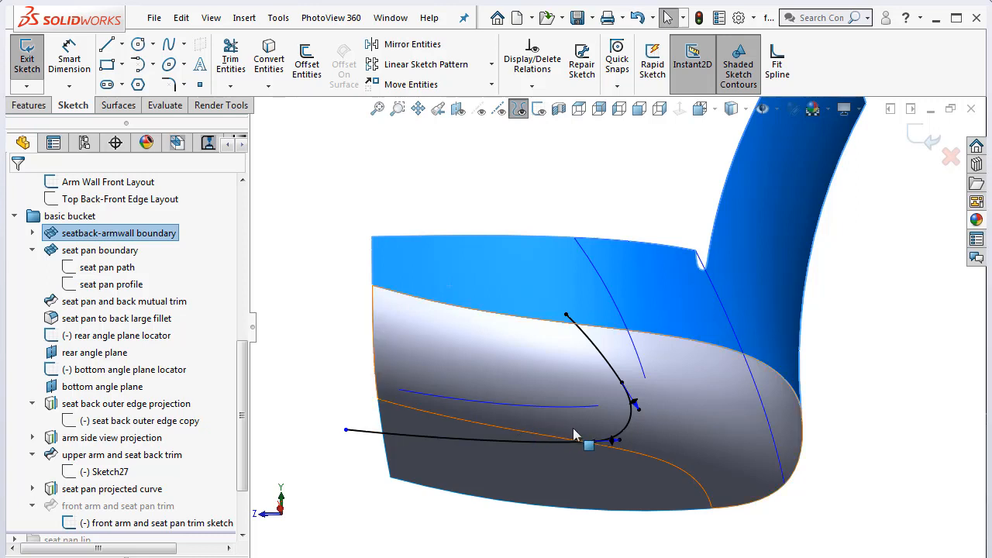
scroll(615, 441, down, 3)
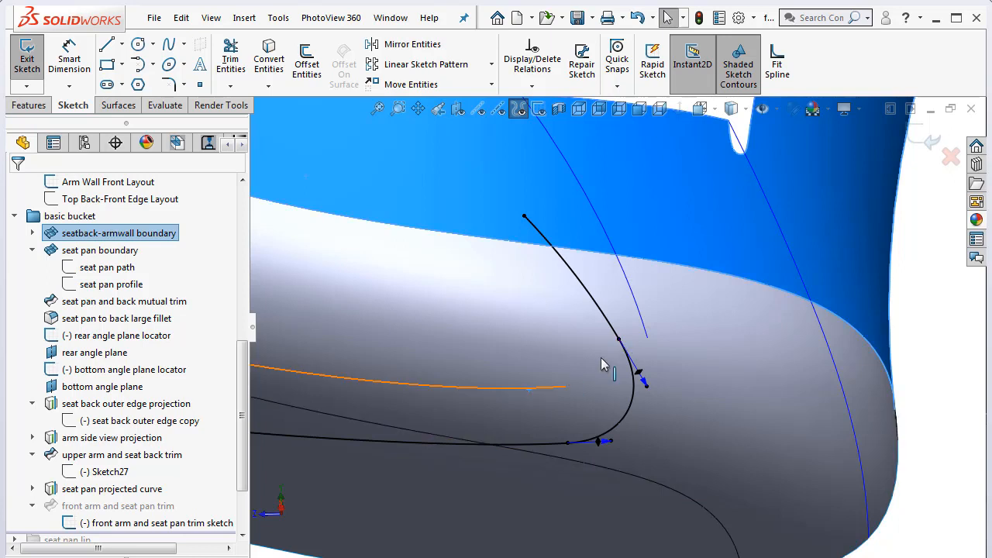
scroll(602, 362, up, 2)
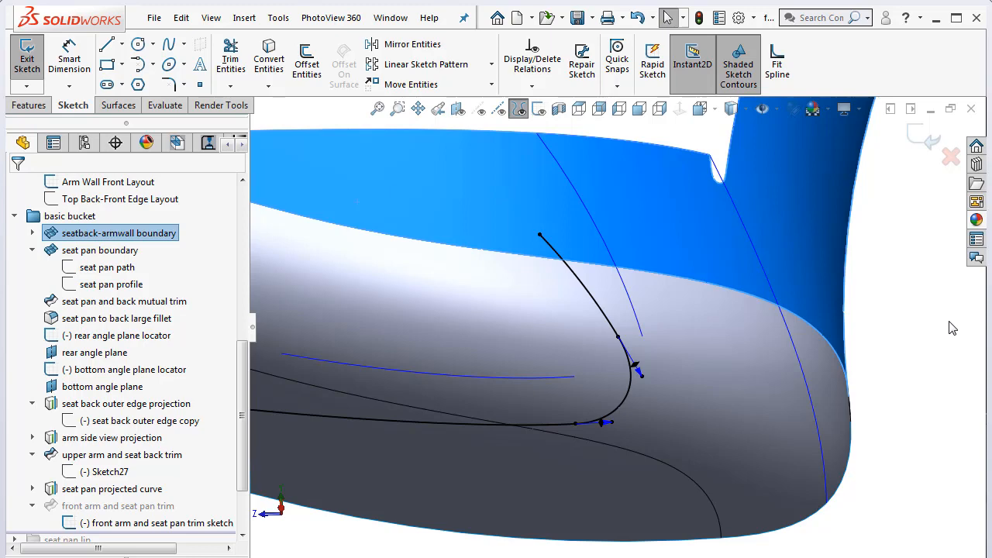
key(z)
click(885, 357)
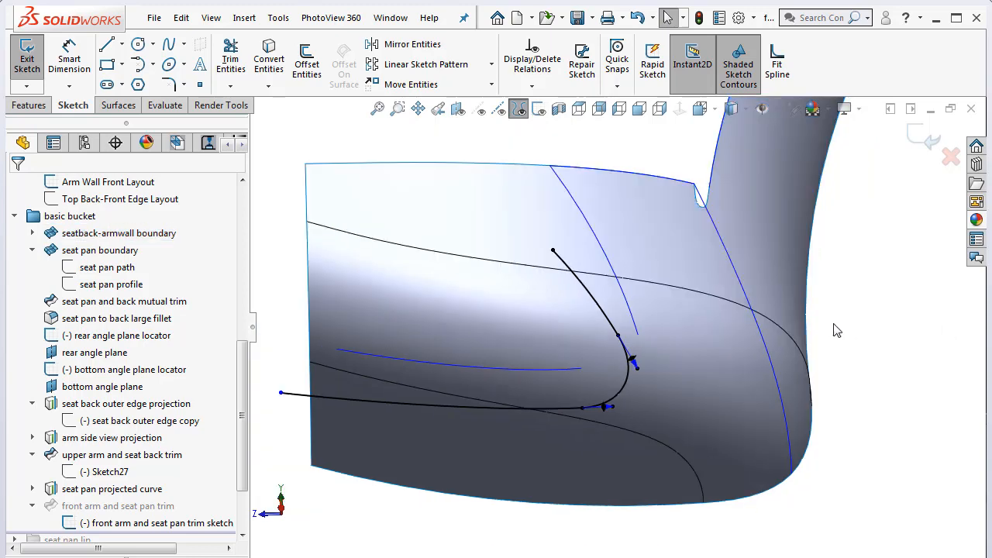
key(ctrl+6)
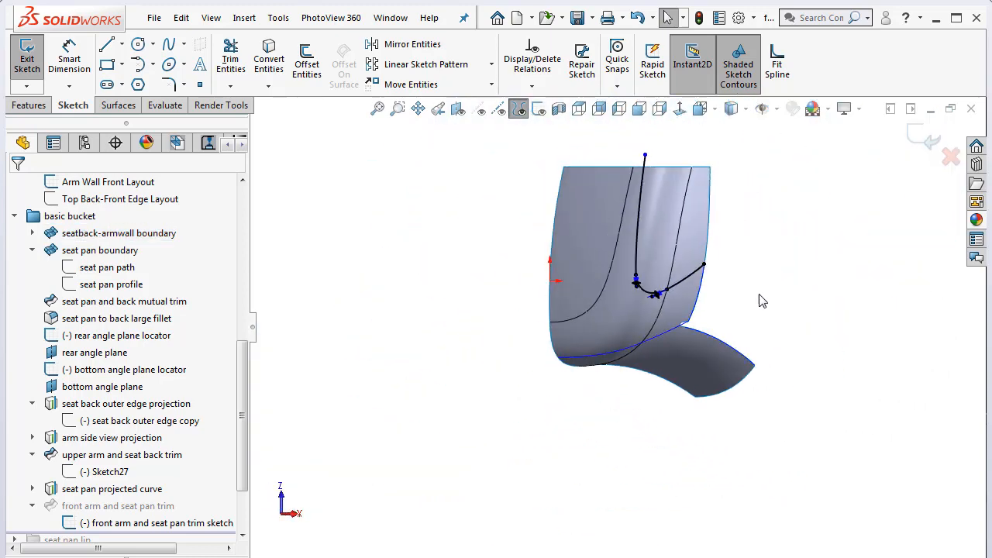
scroll(687, 227, down, 4)
scroll(620, 399, up, 1)
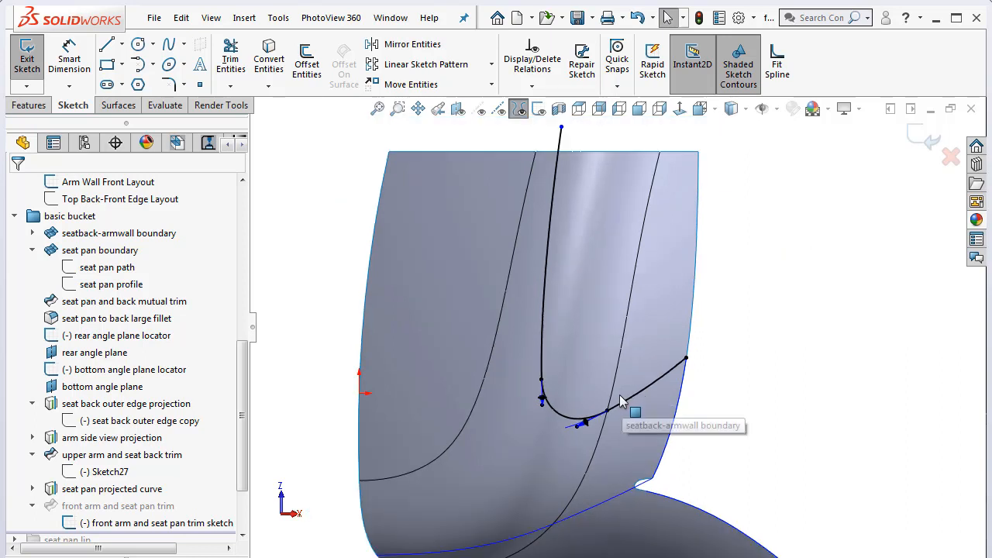
Inspect the trim sketch's curve around the arm up close and with the shell tilted, and exit the sketch
scroll(568, 369, down, 1)
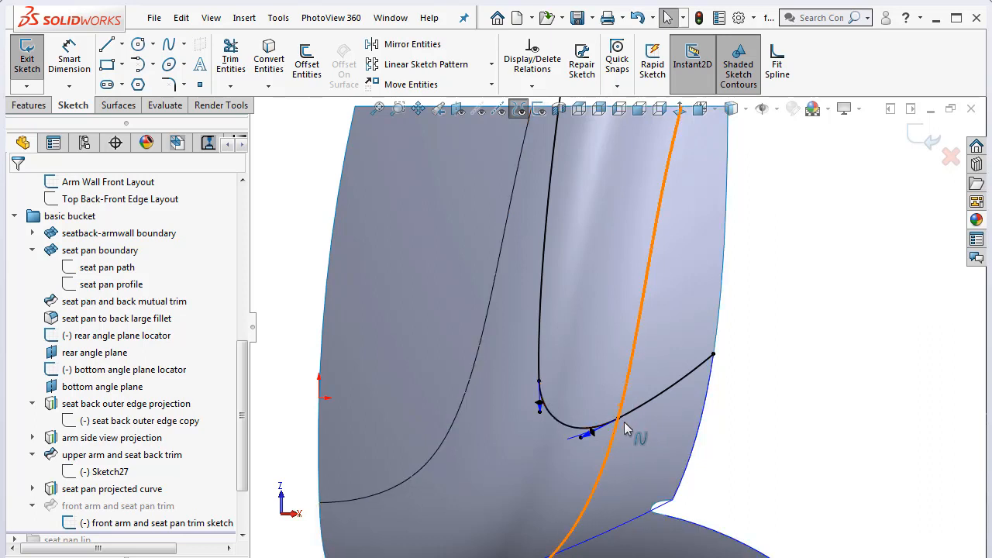
scroll(606, 251, up, 2)
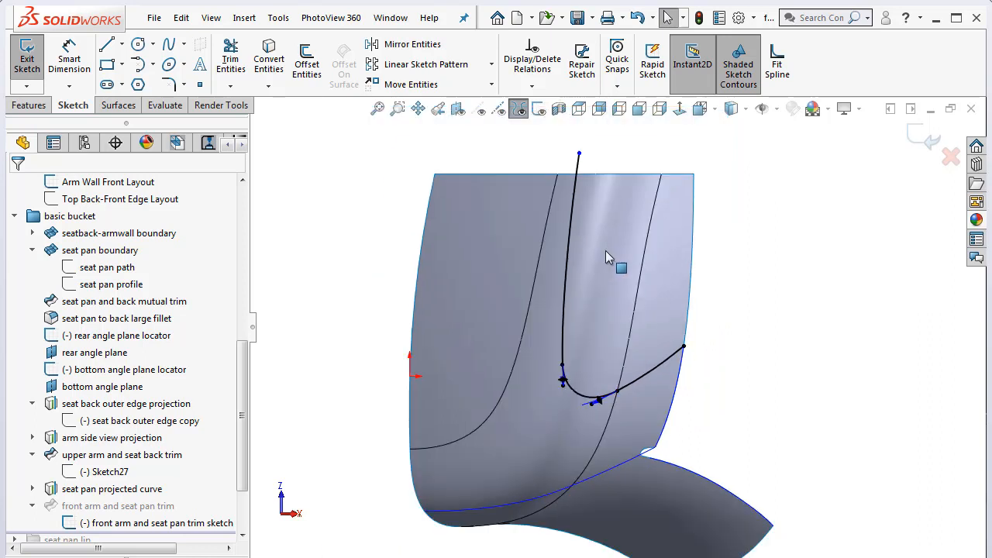
scroll(592, 216, down, 1)
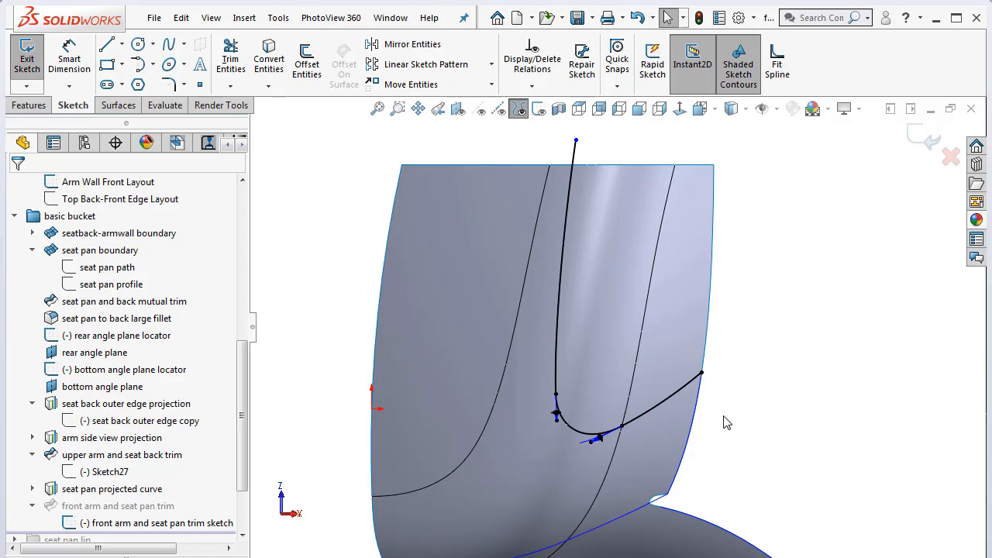
scroll(731, 403, up, 2)
middle_drag(745, 356, 776, 518)
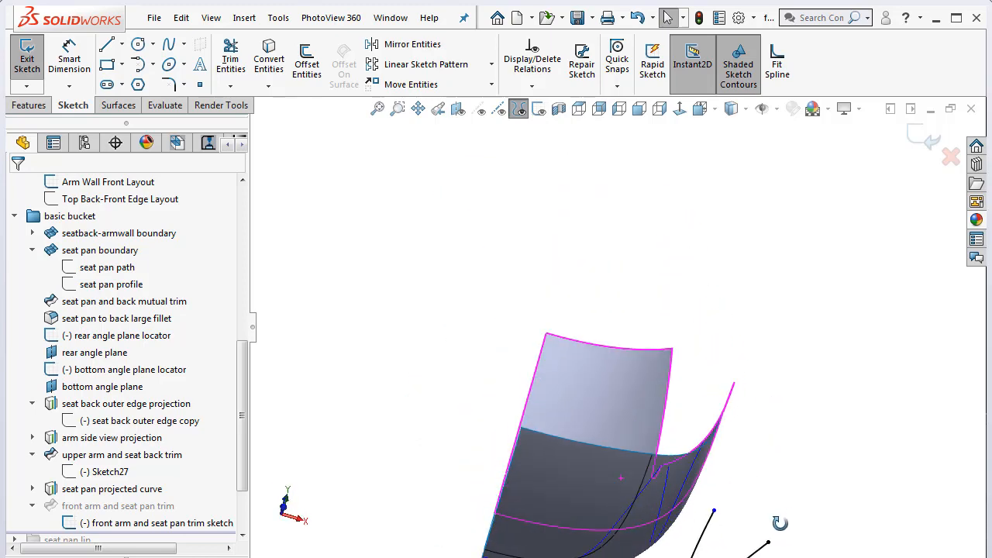
scroll(774, 513, up, 2)
mouse_move(721, 453)
middle_down()
mouse_move(709, 487)
mouse_move(712, 541)
middle_up()
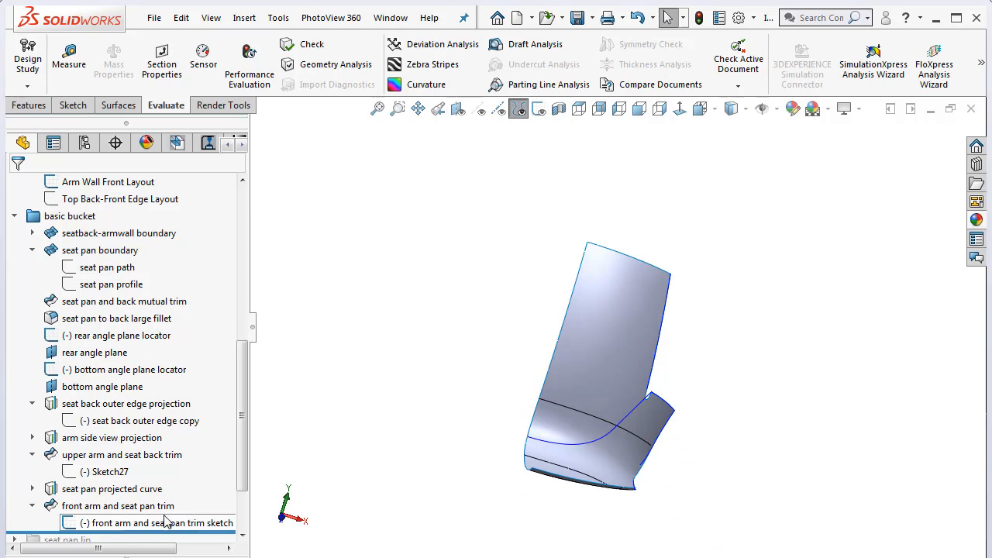
Examine the trimmed opening between the arm and the seat pan from the side and from above
middle_drag(684, 407, 665, 348)
scroll(677, 406, down, 3)
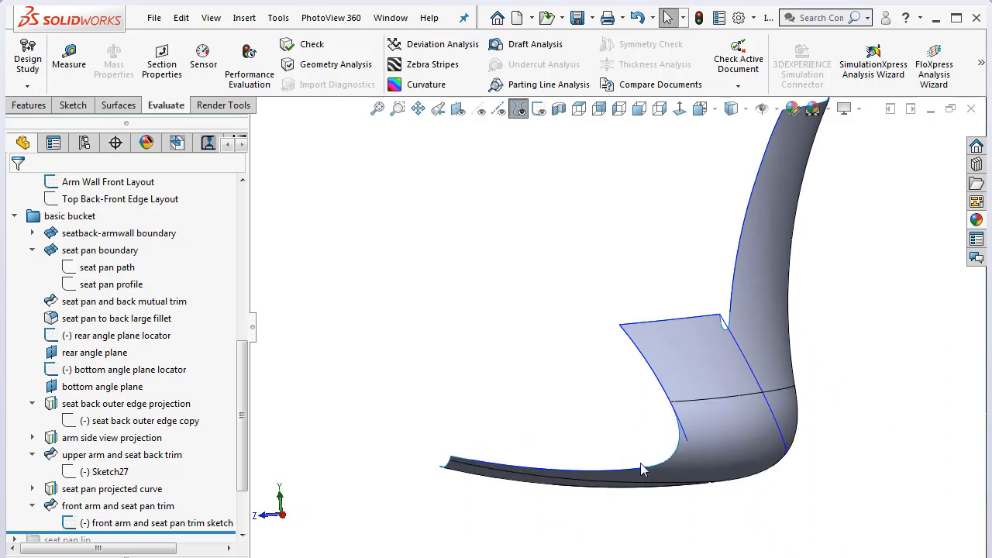
scroll(687, 409, up, 2)
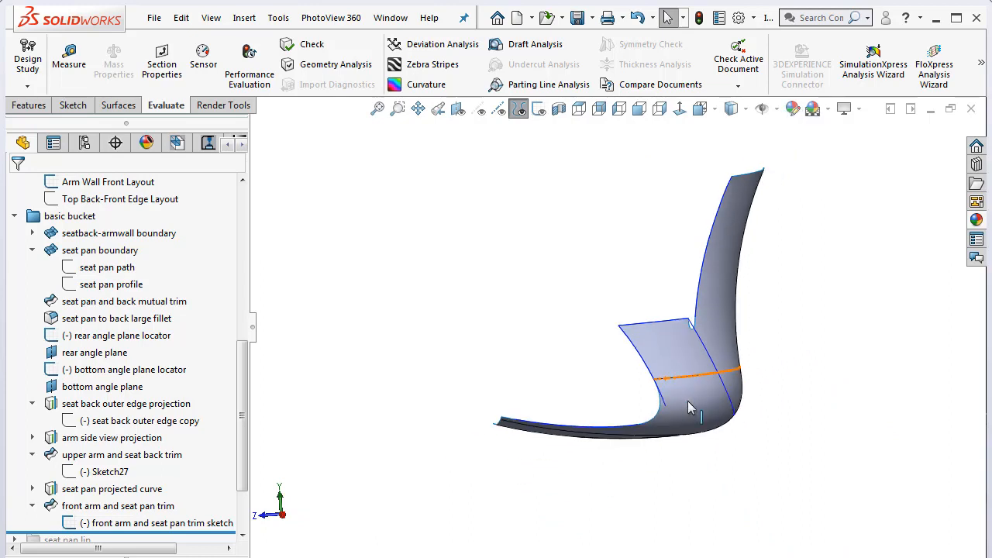
middle_drag(612, 280, 620, 557)
scroll(651, 515, down, 2)
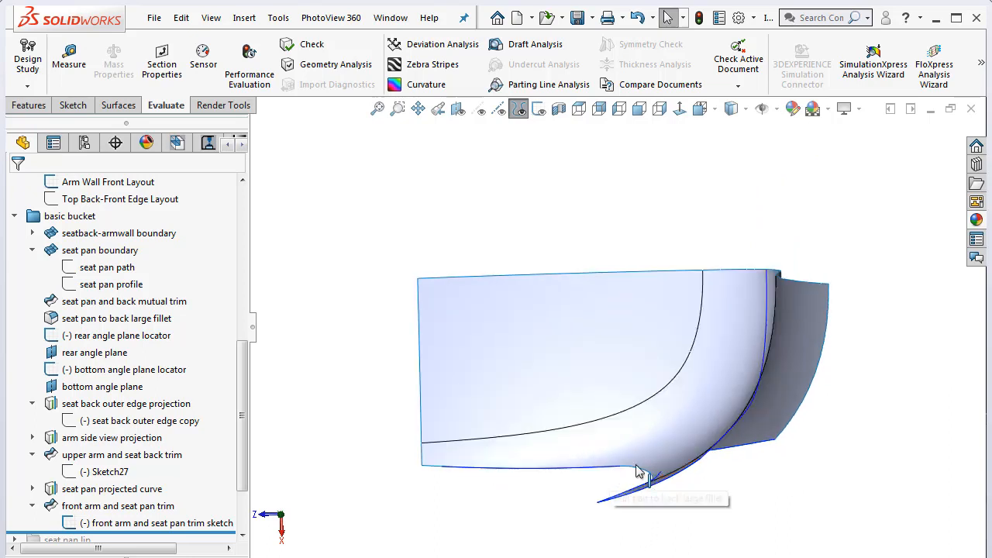
scroll(648, 454, up, 2)
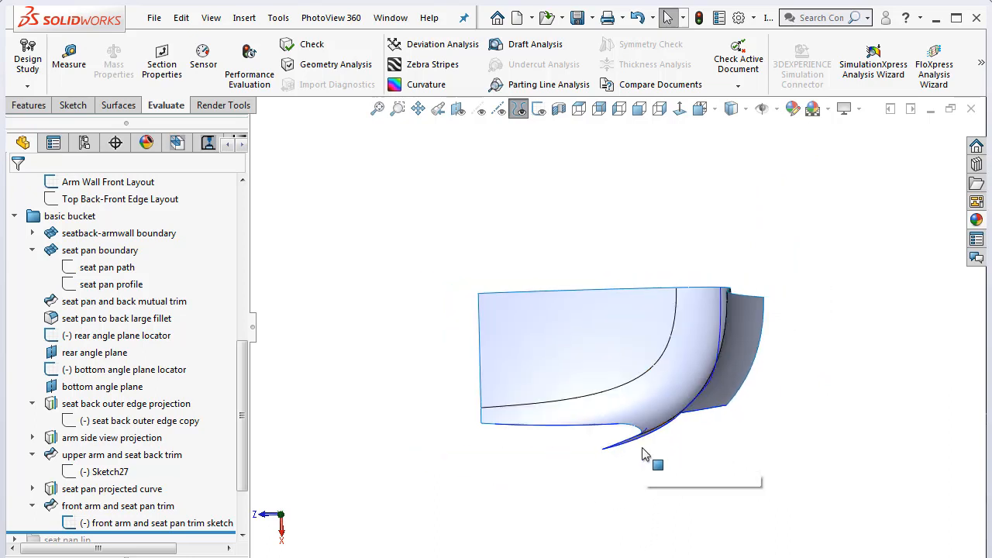
middle_drag(643, 455, 755, 275)
Examine the shell's outer edge near the arm side view projection, starting from the front view, and dismiss the unsaved-document notification
click(700, 108)
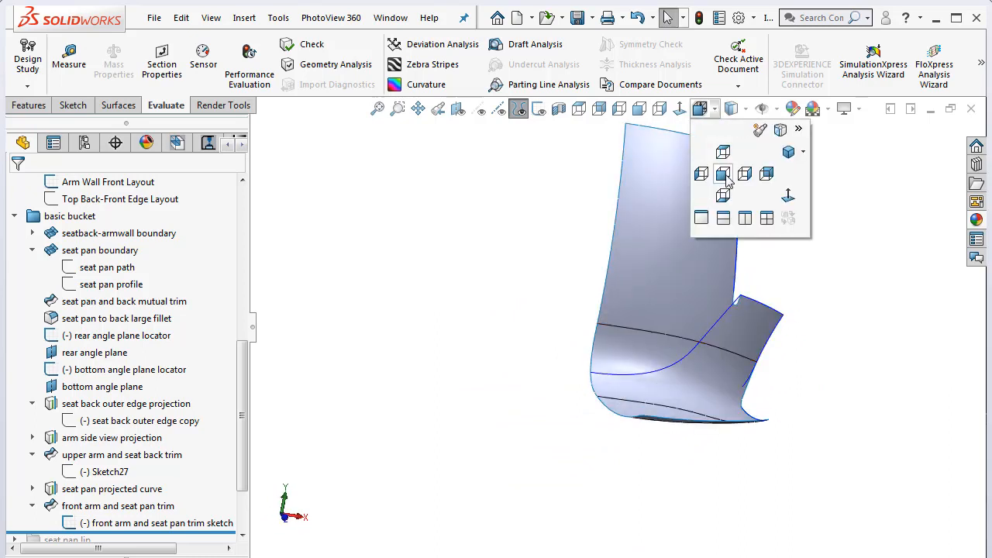
click(725, 176)
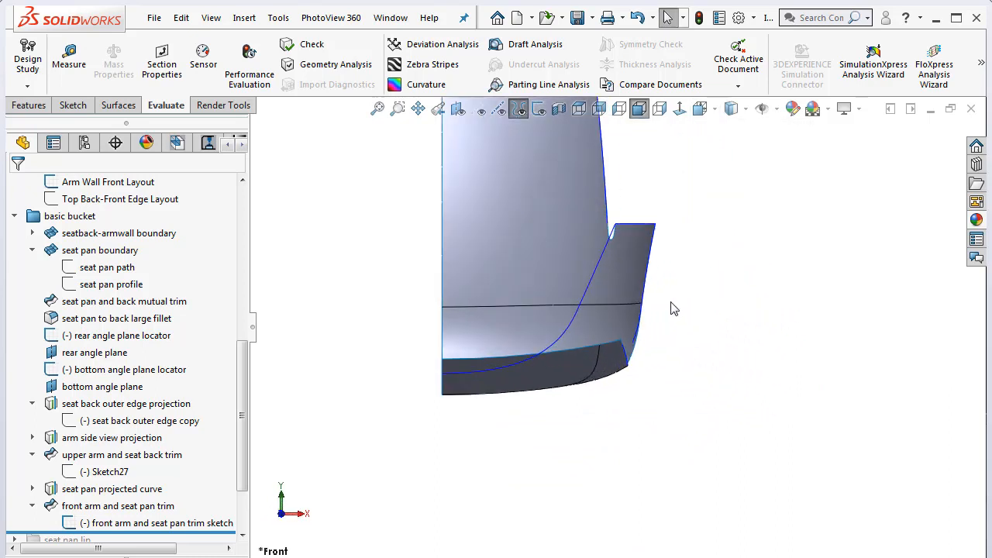
scroll(629, 390, down, 3)
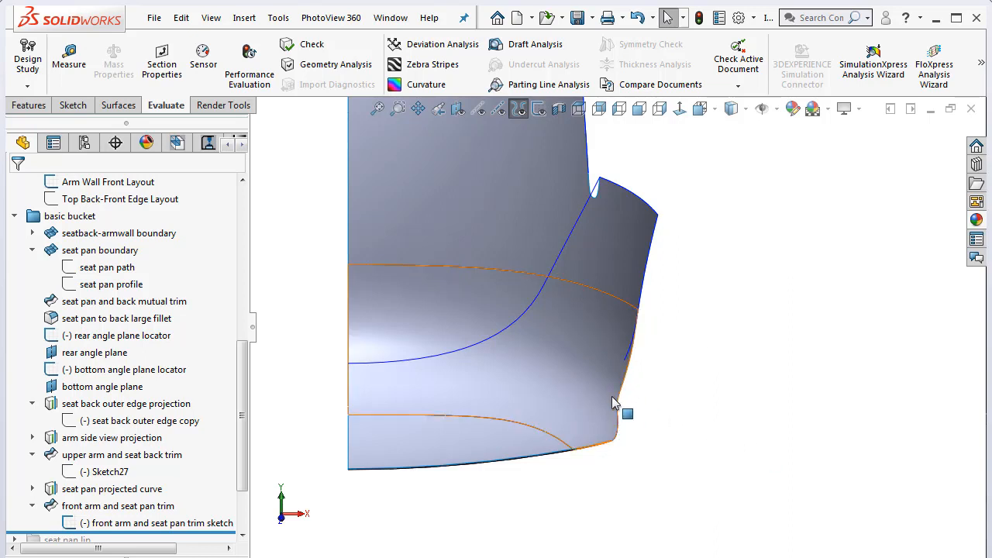
click(620, 423)
click(663, 455)
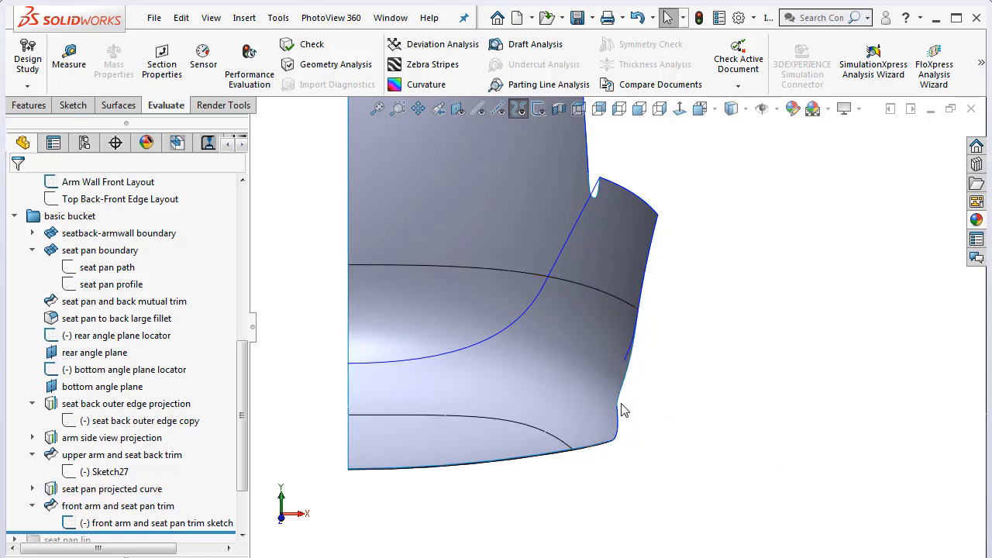
scroll(614, 329, up, 1)
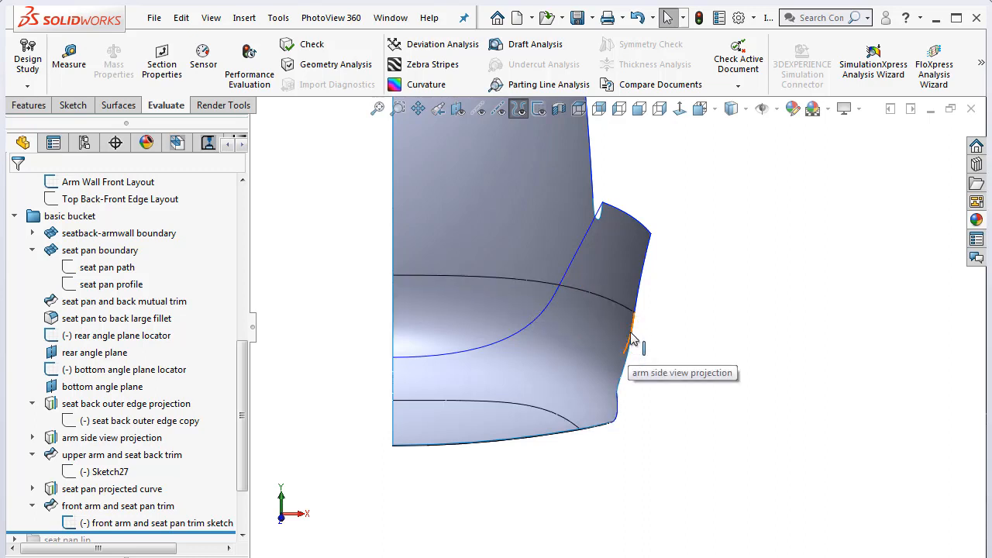
scroll(634, 339, down, 2)
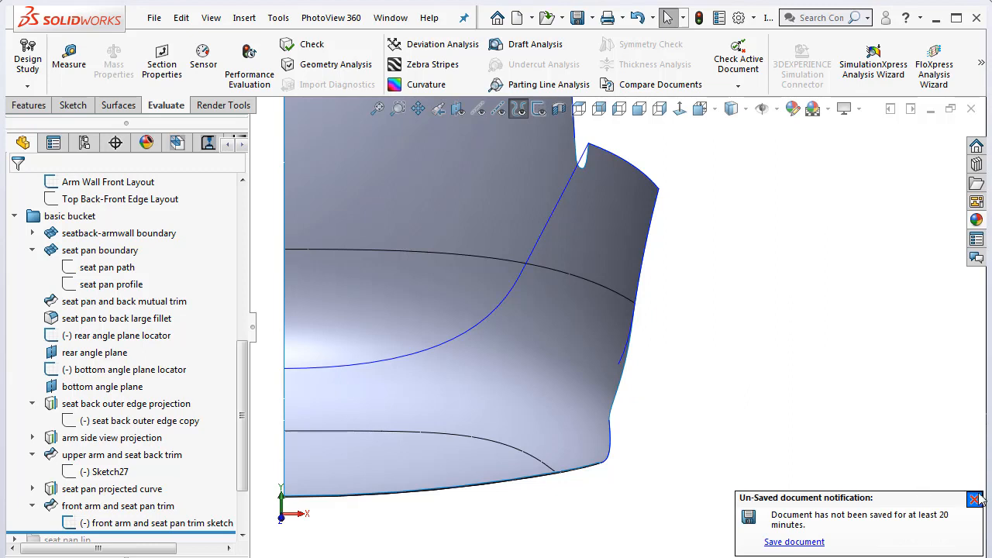
click(975, 499)
Hide the curves and examine the trimmed arm and seat pan edges from the front, side and inside of the shell
middle_drag(755, 412, 594, 255)
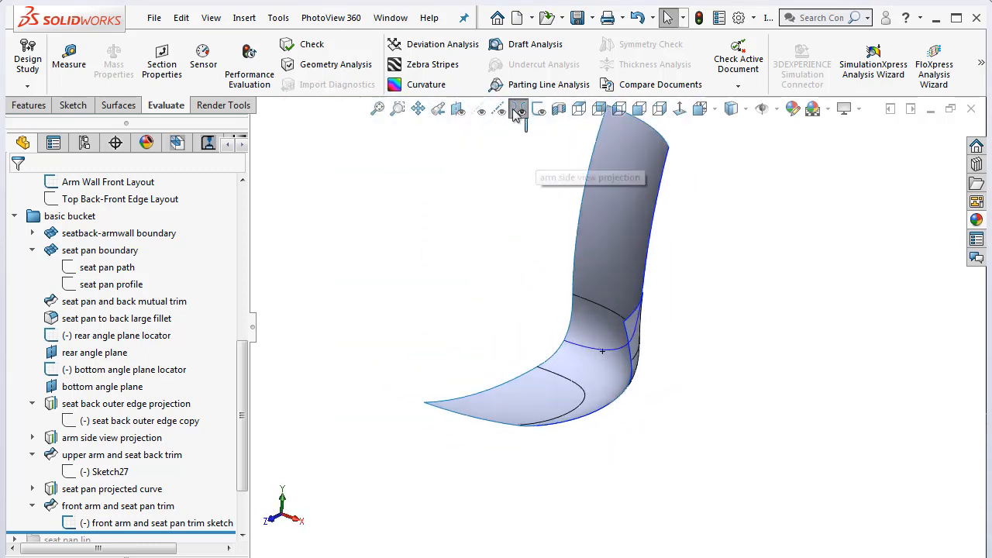
scroll(590, 233, down, 2)
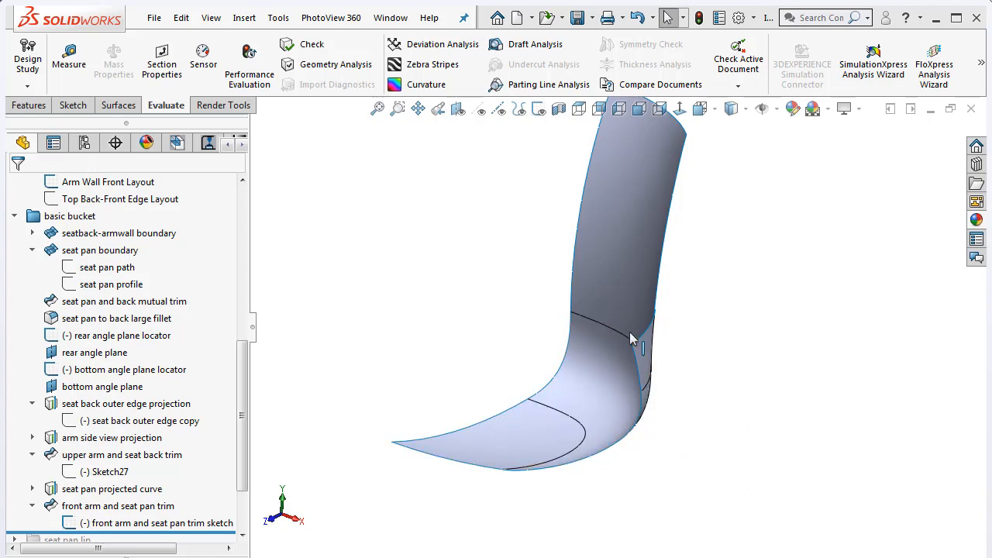
scroll(562, 286, up, 2)
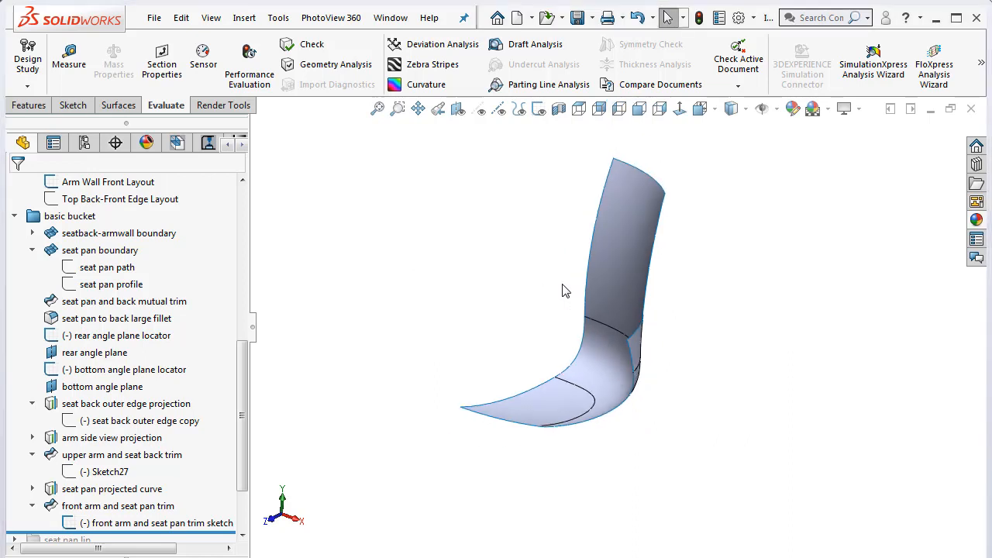
scroll(562, 286, down, 2)
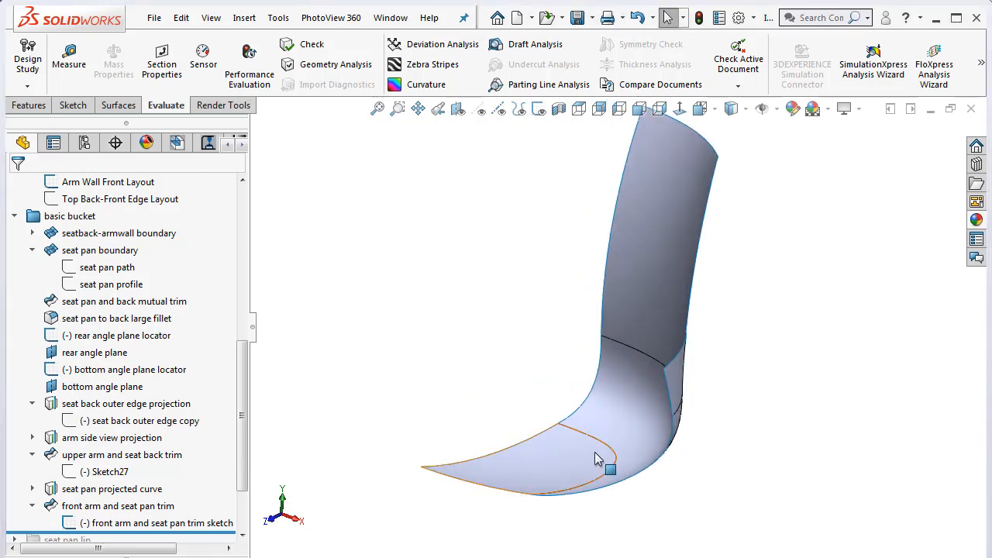
middle_drag(598, 460, 536, 408)
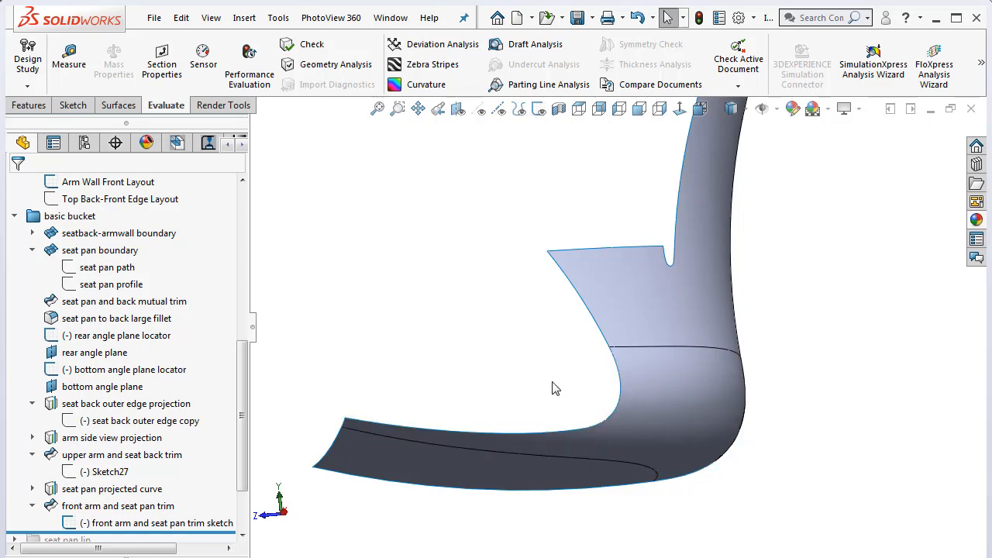
middle_drag(552, 387, 714, 505)
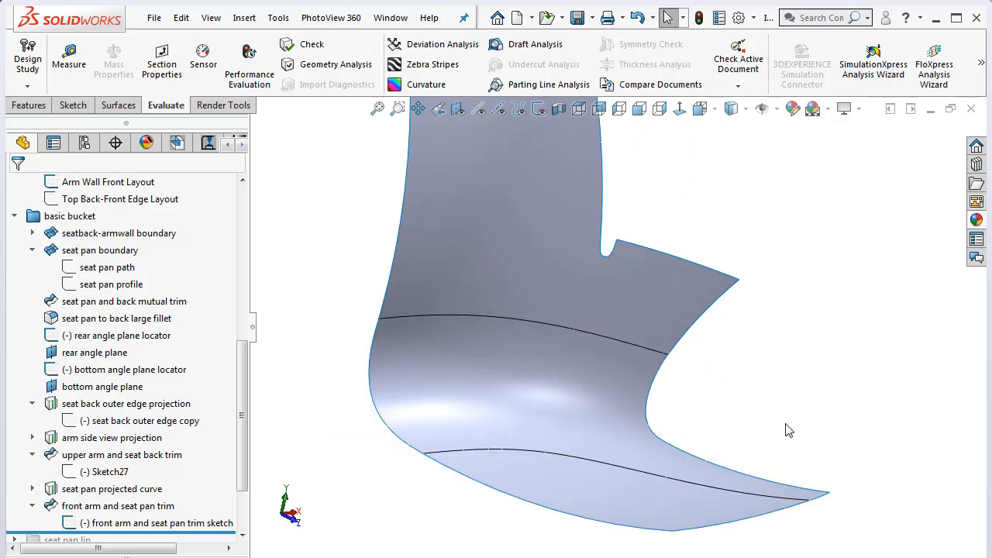
middle_drag(742, 421, 758, 479)
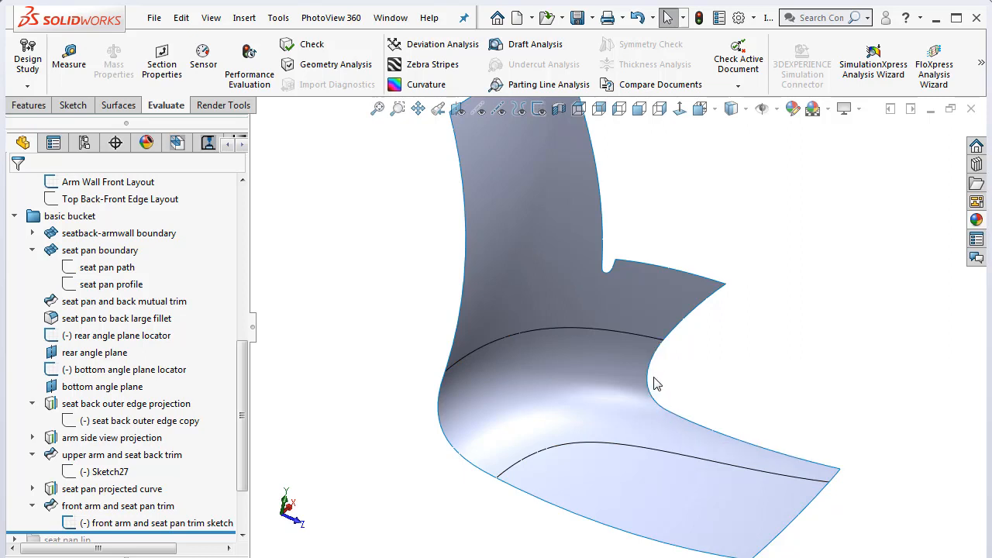
scroll(696, 388, up, 2)
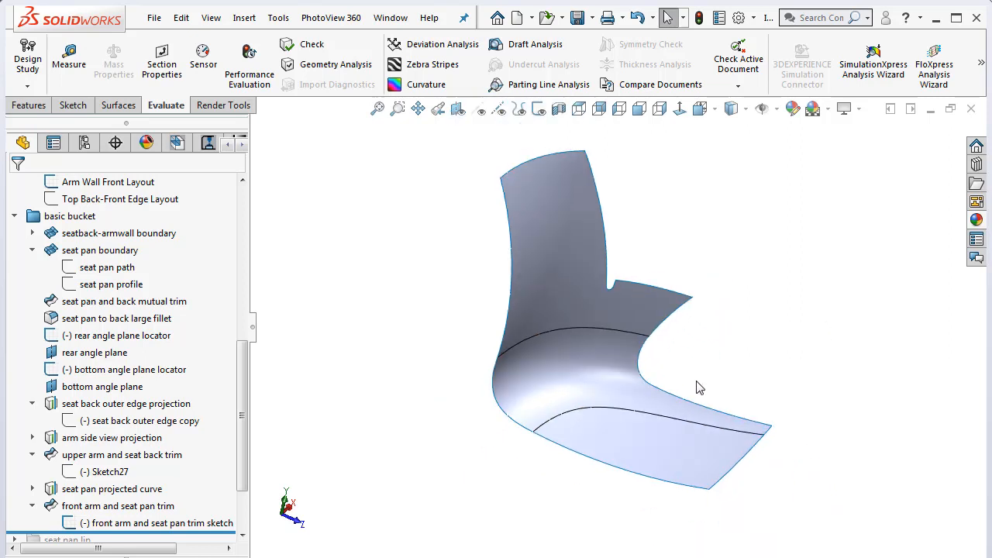
middle_drag(696, 388, 505, 287)
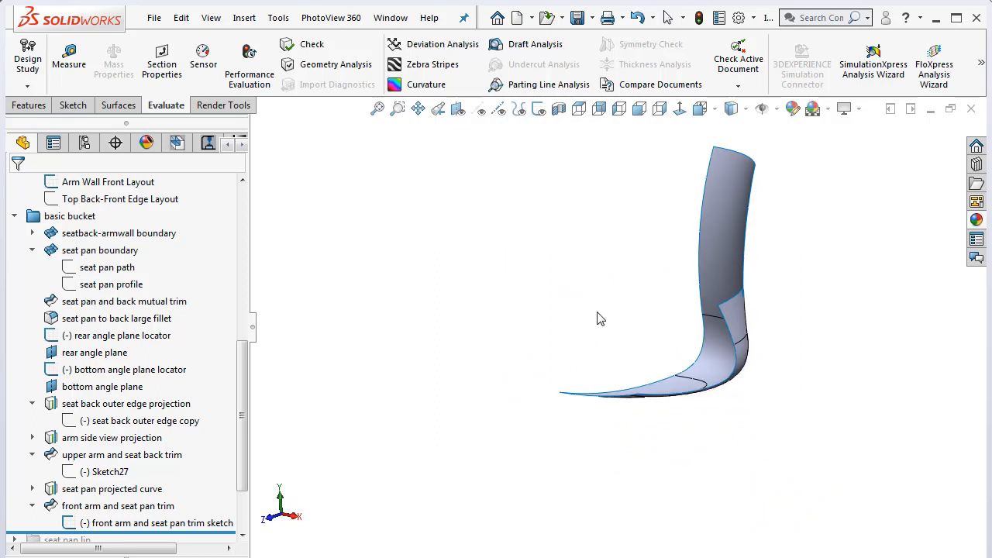
scroll(677, 350, down, 2)
middle_drag(677, 352, 673, 367)
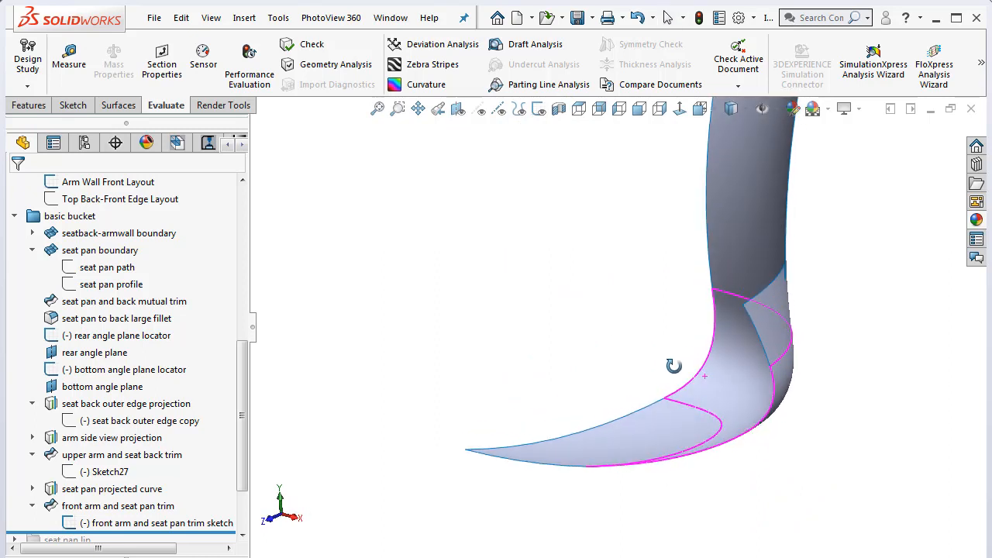
Roll the model forward through the seat pan lip folder and inspect the lip surface from several angles
scroll(186, 443, down, 2)
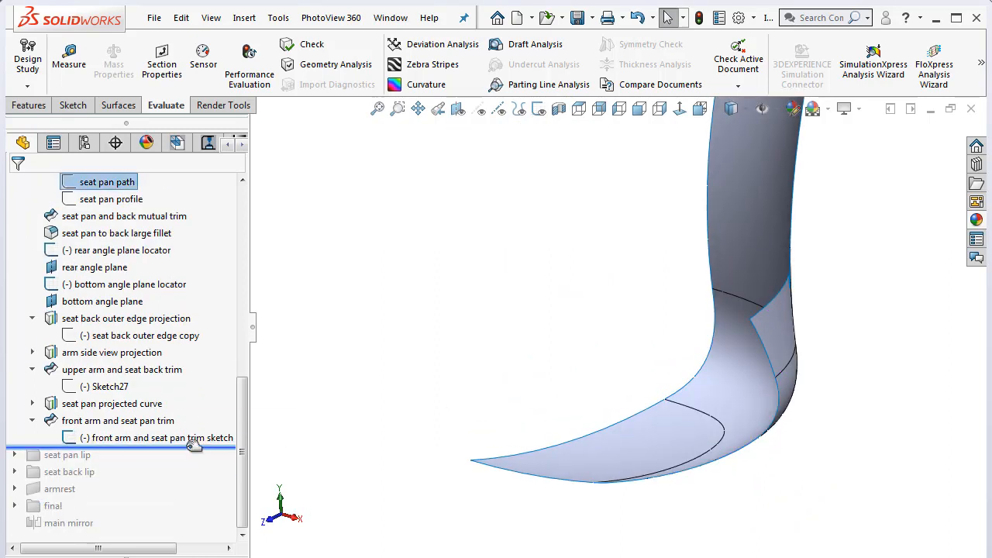
drag(186, 447, 190, 464)
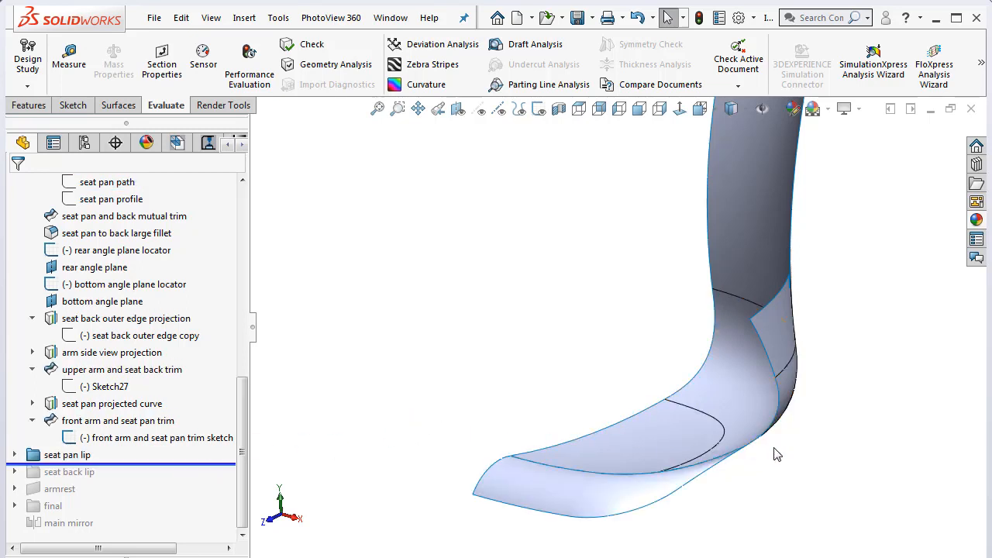
middle_drag(775, 454, 732, 470)
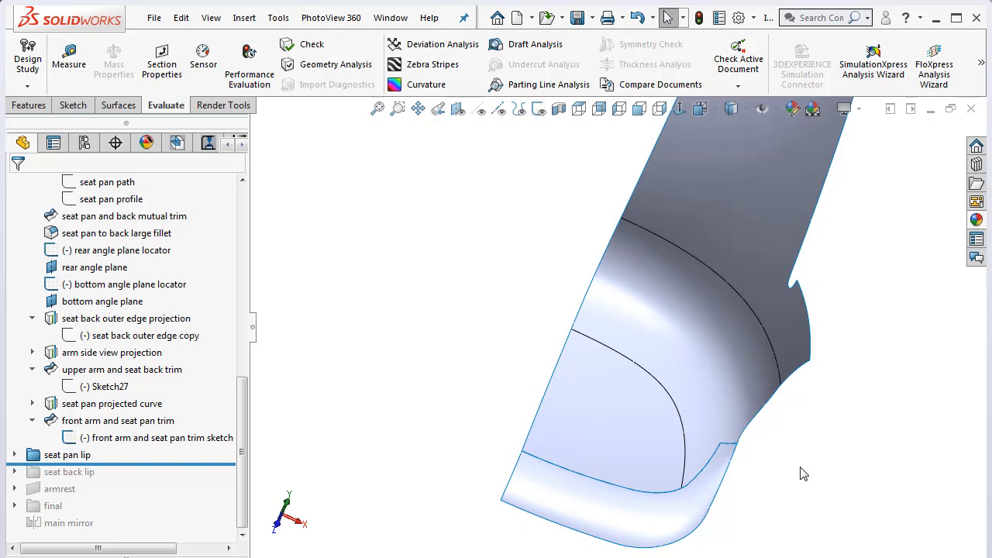
middle_drag(802, 472, 729, 364)
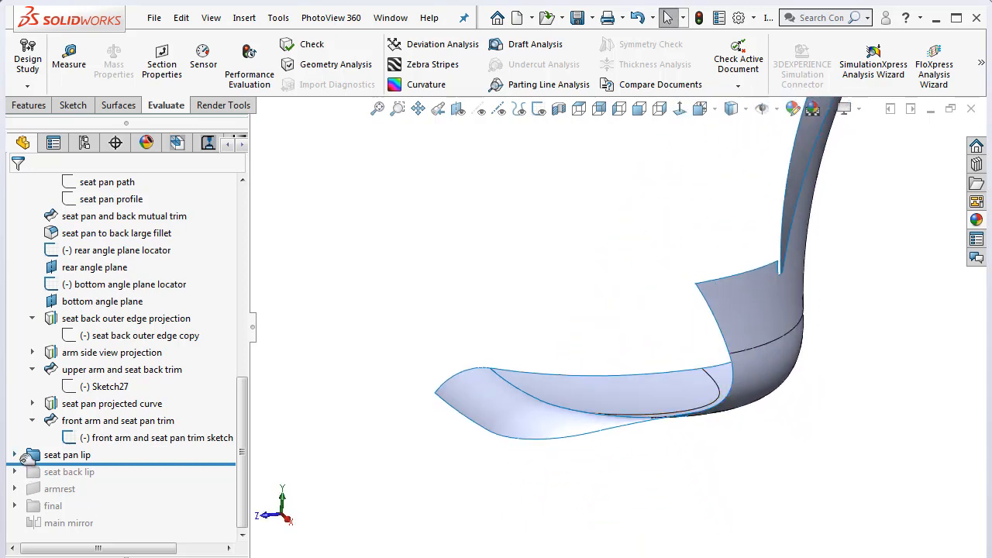
Expand the seat pan lip folder and roll the model back to just after seat pan lip trim
click(15, 455)
scroll(98, 501, down, 2)
drag(184, 463, 186, 396)
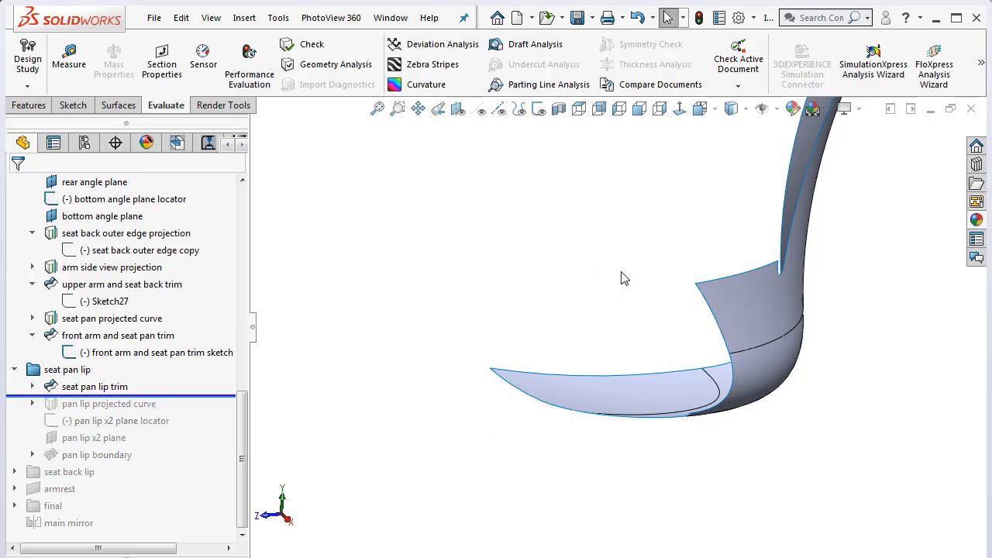
Compare the trimmed seat pan edge with the layout sketches in the top view by temporarily showing the sketches
click(701, 108)
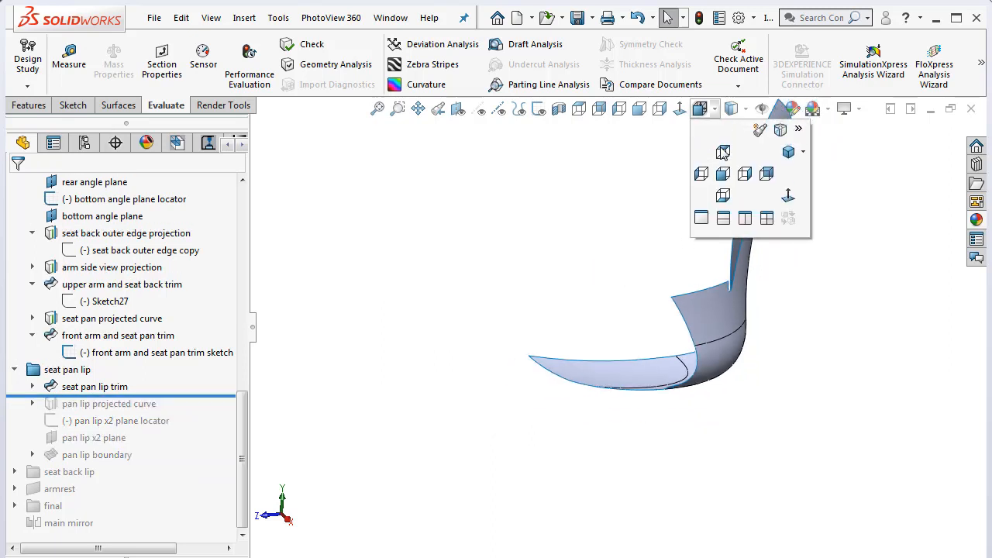
click(724, 152)
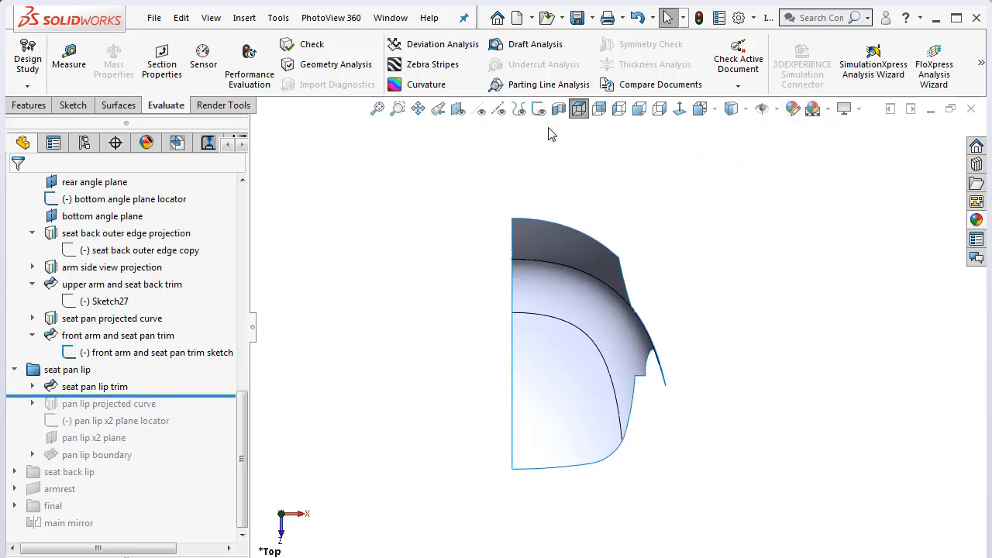
click(538, 108)
scroll(642, 356, down, 5)
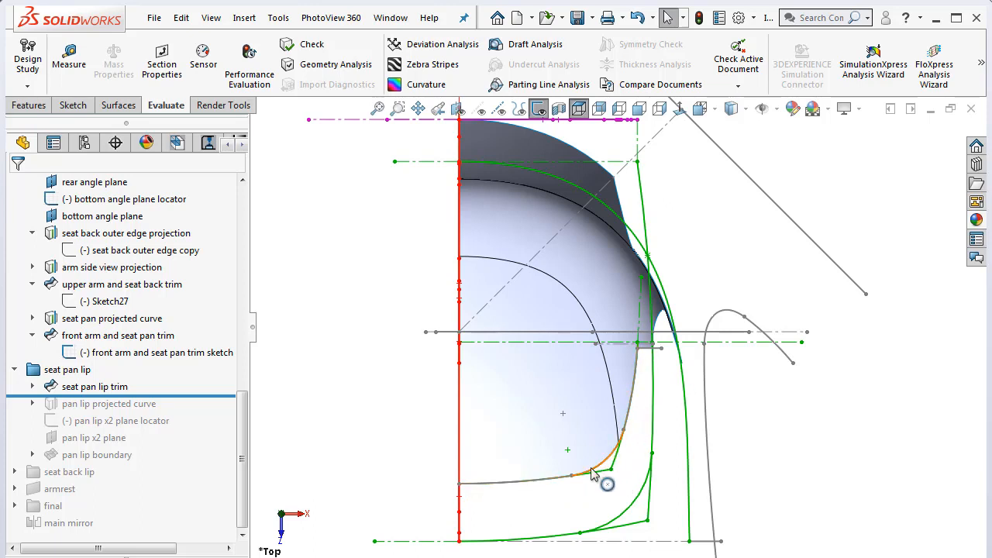
click(539, 109)
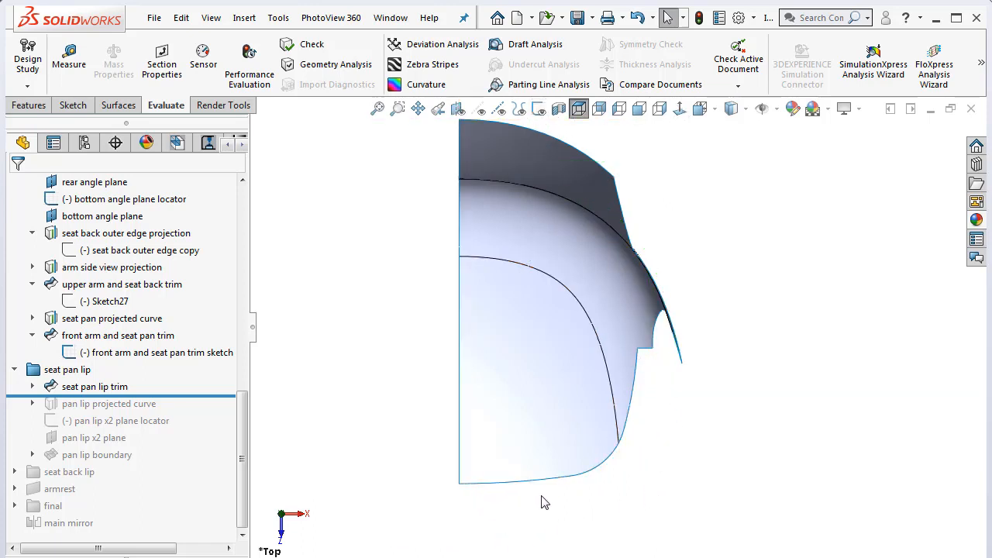
mouse_move(624, 434)
middle_down()
mouse_move(620, 364)
mouse_move(592, 266)
mouse_move(578, 400)
mouse_move(551, 301)
middle_up()
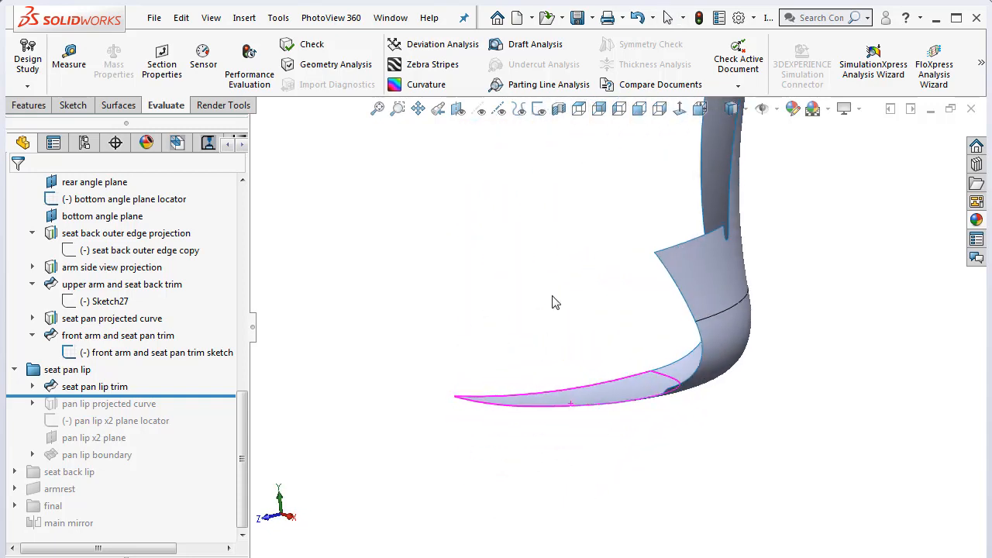
Compare the trimmed seat pan edge with the layout sketches from an angle, then hide the sketches and inspect the seat pan
click(539, 109)
scroll(504, 417, down, 3)
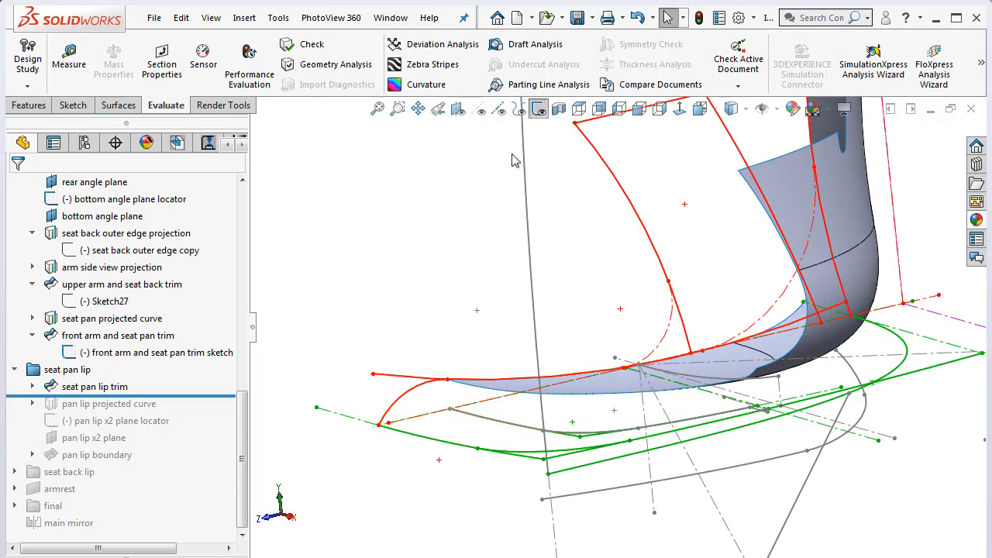
middle_drag(608, 359, 685, 301)
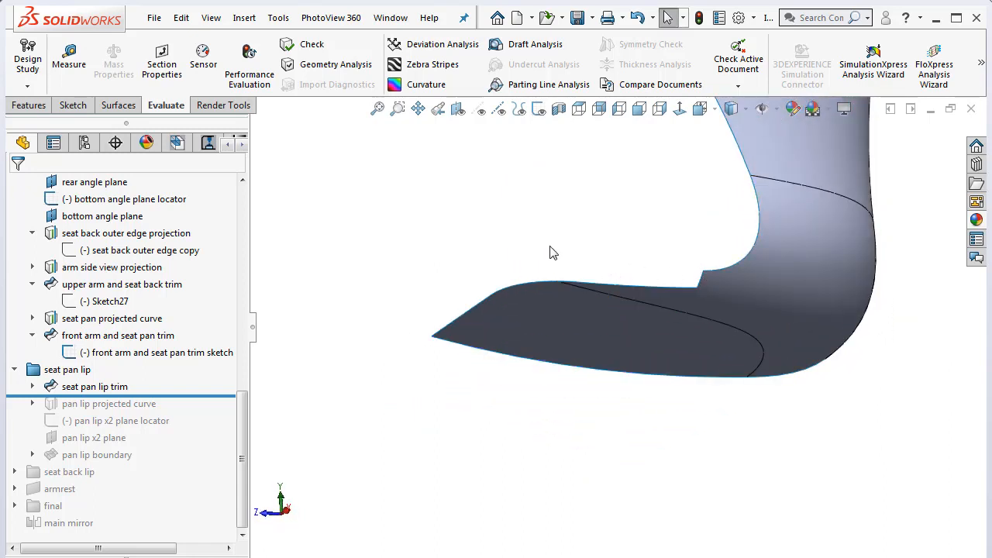
middle_drag(551, 253, 667, 217)
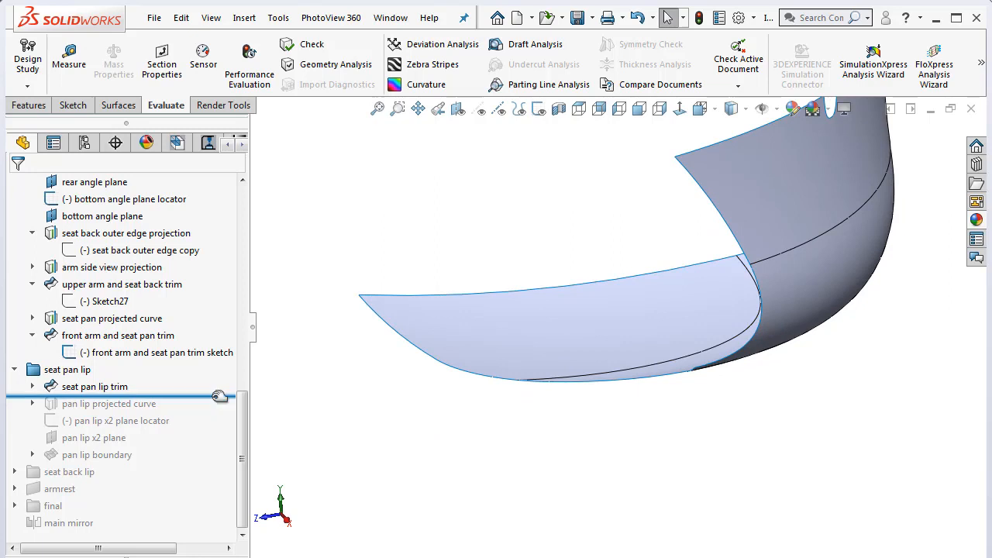
Roll the model forward to just after pan lip projected curve and expand that feature to list its source sketches
drag(220, 394, 208, 415)
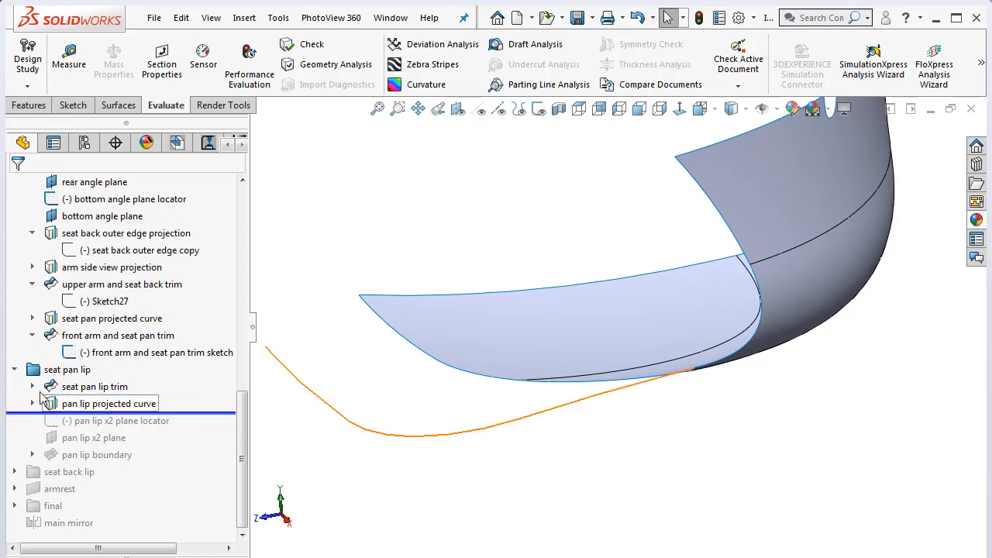
click(32, 404)
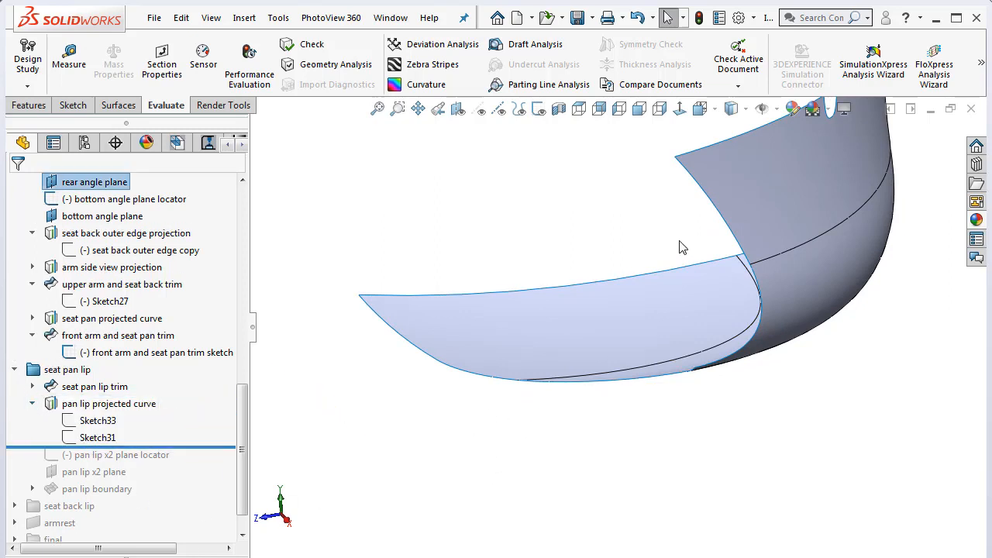
click(731, 109)
click(743, 167)
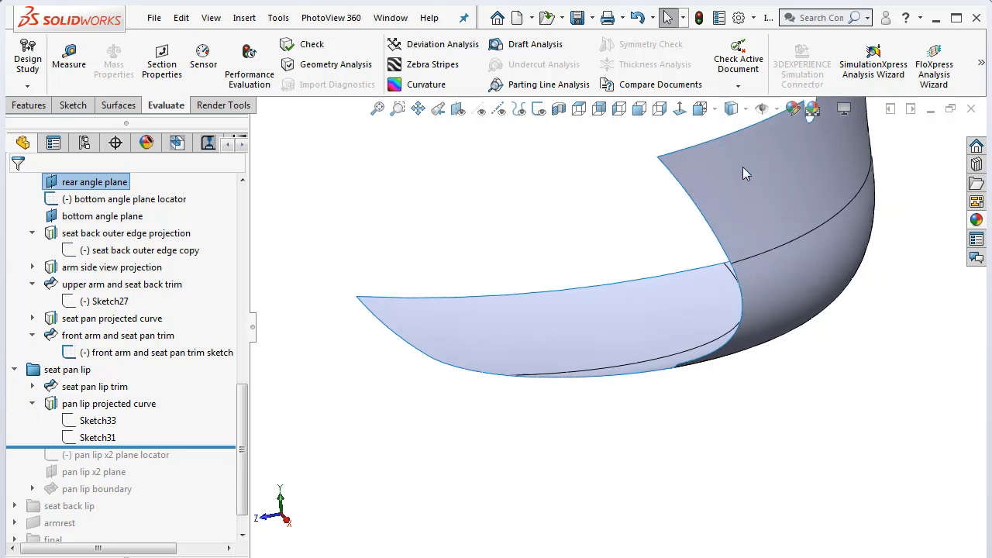
Examine Sketch33 of the pan lip projected curve against the seat pan edge in the top view
scroll(543, 332, down, 5)
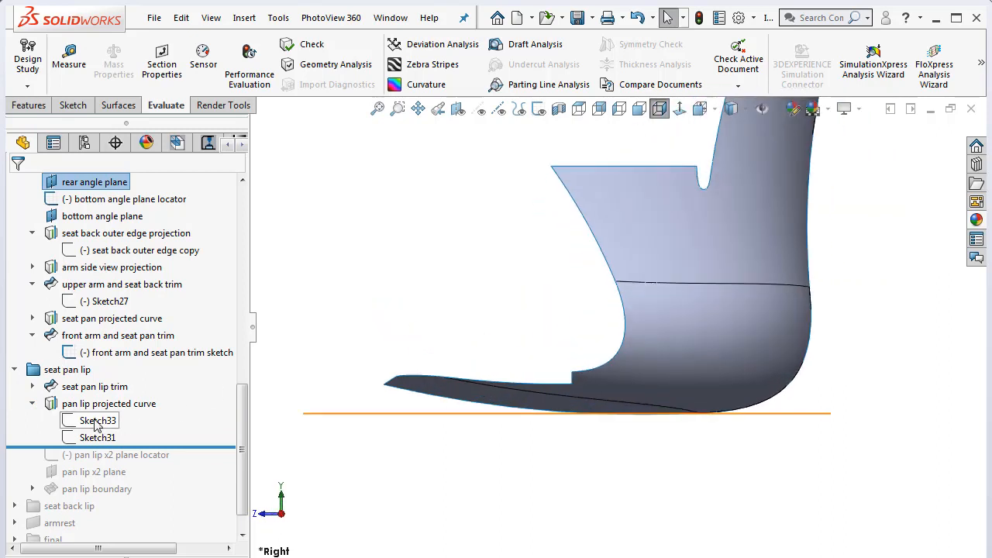
click(97, 420)
key(ctrl+8)
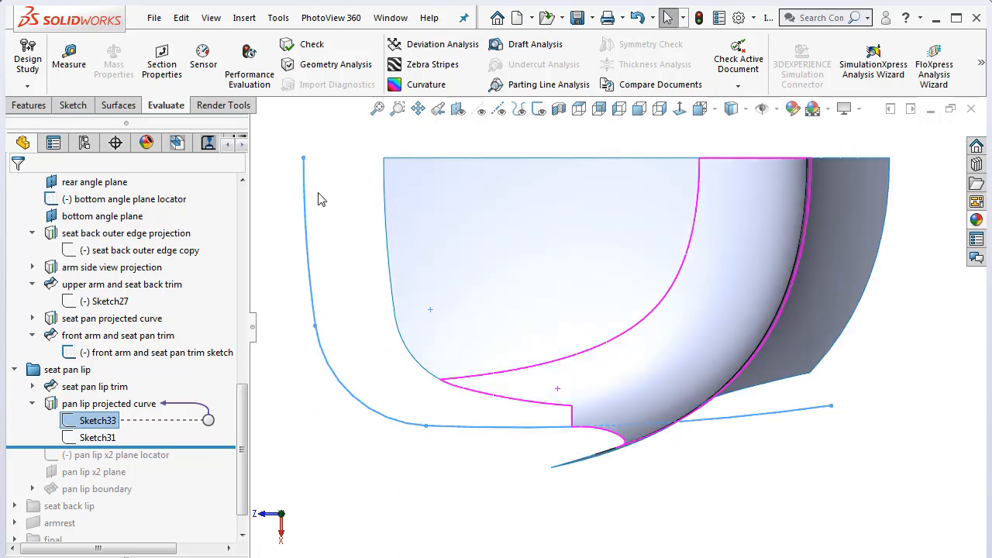
click(539, 110)
click(416, 462)
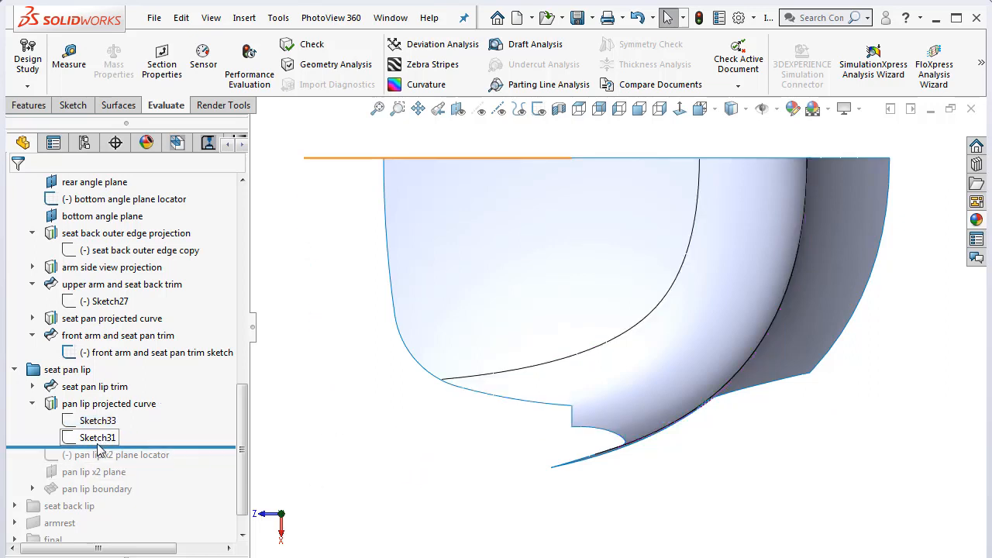
Open Sketch31 of the pan lip projected curve for editing in the right side view
key(ctrl+4)
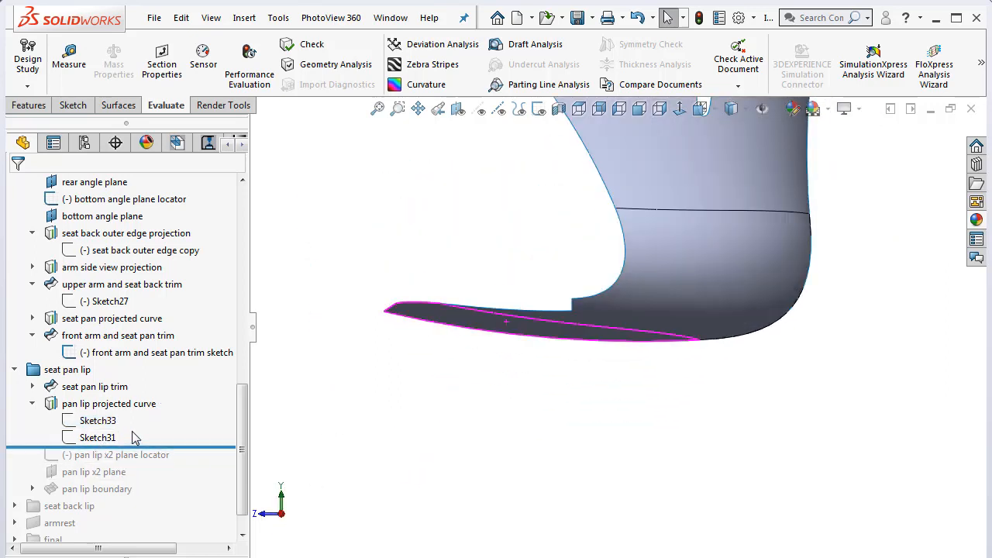
click(102, 439)
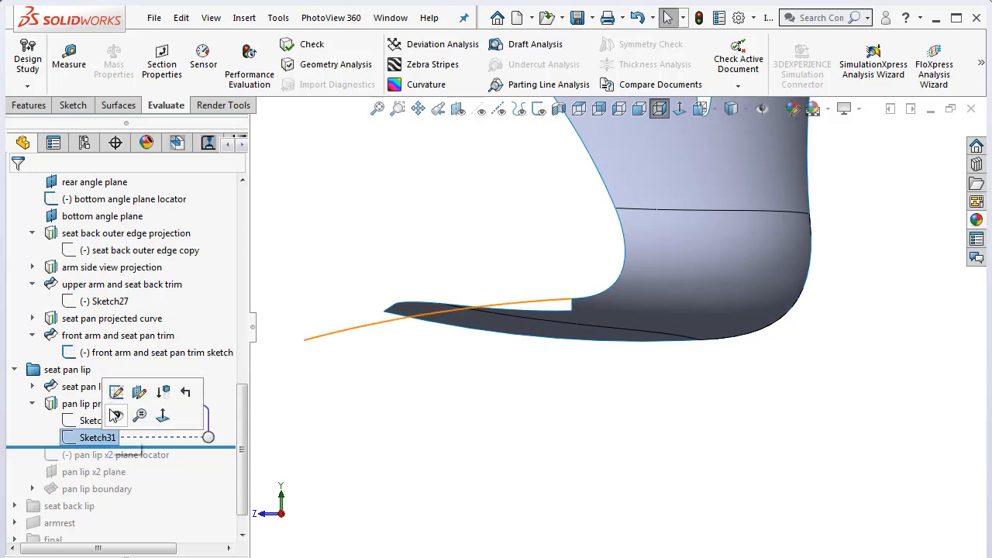
click(116, 391)
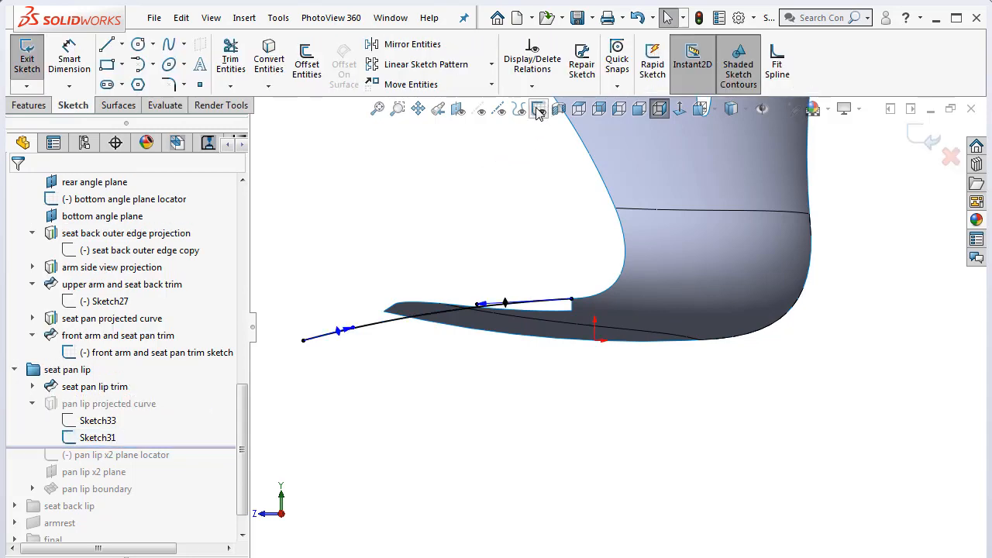
Compare the Sketch31 spline's end points with the layout sketches from the side and at an angle, then hide the sketches
scroll(351, 295, down, 2)
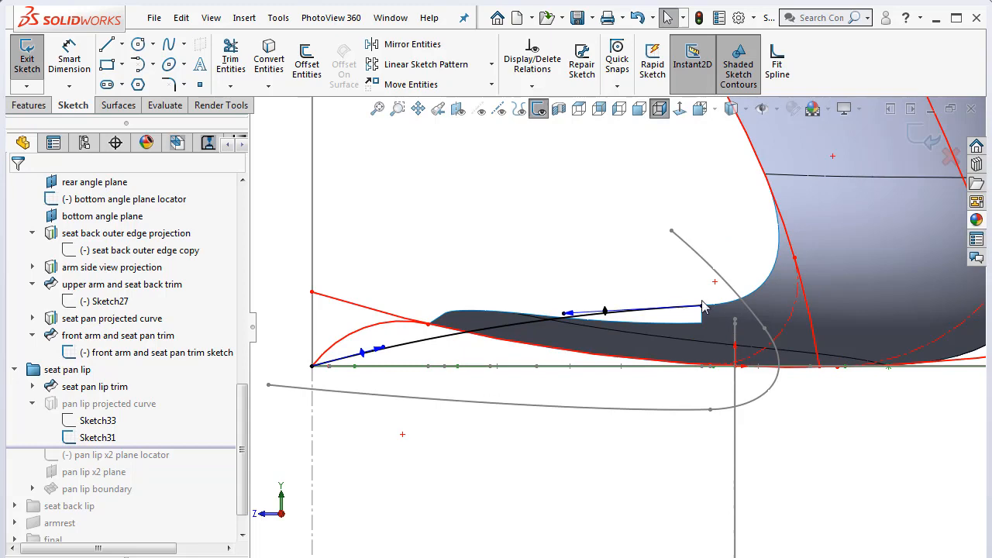
scroll(504, 349, up, 2)
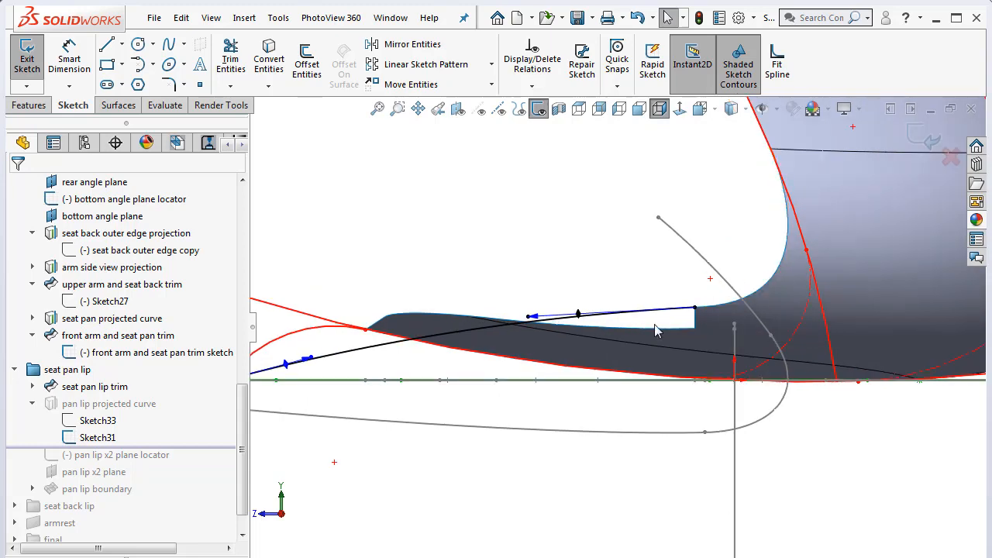
scroll(479, 335, down, 2)
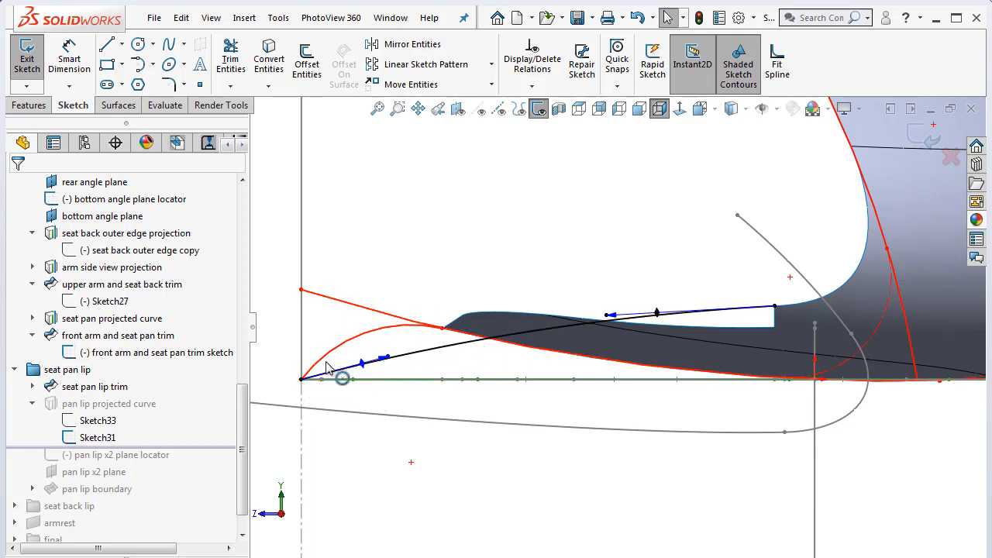
scroll(617, 328, up, 2)
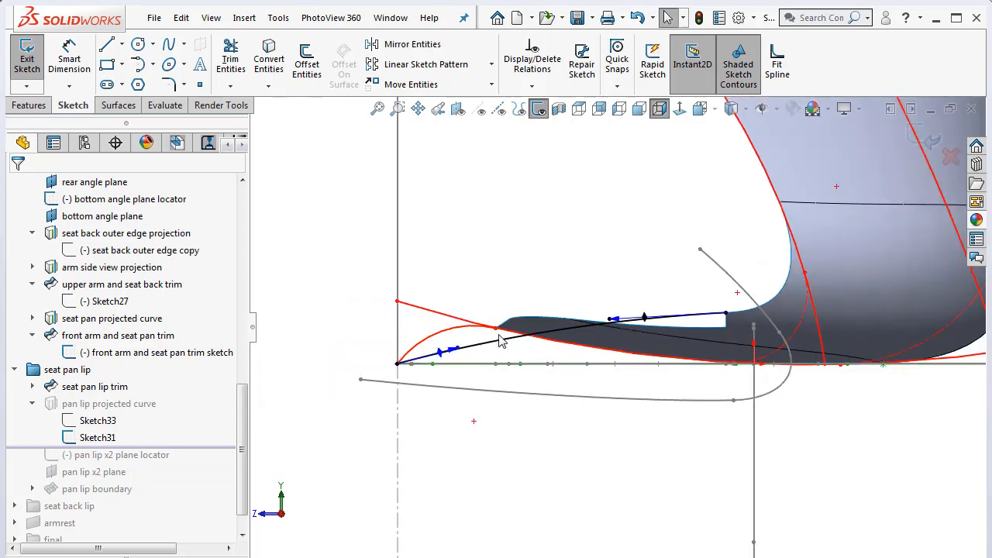
middle_drag(501, 341, 655, 200)
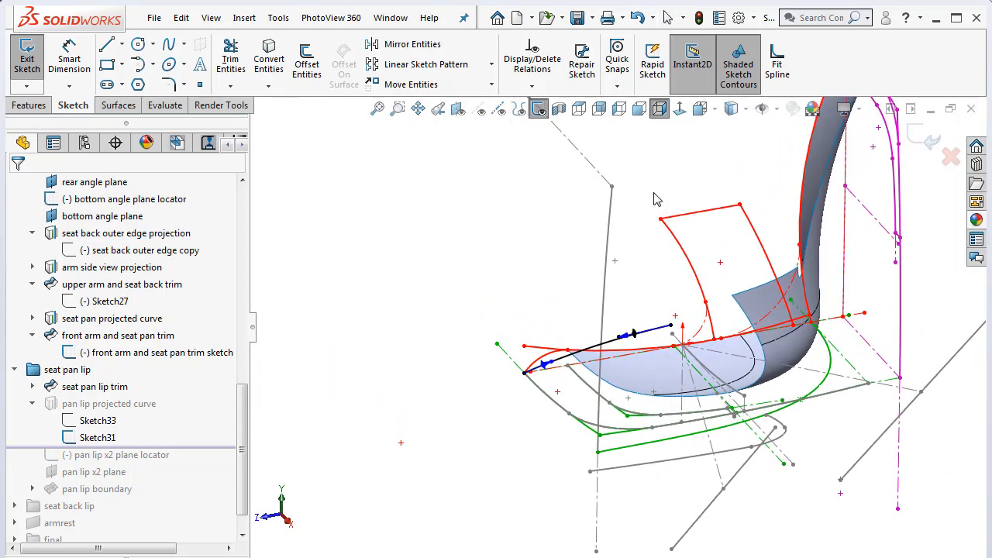
click(535, 108)
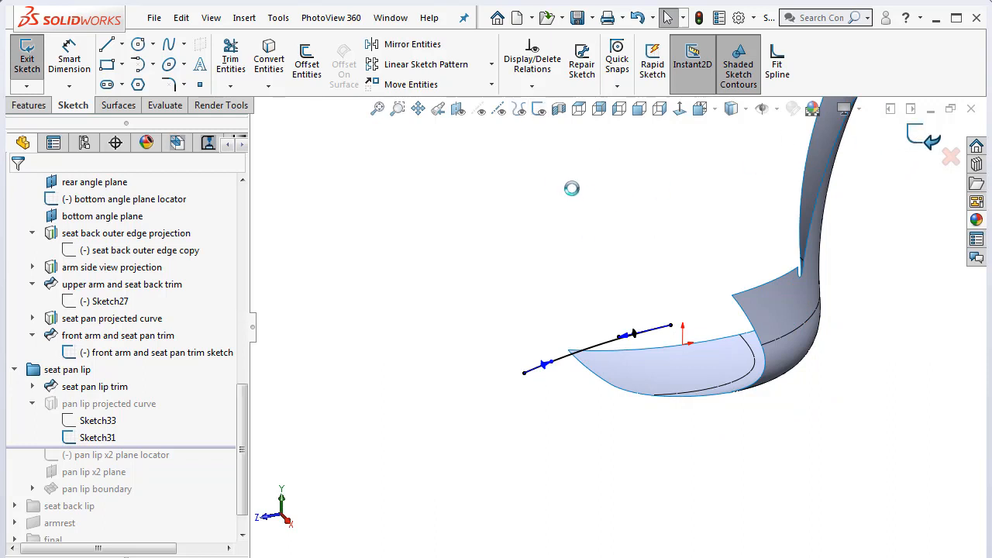
Leave Sketch31, show the curves and hide the seat pan projected curve beneath the seat pan edge
click(518, 109)
scroll(713, 454, down, 3)
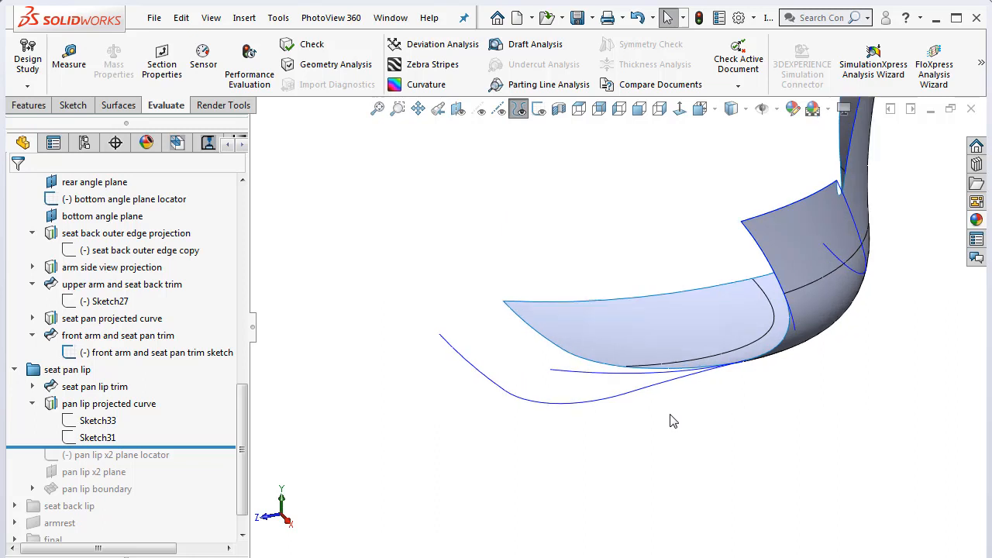
right_click(582, 373)
click(619, 353)
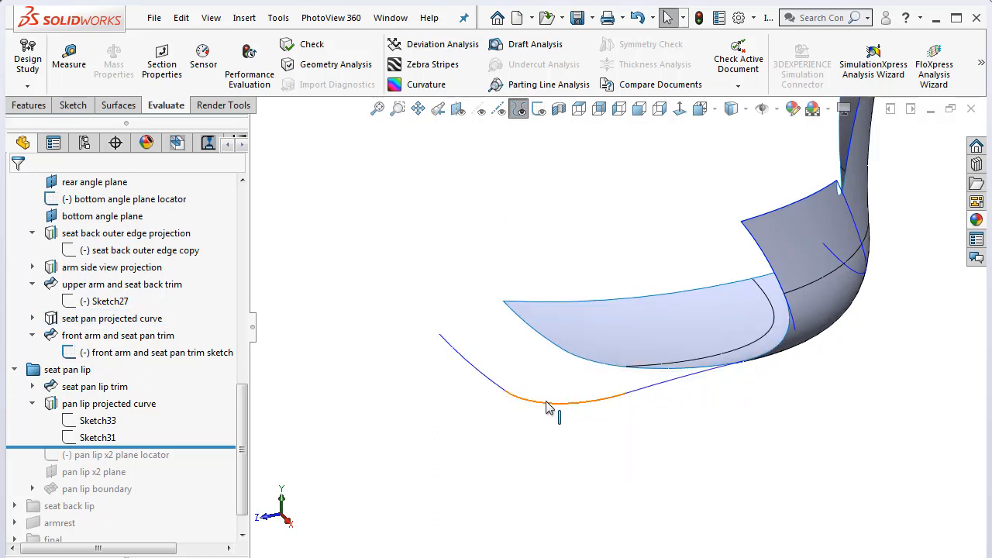
Inspect the pan lip projected curve relative to the trimmed seat pan edge from the side and from above
middle_drag(627, 402, 740, 411)
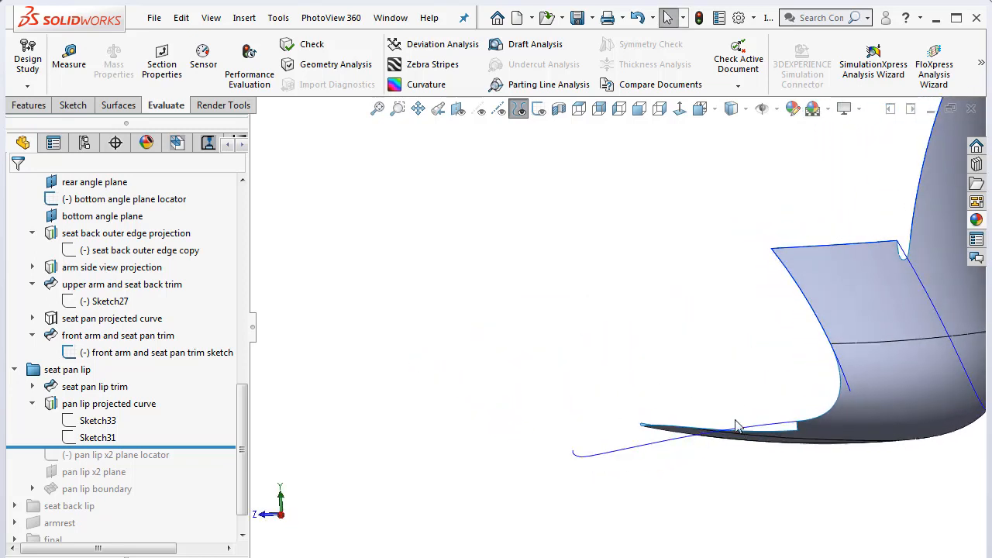
middle_drag(714, 407, 781, 405)
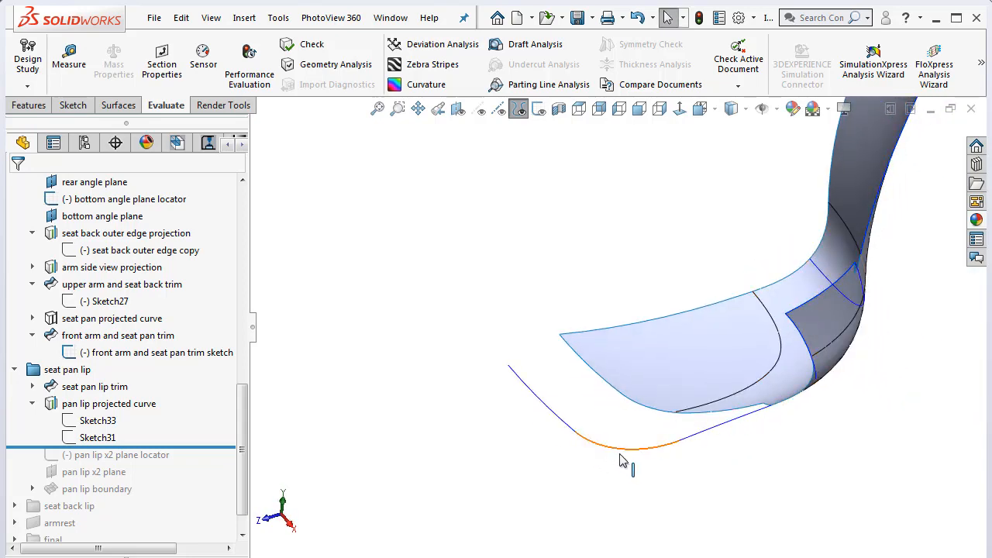
mouse_move(620, 307)
middle_down()
mouse_move(644, 381)
mouse_move(549, 287)
mouse_move(507, 334)
mouse_move(689, 323)
mouse_move(507, 463)
mouse_move(613, 269)
mouse_move(587, 263)
mouse_move(620, 299)
middle_up()
scroll(679, 381, down, 2)
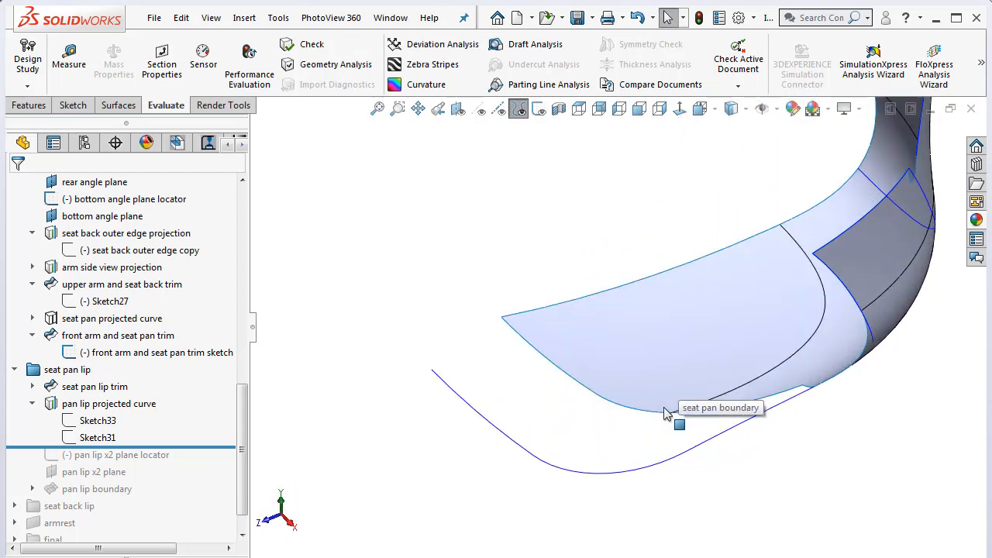
scroll(665, 413, up, 1)
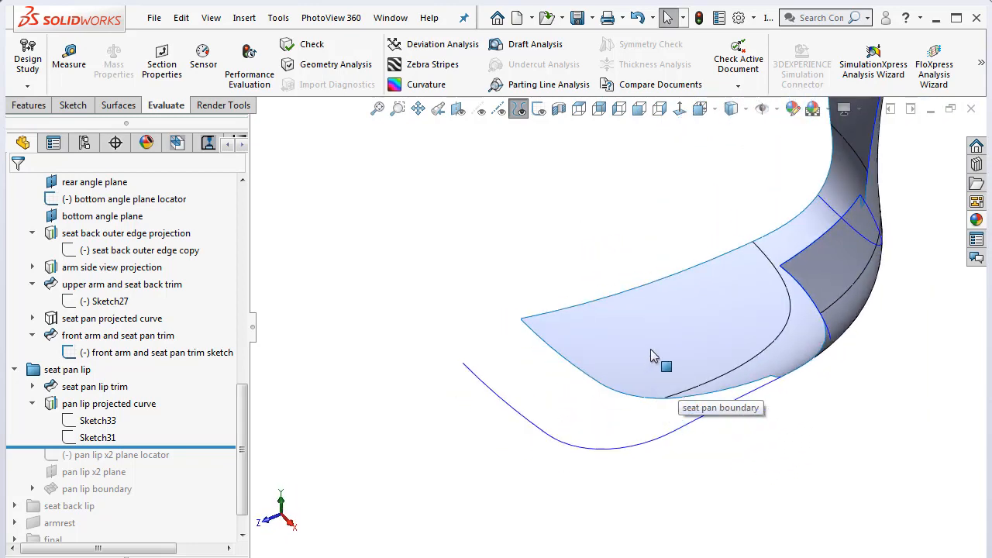
Roll the feature history forward past the pan lip x2 plane locator sketch and inspect its line across the lip curve
middle_drag(650, 351, 791, 396)
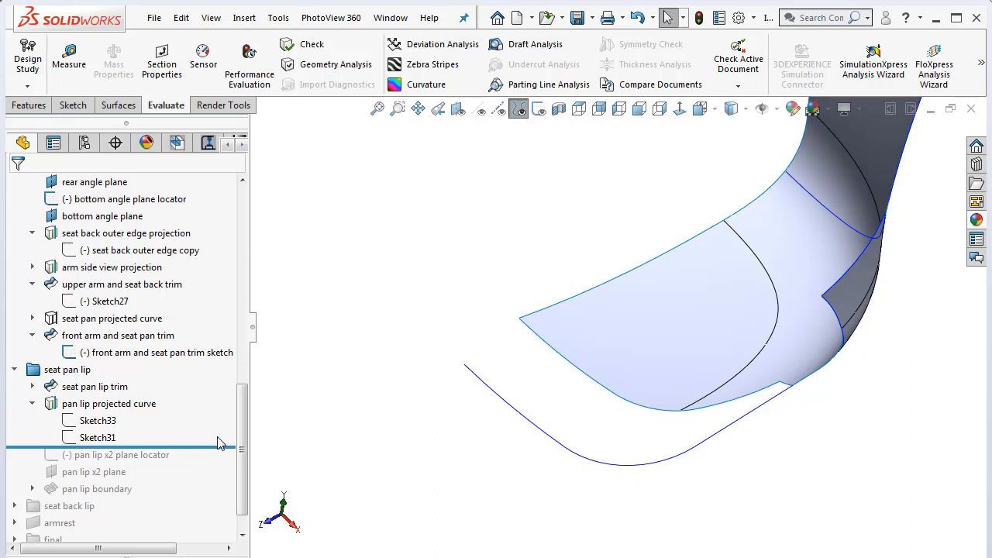
drag(222, 447, 222, 457)
click(116, 455)
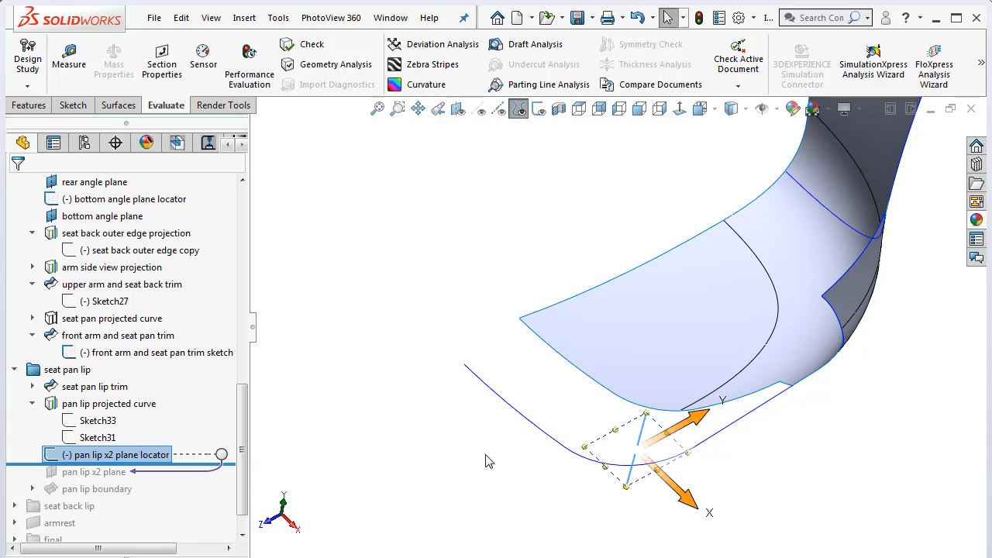
middle_drag(486, 457, 484, 552)
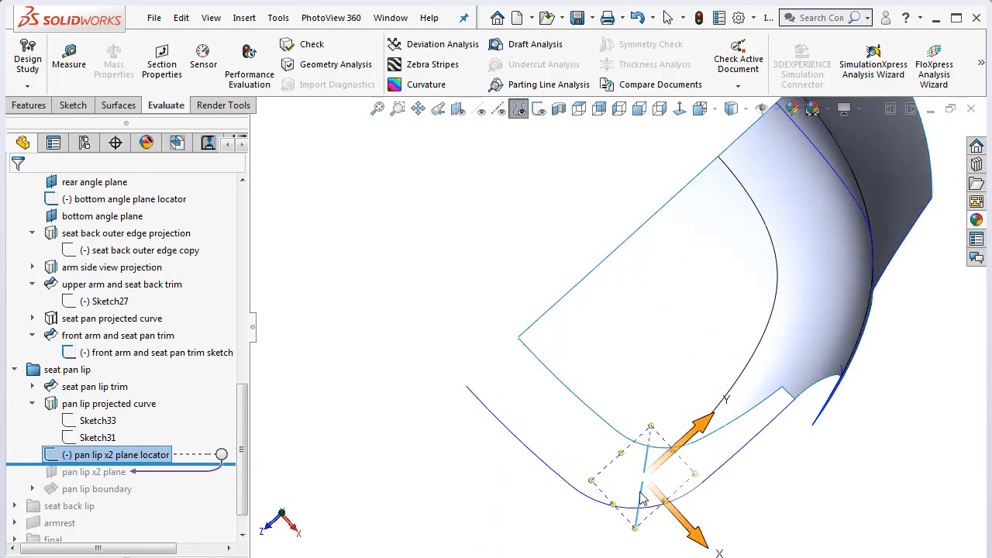
click(423, 504)
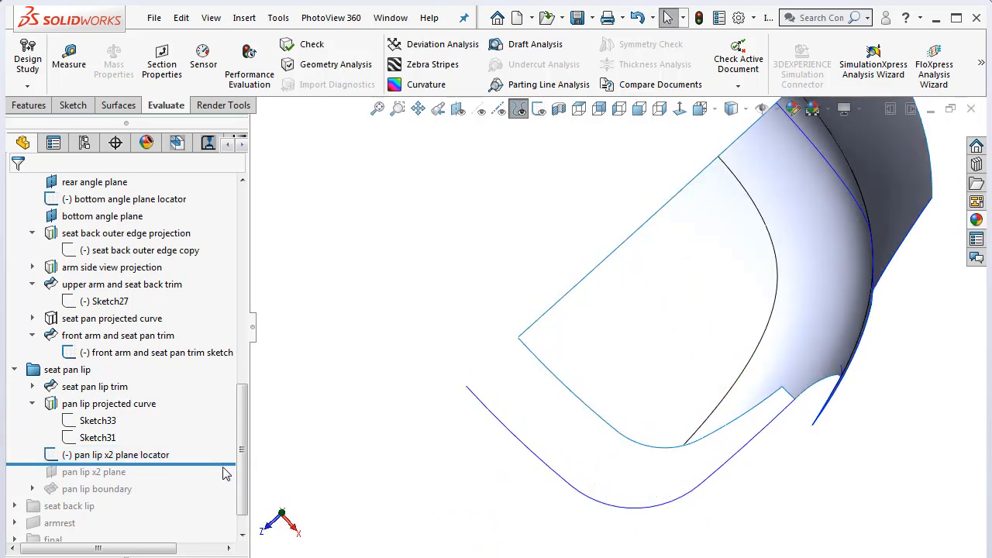
Roll the history forward past the pan lip x2 plane and the pan lip boundary surface
drag(224, 465, 222, 478)
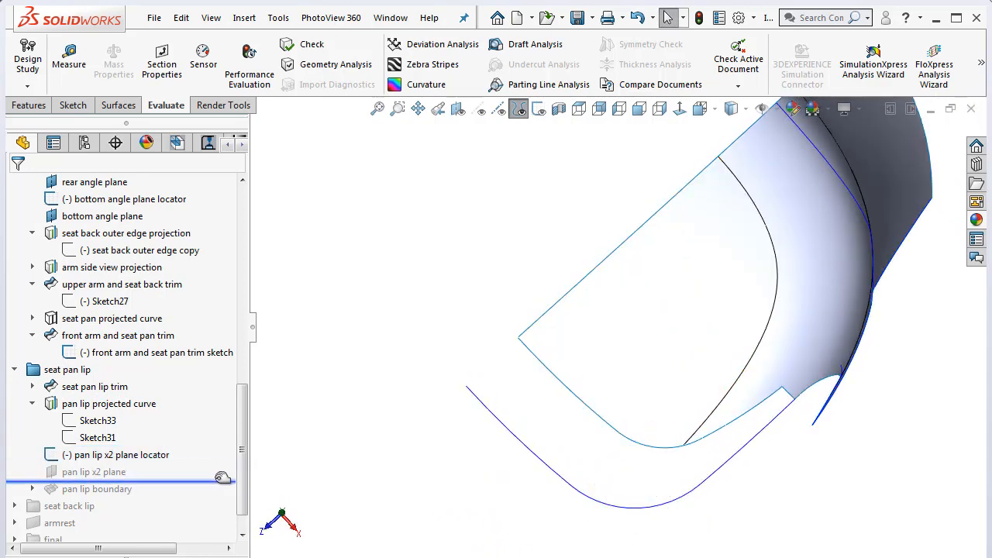
click(97, 473)
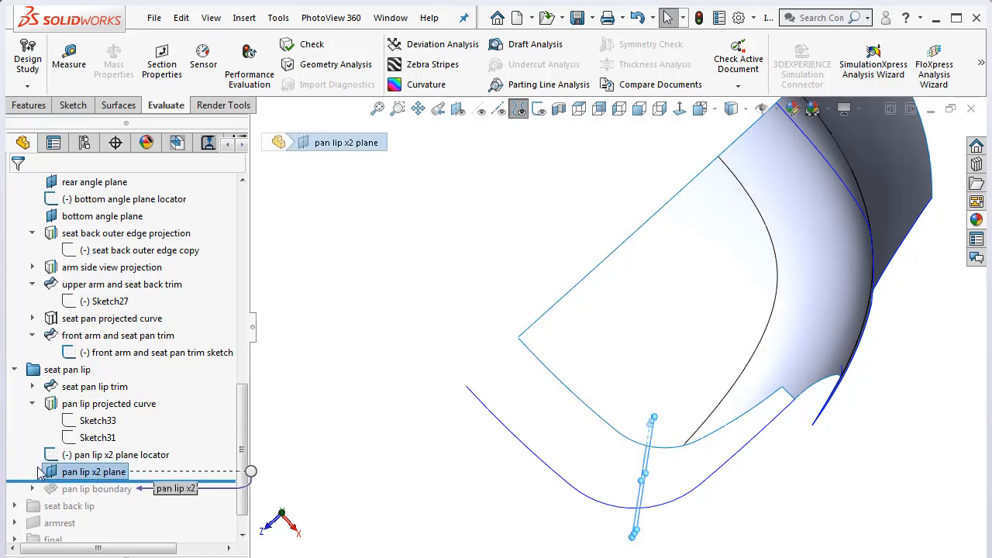
drag(38, 481, 40, 495)
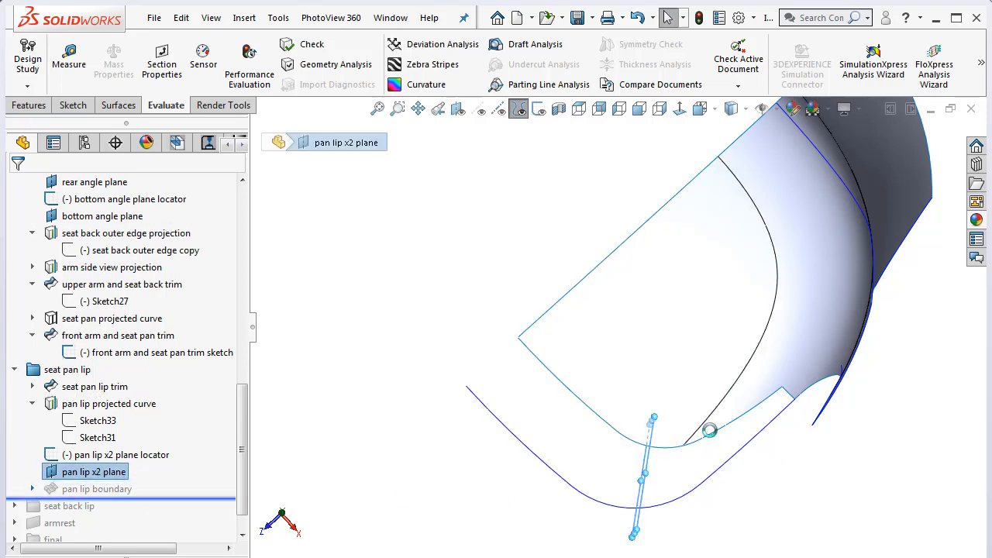
middle_drag(700, 472, 676, 336)
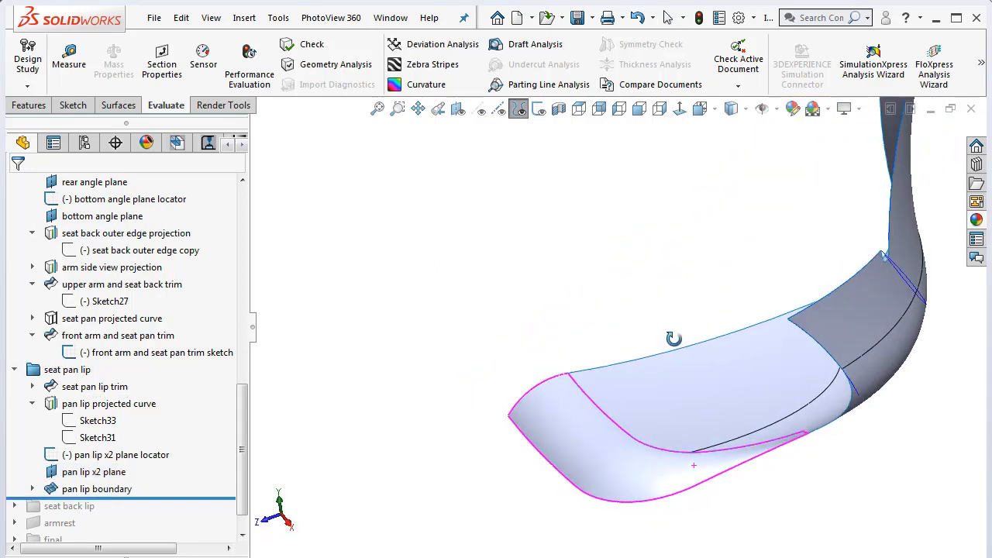
Open the pan lip x2 sketch of the pan lip boundary, examine how its arc meets the seat pan edge, and exit the sketch
click(34, 489)
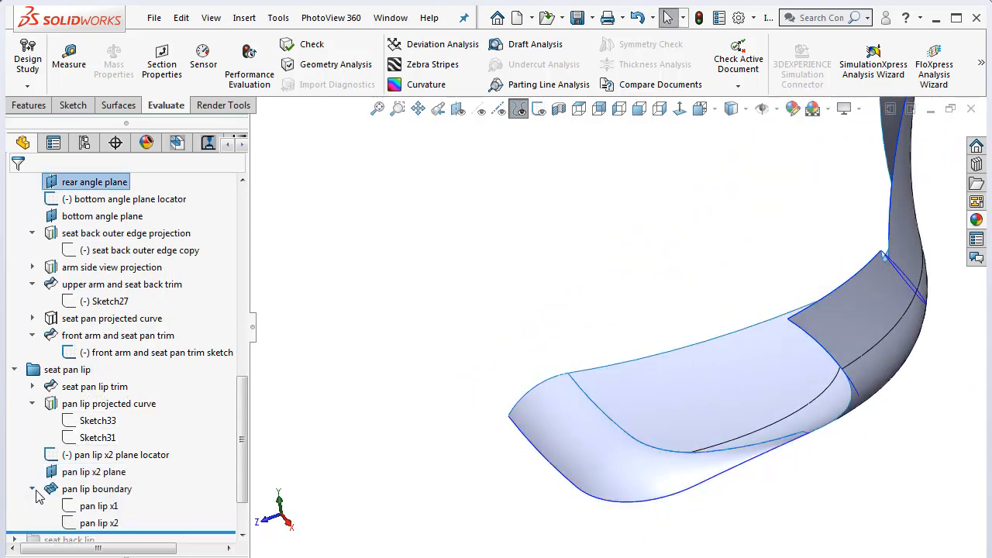
click(97, 523)
right_click(97, 524)
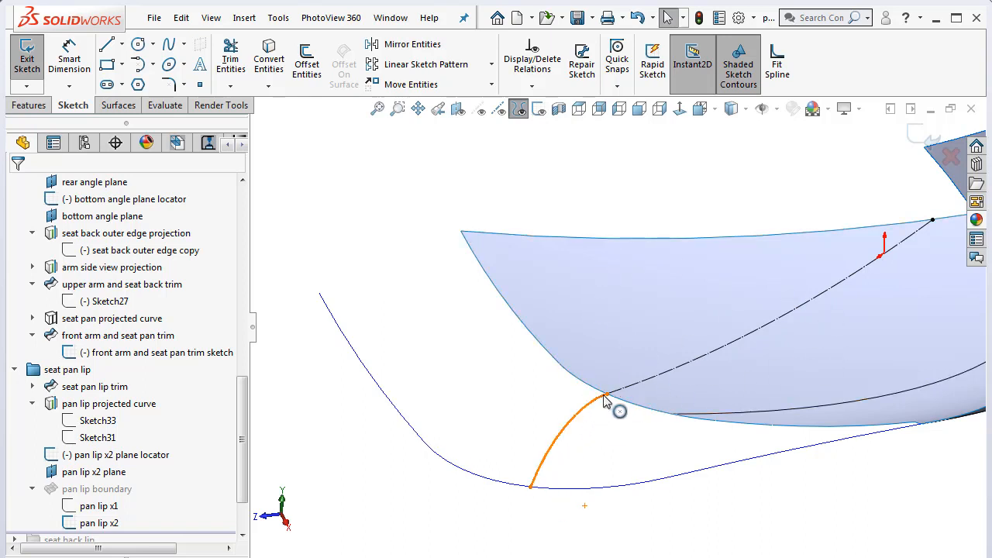
middle_drag(612, 432, 566, 416)
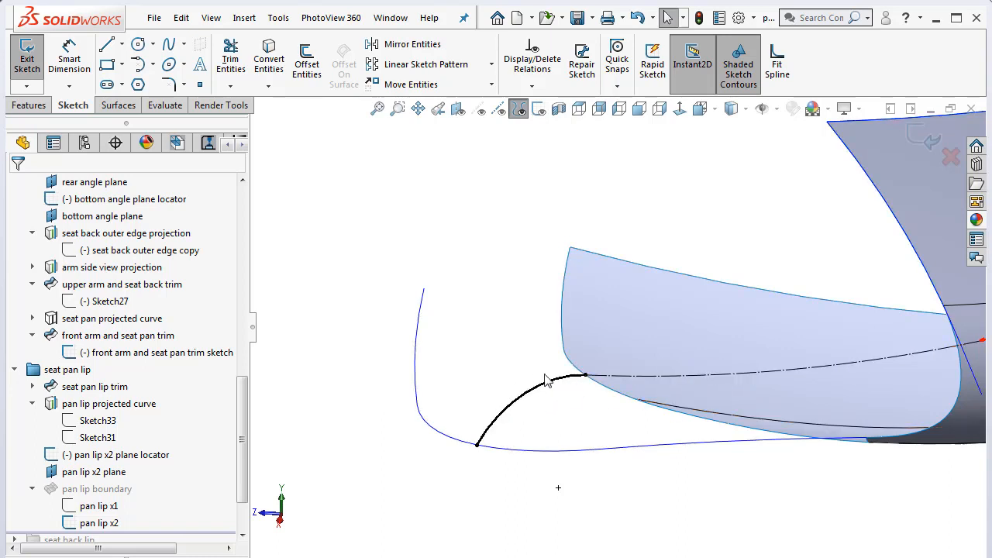
scroll(699, 318, up, 3)
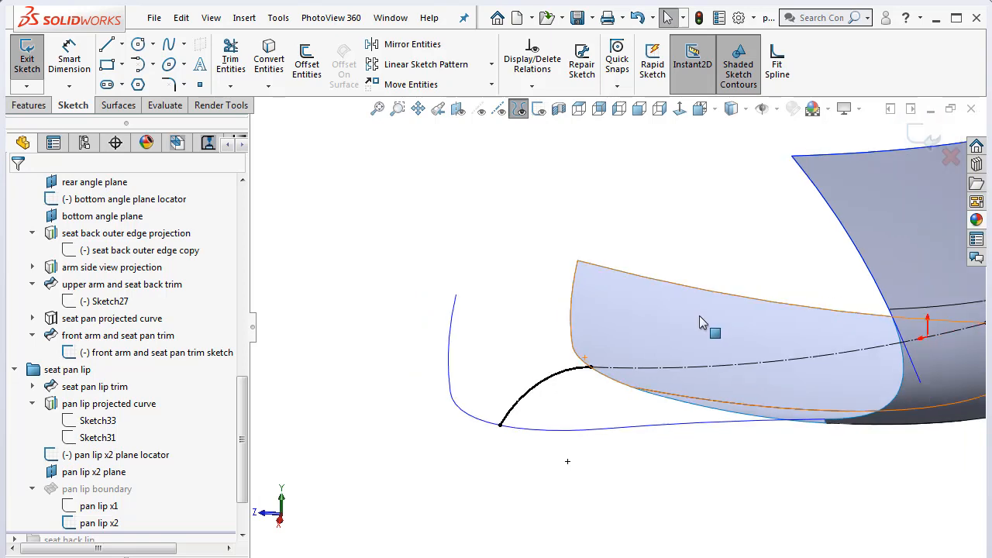
click(916, 136)
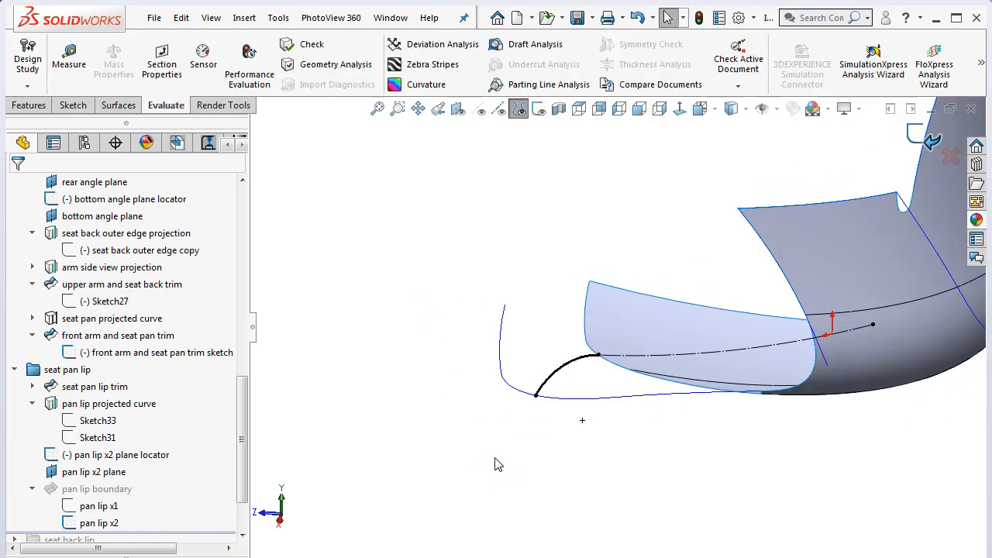
Open the pan lip boundary definition and examine its direction curves, Curvature To Face conditions and zebra stripe preview around the lip
right_click(126, 490)
click(138, 362)
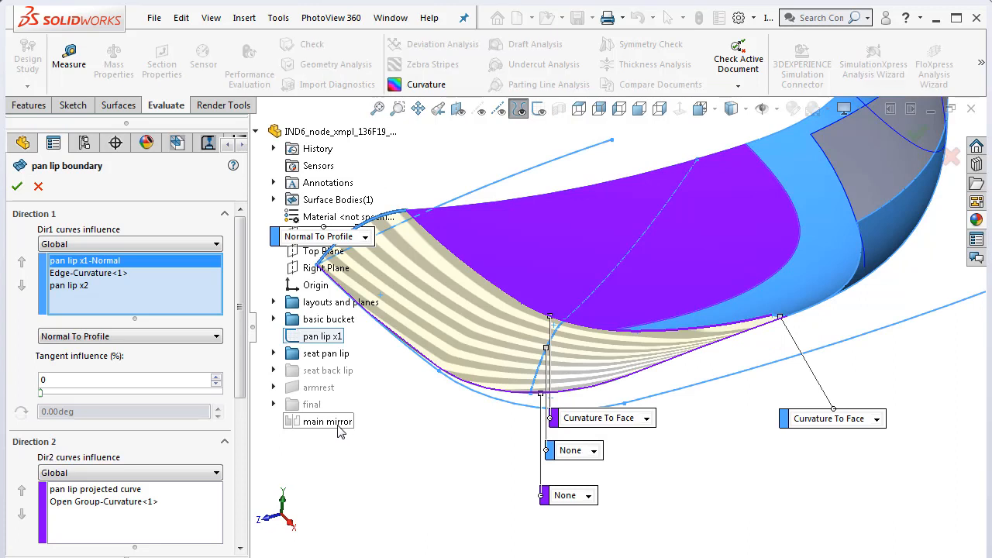
scroll(438, 294, up, 2)
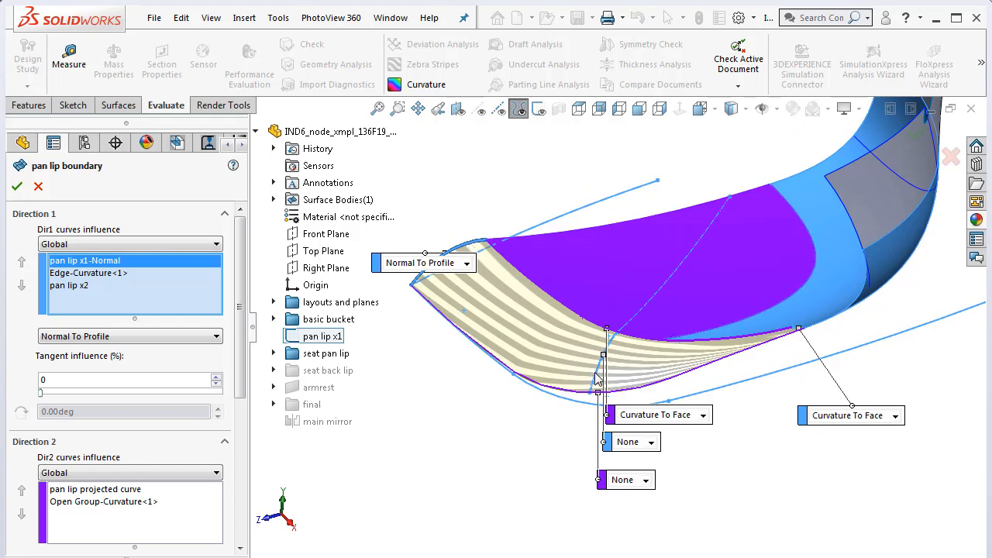
scroll(803, 353, down, 1)
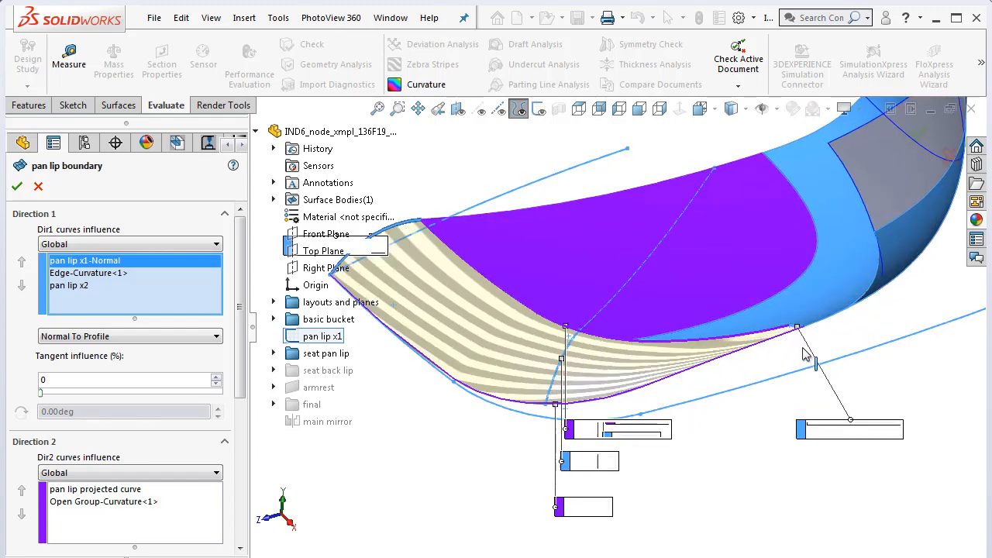
middle_drag(806, 381, 824, 381)
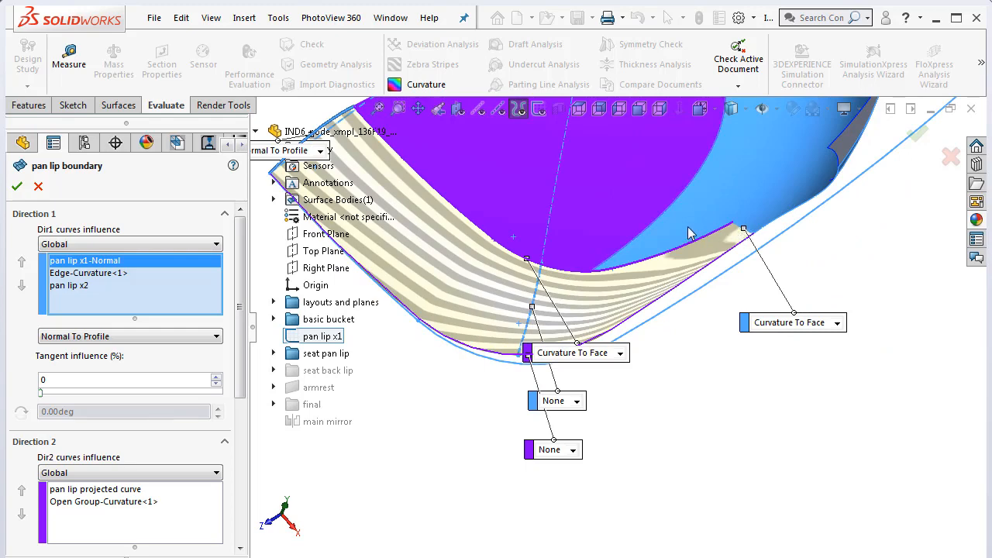
scroll(711, 269, down, 1)
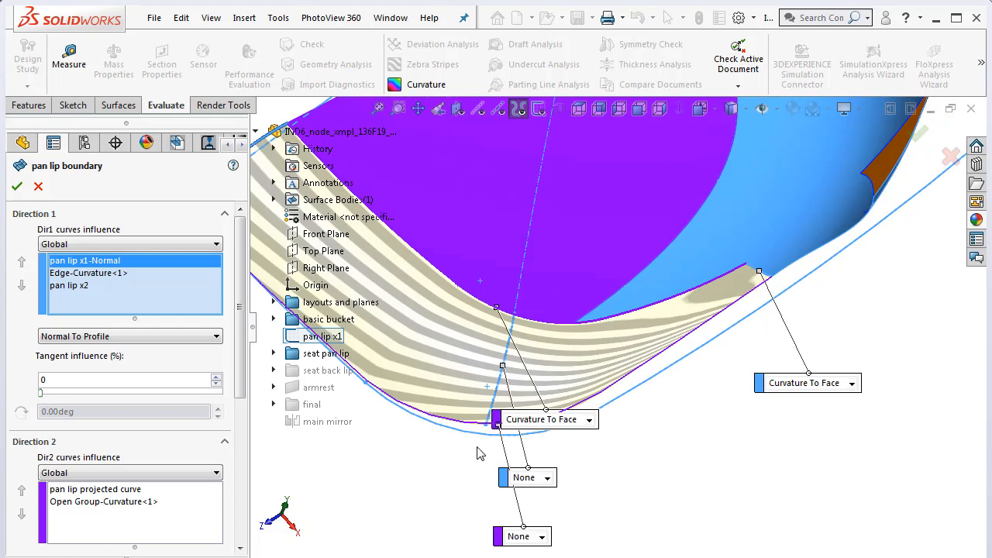
key(z)
key(z)
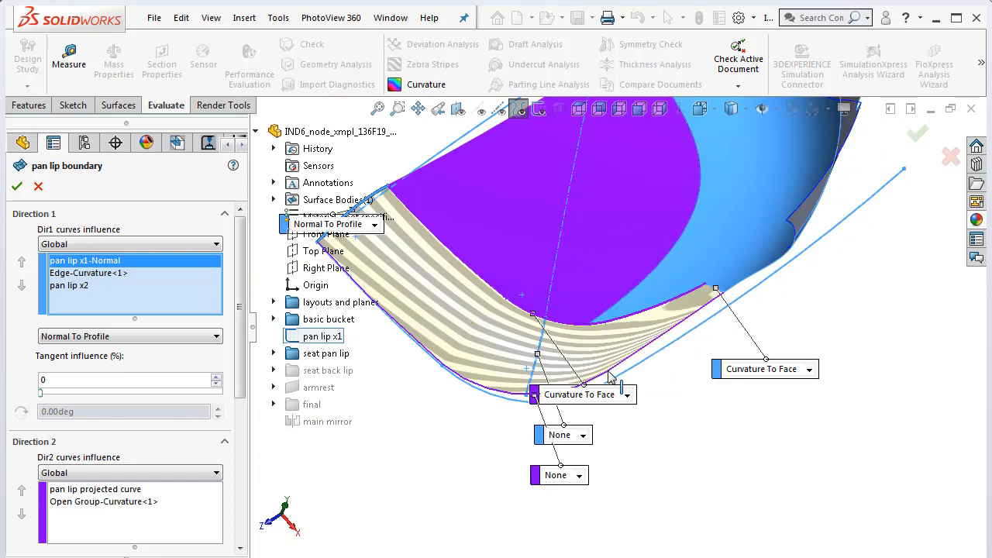
scroll(485, 284, up, 2)
scroll(432, 283, down, 2)
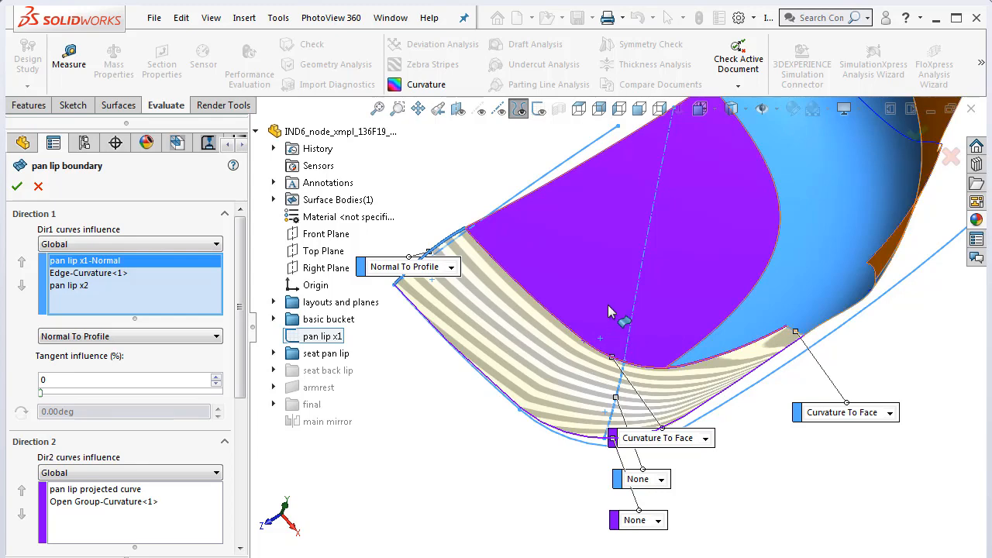
middle_drag(609, 311, 587, 255)
key(z)
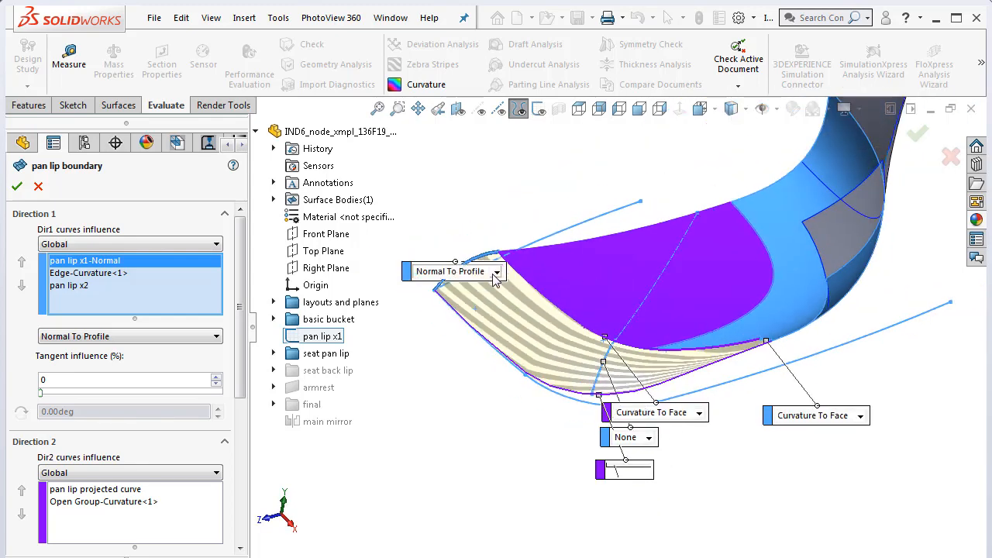
Review the end condition options for the pan lip x1 profile, keep Normal To Profile, and close the boundary definition
scroll(465, 268, down, 3)
click(470, 272)
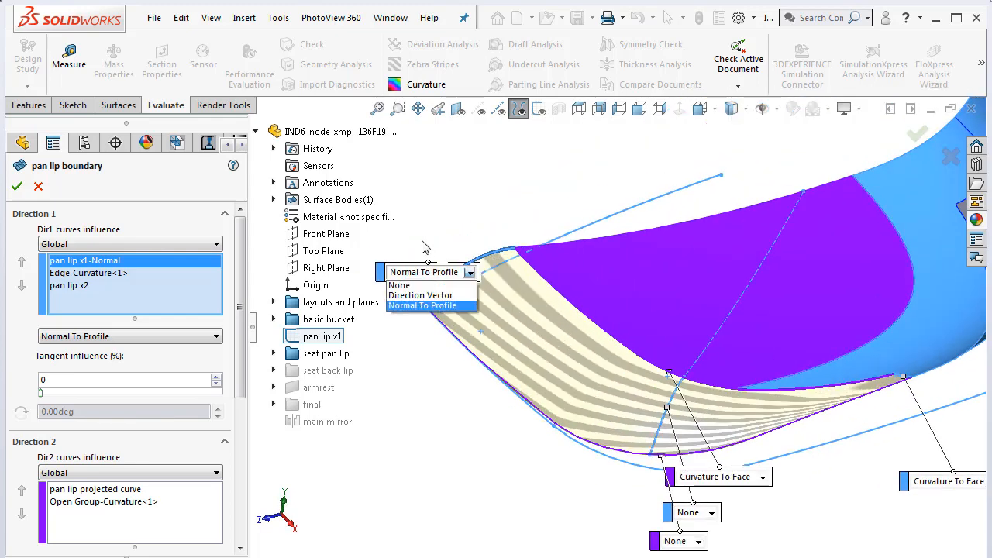
click(381, 275)
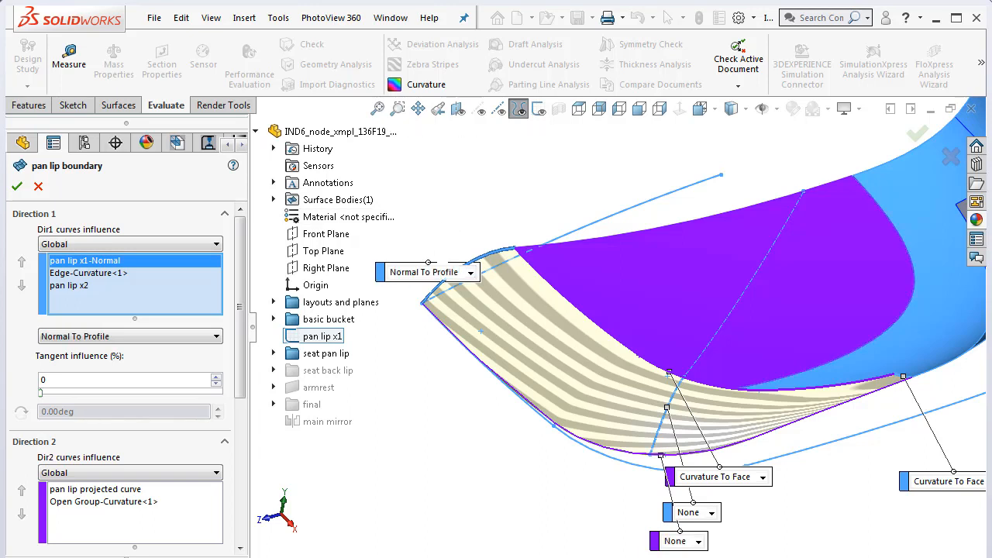
scroll(381, 299, down, 1)
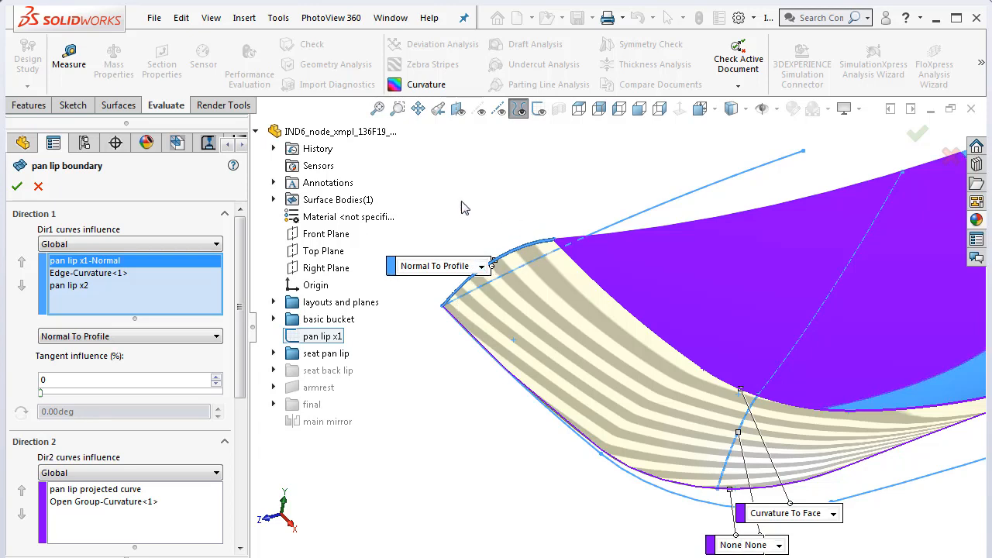
scroll(701, 301, up, 2)
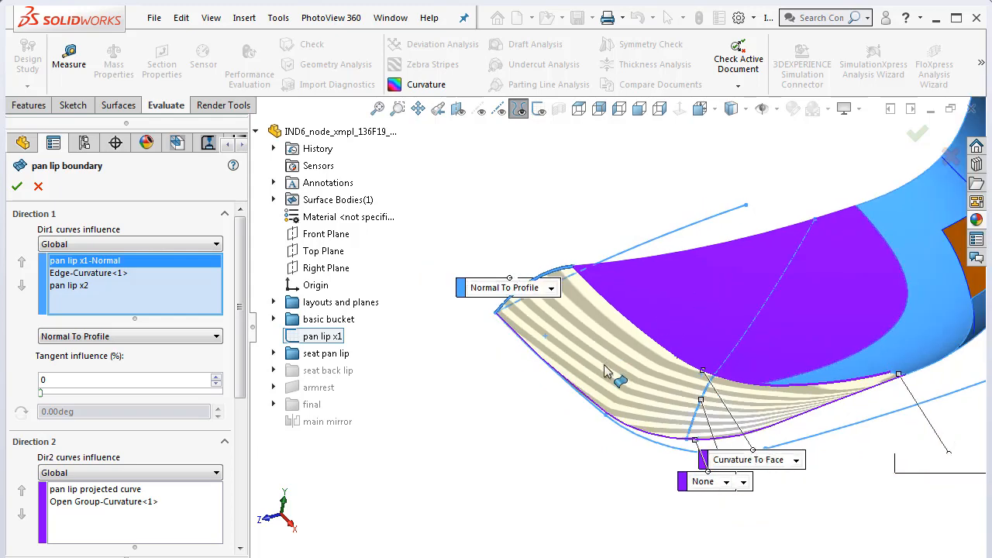
scroll(605, 365, down, 1)
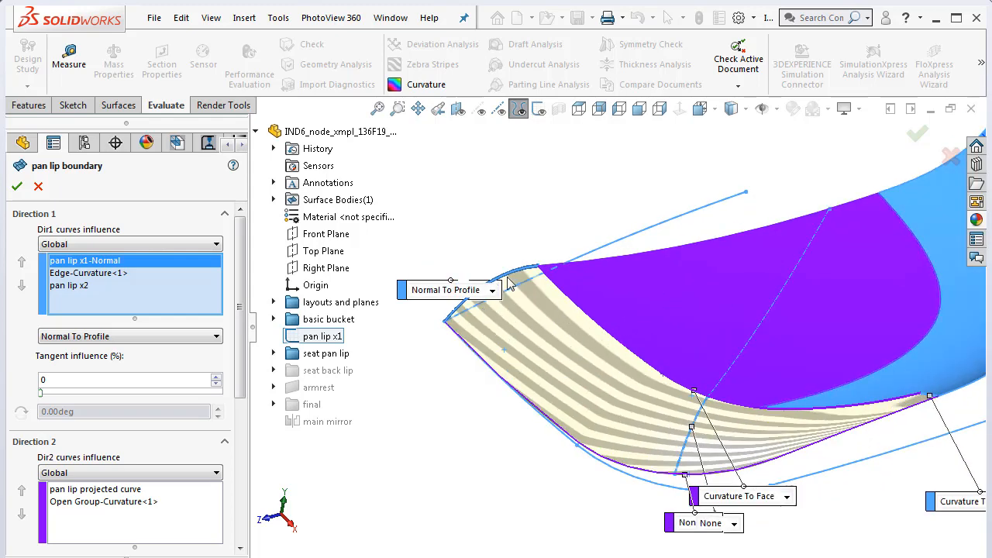
scroll(598, 289, down, 1)
scroll(532, 341, up, 2)
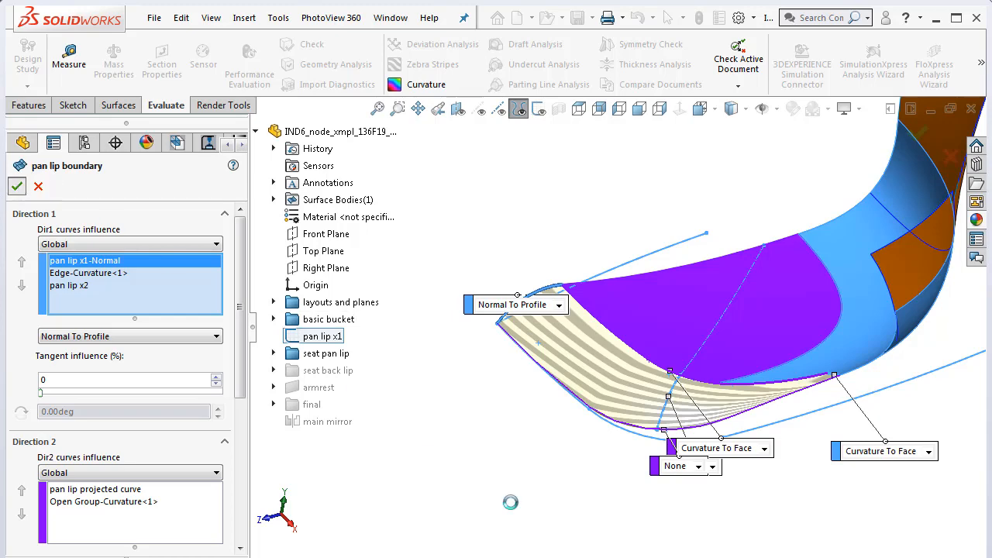
key(Return)
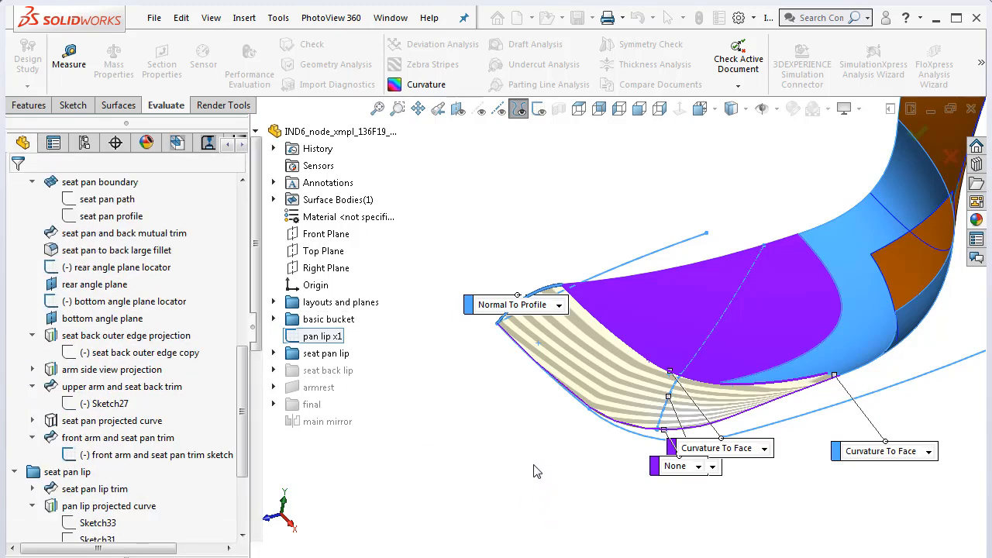
Show the chair from the front and roll the history forward past the seat back lip folder
middle_drag(811, 291, 685, 194)
scroll(245, 454, down, 3)
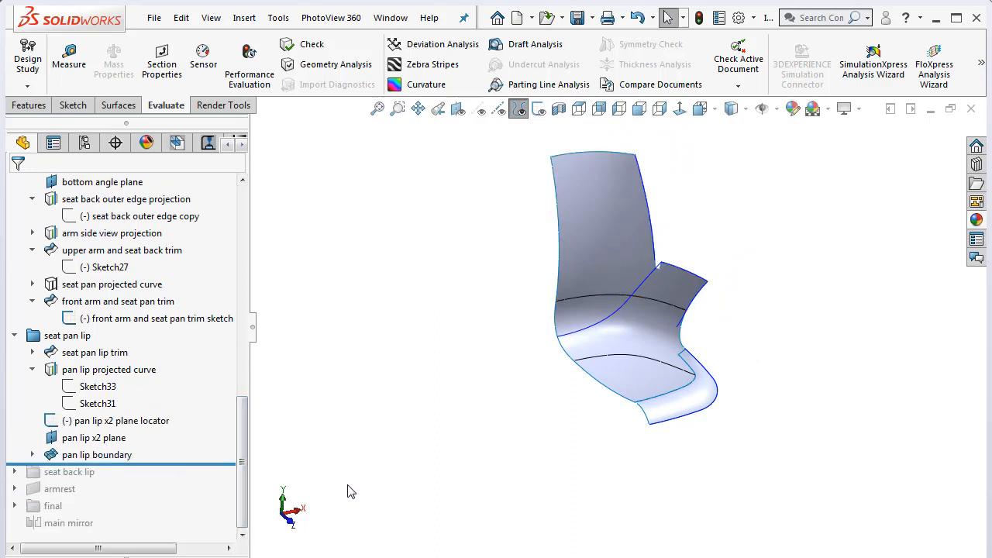
key(ctrl+1)
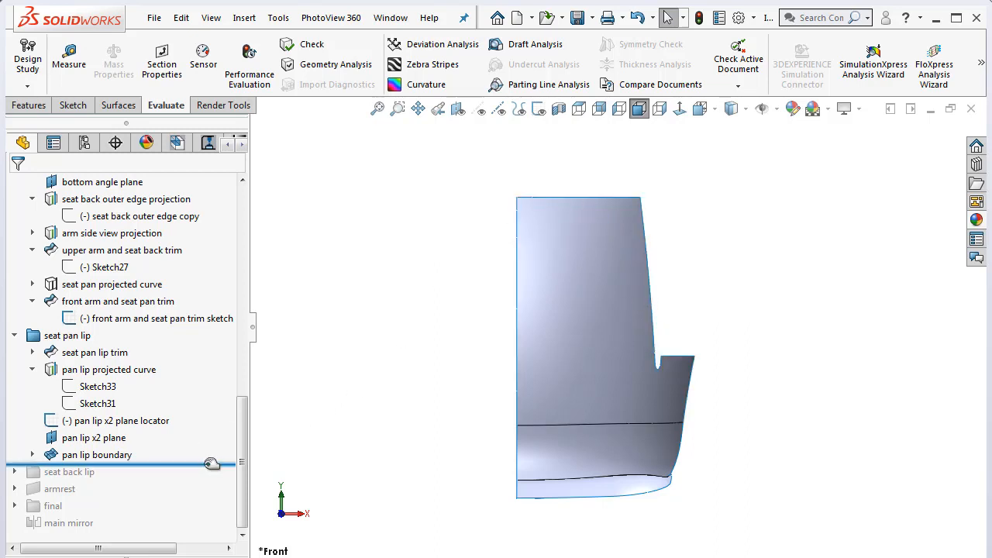
drag(210, 463, 212, 477)
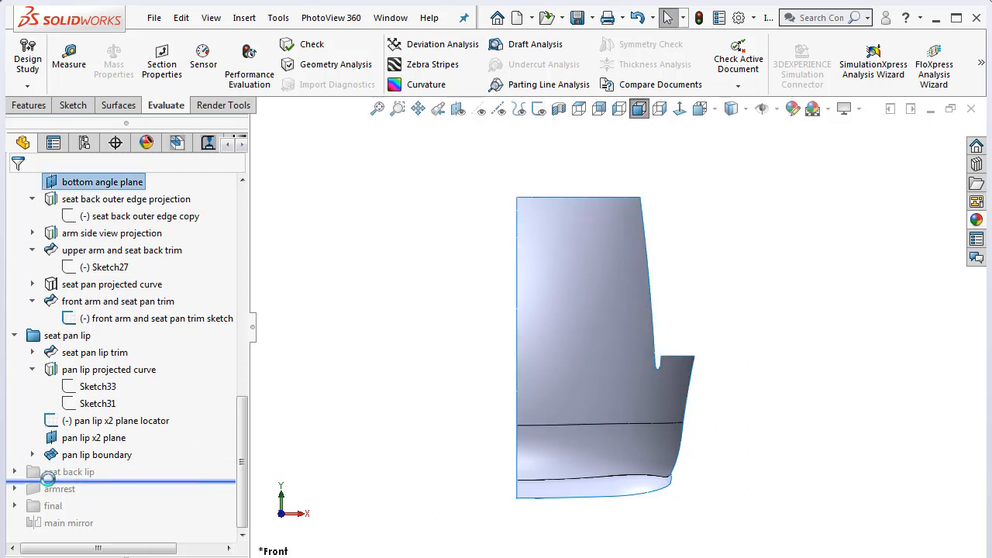
drag(36, 478, 35, 479)
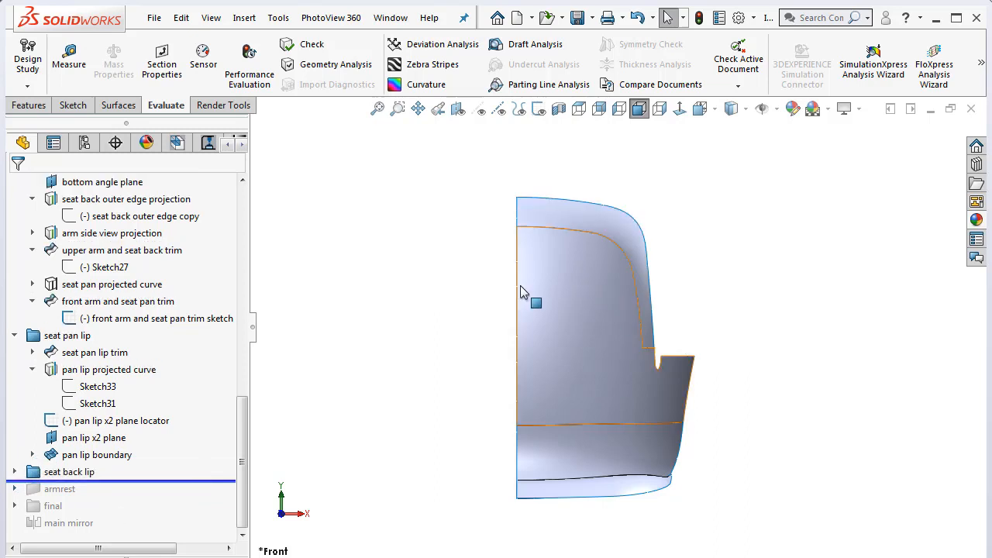
Expand the seat back lip folder, roll back to just after back lip trim, and briefly display the sketches to compare the trim outline
click(15, 473)
drag(195, 535, 148, 381)
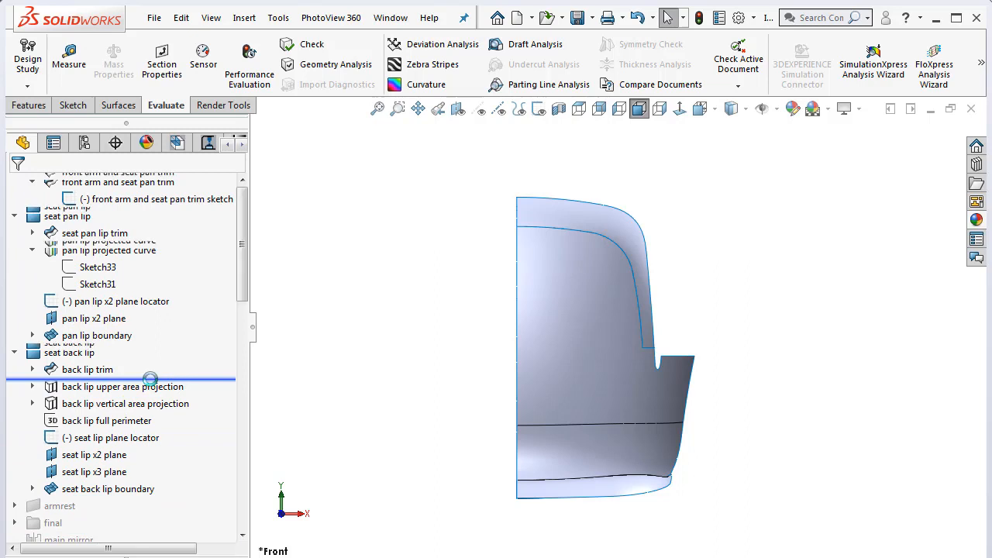
click(539, 109)
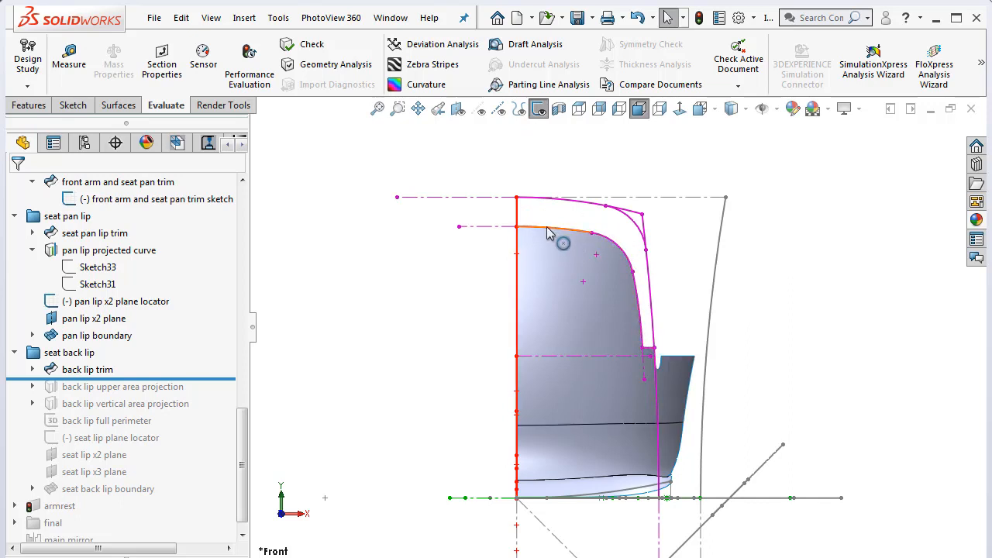
click(538, 109)
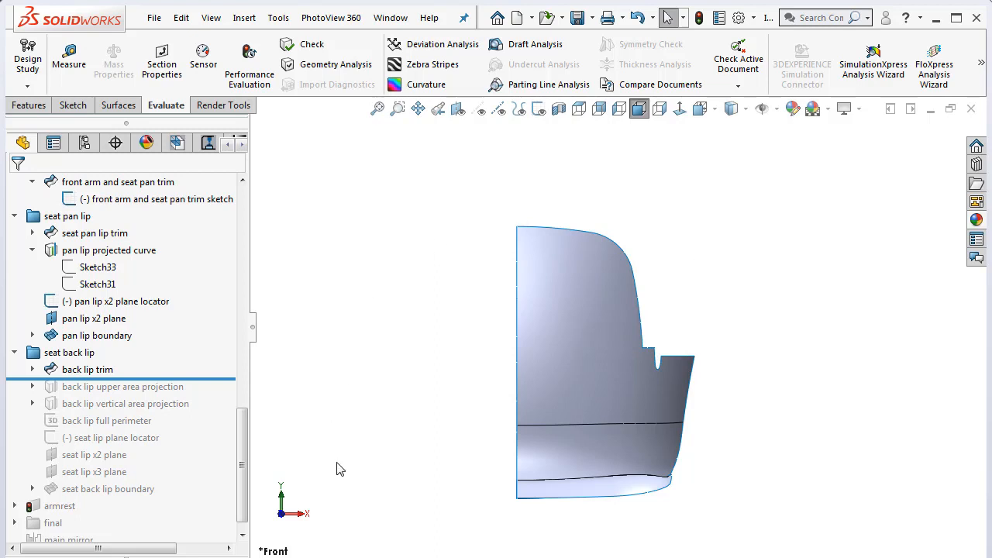
Roll the history forward to include back lip upper area projection and display the sketches in the front view
drag(219, 378, 221, 390)
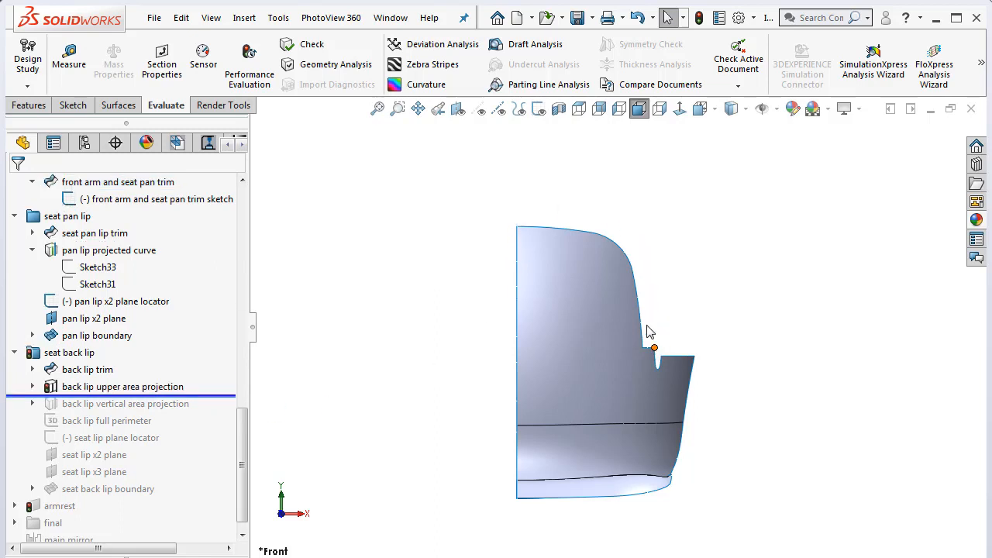
middle_drag(680, 266, 682, 248)
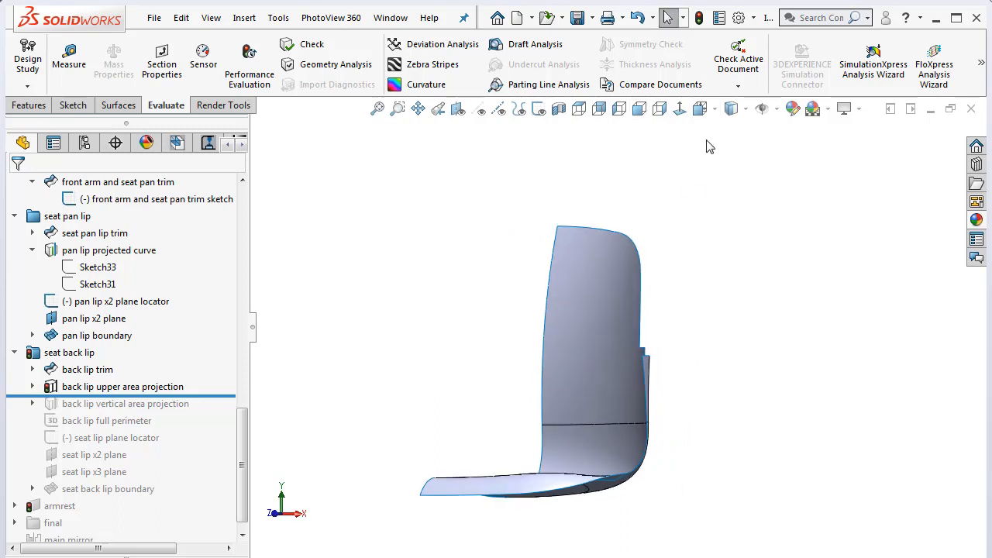
click(707, 113)
click(722, 173)
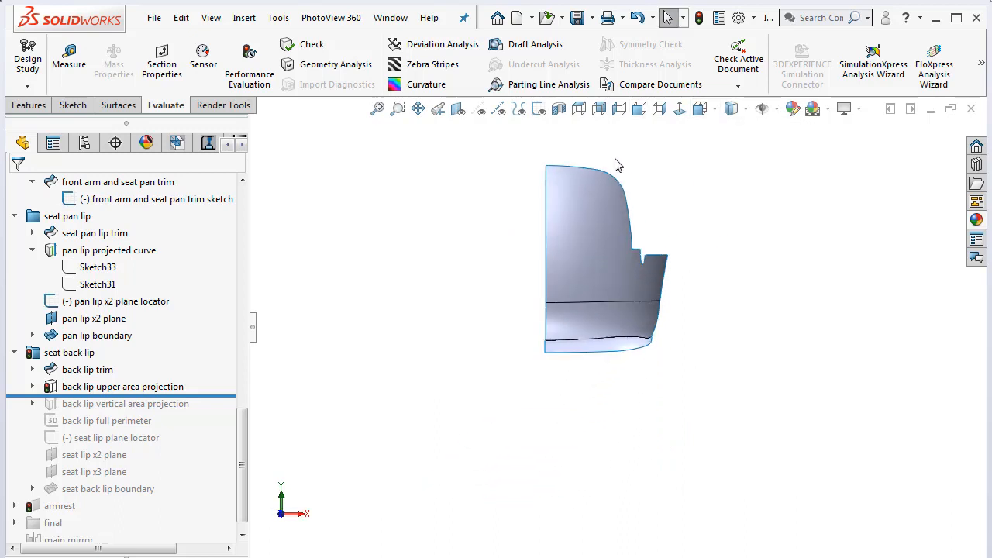
click(538, 111)
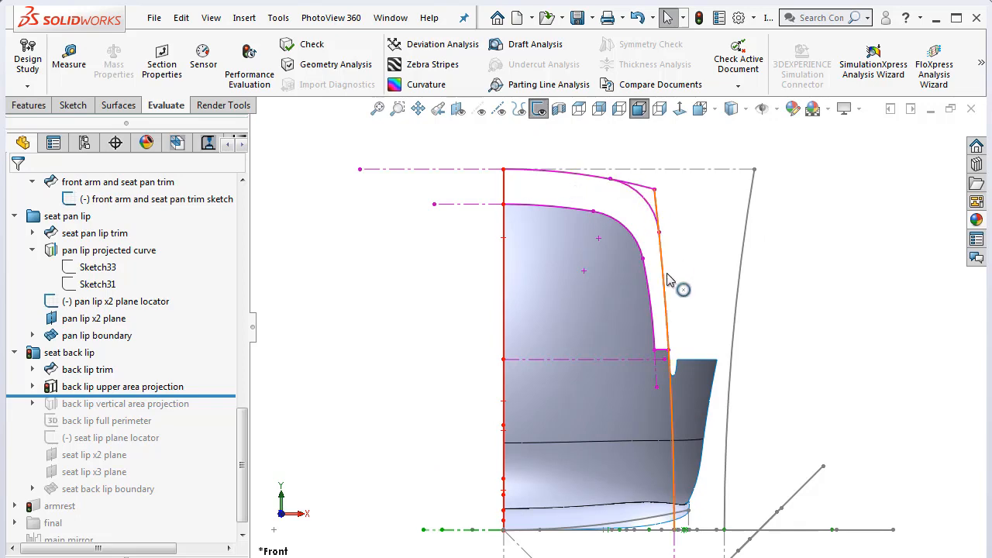
Compare the seat back's layout sketches from the right and the top, and hide the sketches again
click(712, 110)
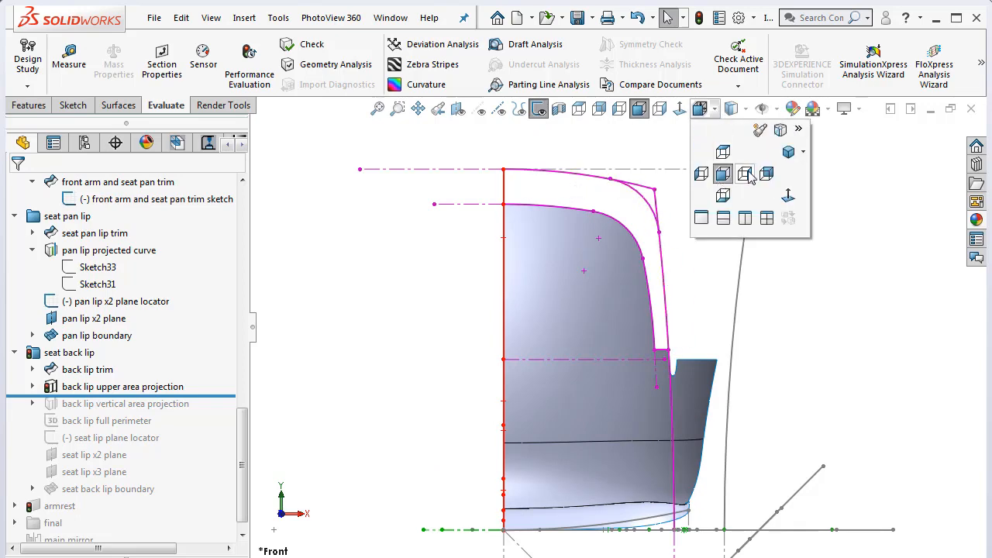
click(746, 174)
scroll(686, 157, down, 3)
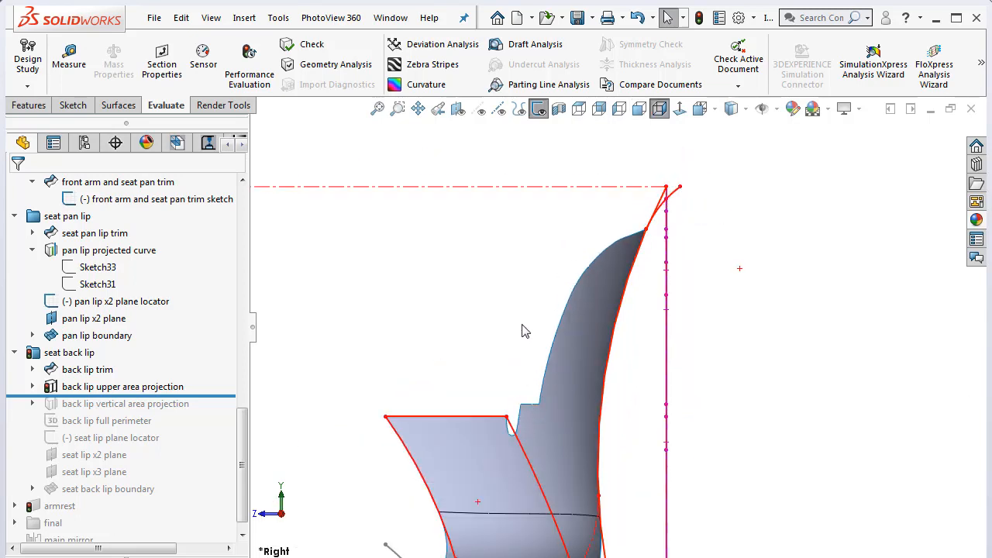
scroll(617, 349, up, 3)
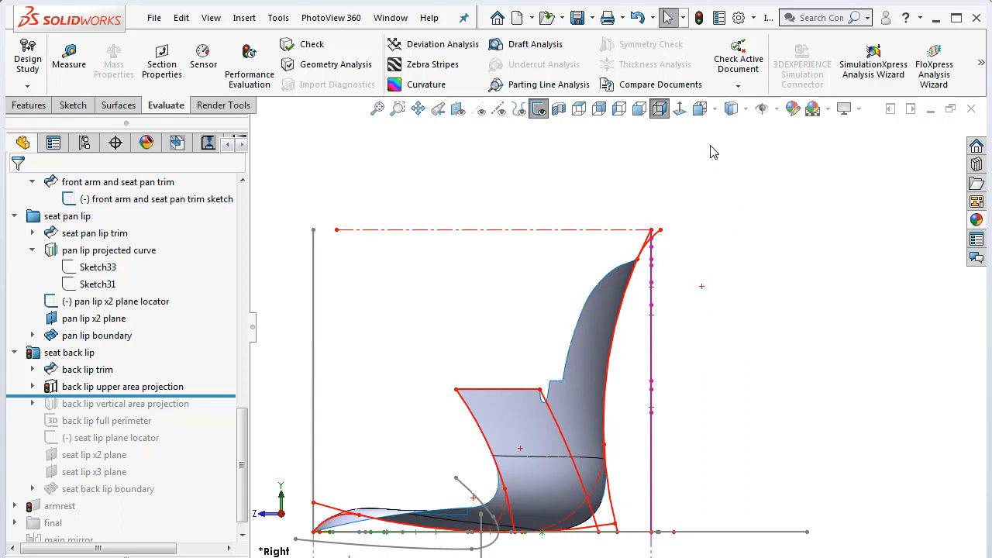
click(700, 109)
click(716, 153)
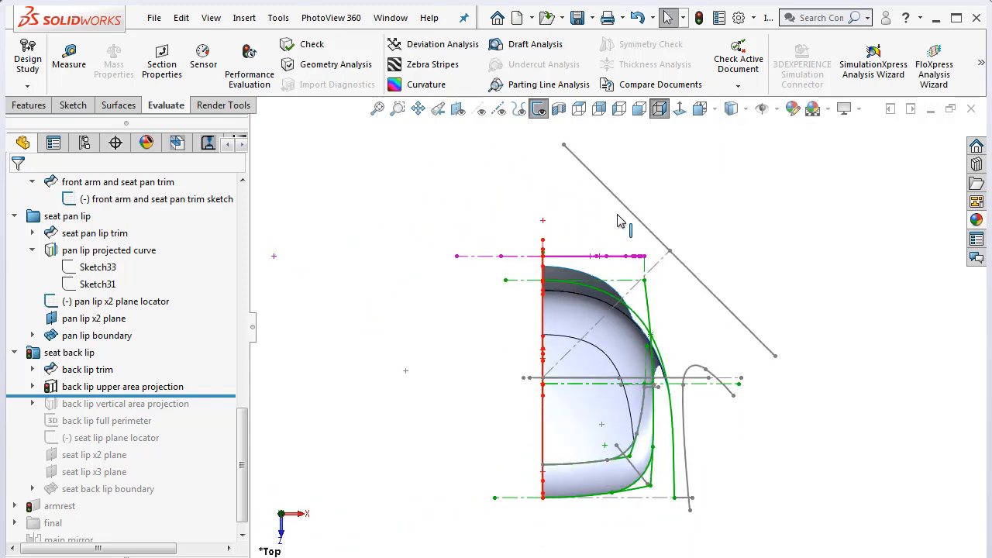
click(539, 108)
Examine the trimmed upper edge of the seat back from several angles and return to the top view
scroll(578, 263, down, 3)
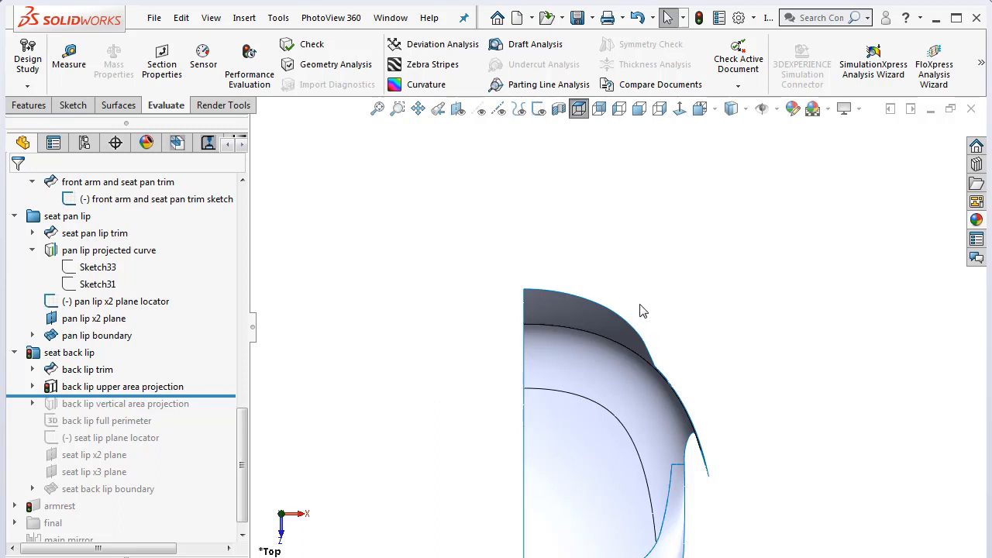
middle_drag(652, 344, 669, 222)
scroll(649, 188, down, 4)
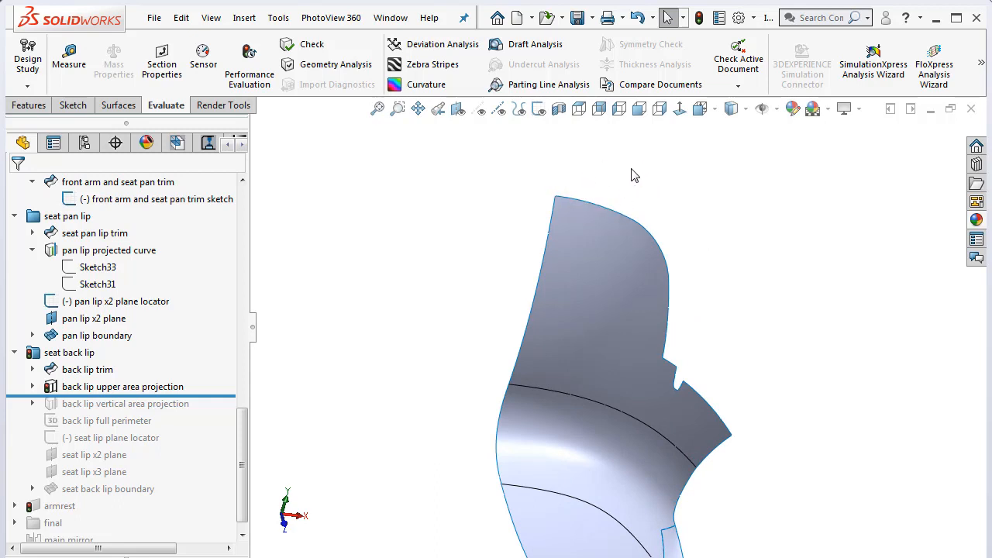
middle_drag(665, 215, 620, 182)
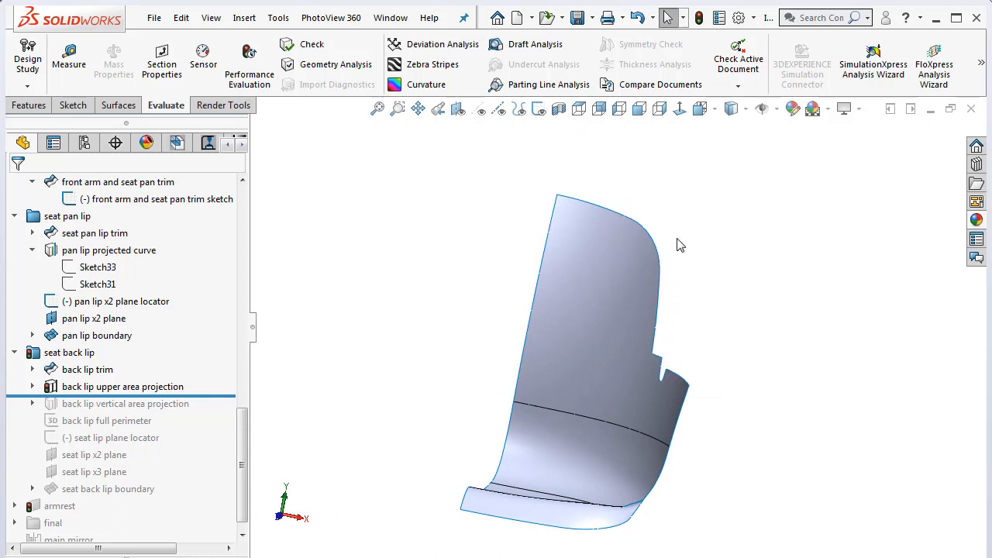
middle_drag(673, 296, 581, 250)
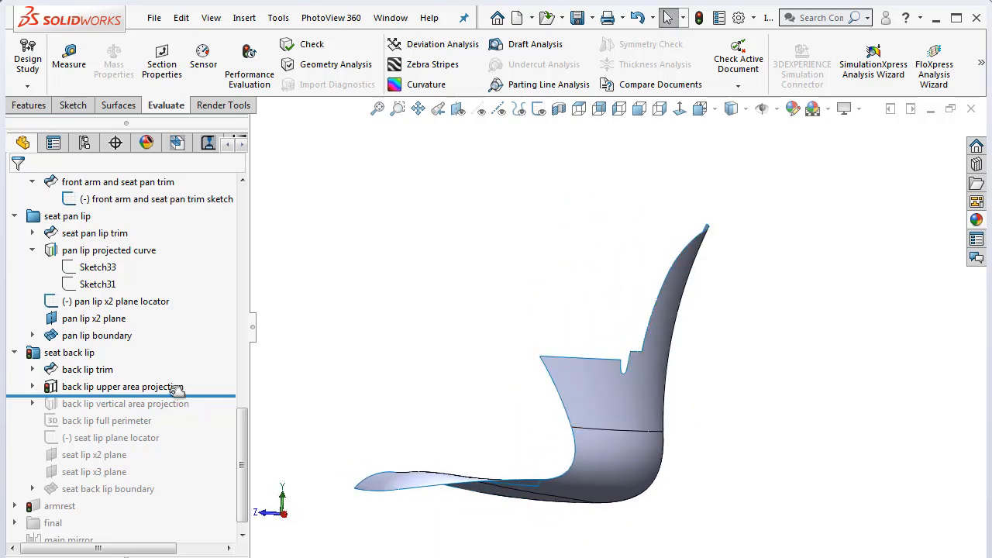
drag(177, 387, 162, 396)
click(700, 109)
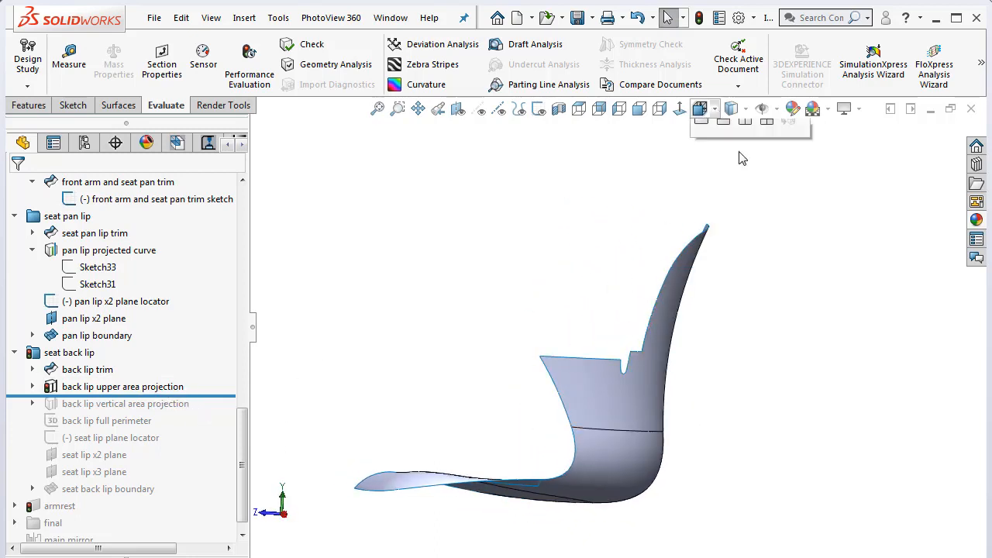
click(727, 156)
key(ctrl+5)
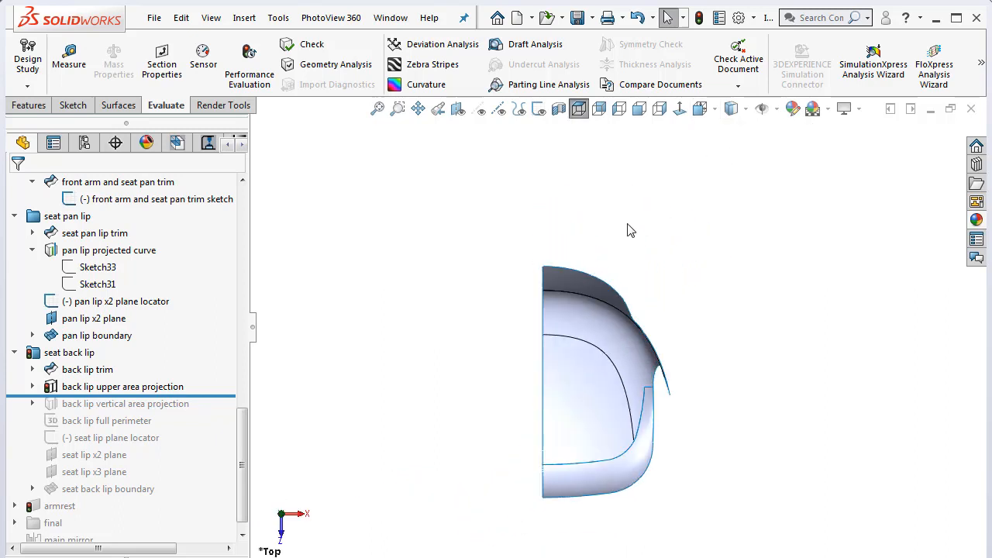
Expand back lip upper area projection and highlight its two source sketches, Sketch125 and Sketch124
click(33, 387)
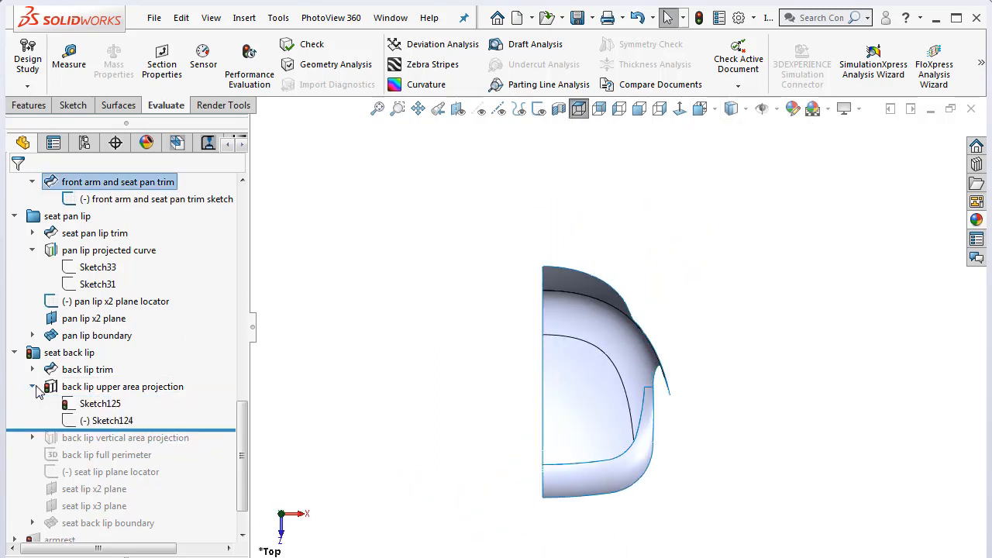
click(101, 404)
click(107, 422)
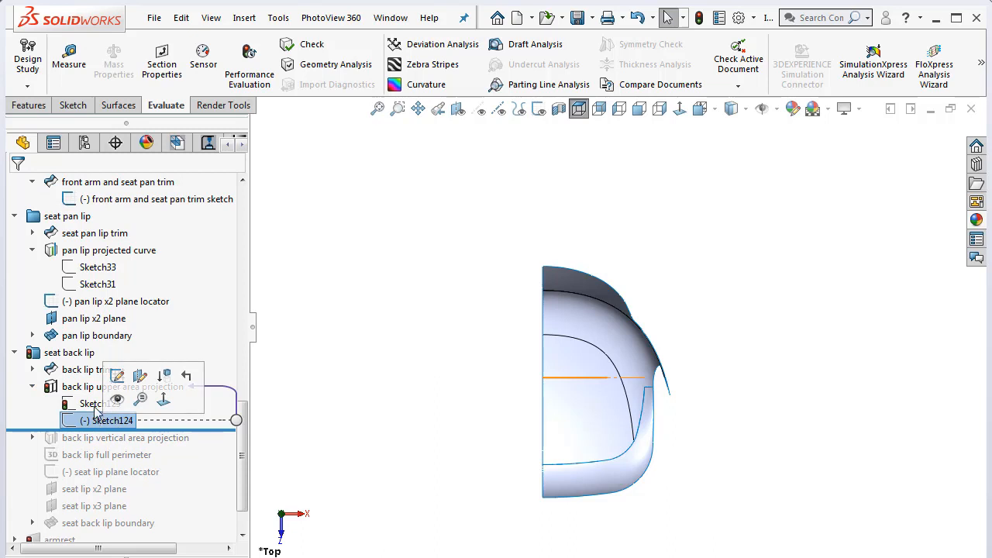
click(98, 405)
click(410, 385)
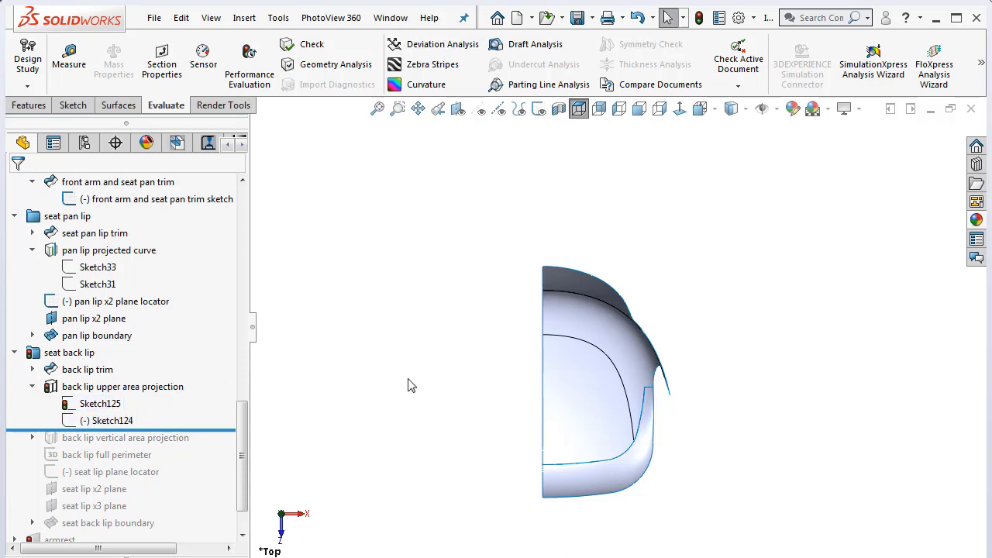
Open Sketch125 for editing, compare its upper arc with the other sketches from front and top, and exit the sketch
click(116, 405)
right_click(117, 405)
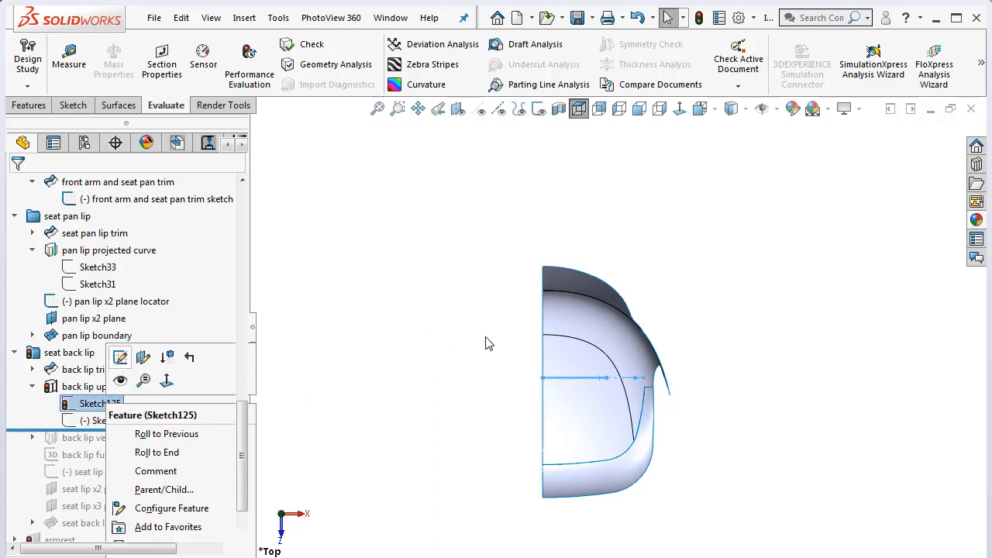
key(ctrl+1)
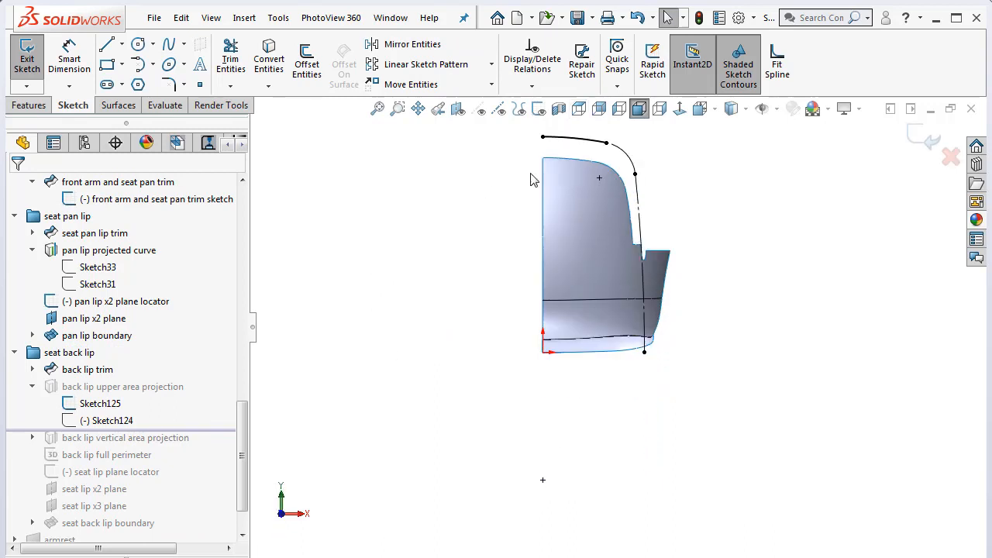
scroll(530, 180, down, 5)
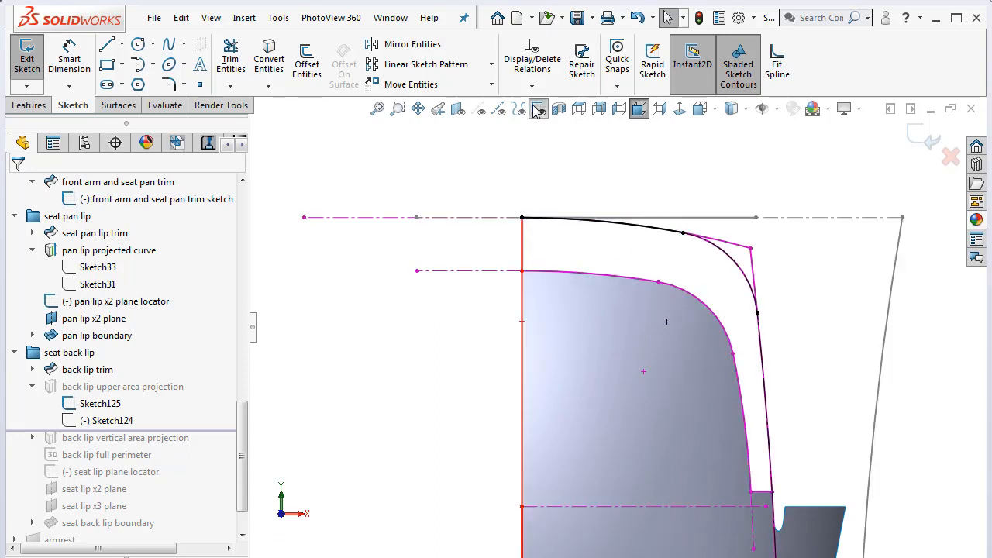
scroll(693, 376, up, 3)
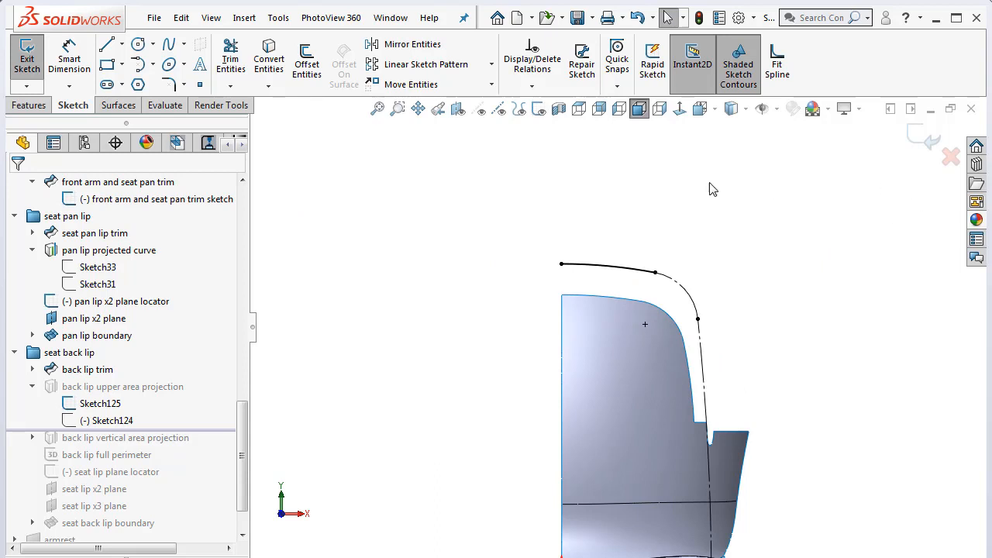
scroll(760, 303, up, 1)
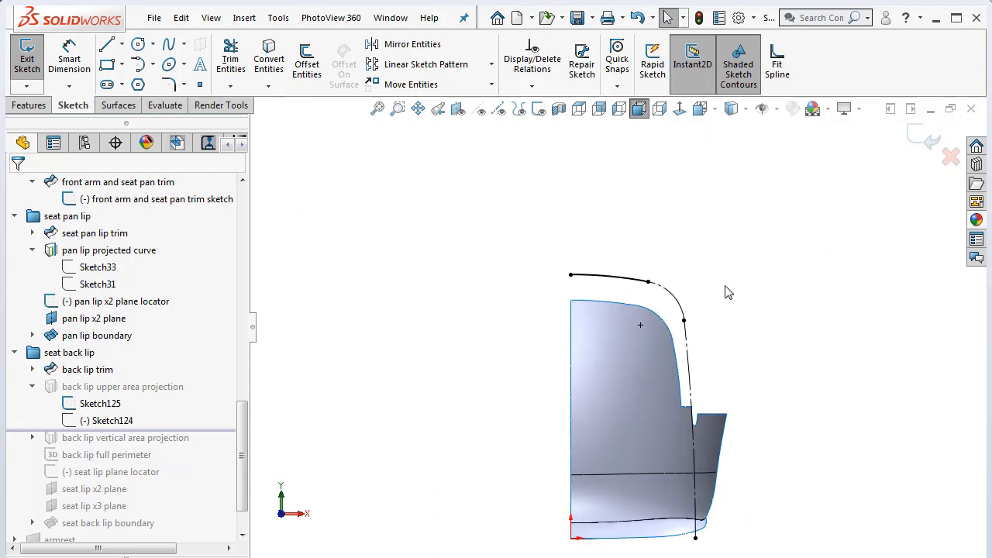
key(ctrl+5)
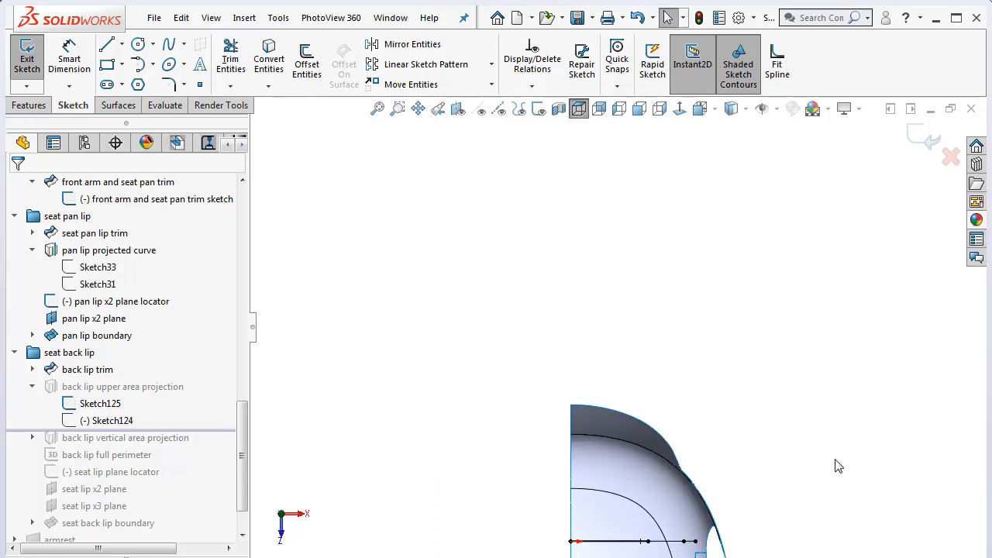
scroll(838, 466, up, 3)
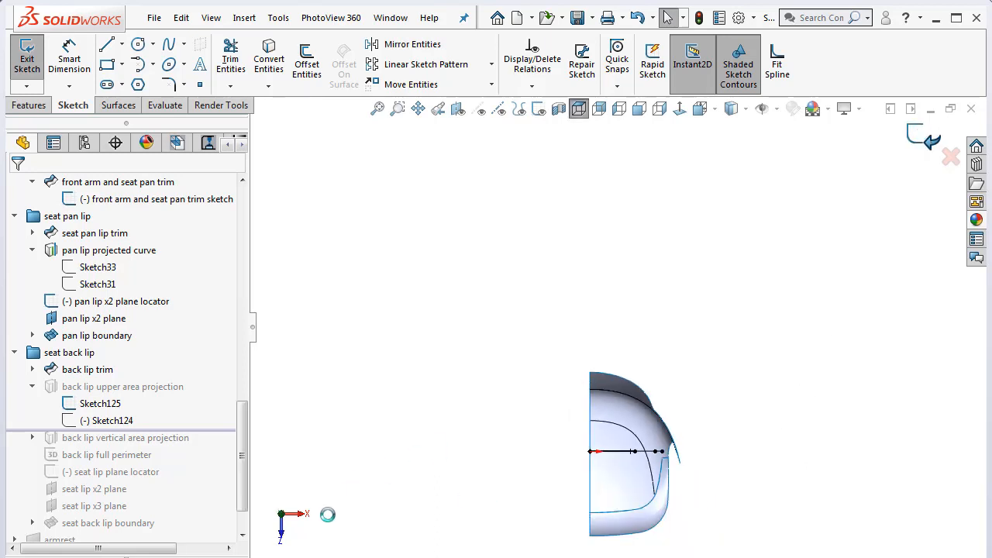
Open Sketch124 for editing, examine its arc behind the seat back from the top, and exit with a rebuild
right_click(111, 425)
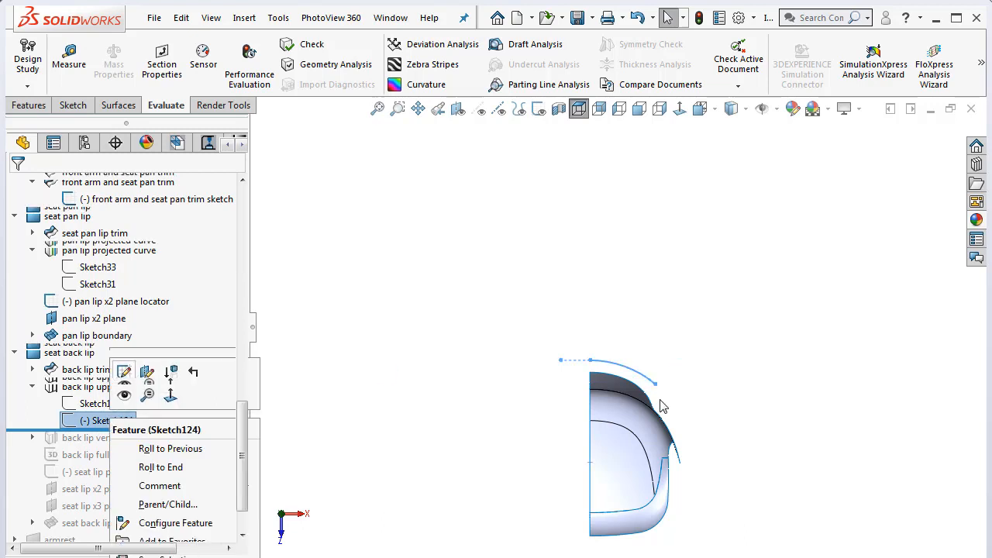
scroll(661, 407, down, 5)
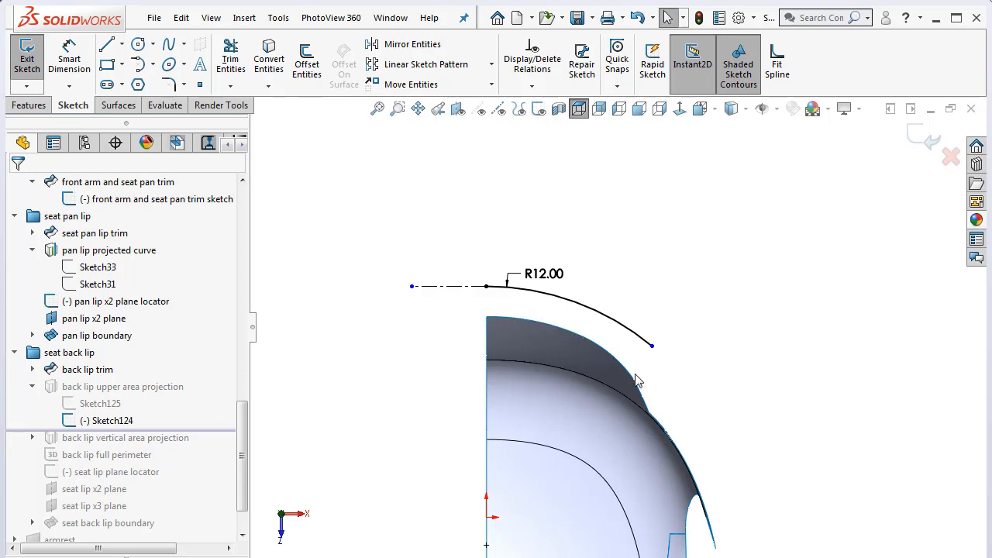
scroll(637, 378, up, 2)
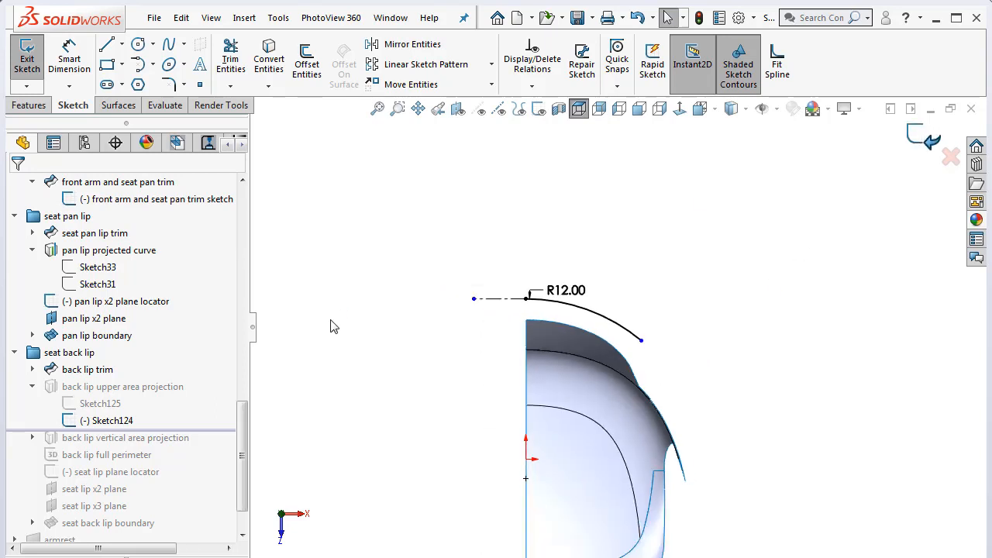
key(ctrl+b)
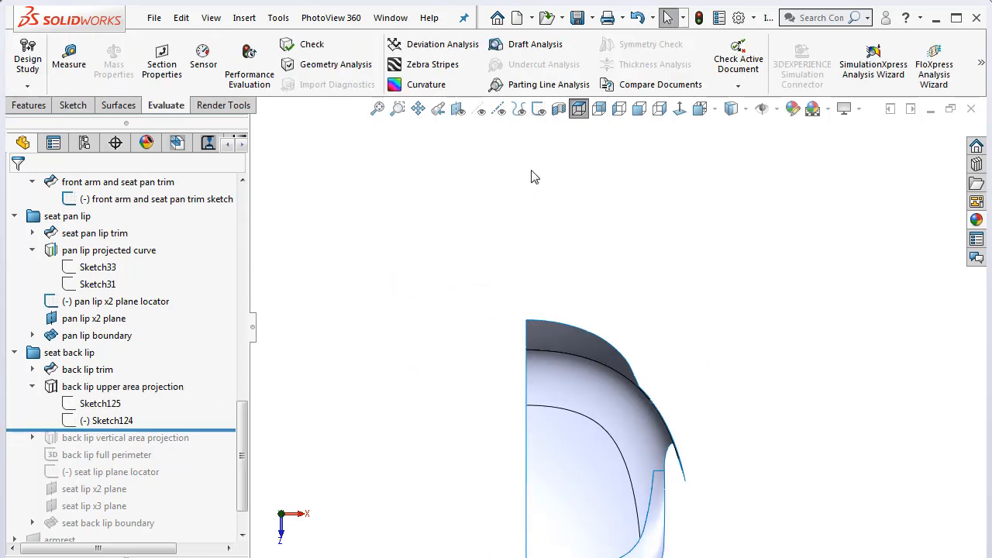
Turn on the display of curves and show the back lip upper area projection above the seat back
click(518, 108)
scroll(634, 350, down, 1)
middle_drag(637, 353, 620, 237)
right_click(80, 389)
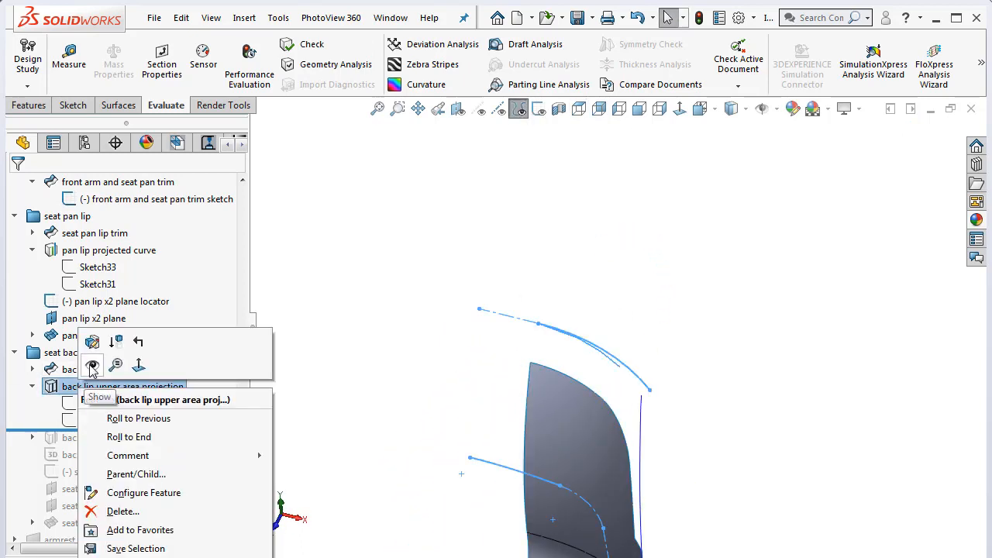
click(91, 367)
click(695, 354)
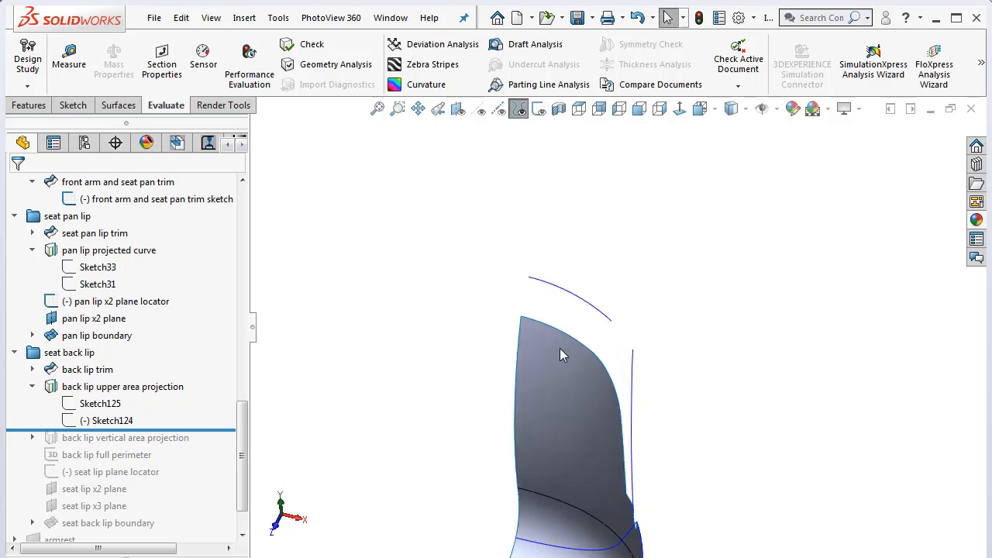
middle_drag(560, 348, 564, 292)
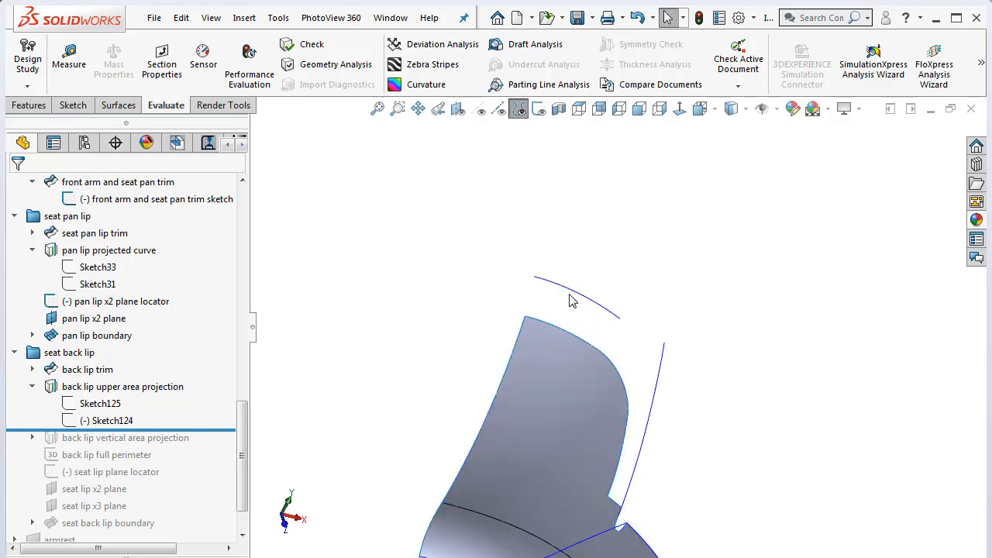
Hide the seat back outer edge projection curve and view the remaining upper lip curve from the side
right_click(660, 377)
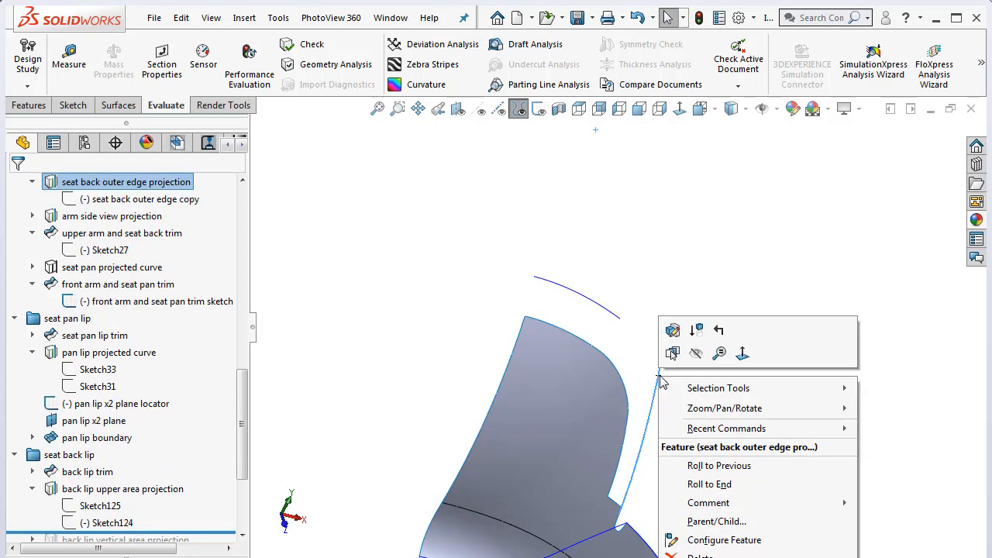
click(696, 353)
scroll(673, 411, up, 3)
middle_drag(670, 400, 596, 379)
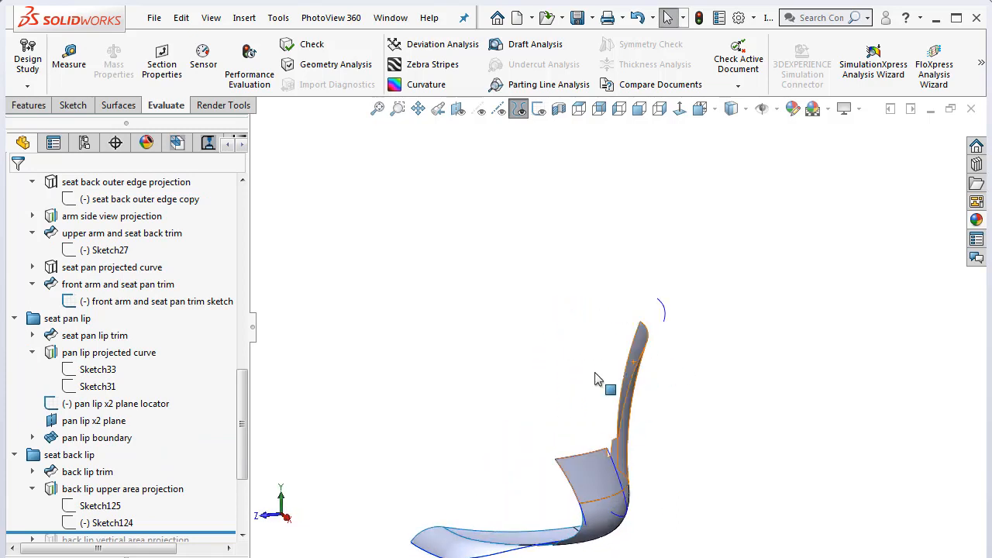
Roll the history forward past back lip vertical area projection and expand it to list its source sketches
scroll(191, 493, down, 3)
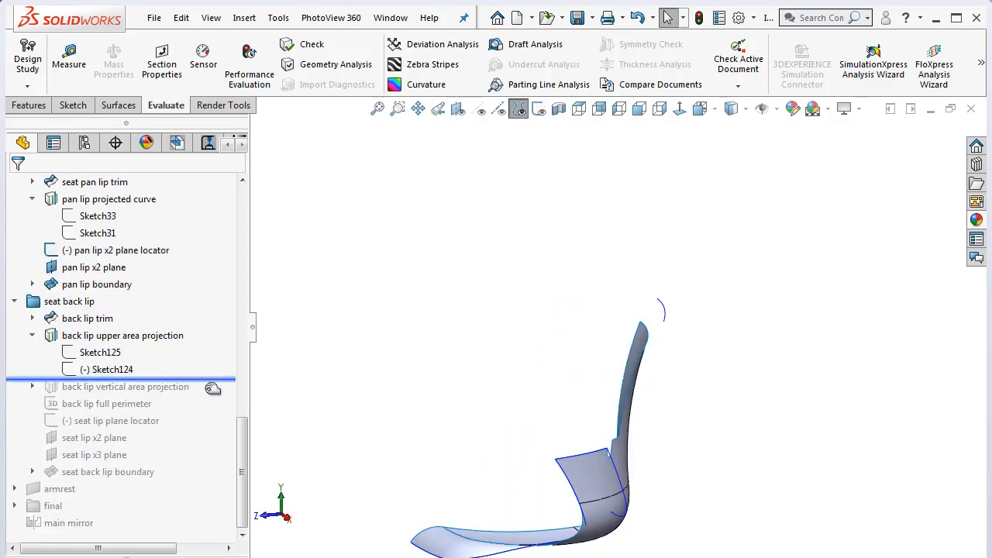
drag(207, 388, 43, 403)
click(33, 387)
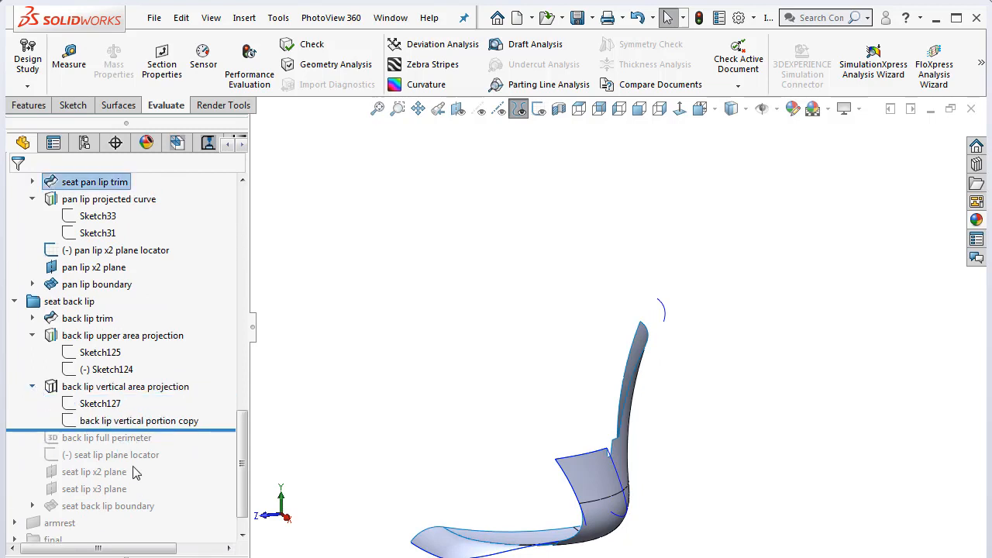
Highlight the back lip vertical portion copy sketch and compare it from the front with the model's other sketches, then hide the sketches again
click(106, 420)
middle_drag(401, 436, 542, 395)
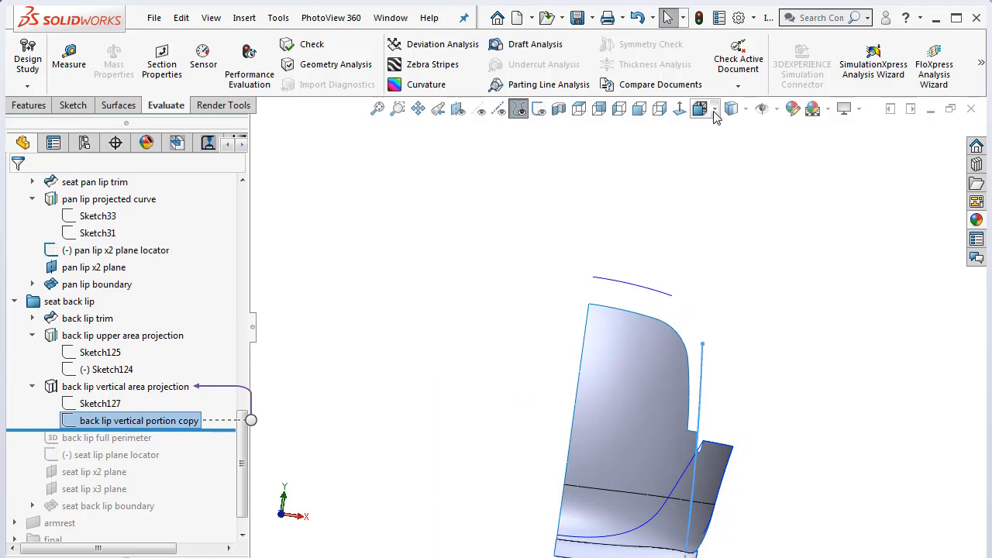
click(712, 109)
click(717, 175)
scroll(653, 153, down, 4)
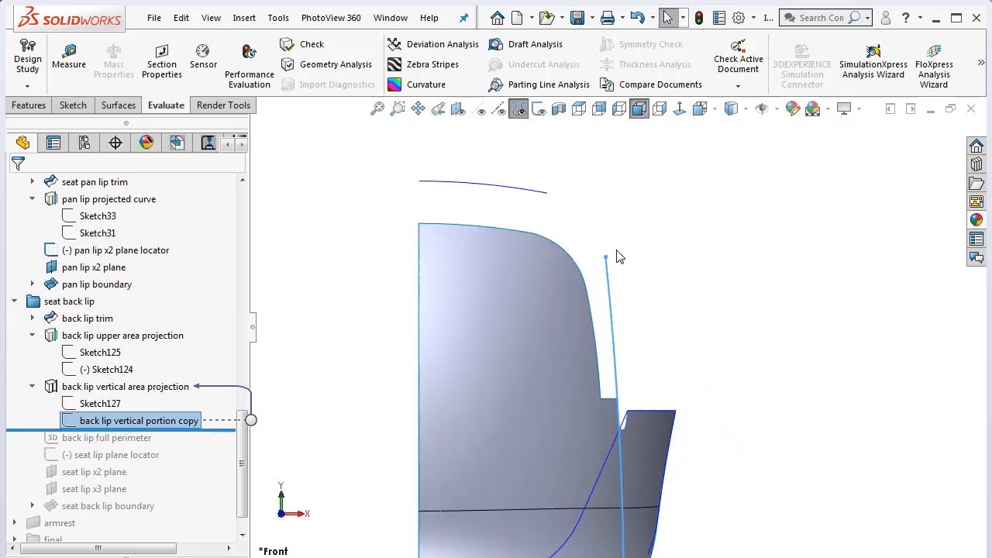
click(539, 110)
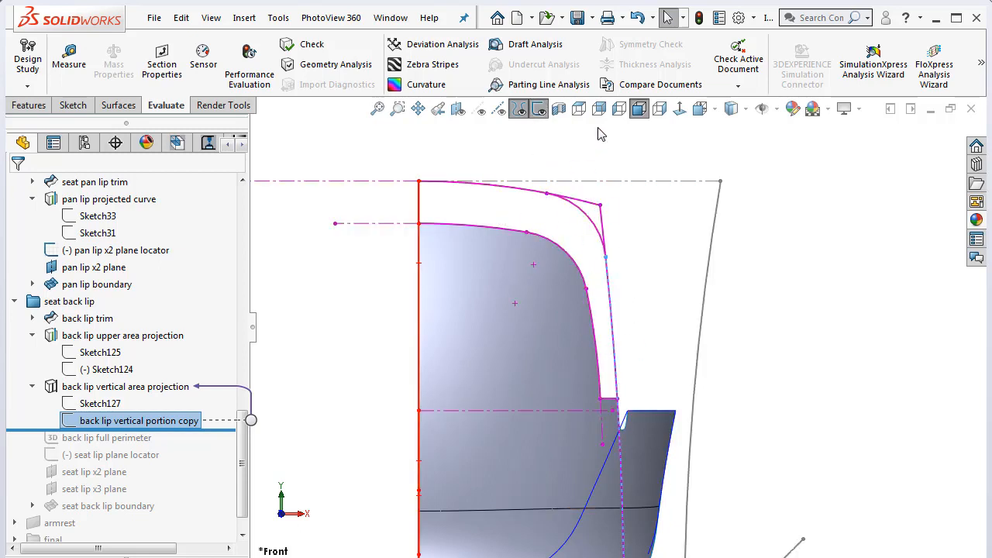
click(540, 110)
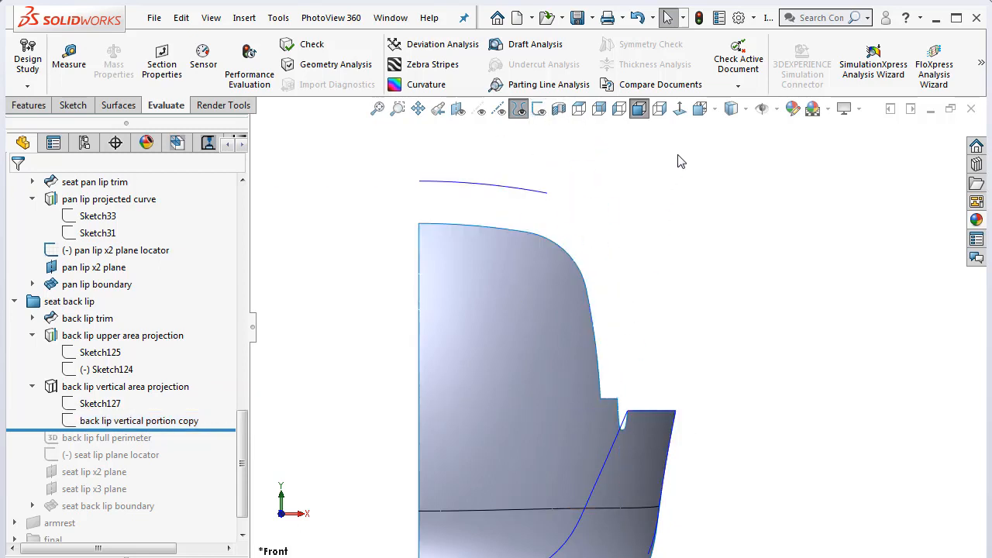
Open Sketch127 for editing in the right view, examine its spline against the displayed layout sketches, and exit the sketch
click(713, 109)
click(718, 177)
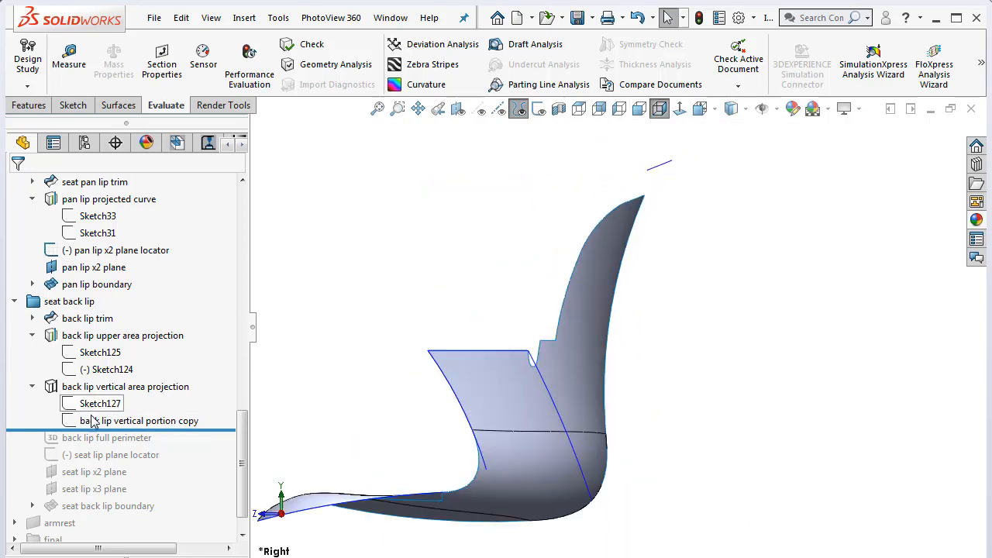
right_click(101, 407)
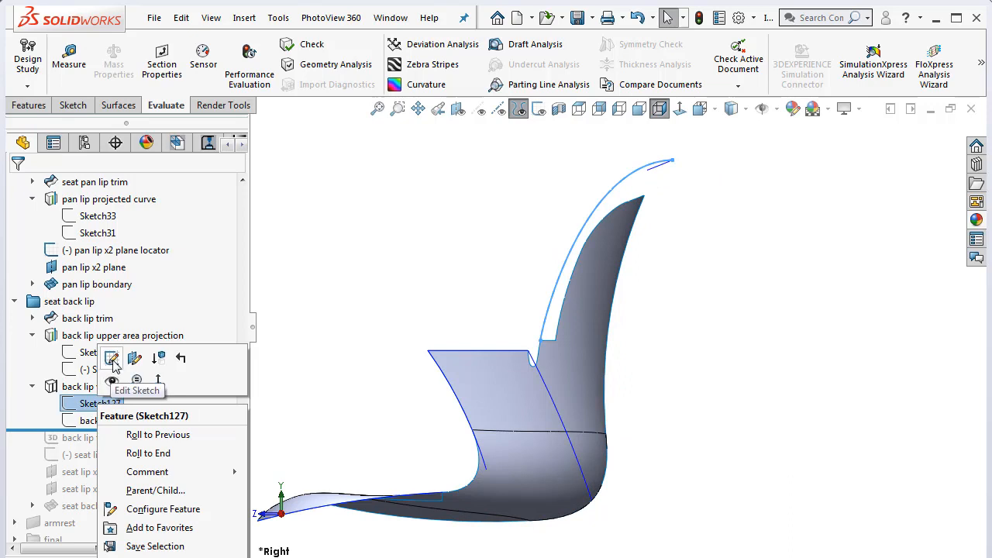
click(111, 358)
scroll(547, 234, down, 2)
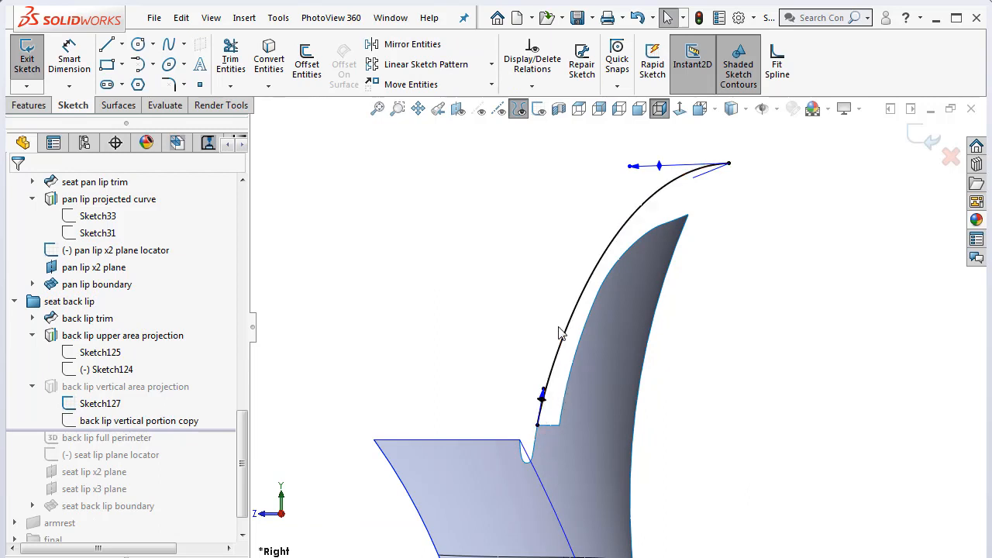
click(539, 109)
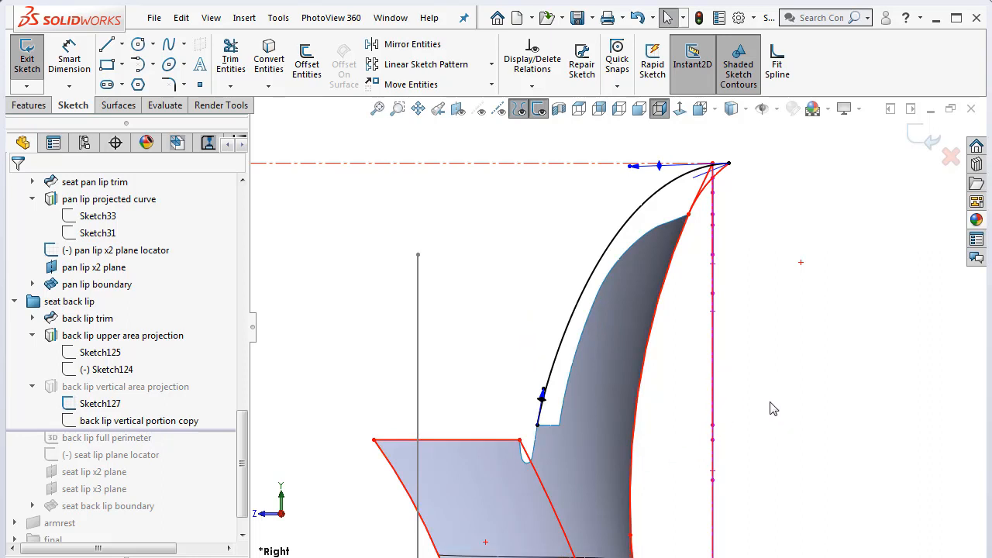
scroll(652, 211, down, 3)
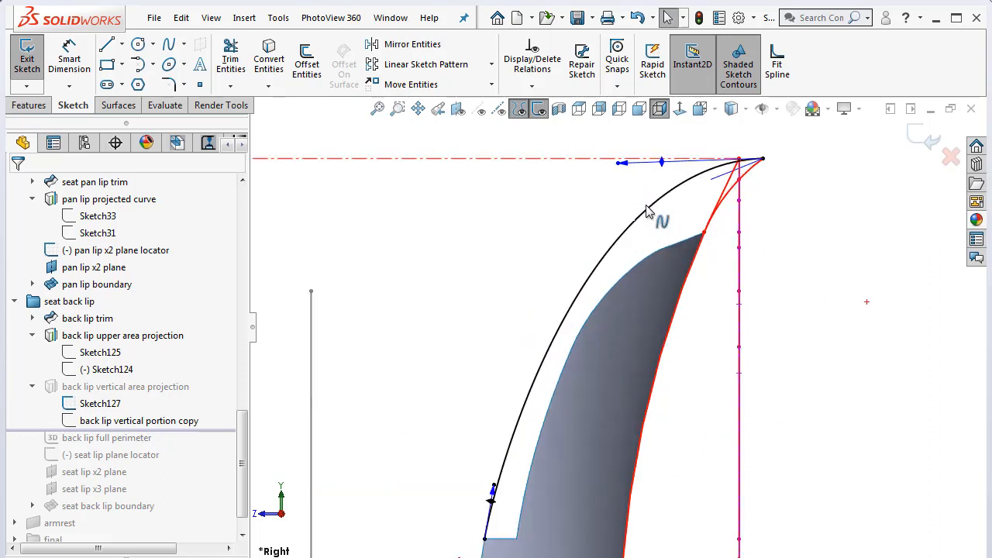
click(923, 145)
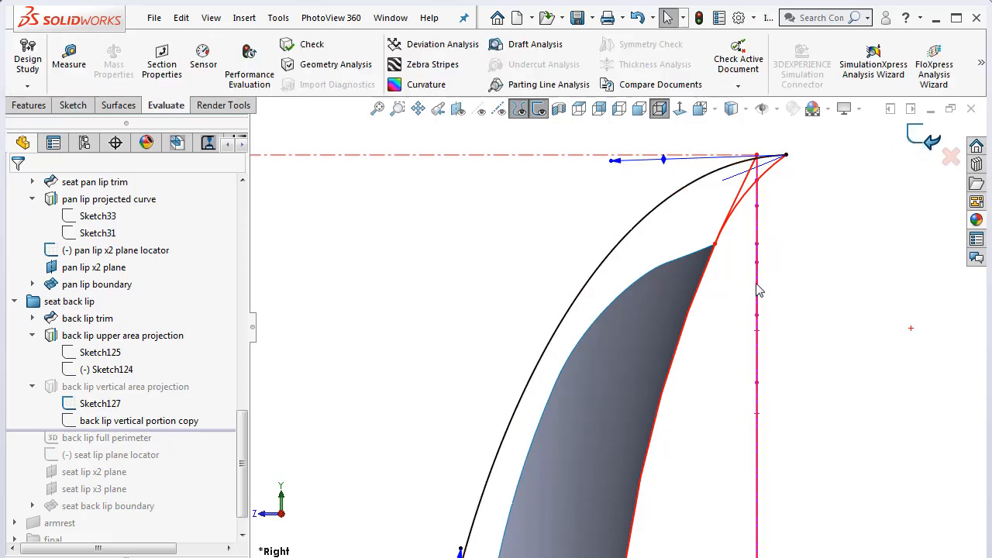
Show the back lip vertical area projection curve with the sketches hidden and view it from the front of the seat back
scroll(690, 339, up, 5)
middle_drag(691, 339, 587, 136)
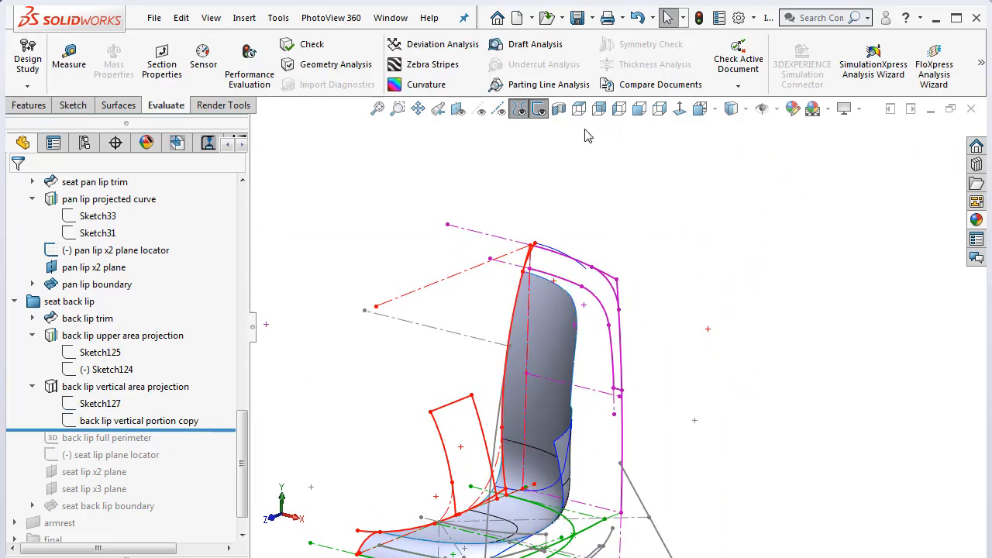
right_click(174, 386)
click(620, 321)
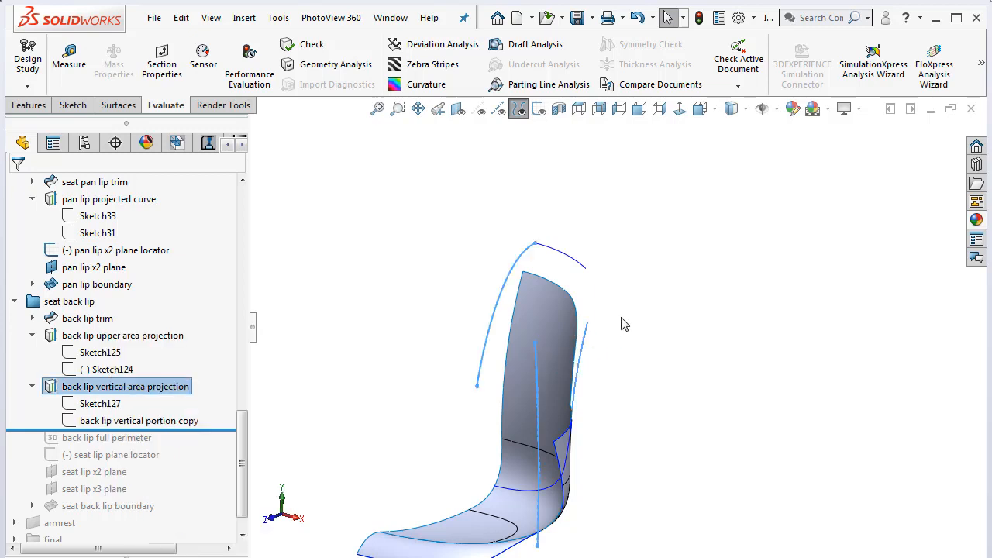
click(617, 323)
mouse_move(617, 322)
middle_down()
mouse_move(655, 279)
mouse_move(532, 332)
middle_up()
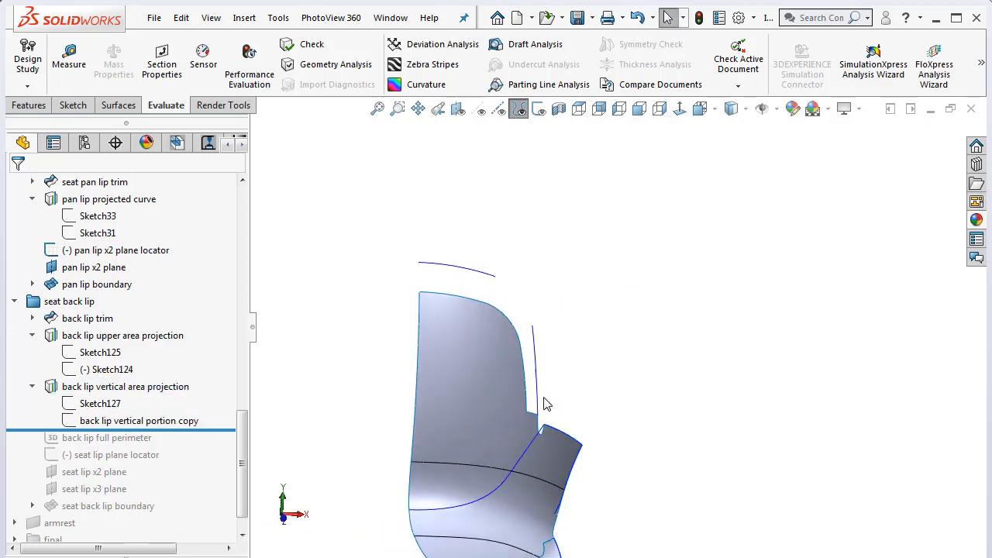
Inspect the vertical lip curve beside the seat back and hide the projected curve running across the arm wall
scroll(528, 322, down, 3)
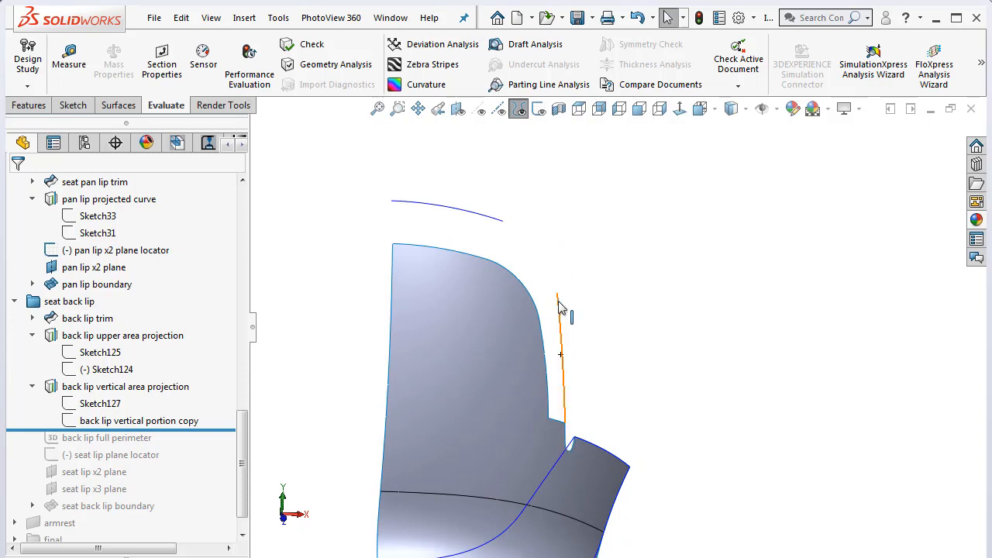
middle_drag(611, 354, 598, 330)
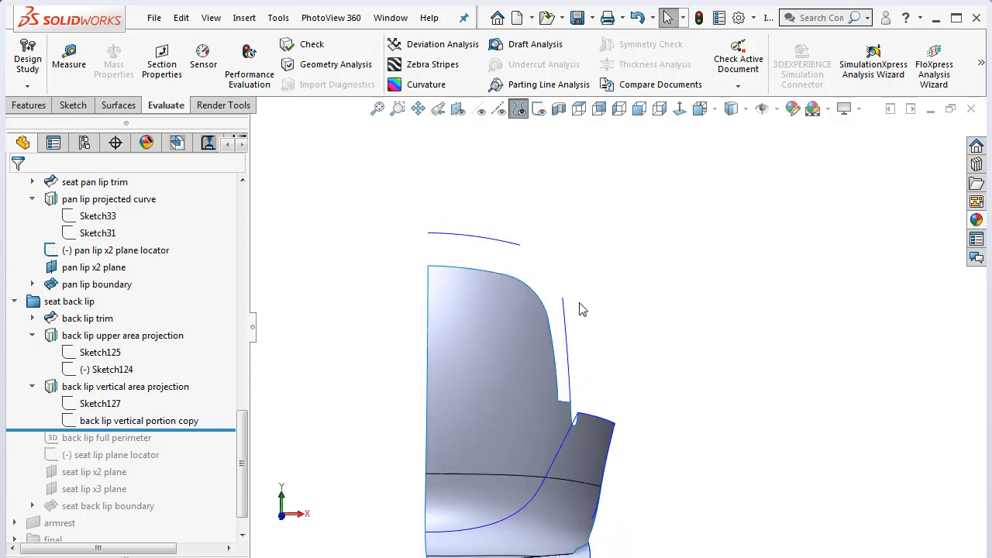
scroll(601, 348, up, 1)
scroll(602, 346, down, 1)
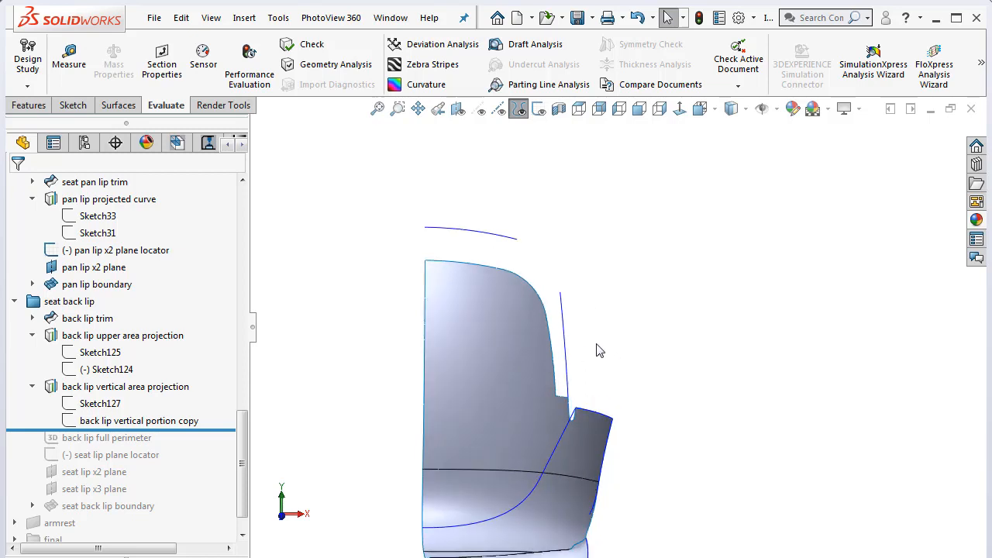
right_click(556, 441)
click(596, 419)
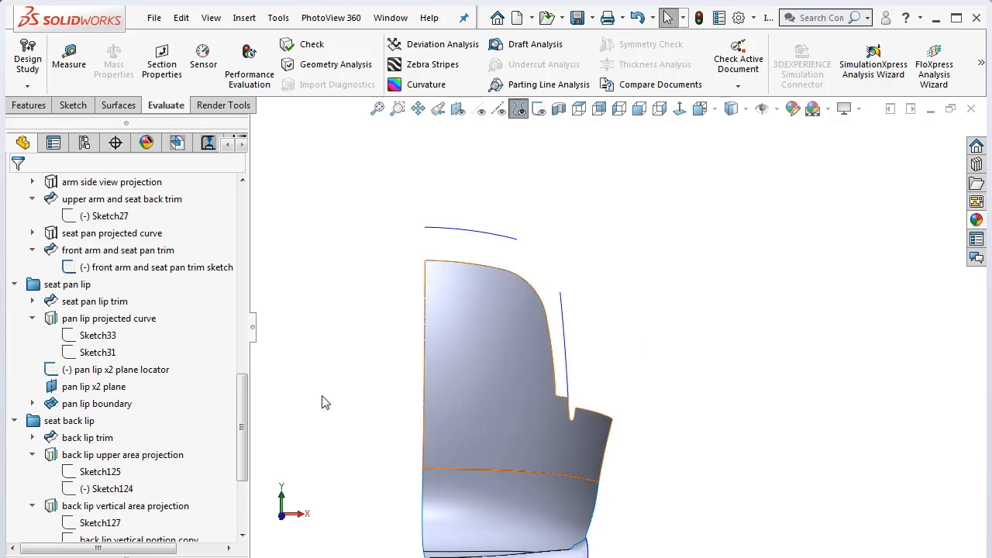
Roll the history forward past back lip full perimeter and open that 3D sketch for editing
scroll(243, 411, down, 3)
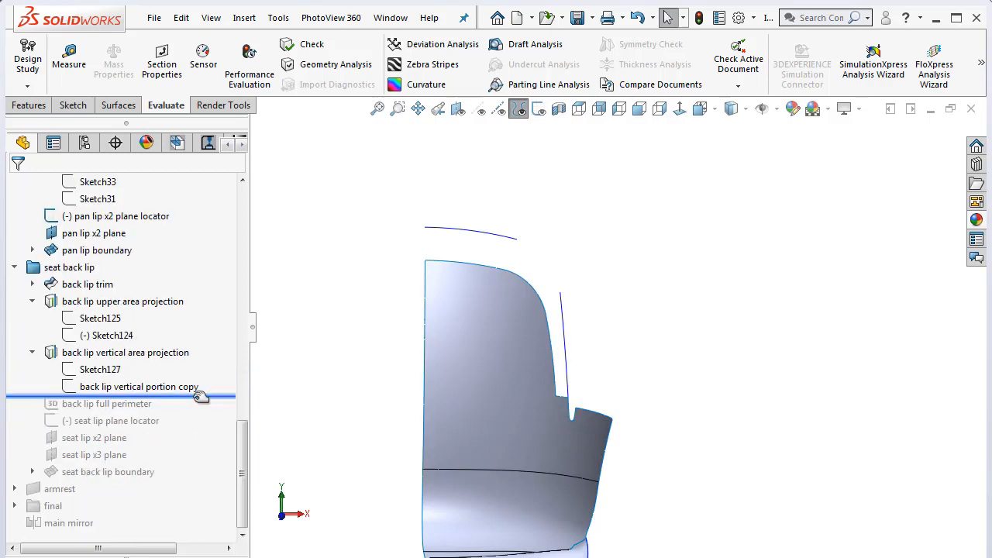
drag(200, 396, 144, 405)
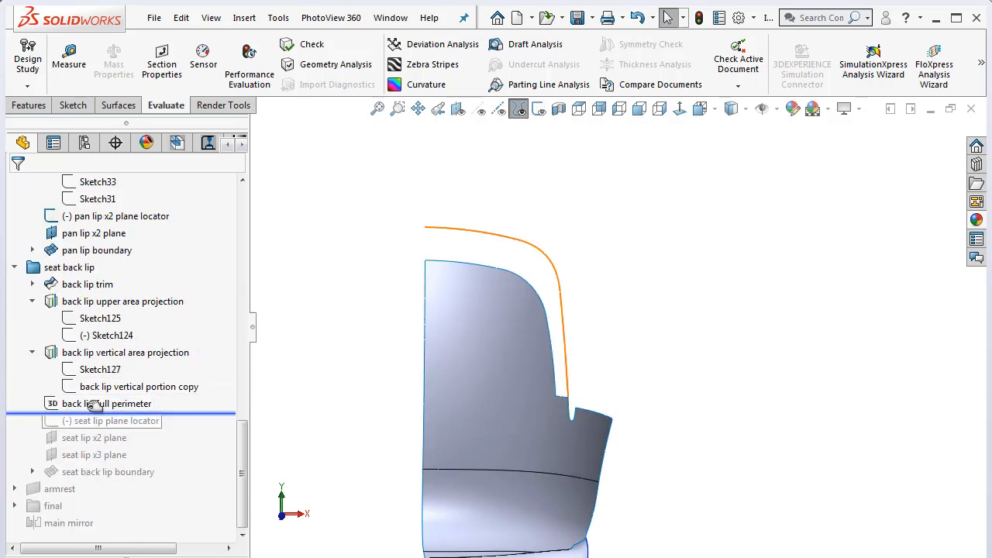
right_click(144, 404)
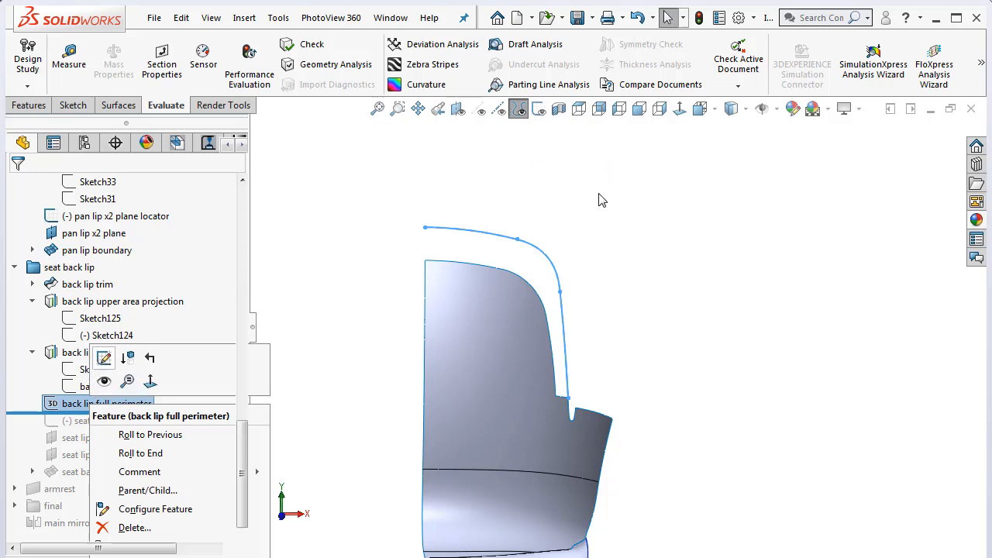
scroll(547, 236, down, 4)
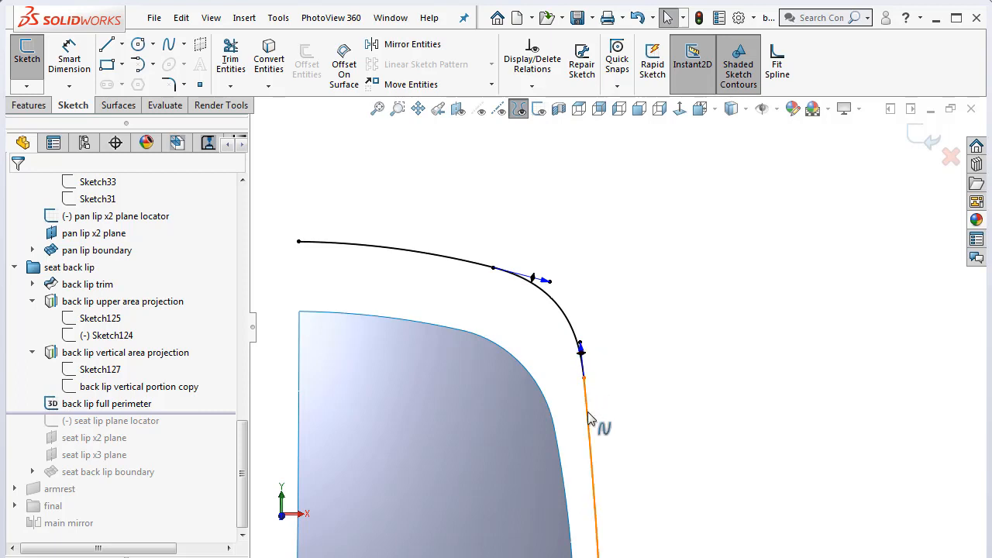
Examine the corner spline of the 3D perimeter sketch from the right and front against the displayed layout sketches
click(732, 109)
click(739, 181)
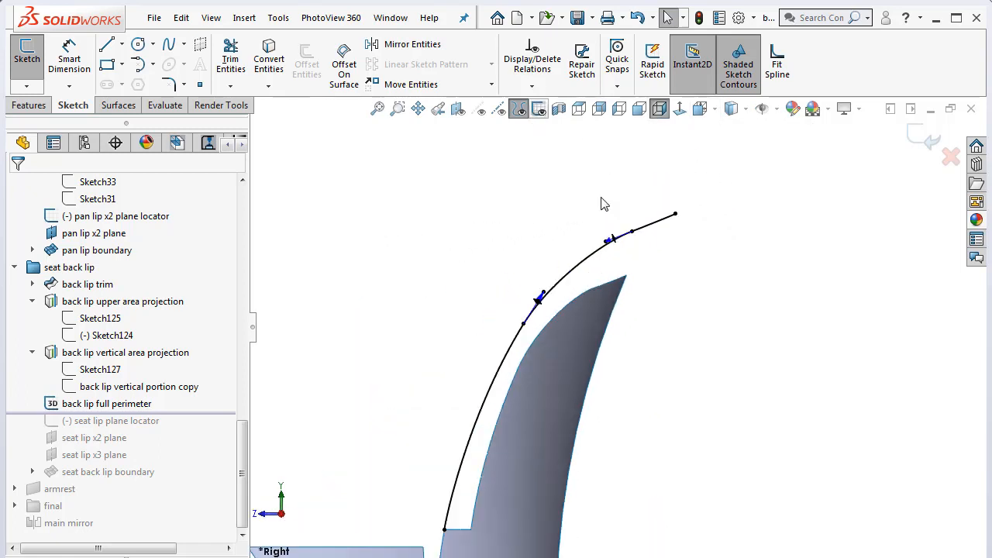
scroll(620, 206, down, 3)
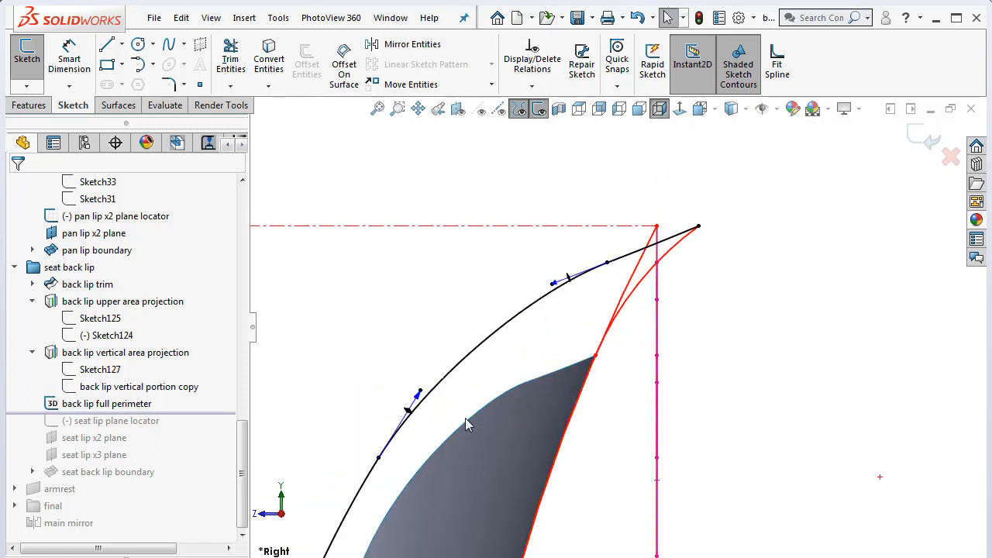
scroll(534, 369, up, 2)
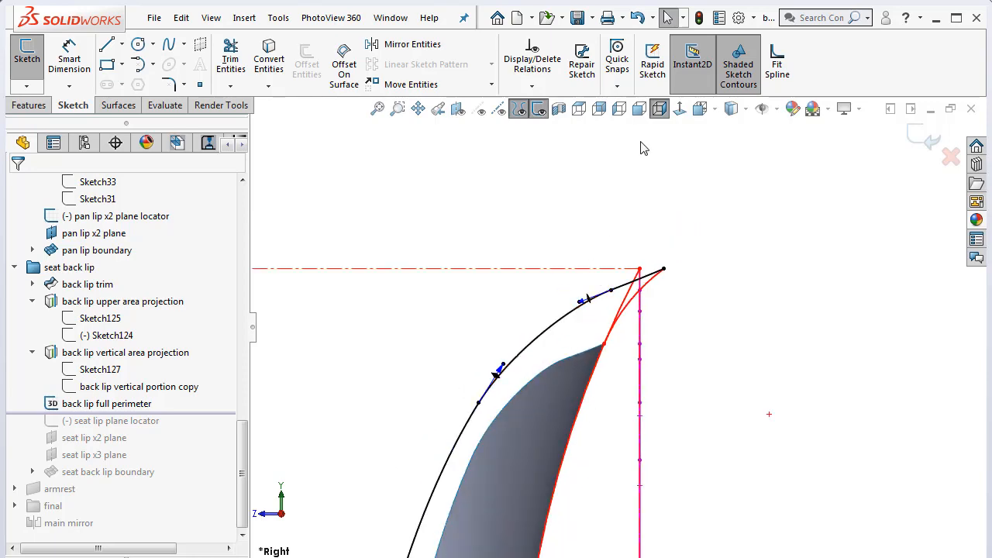
click(713, 110)
click(722, 171)
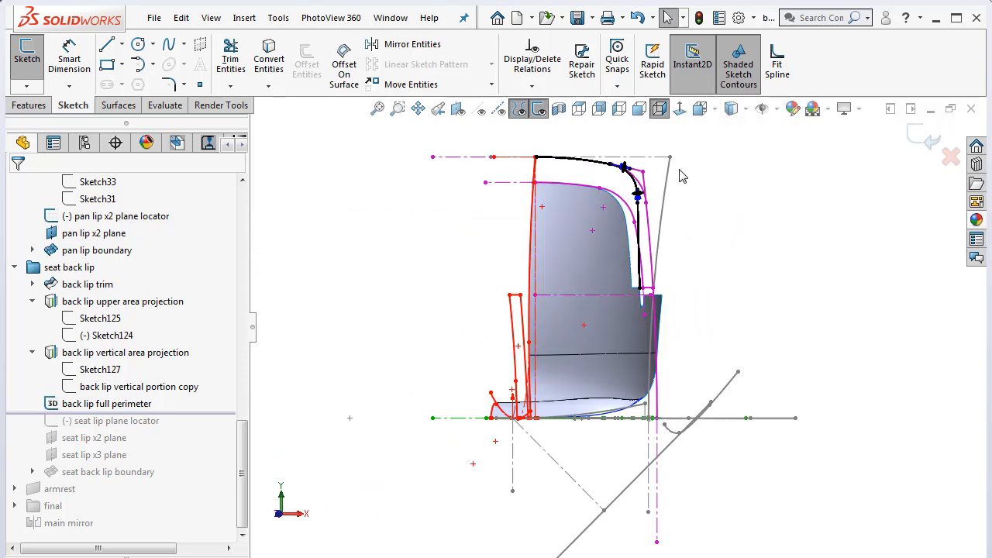
scroll(632, 177, down, 8)
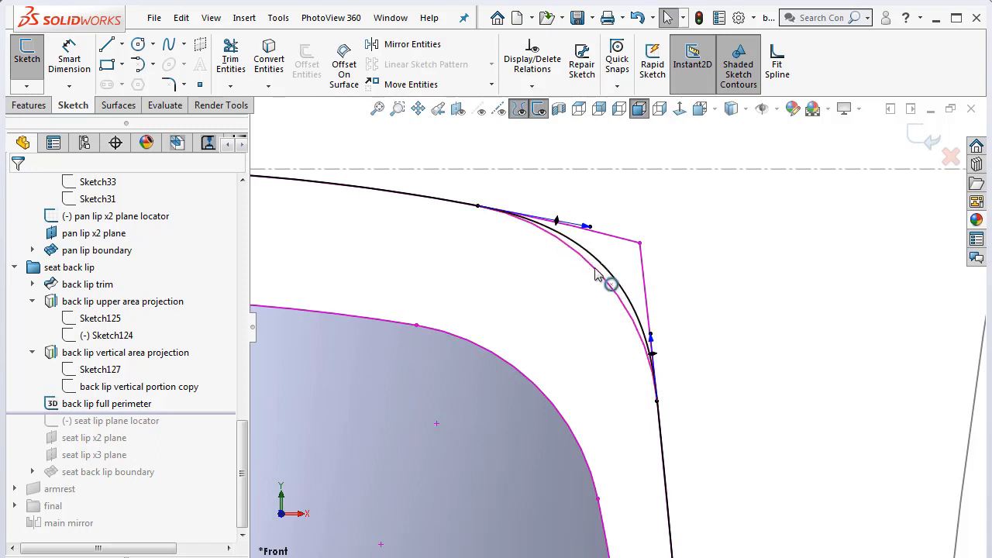
Review the 3D perimeter sketch from the right and at an angle with the other sketches hidden, and exit the sketch
click(729, 110)
click(740, 176)
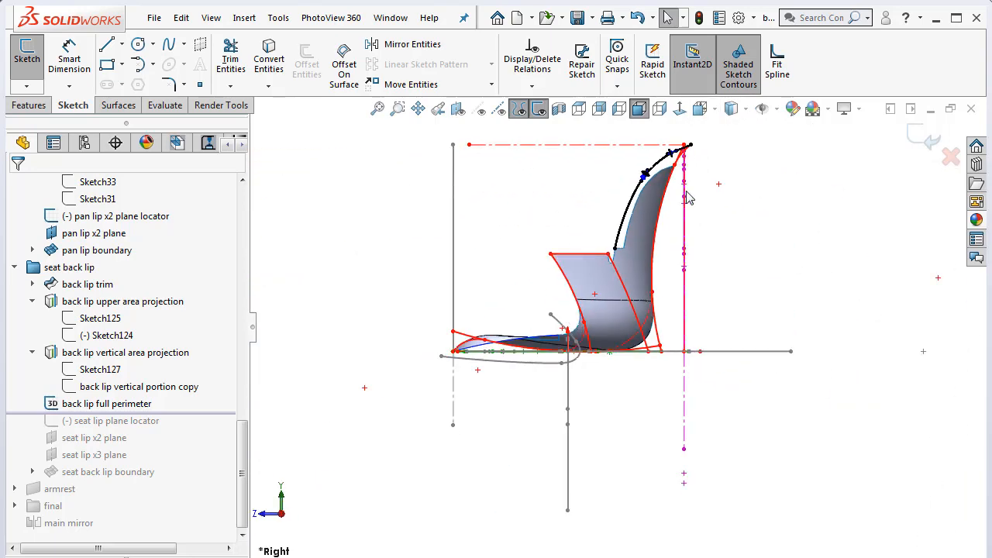
scroll(688, 199, down, 3)
mouse_move(729, 194)
middle_down()
mouse_move(665, 155)
mouse_move(776, 244)
mouse_move(554, 128)
middle_up()
click(539, 110)
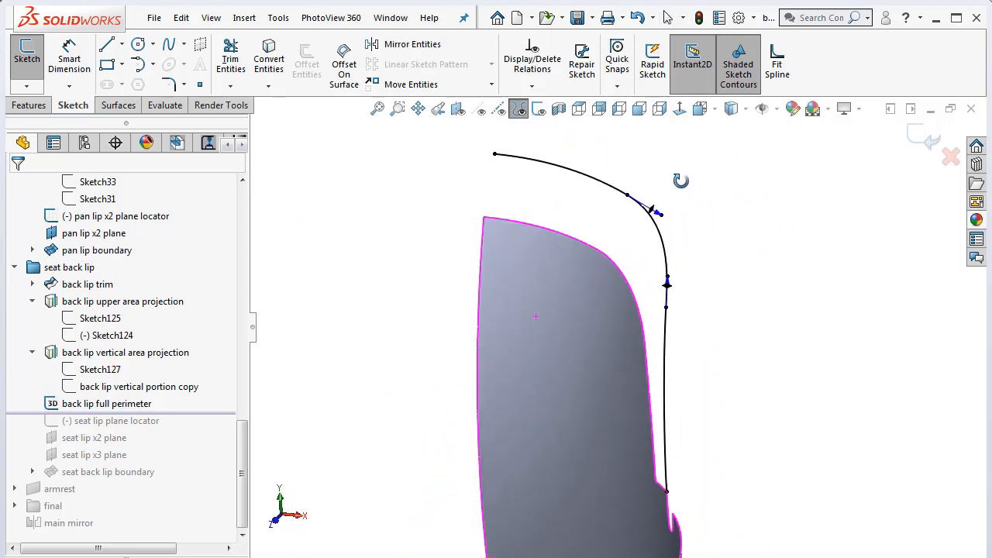
click(708, 276)
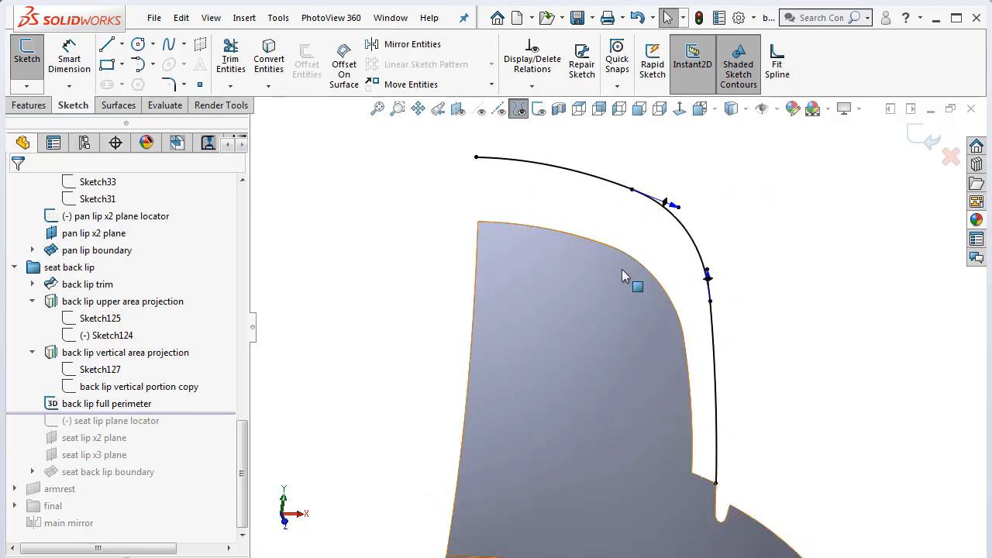
scroll(639, 252, down, 1)
scroll(653, 286, up, 2)
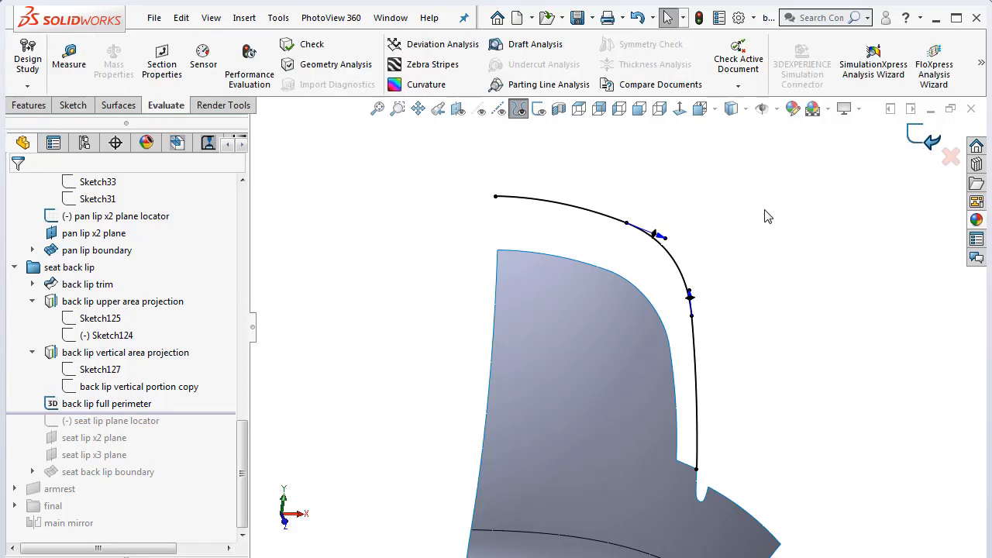
scroll(677, 356, up, 2)
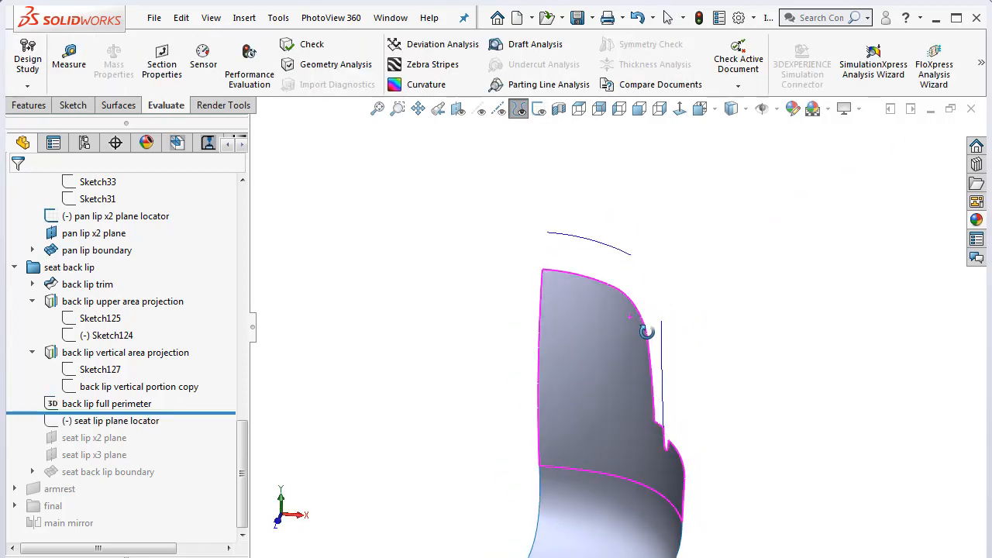
Switch the display from curves to sketches and show the back lip full perimeter 3D sketch
click(520, 110)
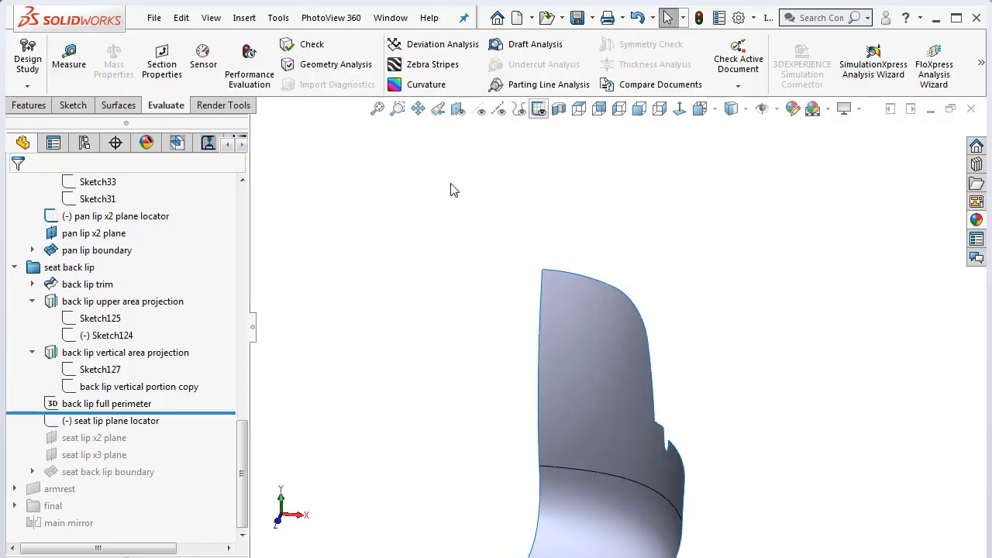
right_click(116, 405)
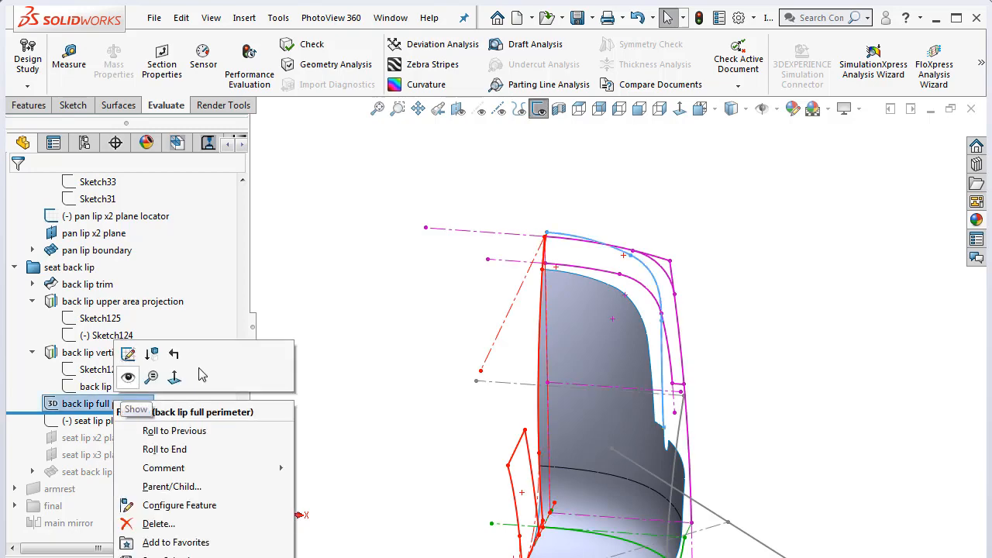
click(684, 275)
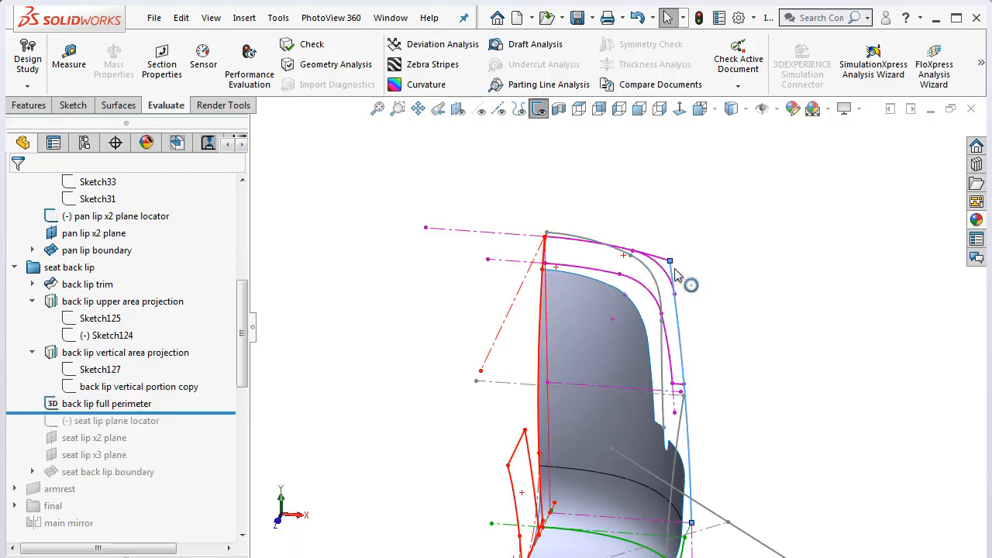
Hide the Seatback Front Layout sketch around the seat back
right_click(676, 275)
key(Escape)
click(727, 313)
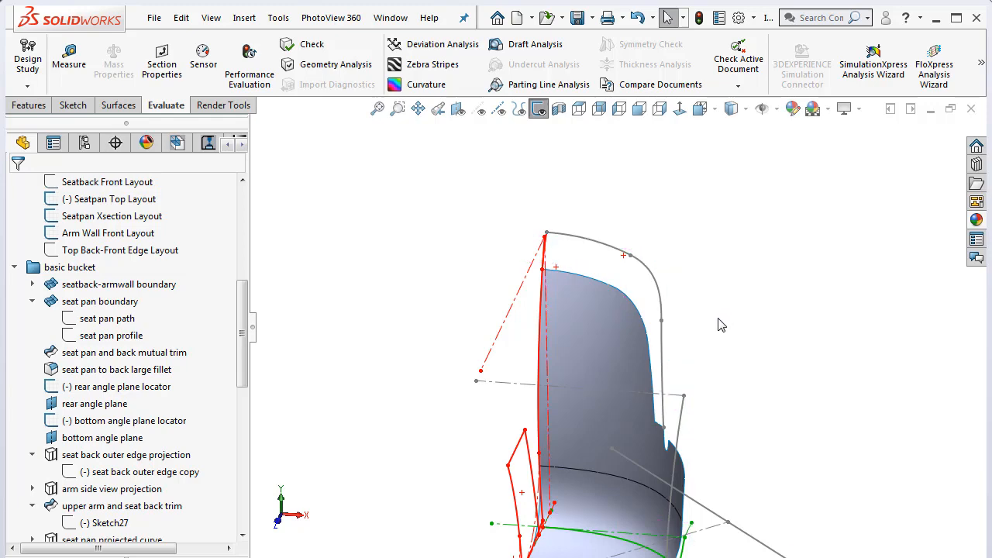
Examine the back lip full perimeter sketch against the trimmed seat back edge, down to its lower end near the arm notch
mouse_move(718, 319)
middle_down()
mouse_move(733, 261)
mouse_move(713, 297)
mouse_move(640, 297)
middle_up()
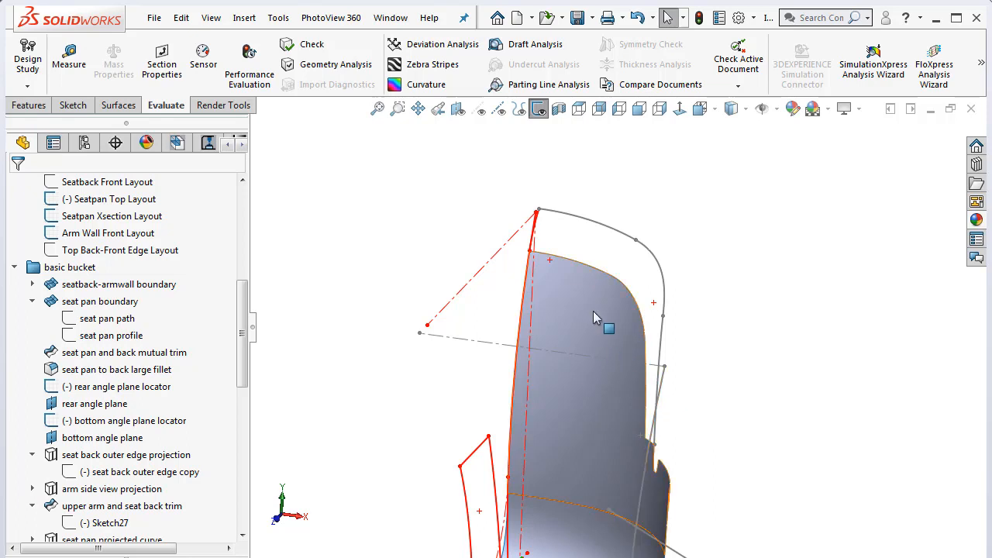
middle_drag(593, 318, 687, 248)
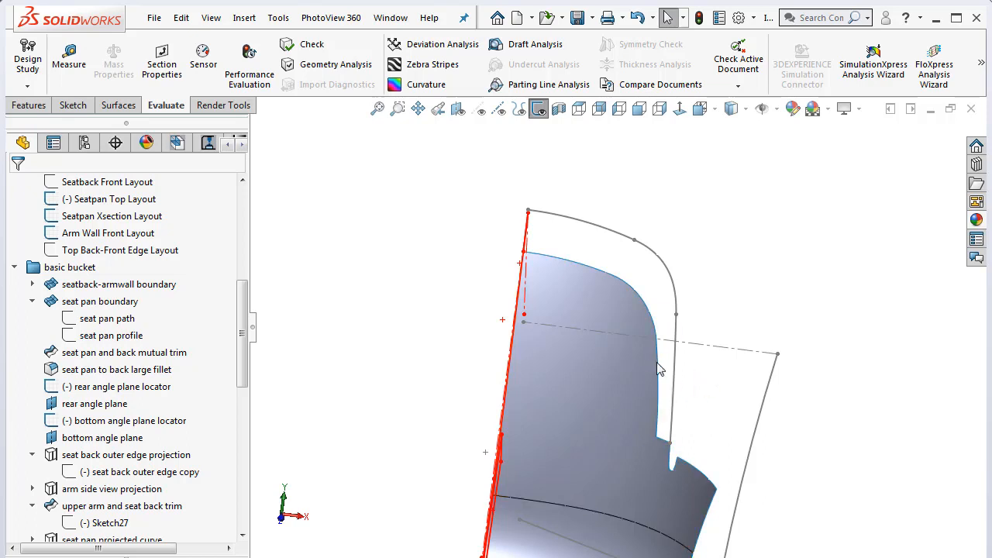
scroll(675, 377, down, 2)
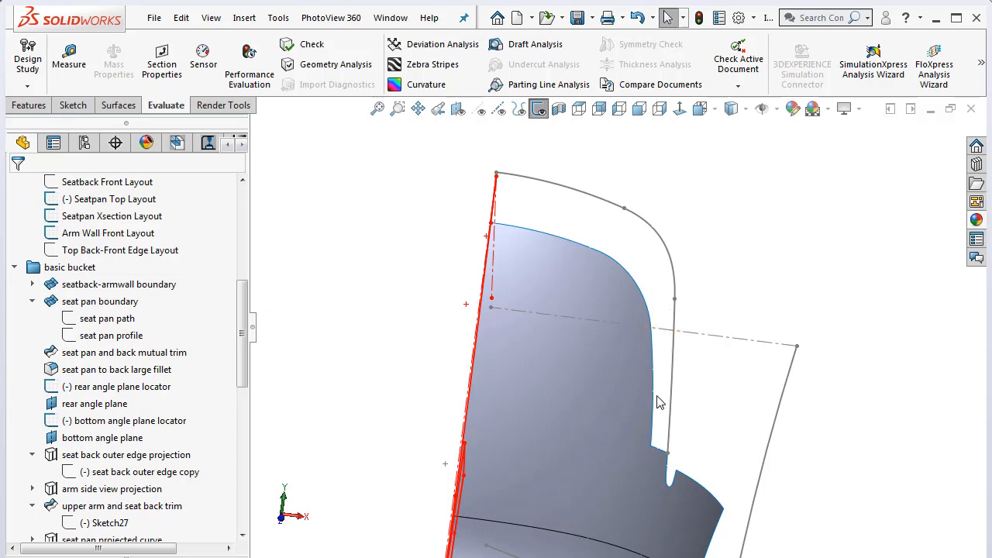
mouse_move(682, 405)
middle_down()
mouse_move(671, 404)
mouse_move(620, 453)
middle_up()
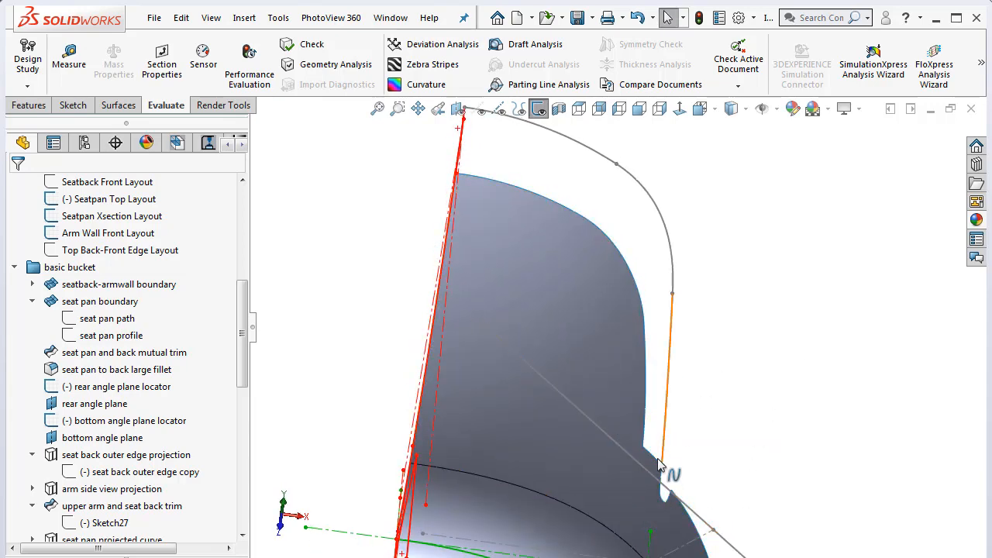
click(651, 456)
click(713, 474)
Roll the feature history forward to include the seat lip plane locator sketch
scroll(240, 457, down, 1)
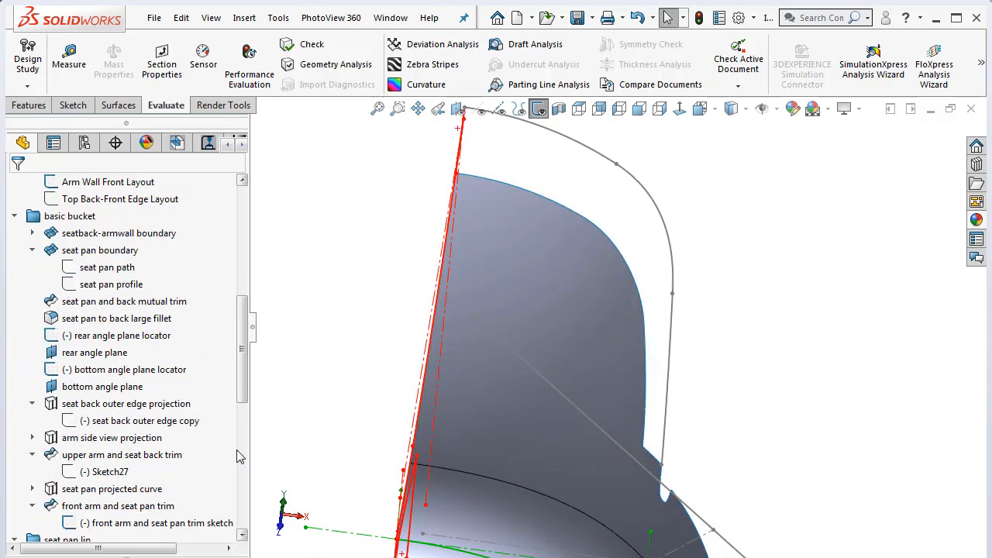
scroll(233, 450, down, 8)
scroll(198, 488, up, 2)
scroll(175, 488, down, 2)
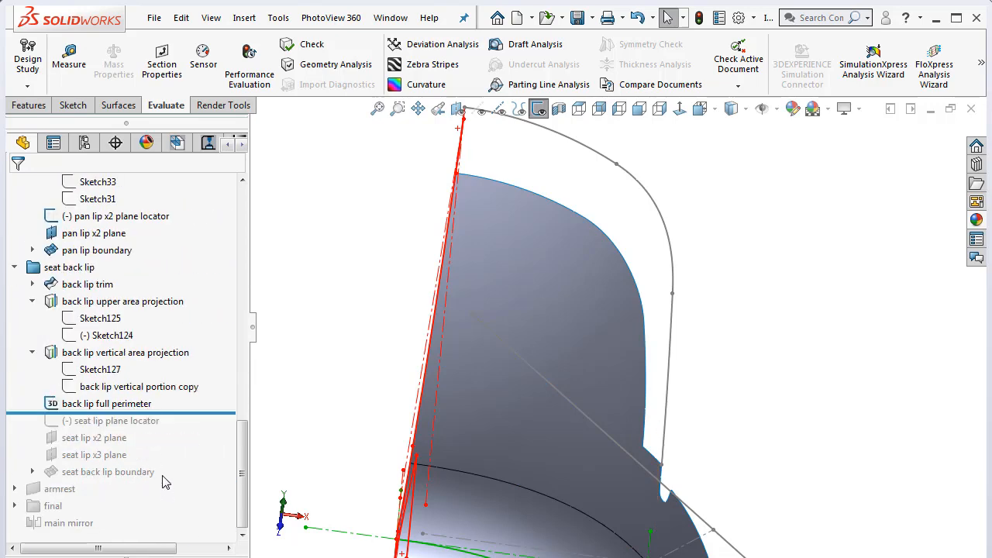
drag(193, 410, 190, 429)
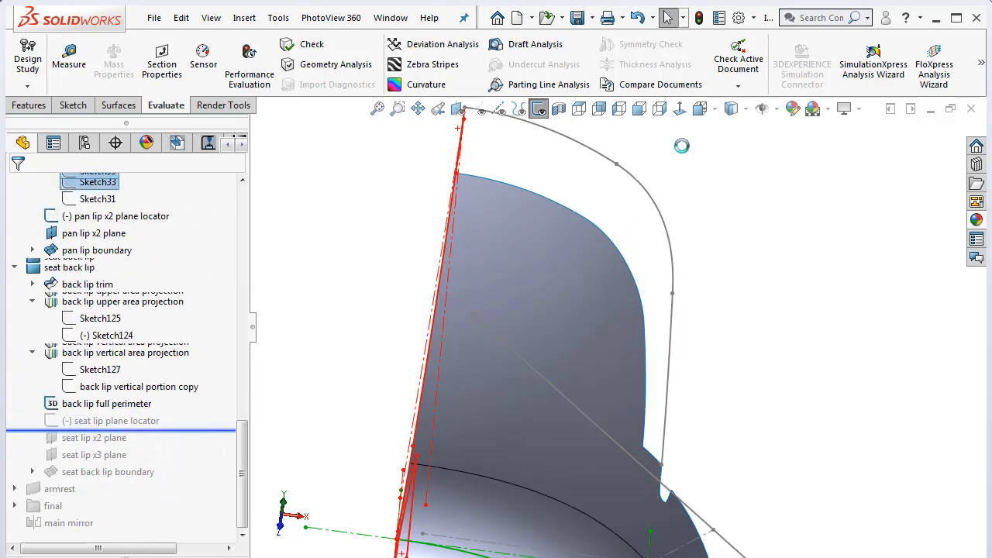
Examine the seat lip plane locator sketch and its dimensions in the front view around the seat back corner
click(715, 110)
click(726, 172)
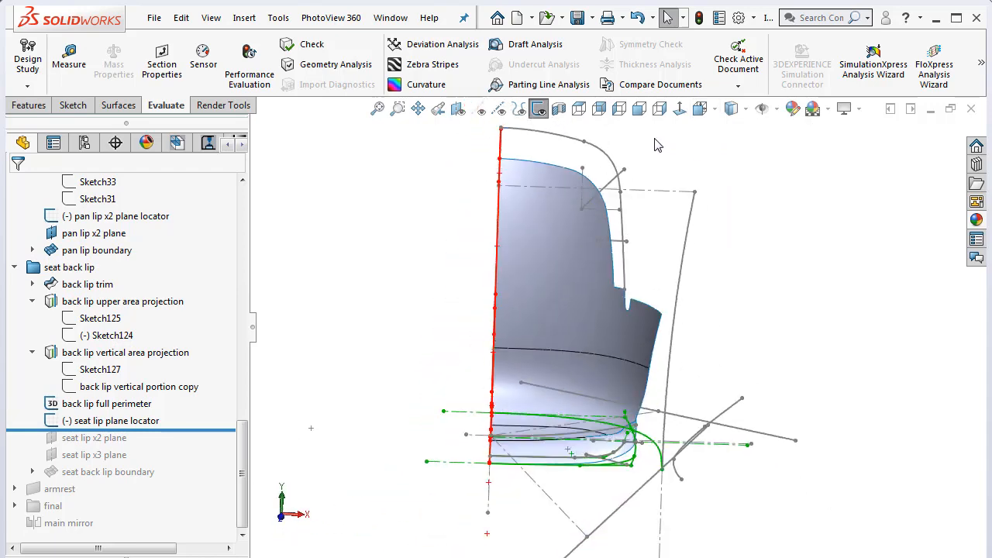
scroll(604, 151, down, 3)
click(127, 423)
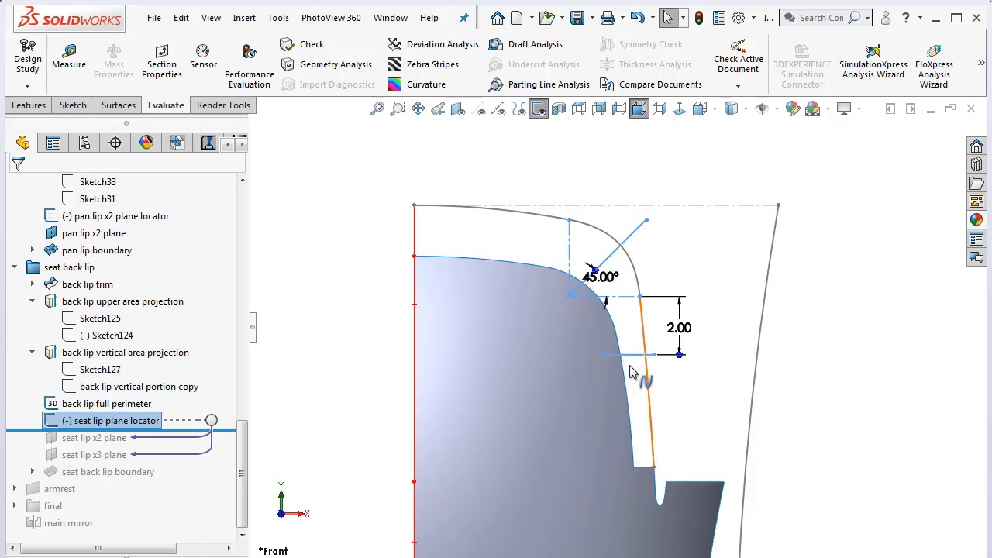
click(359, 439)
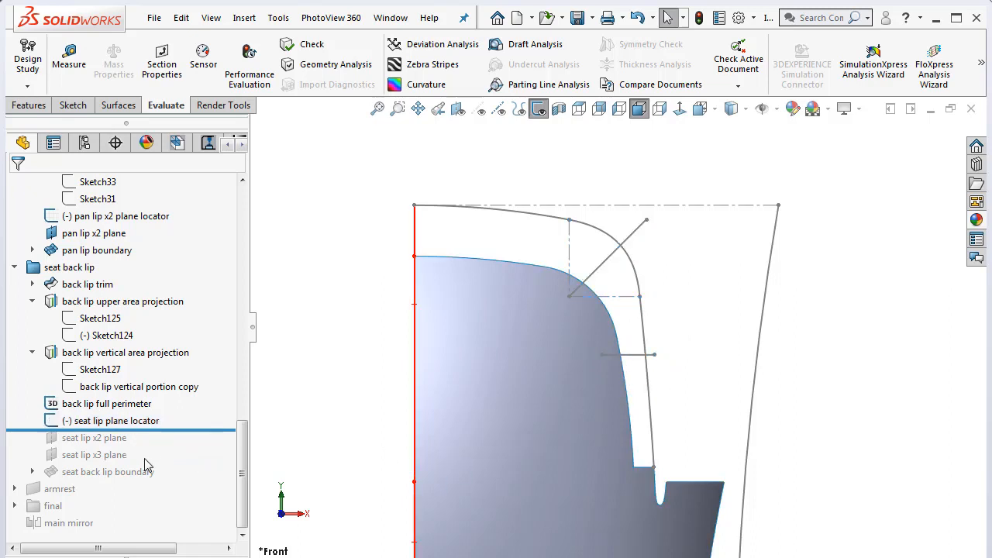
Roll the history forward through the seat lip x2 and x3 planes and highlight each plane with the sketches hidden
drag(143, 429, 146, 457)
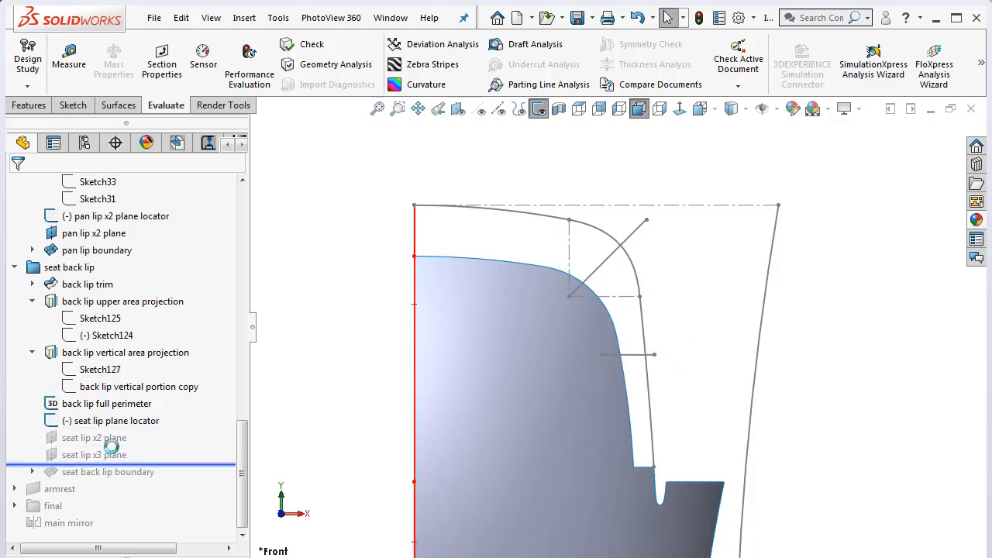
click(540, 110)
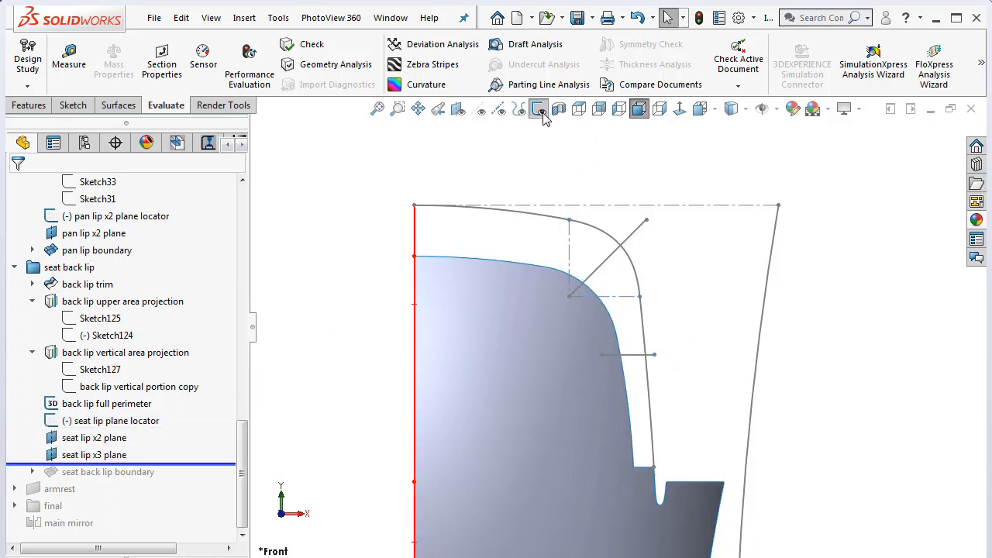
click(102, 455)
click(84, 438)
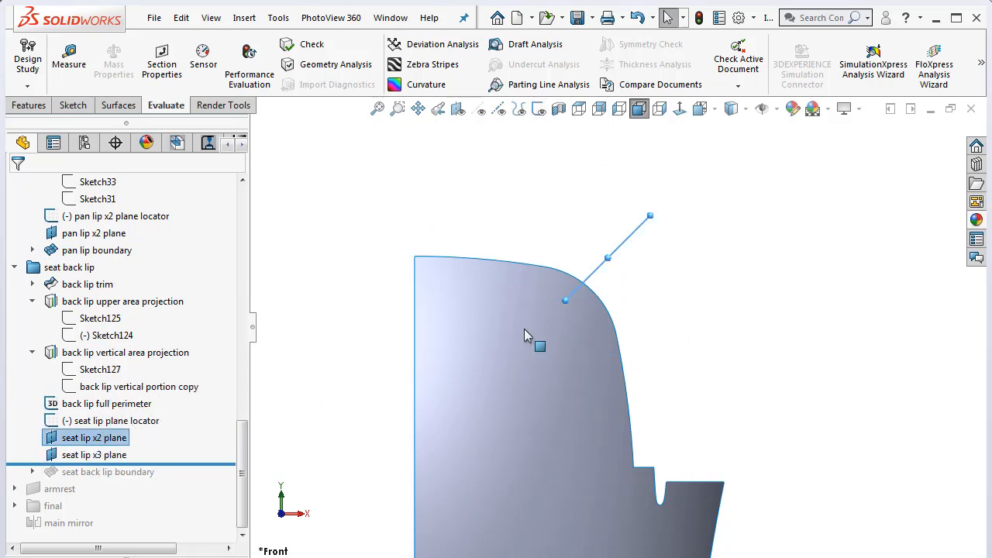
click(685, 287)
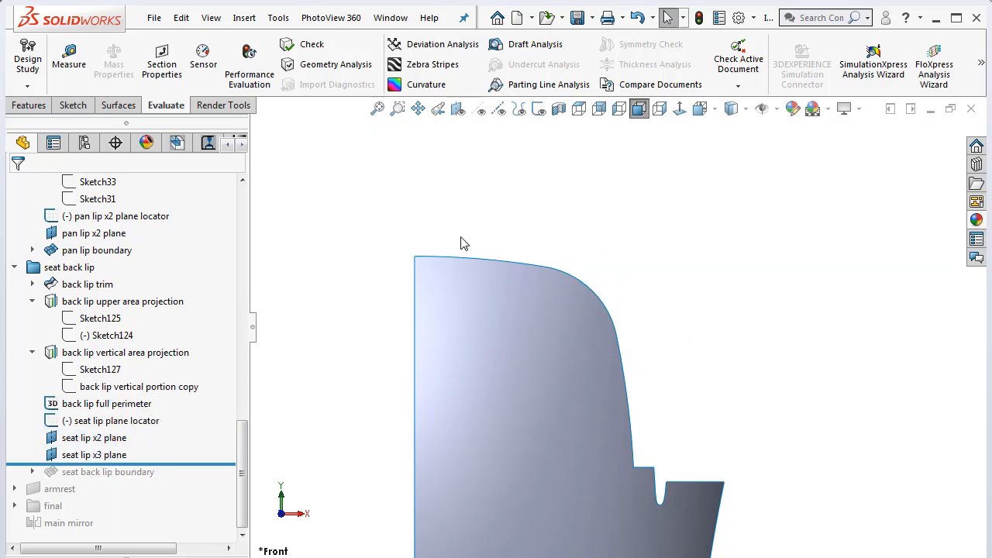
Show the sketches again and roll the history forward to include the seat back lip boundary surface
click(539, 110)
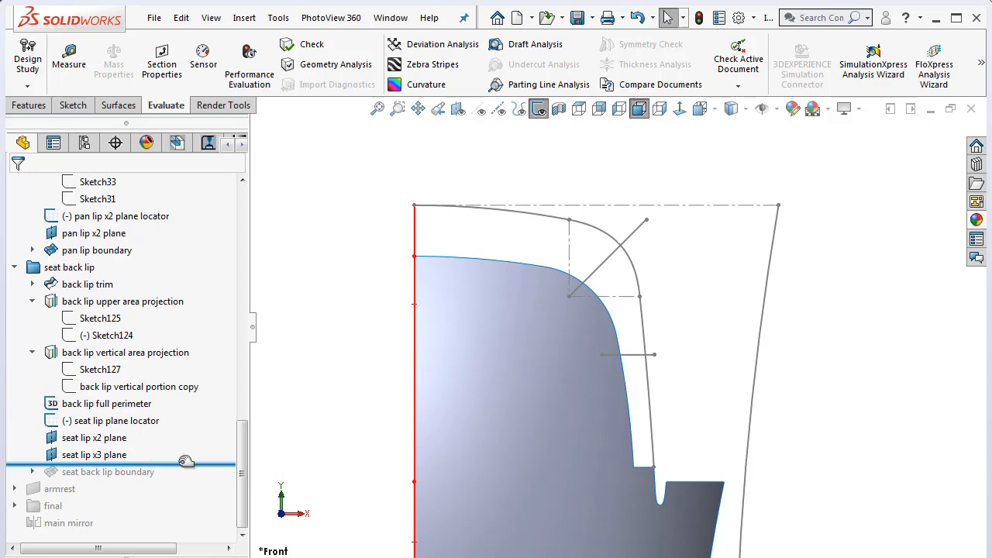
drag(188, 464, 190, 475)
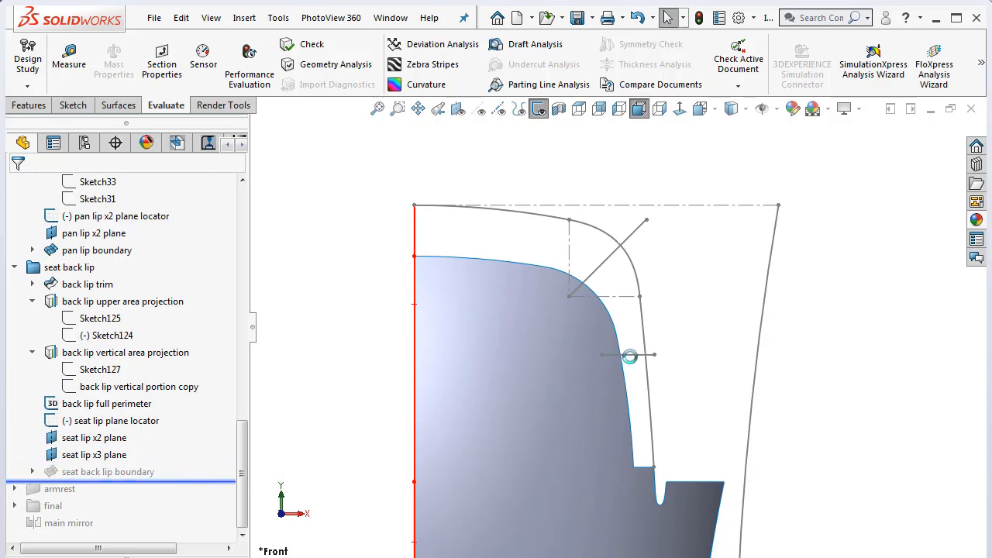
middle_drag(643, 355, 556, 325)
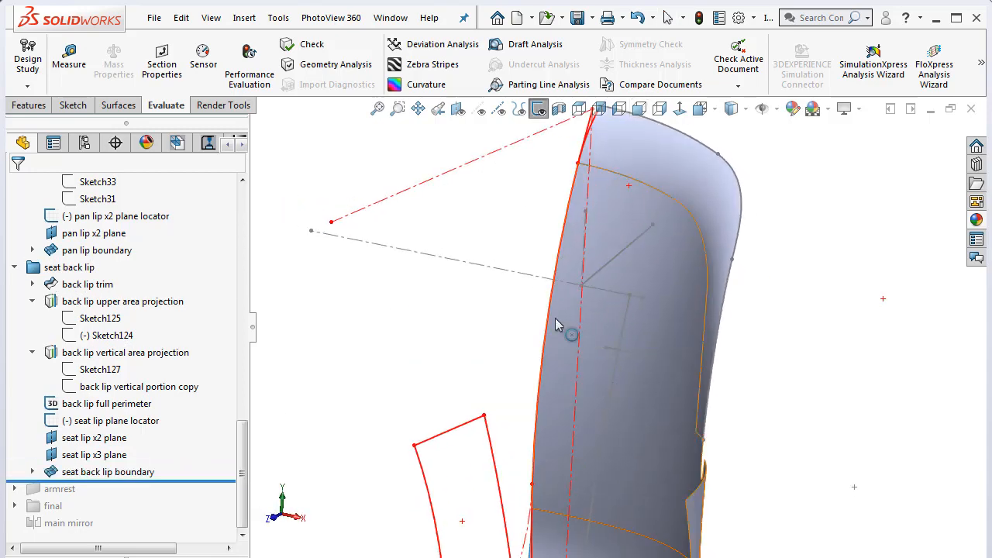
Expand the seat back lip boundary feature, hide the sketches and highlight its seat lip x1 profile on the seat back
click(36, 471)
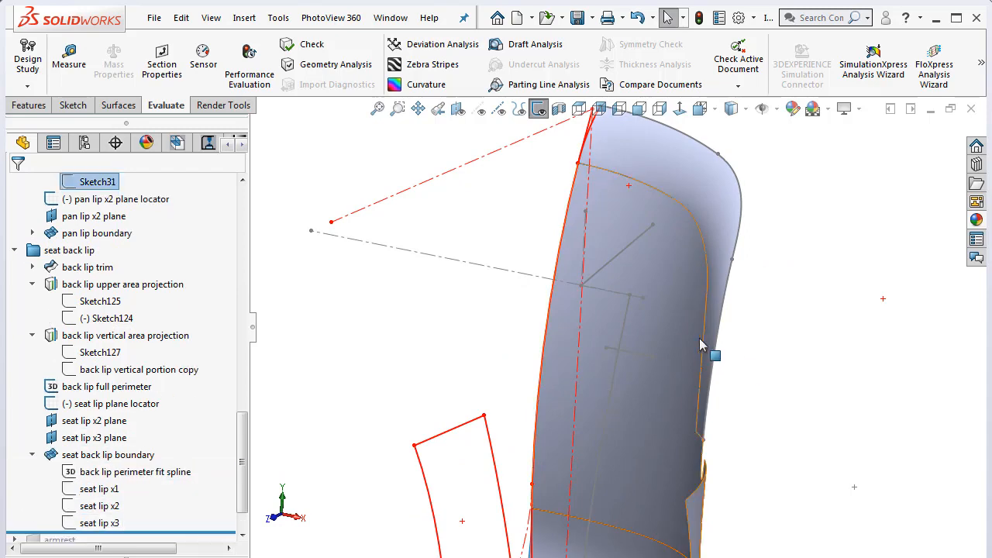
middle_drag(701, 345, 557, 546)
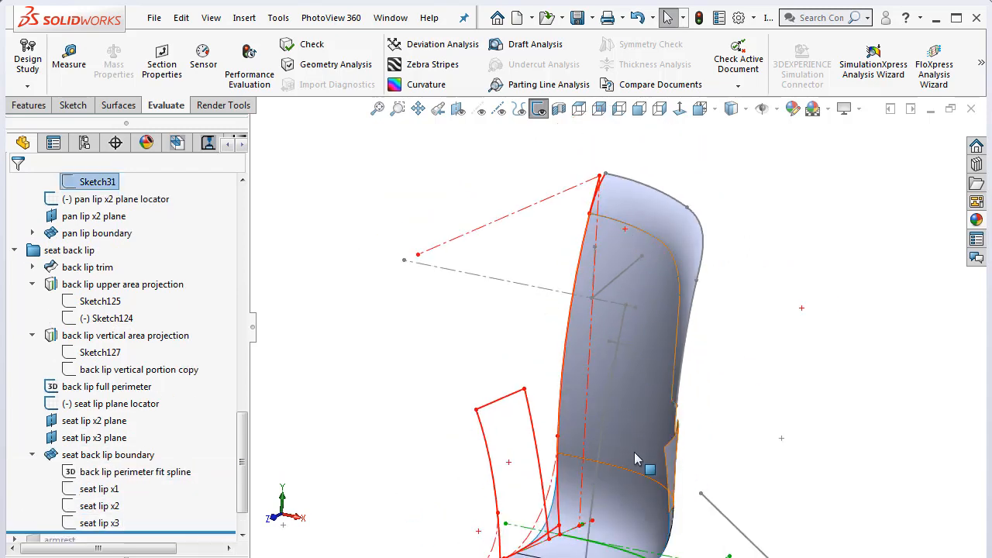
scroll(635, 458, up, 2)
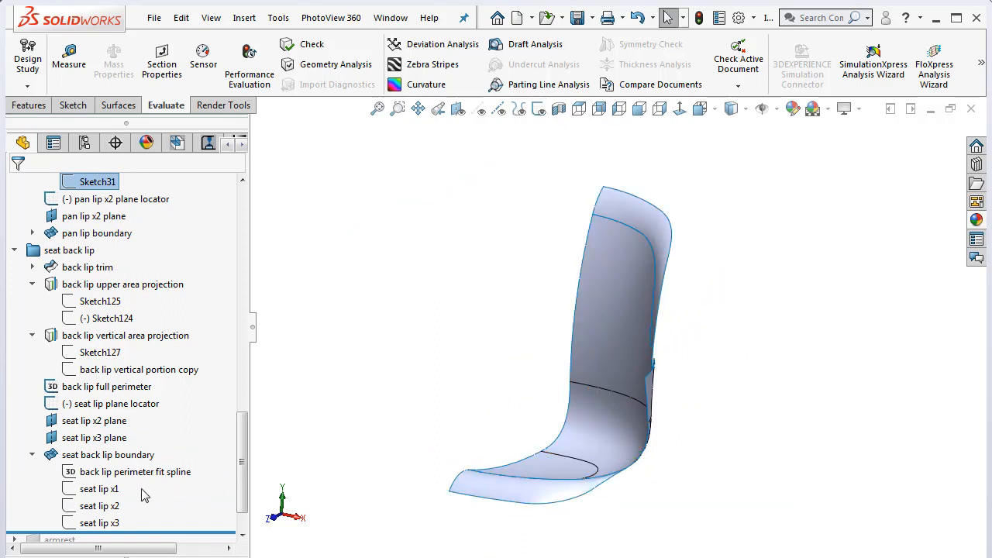
click(104, 488)
scroll(605, 213, down, 3)
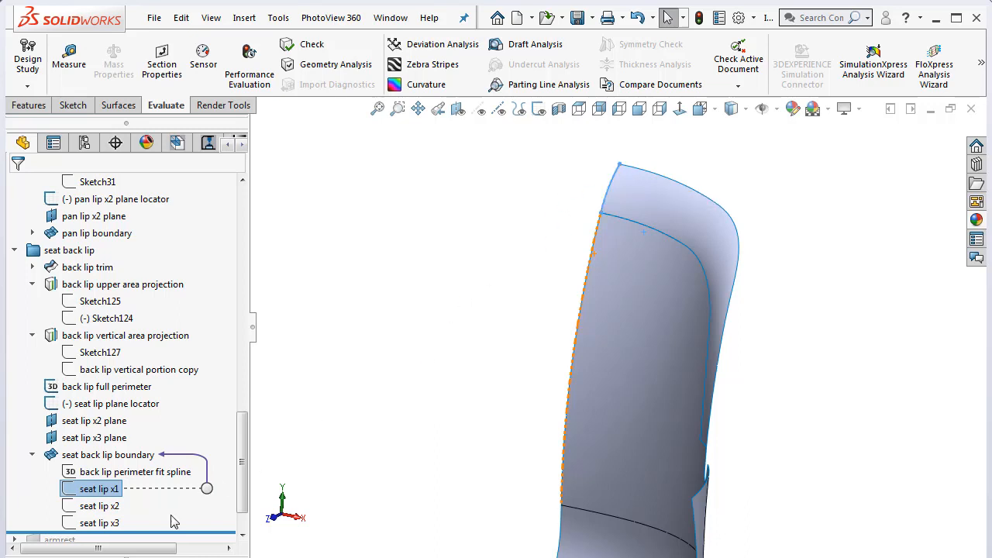
Highlight the seat lip x2 profile, view it across the upper corner of the lip, and open its sketch for editing
click(106, 506)
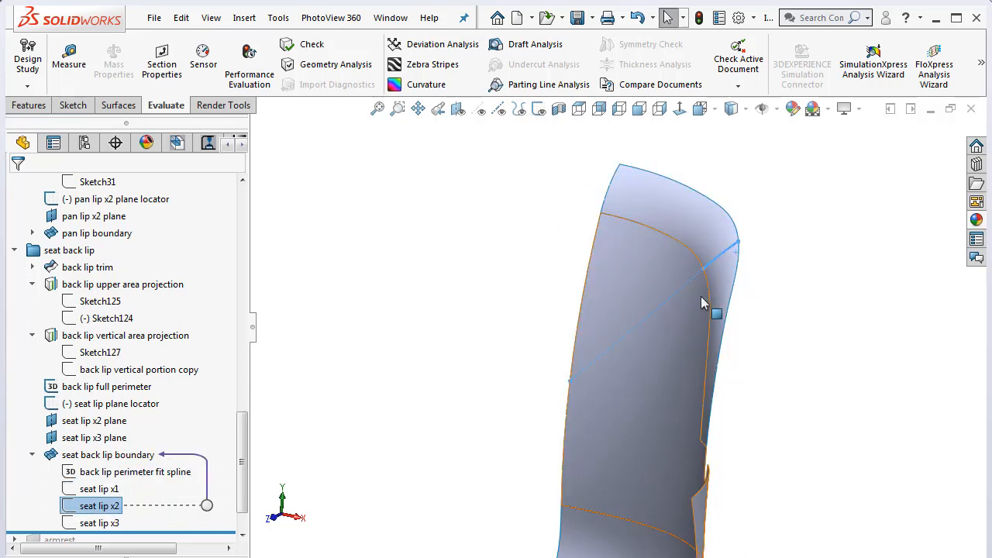
middle_drag(724, 294, 737, 179)
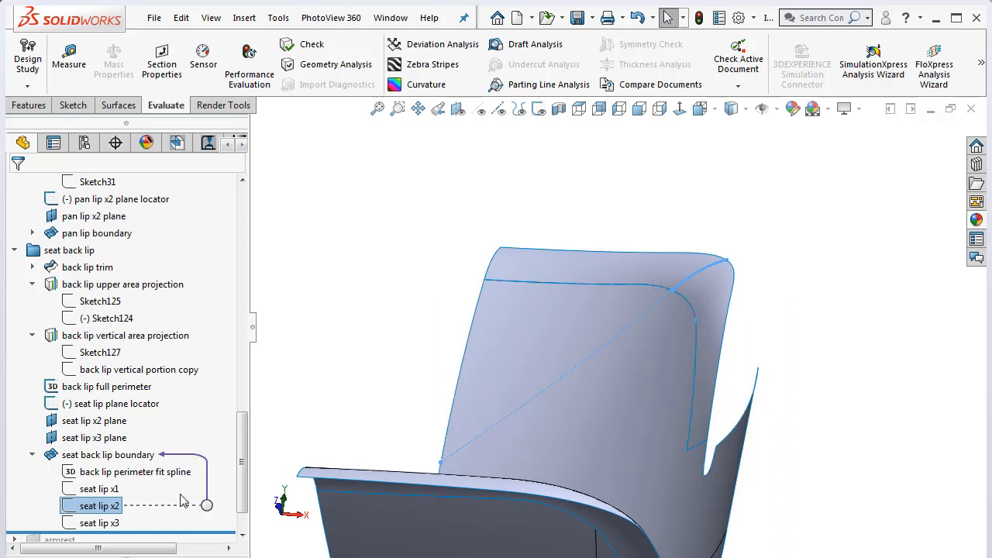
right_click(92, 507)
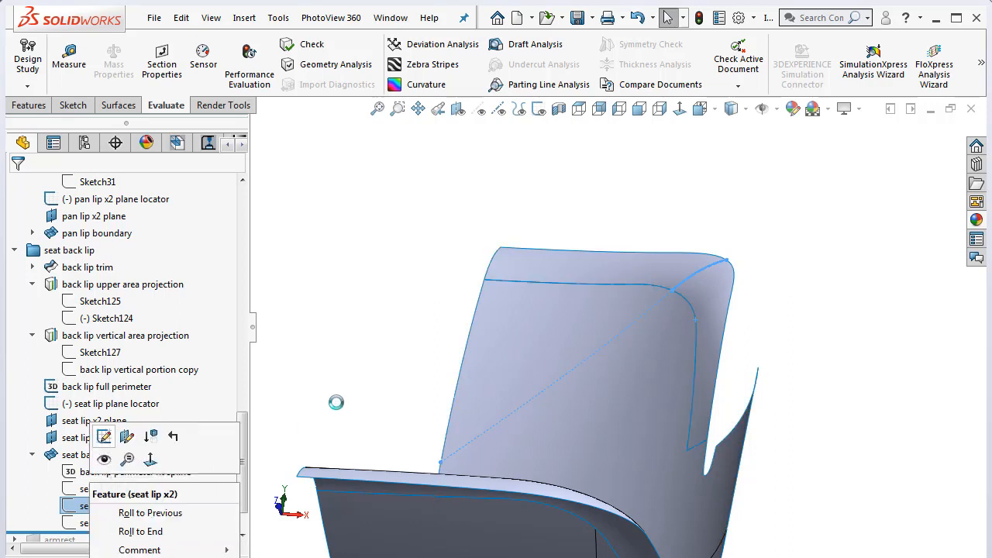
click(104, 436)
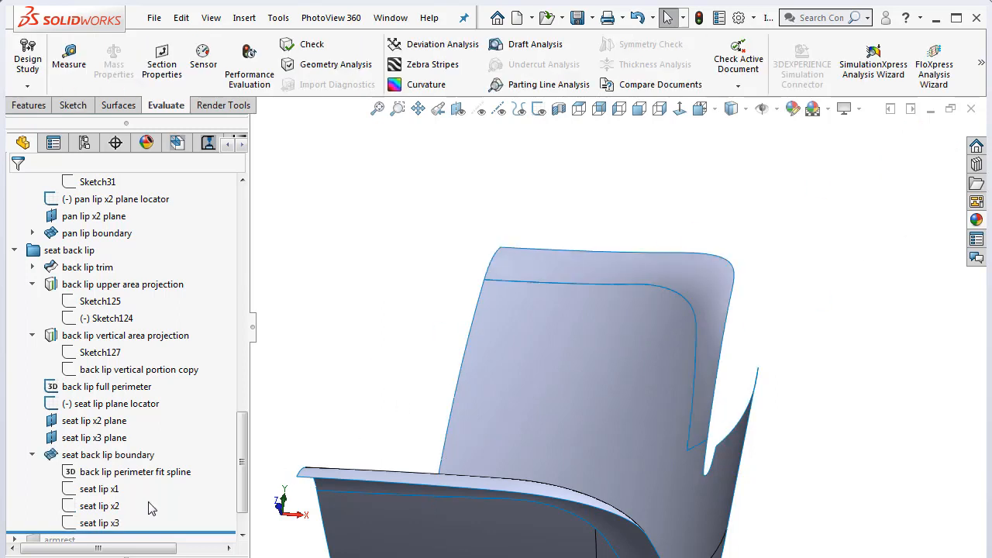
Open the seat lip x3 sketch for editing and examine its short spline extending from the seat back's side edge
right_click(101, 524)
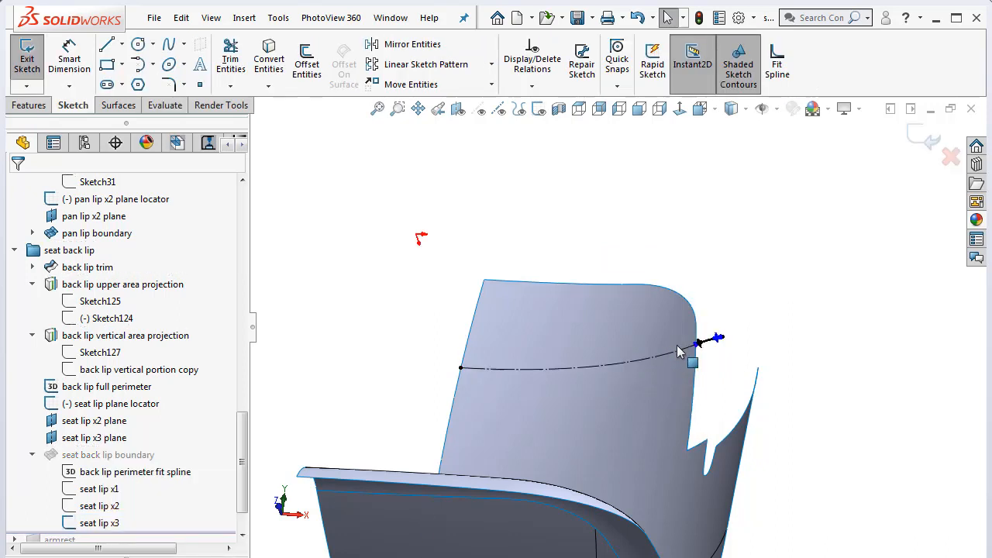
scroll(680, 346, down, 4)
scroll(679, 349, down, 2)
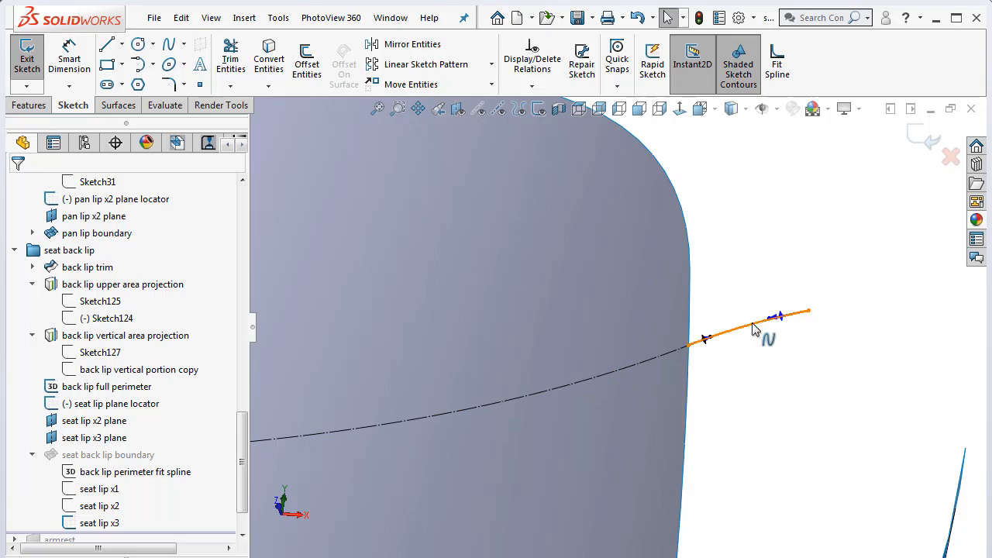
scroll(721, 354, up, 2)
scroll(705, 331, down, 1)
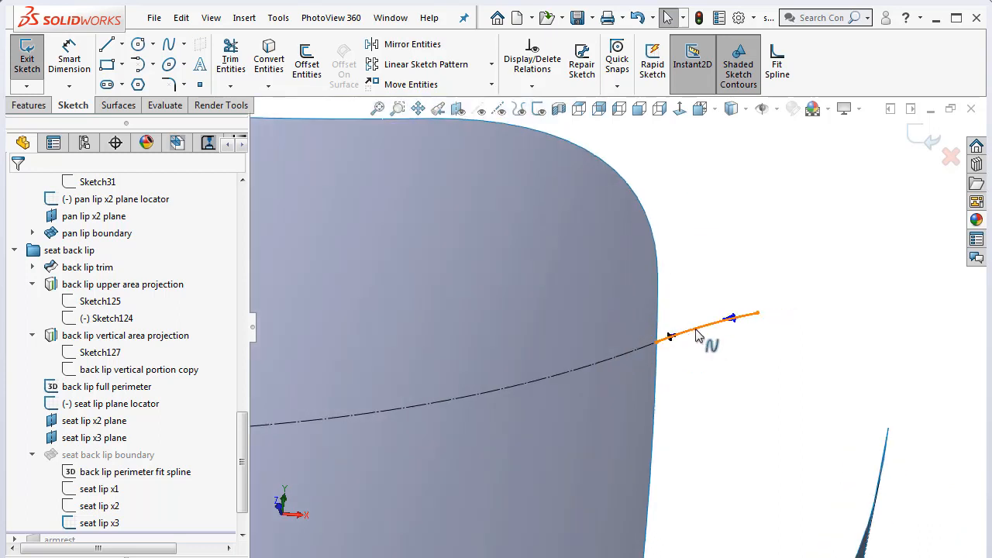
scroll(696, 330, down, 2)
middle_drag(697, 331, 709, 419)
scroll(683, 431, up, 2)
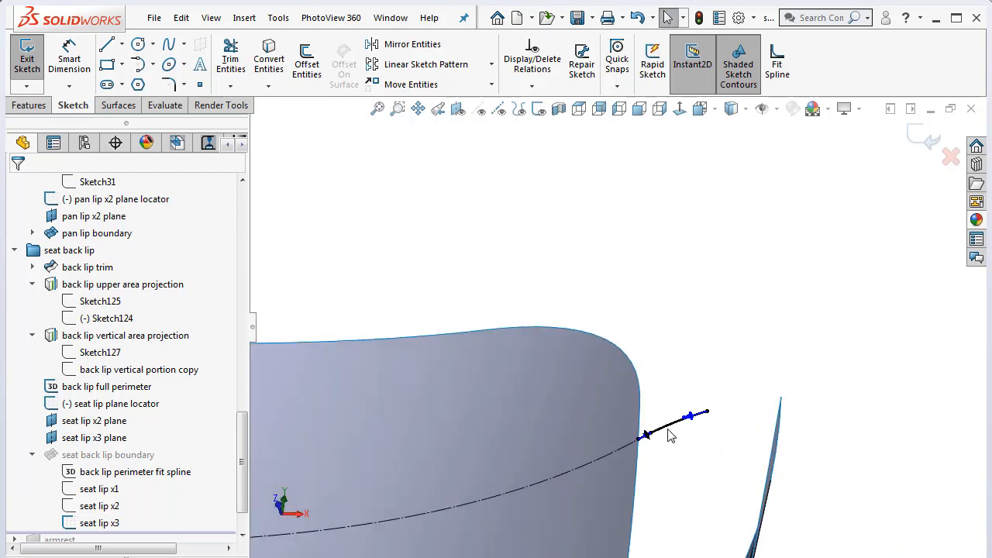
middle_drag(665, 349, 673, 444)
scroll(673, 444, up, 1)
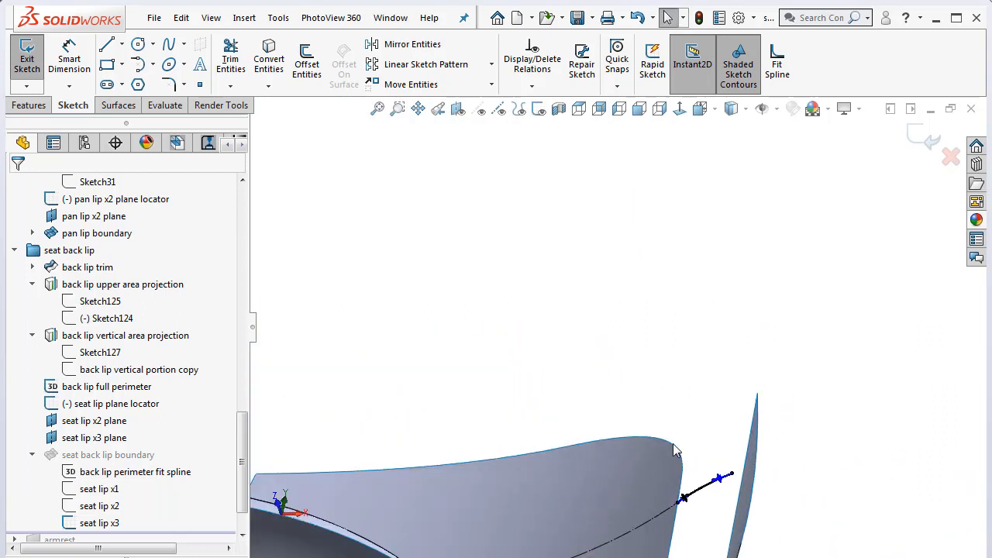
Inspect how the seat lip x3 spline continues from the construction curve across the seat back
click(378, 109)
scroll(610, 301, down, 6)
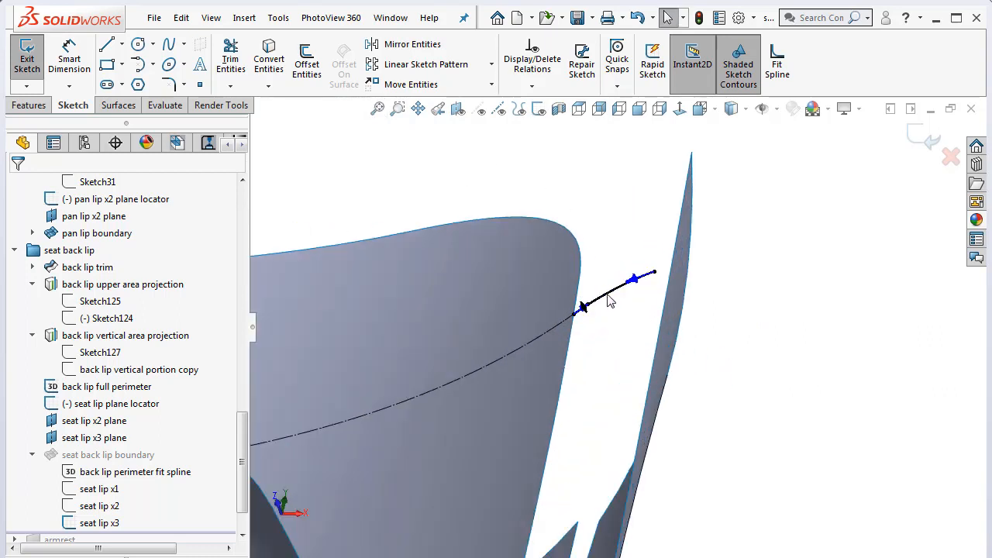
scroll(610, 301, down, 2)
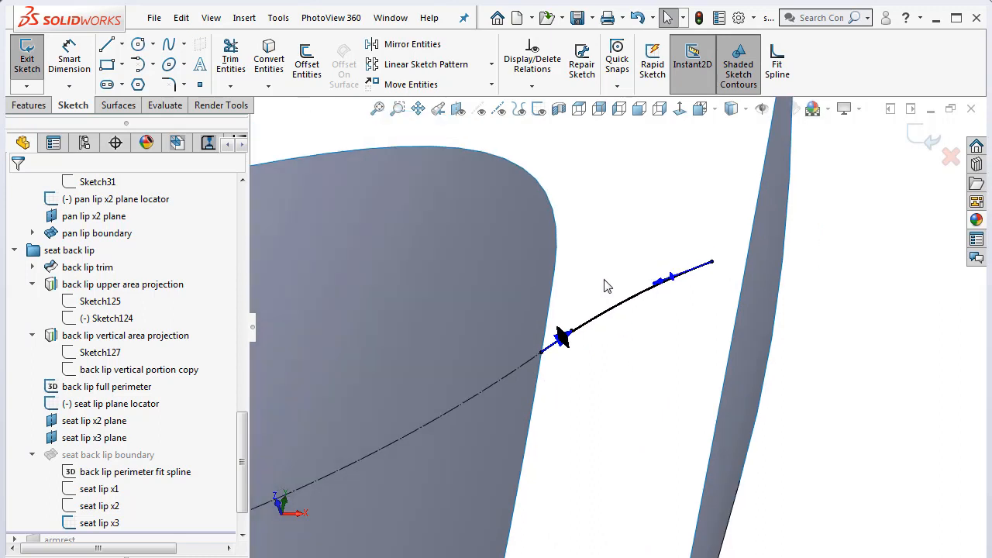
scroll(610, 306, up, 5)
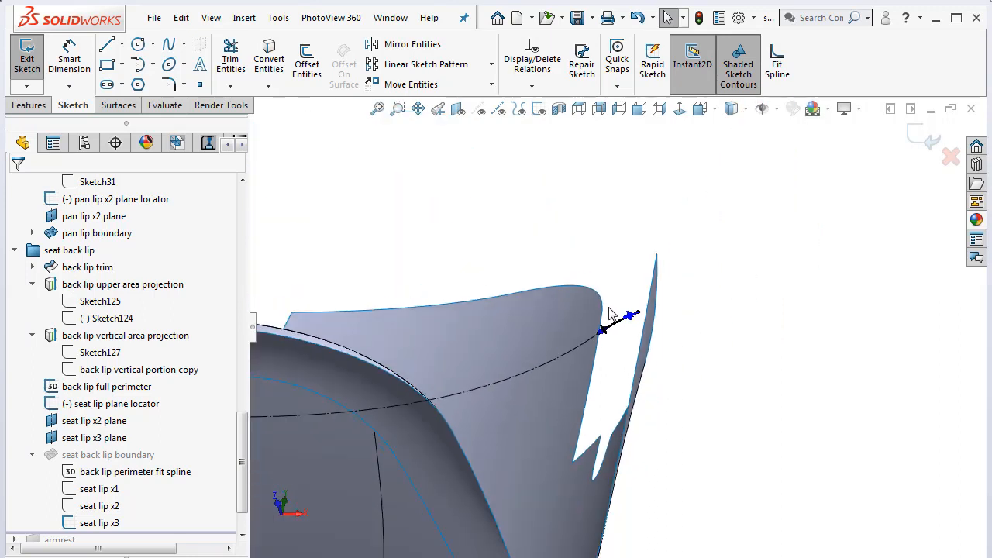
middle_drag(608, 308, 591, 357)
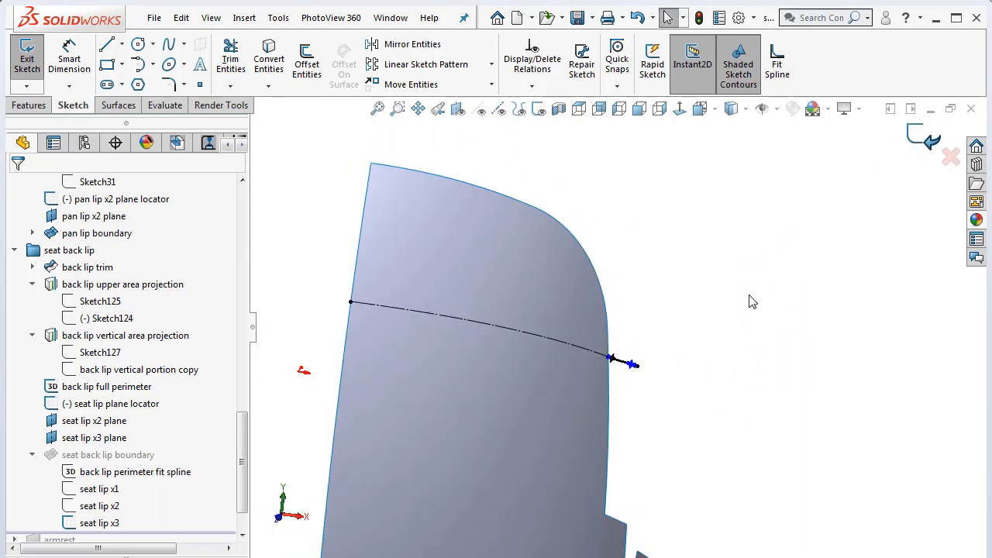
Exit the seat lip x3 sketch with a rebuild and view the seat back lip surface near the front
key(ctrl+b)
scroll(667, 398, up, 3)
mouse_move(657, 398)
middle_down()
mouse_move(677, 349)
mouse_move(771, 405)
mouse_move(848, 417)
mouse_move(788, 370)
mouse_move(656, 390)
middle_up()
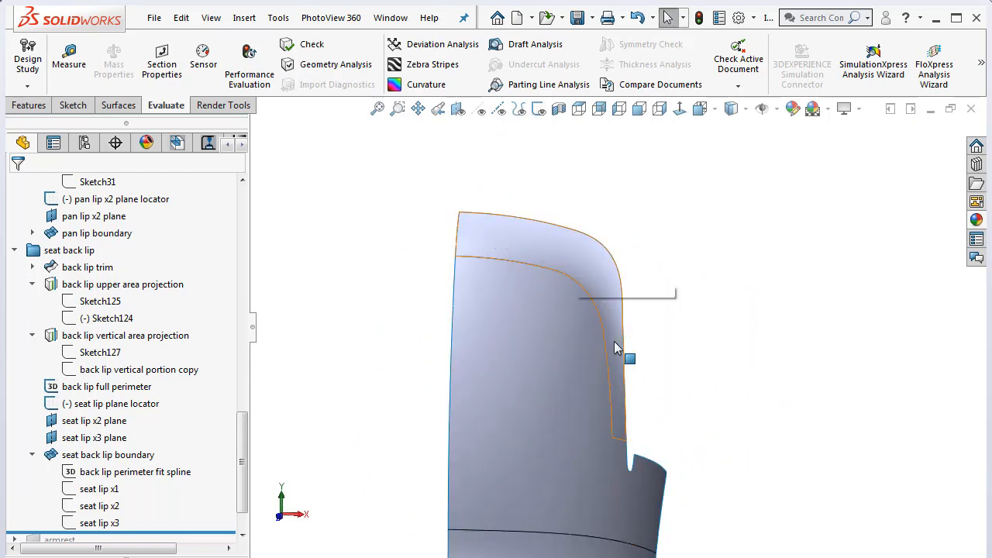
Examine how the seat back lip surface tapers down the side edge and ends above the armrest notch
middle_drag(636, 361, 677, 436)
scroll(626, 449, down, 2)
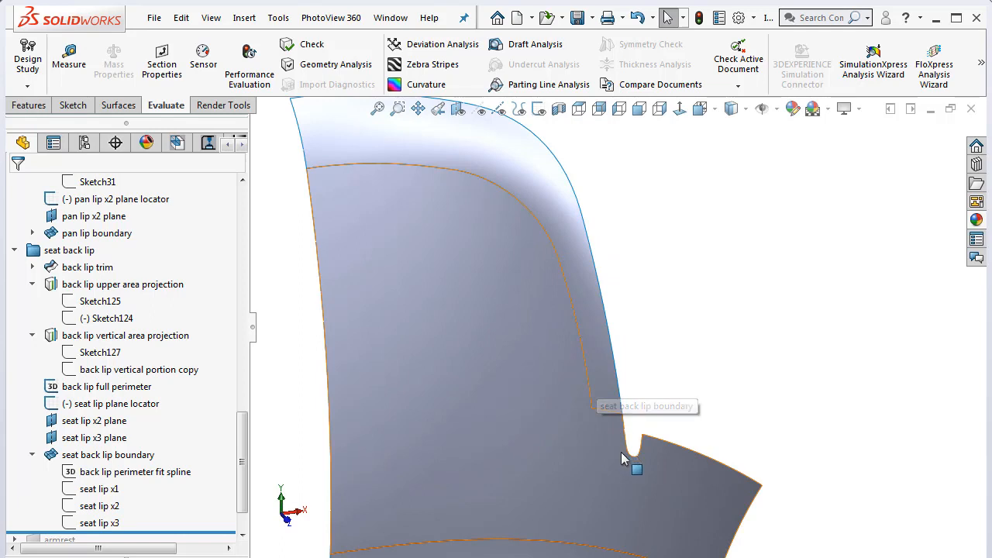
scroll(618, 423, up, 1)
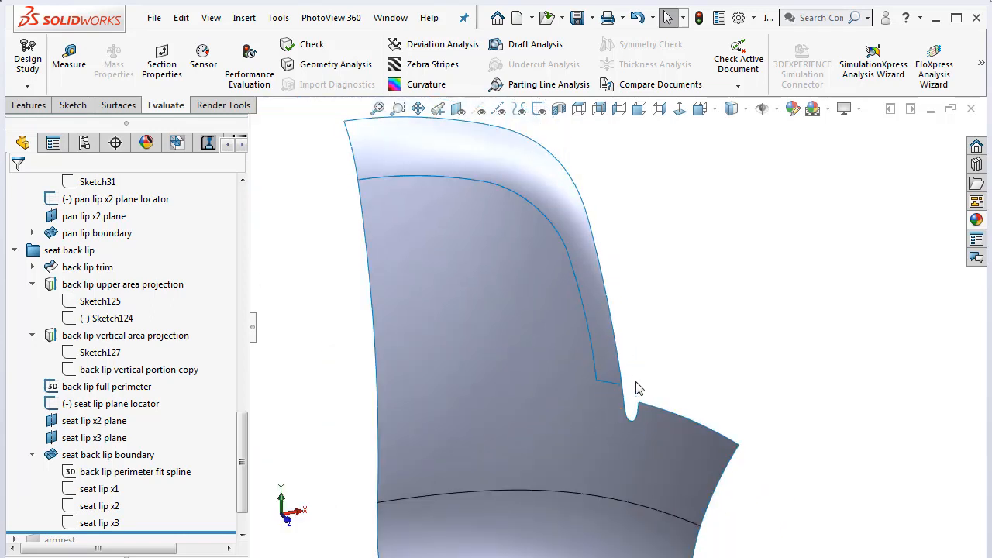
scroll(625, 334, down, 1)
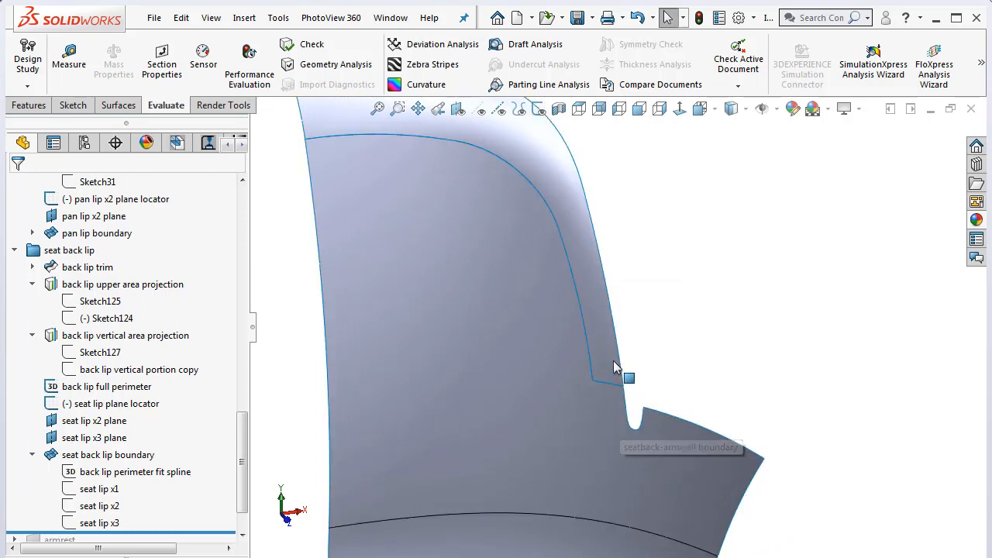
scroll(628, 434, up, 1)
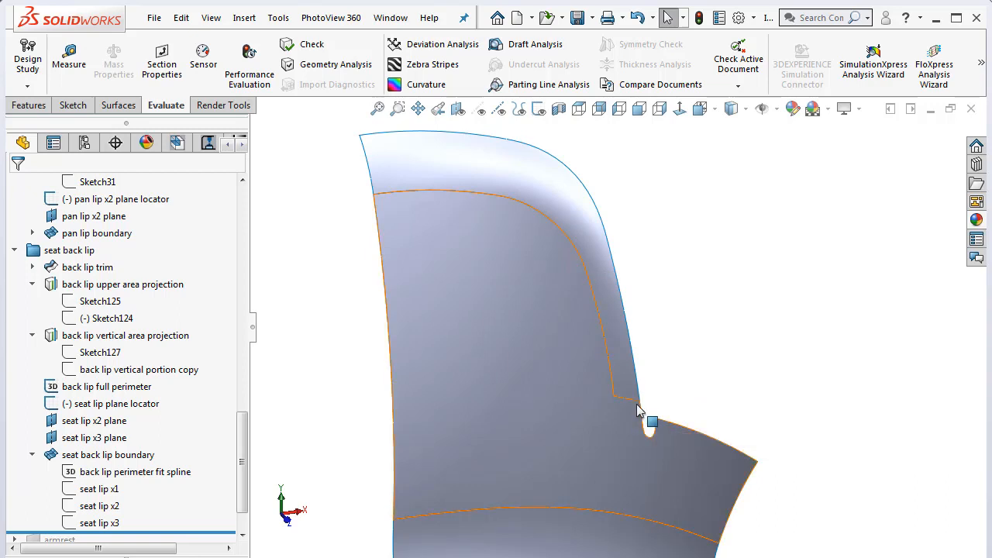
scroll(637, 404, up, 2)
scroll(176, 440, down, 1)
scroll(541, 382, up, 3)
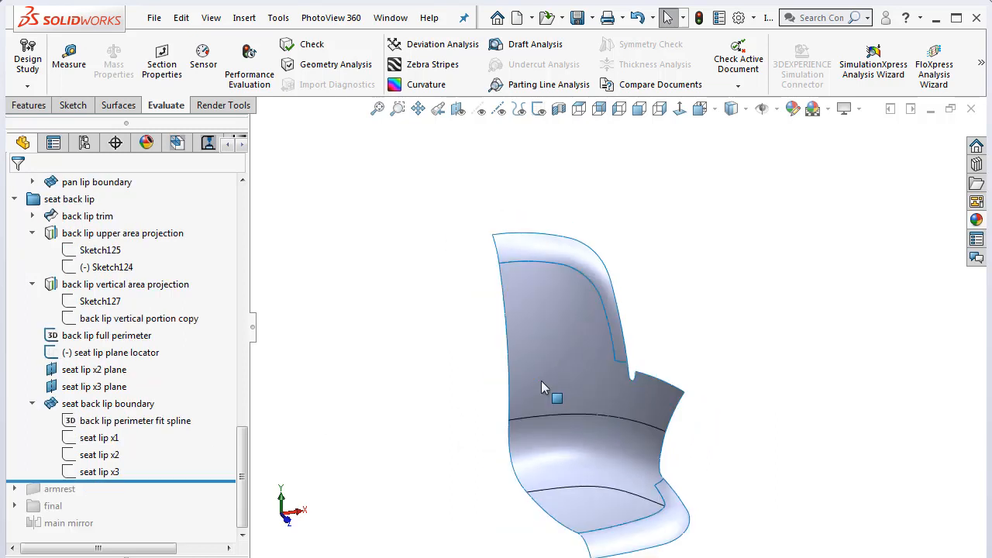
Roll the feature history forward past the armrest surface and inspect that planar surface from above and in front
middle_drag(541, 381, 578, 348)
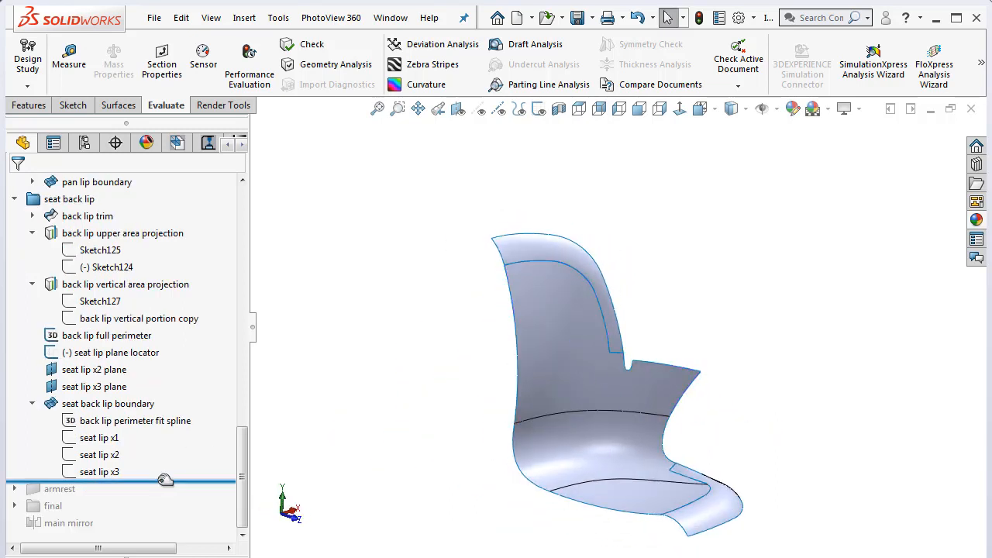
drag(162, 480, 169, 494)
scroll(714, 372, down, 2)
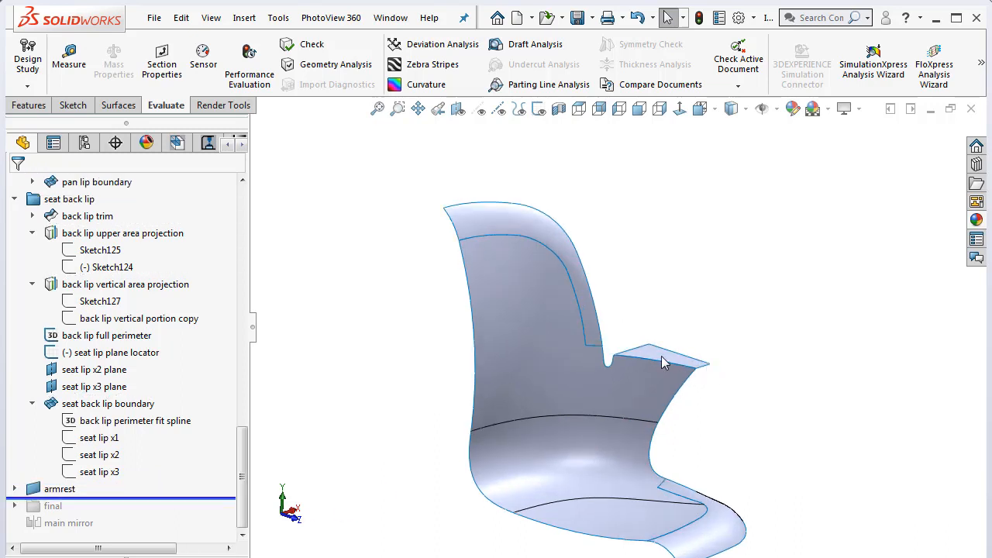
middle_drag(656, 312, 597, 421)
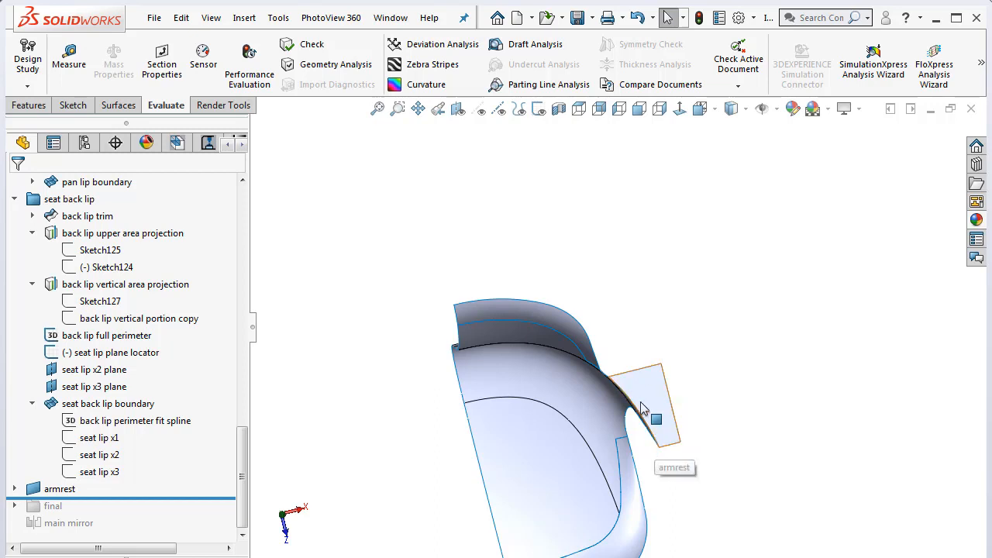
middle_drag(647, 412, 659, 395)
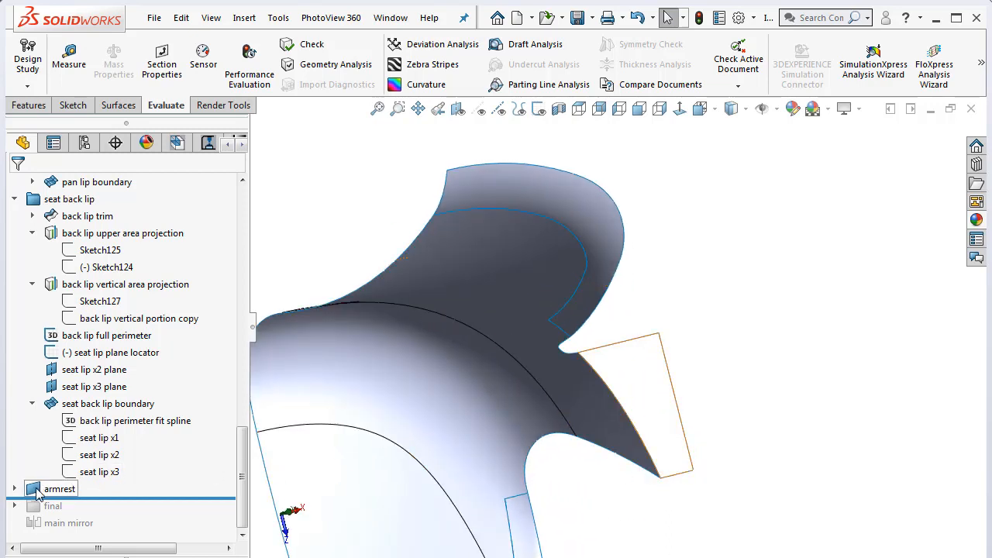
click(673, 388)
middle_drag(729, 347, 475, 245)
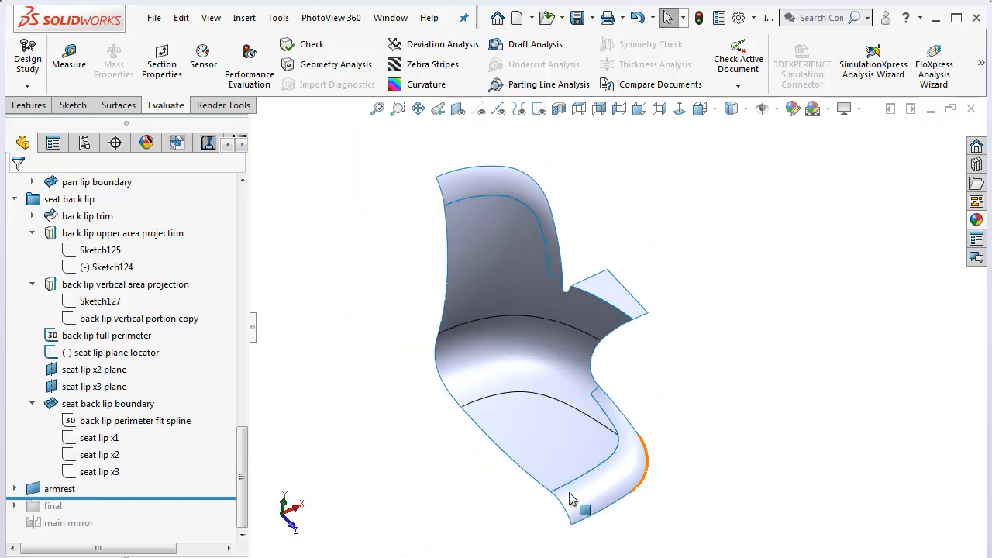
Roll forward past the final folder, expand it, and roll back to just after the big knit feature
drag(121, 499, 122, 512)
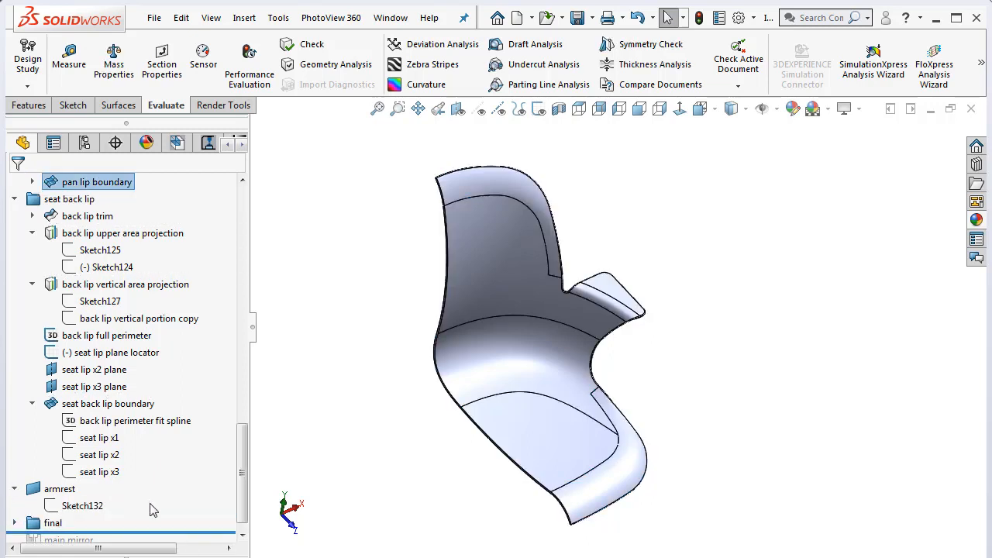
scroll(152, 510, down, 1)
click(15, 505)
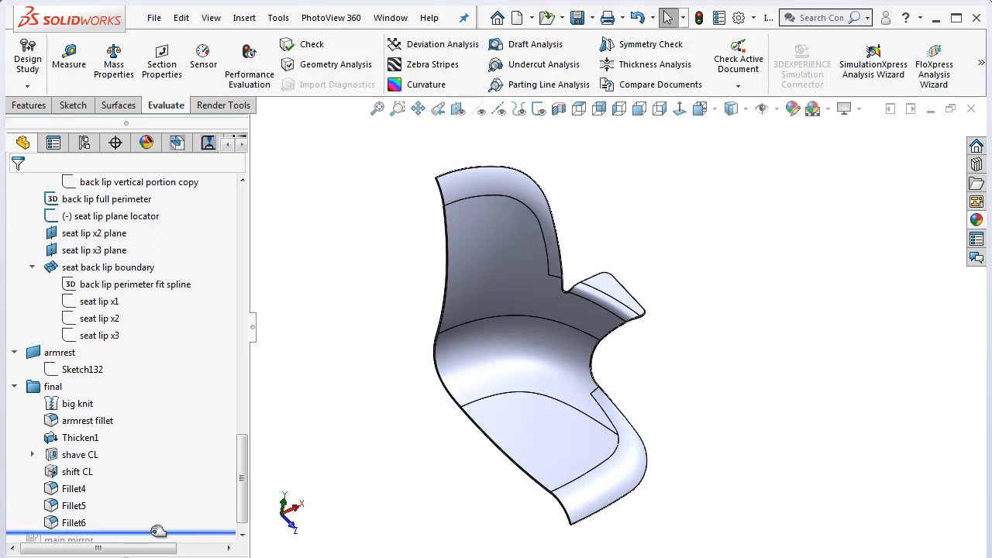
drag(153, 534, 158, 401)
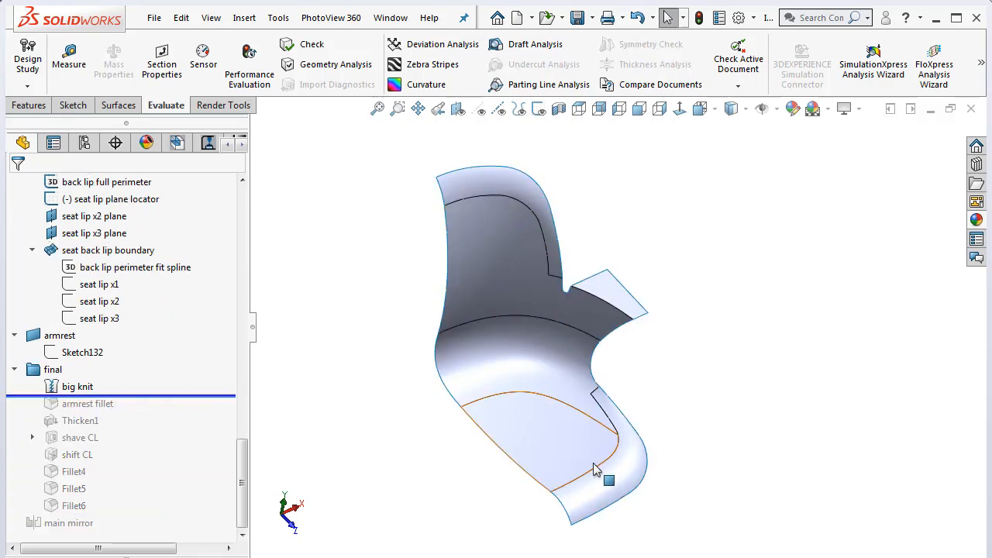
Roll forward past the armrest fillet and view the blend between the armrest and the seat back
drag(203, 396, 204, 413)
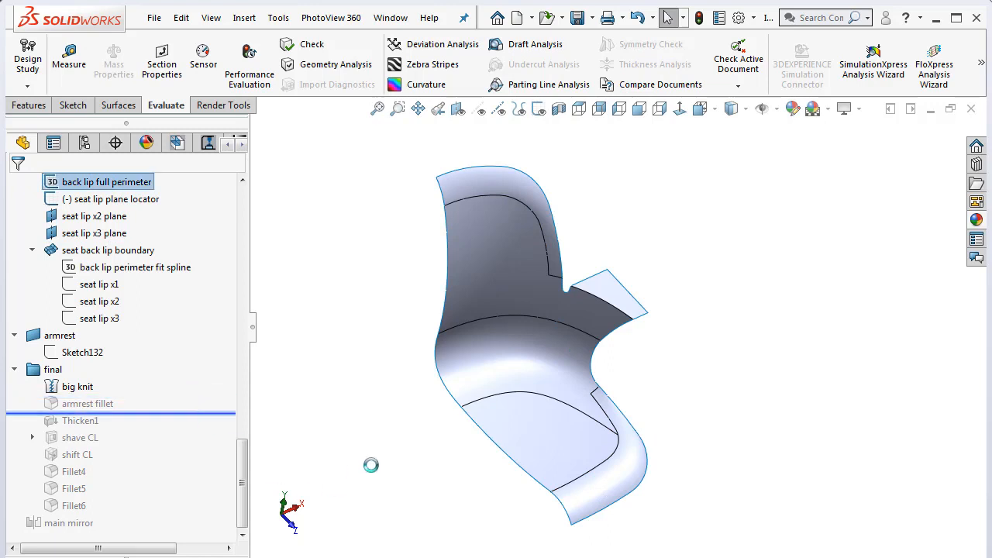
scroll(613, 299, down, 3)
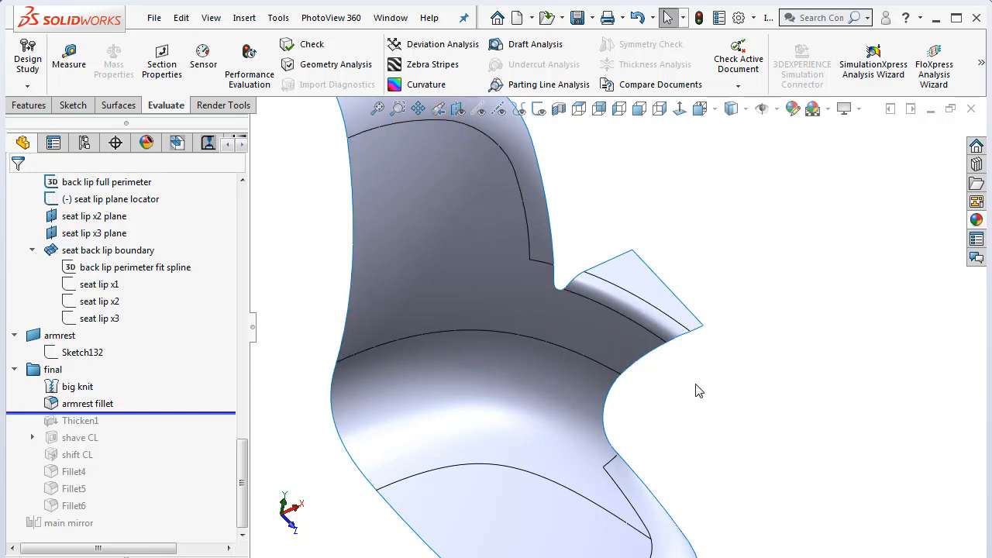
scroll(664, 317, down, 3)
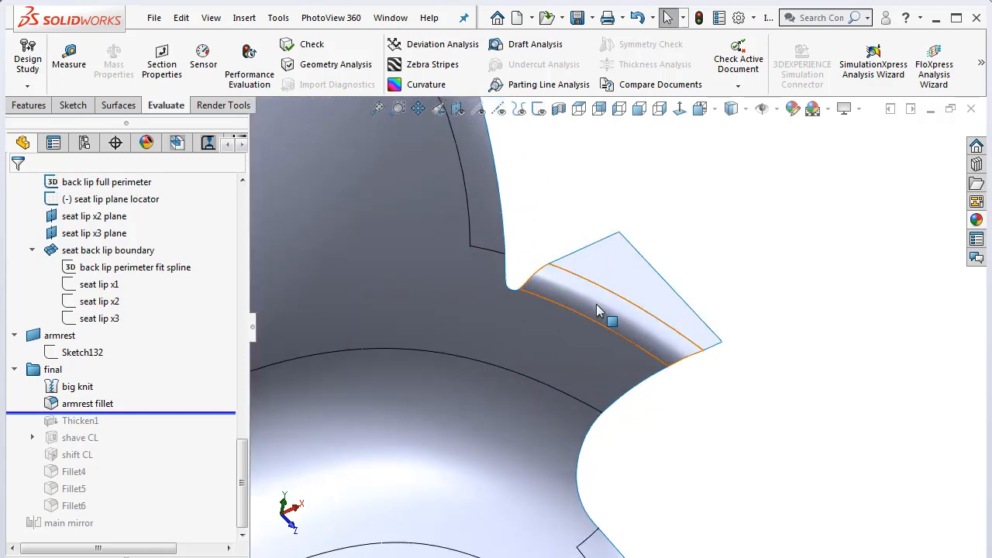
key(f)
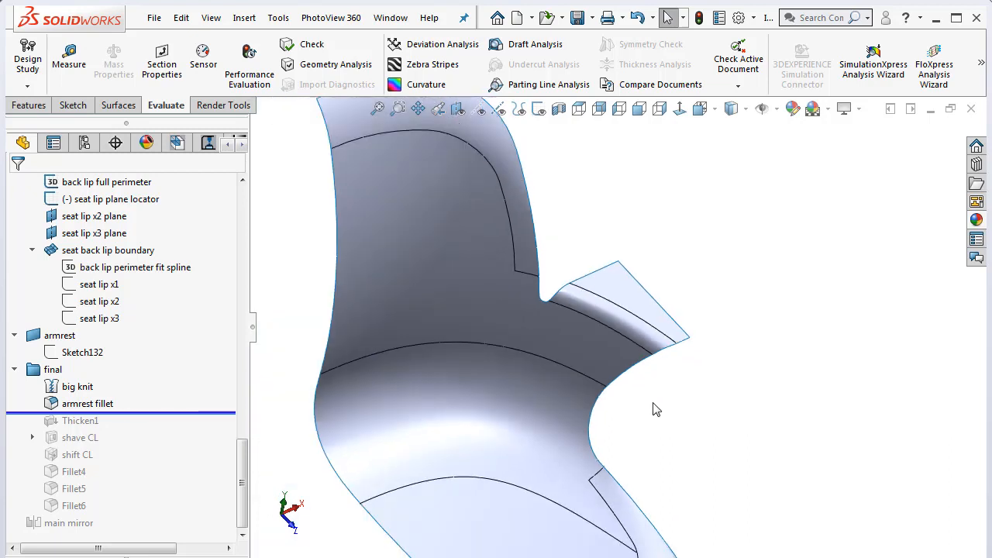
Roll forward past Thicken1 and inspect the thickened shell around the armrest, side edge and seat pan
drag(217, 423, 223, 432)
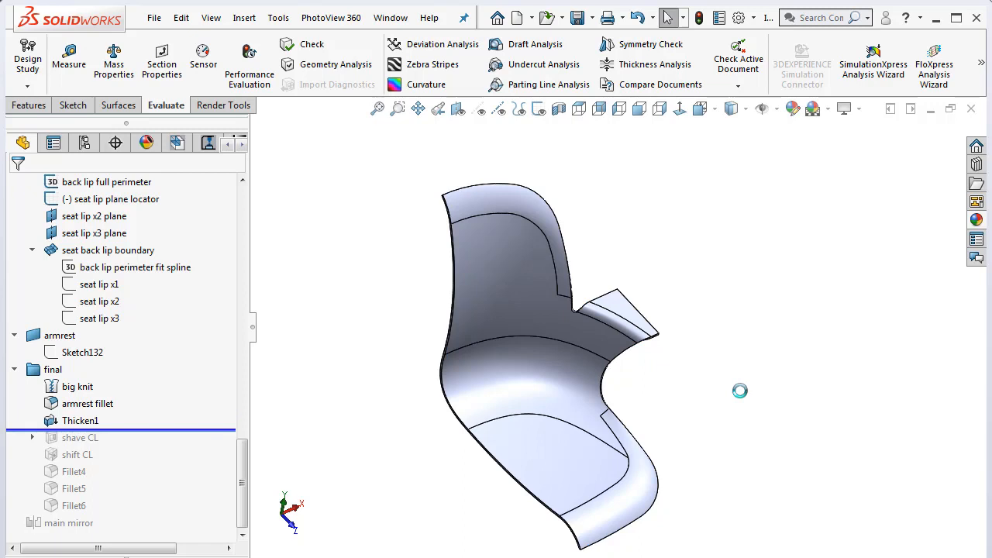
middle_drag(742, 399, 542, 306)
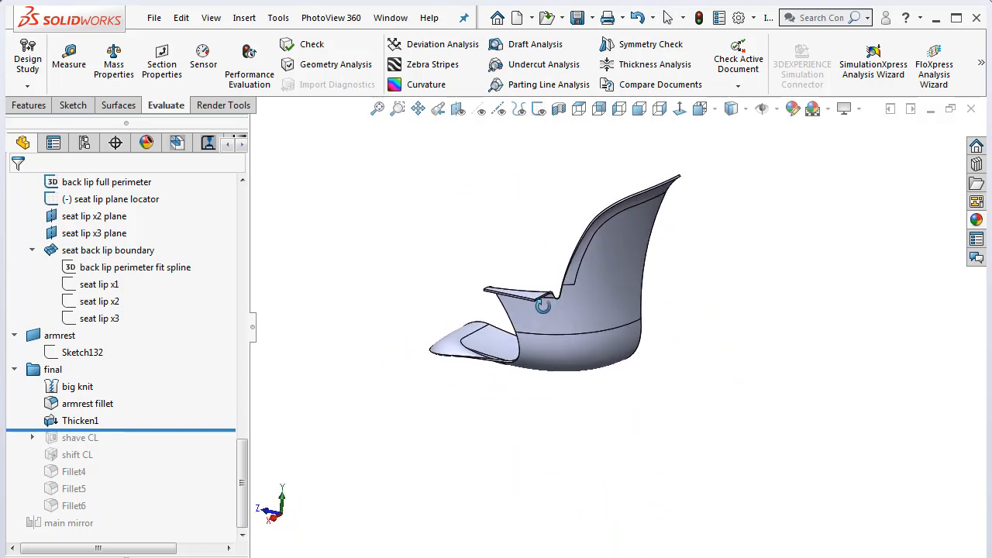
scroll(535, 310, down, 6)
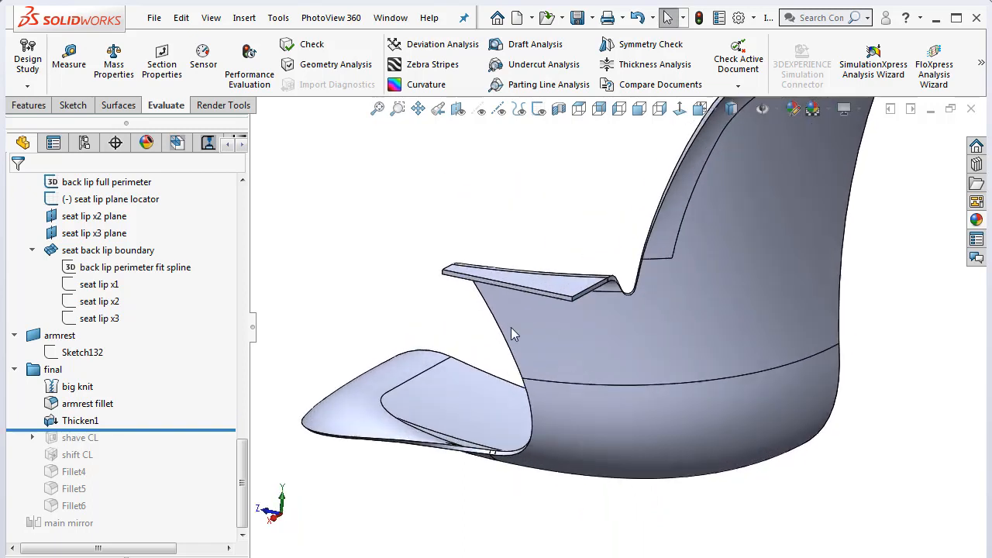
scroll(570, 310, down, 4)
scroll(561, 328, up, 3)
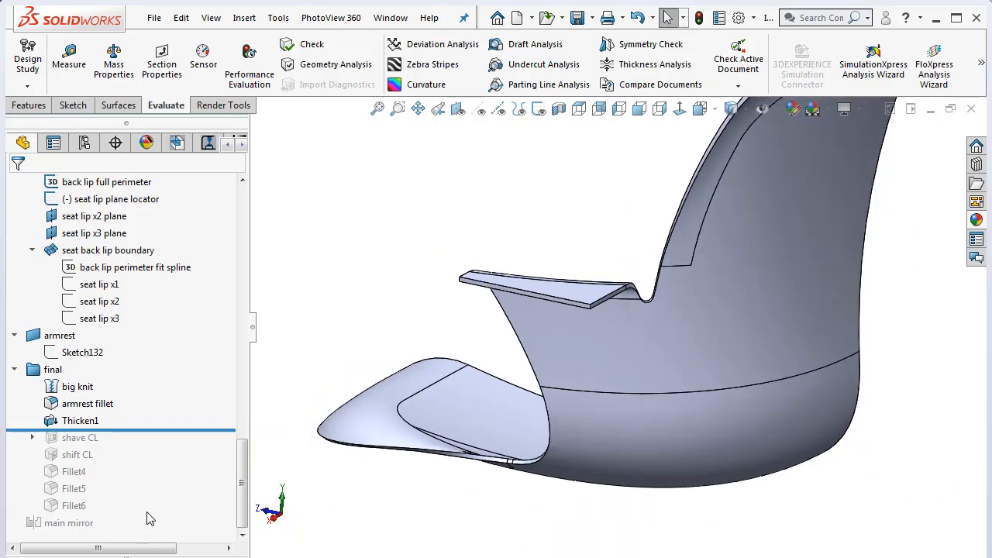
middle_drag(452, 411, 598, 478)
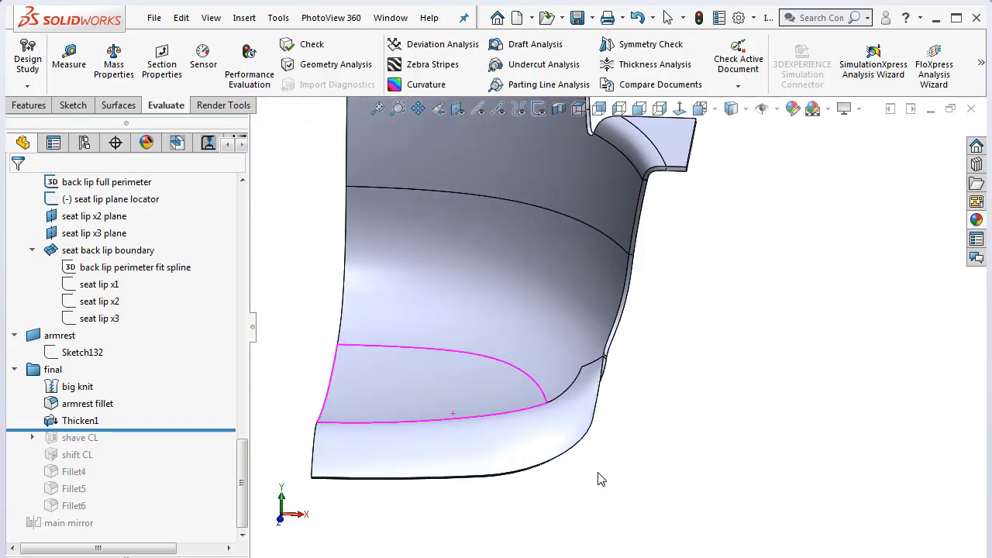
scroll(597, 329, up, 3)
middle_drag(583, 347, 621, 343)
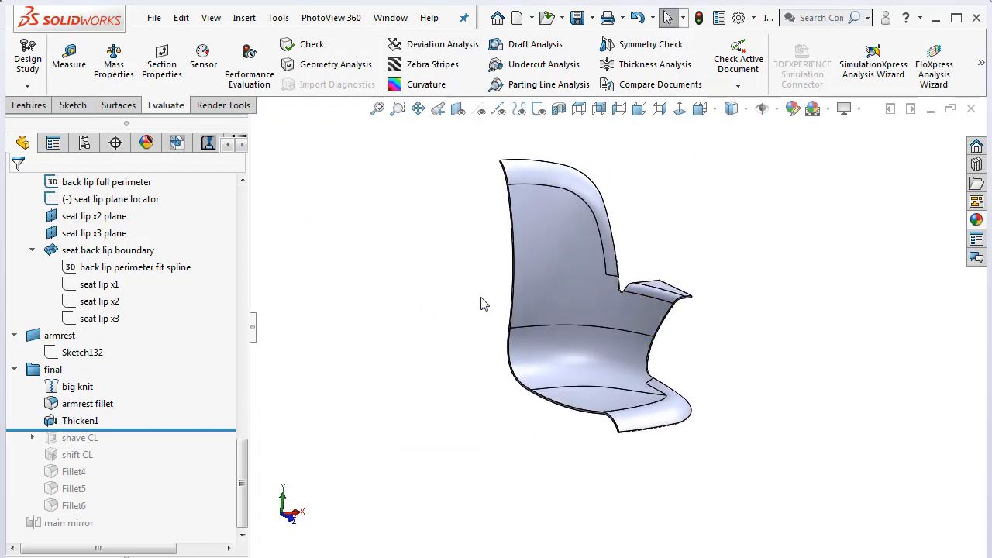
Examine the thickened shell's narrow edge face along the chair's centreline, highlighting its lower back section
scroll(565, 387, down, 2)
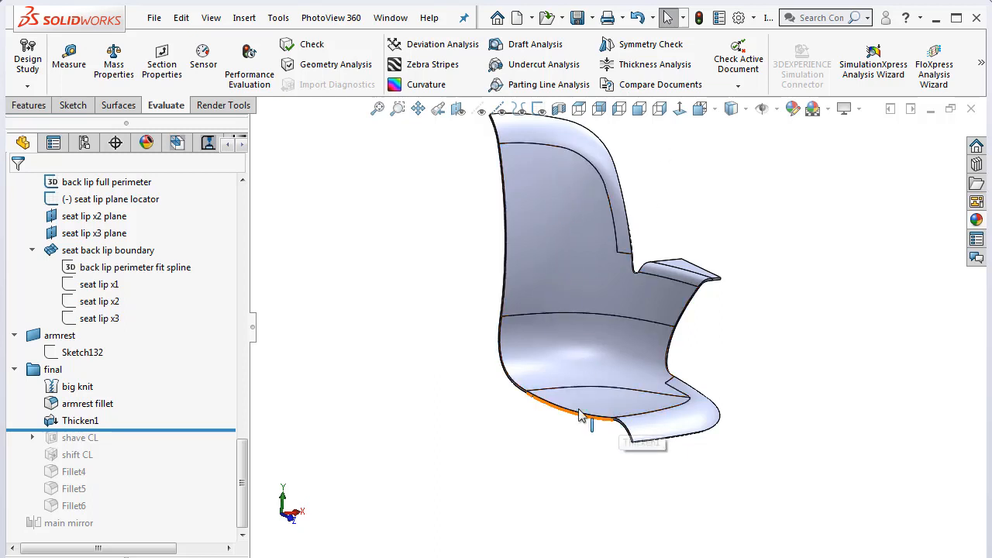
scroll(566, 392, down, 4)
scroll(453, 396, down, 1)
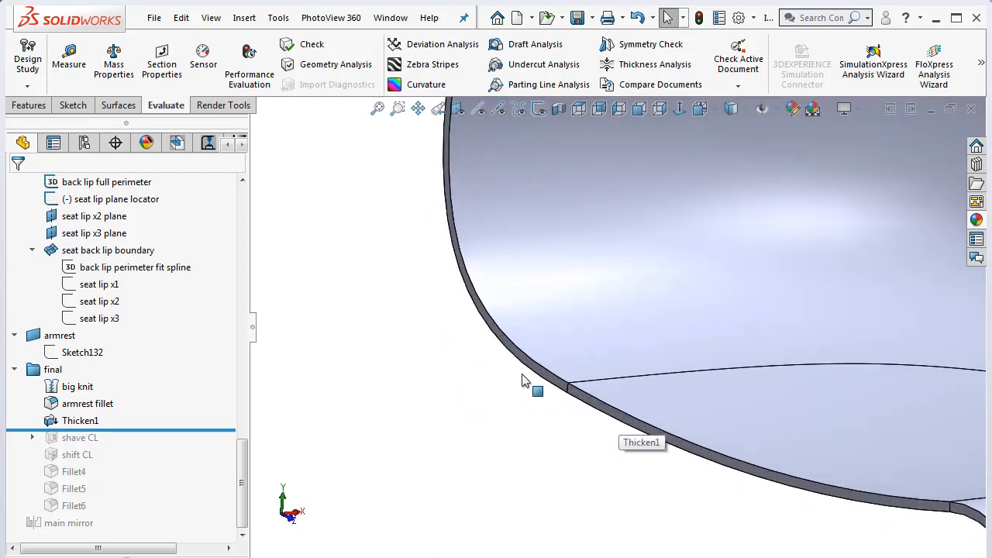
click(530, 369)
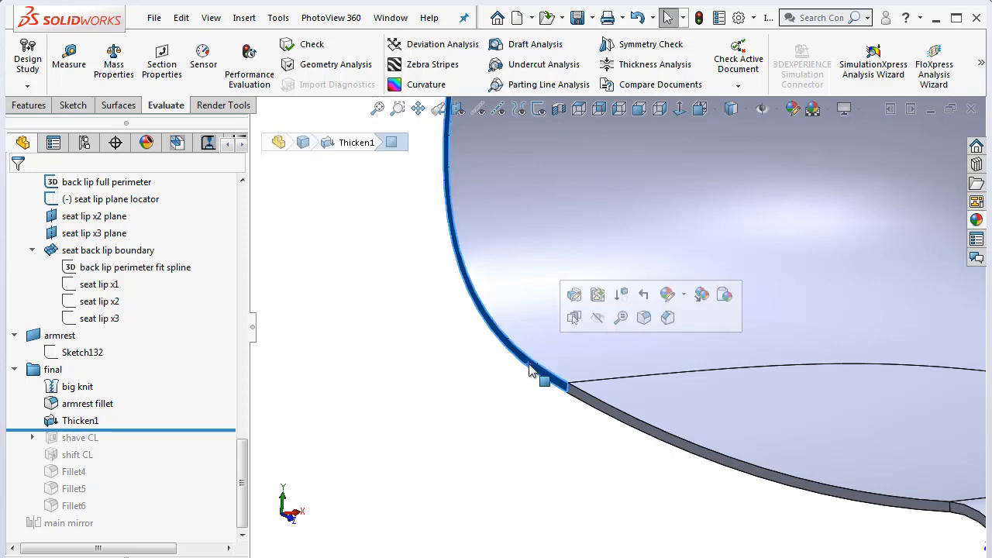
click(519, 414)
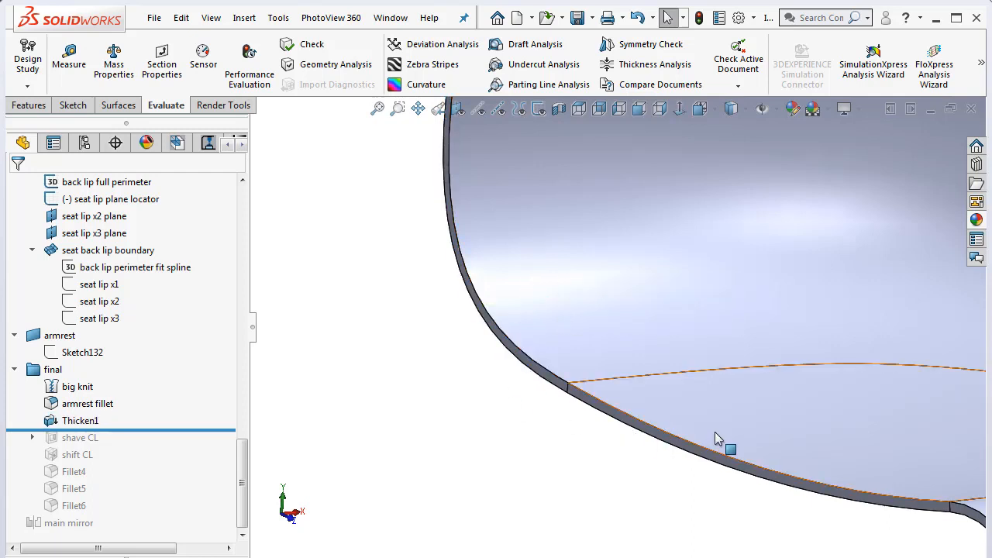
scroll(767, 294, up, 3)
scroll(740, 164, up, 3)
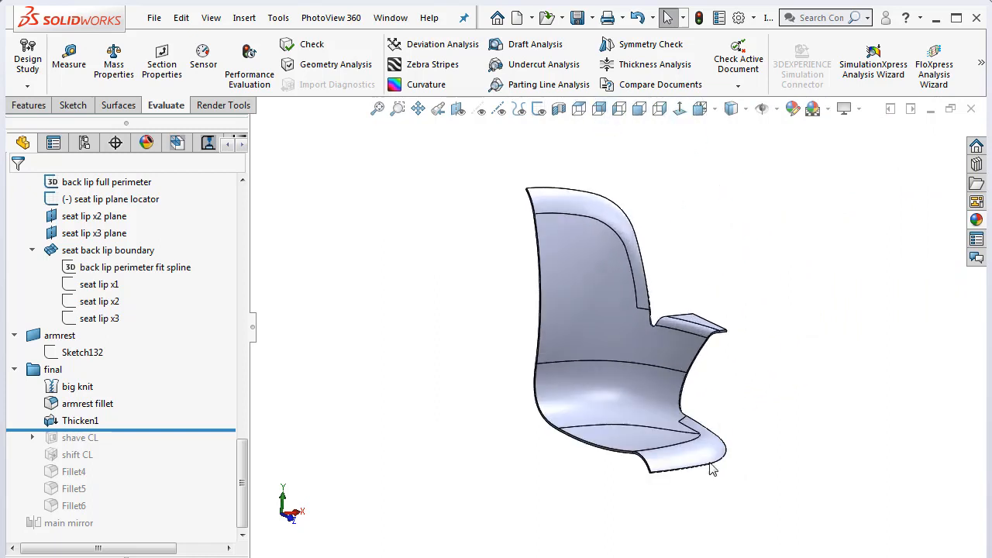
View the half chair from the top and roll the feature history forward past shave CL
click(711, 110)
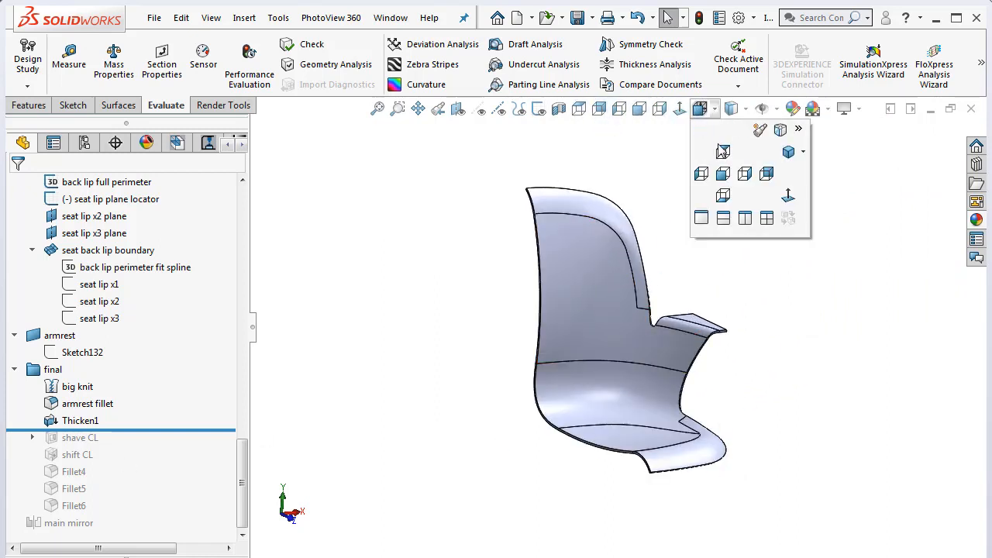
click(721, 155)
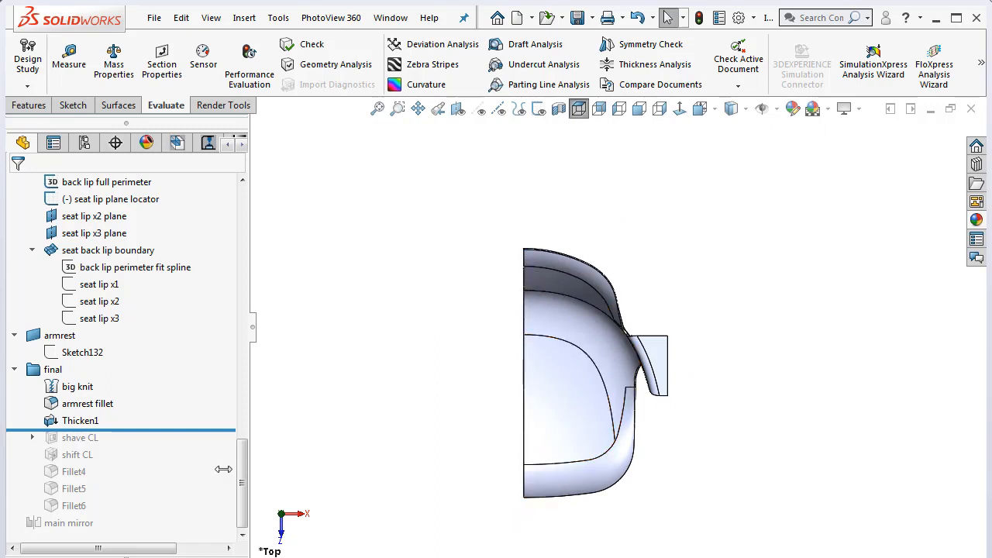
drag(156, 430, 163, 448)
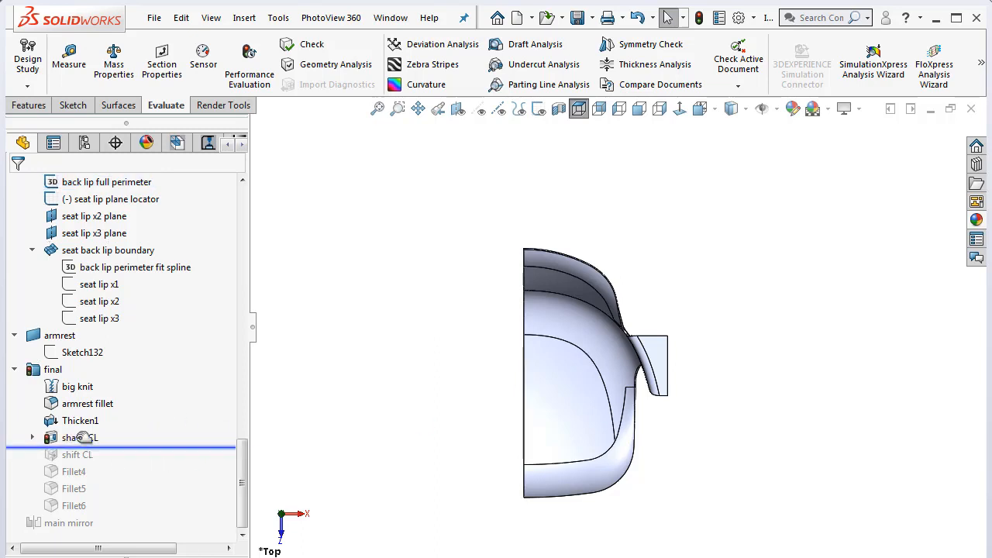
Open Sketch133 under shave CL for editing and examine its dimensioned line beside the chair's centreline
click(32, 438)
click(85, 456)
right_click(84, 458)
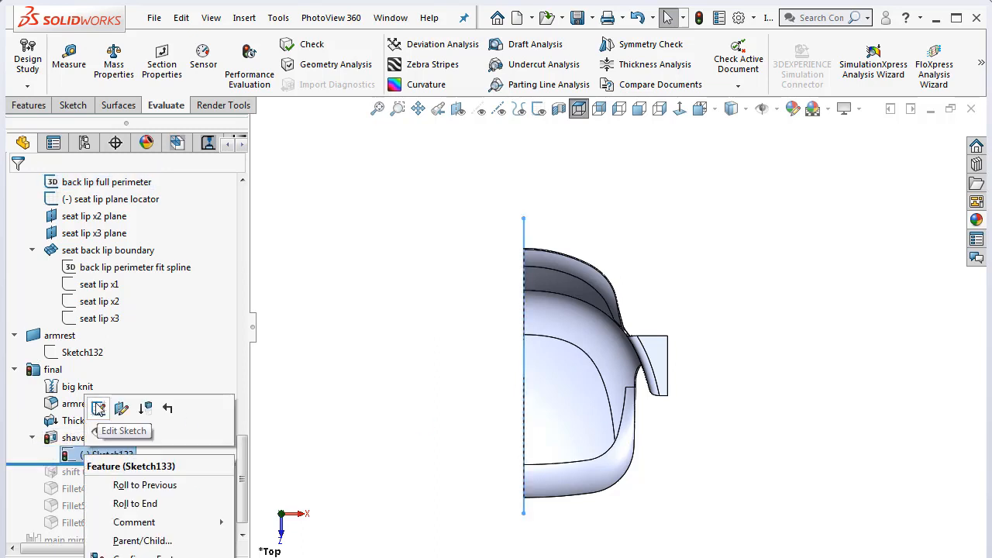
click(120, 406)
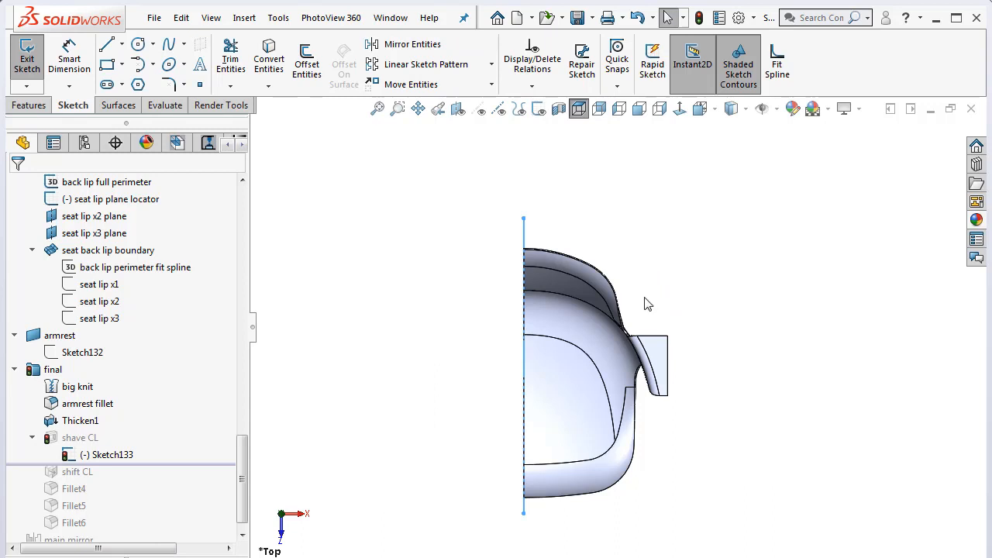
scroll(562, 365, down, 5)
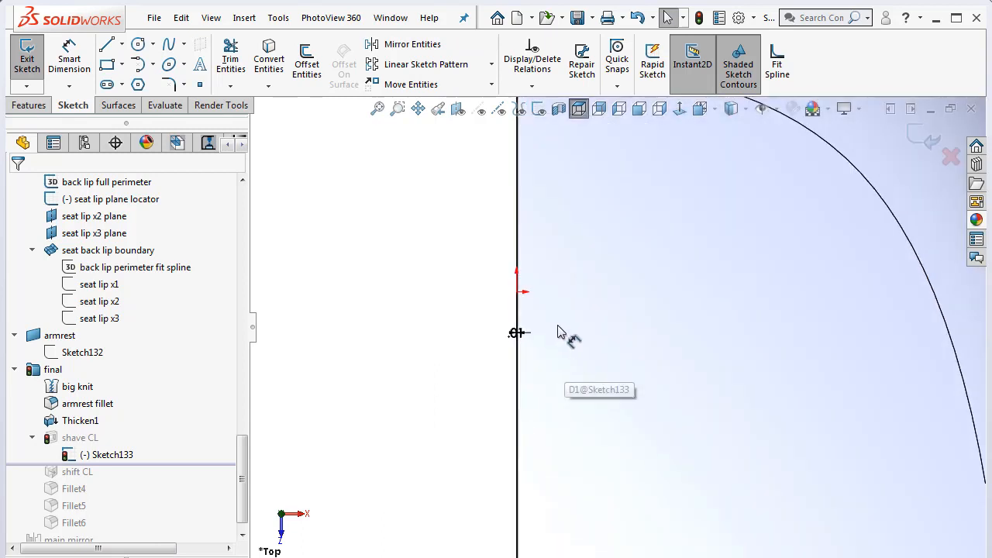
scroll(562, 333, down, 6)
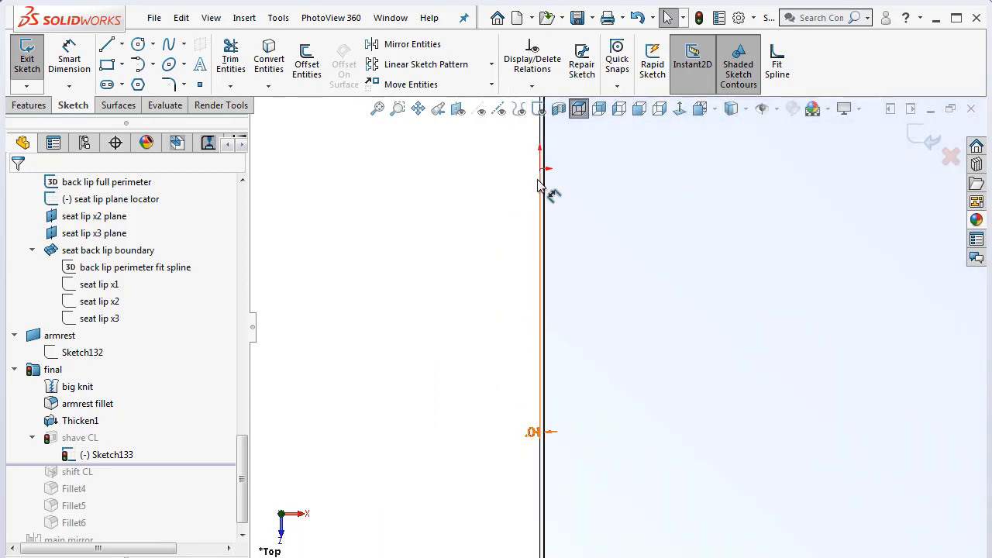
Move the .01 in dimension in Sketch133 clear of the centreline and exit the sketch with a rebuild
drag(532, 434, 487, 438)
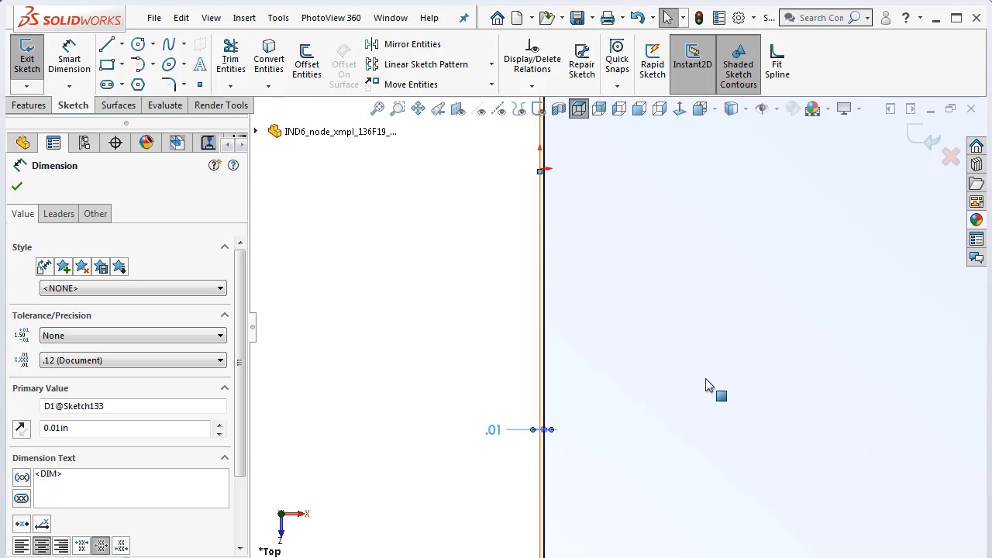
key(ctrl+b)
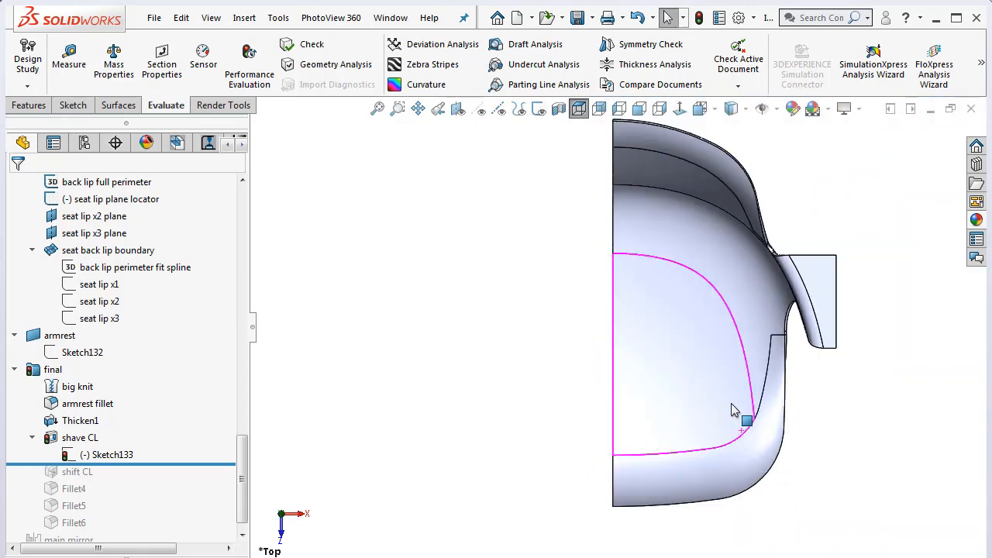
Inspect the half chair's shaved centreline edge and roll the feature history forward past shift CL
middle_drag(740, 411, 775, 291)
scroll(656, 457, down, 5)
scroll(648, 448, down, 2)
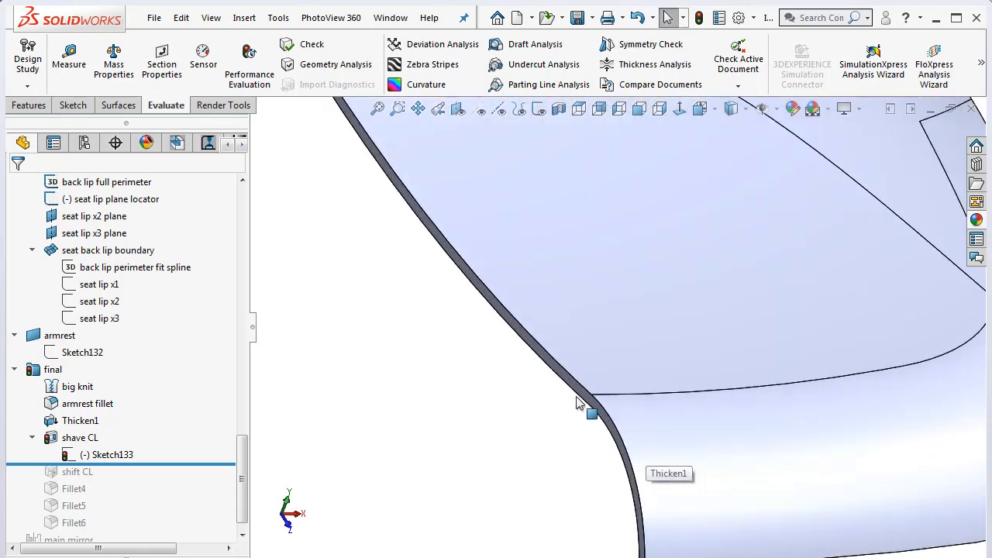
click(581, 398)
click(528, 434)
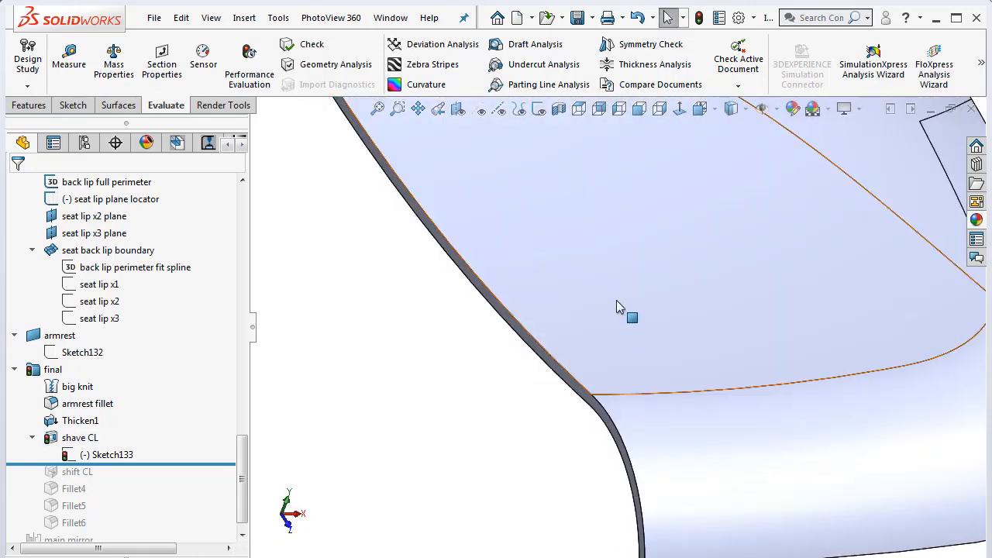
click(378, 109)
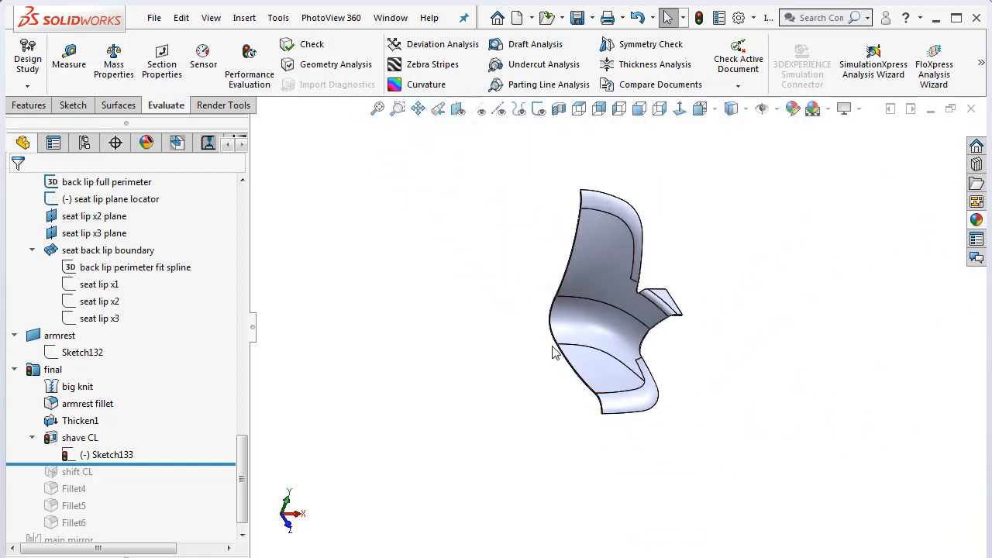
scroll(613, 233, down, 2)
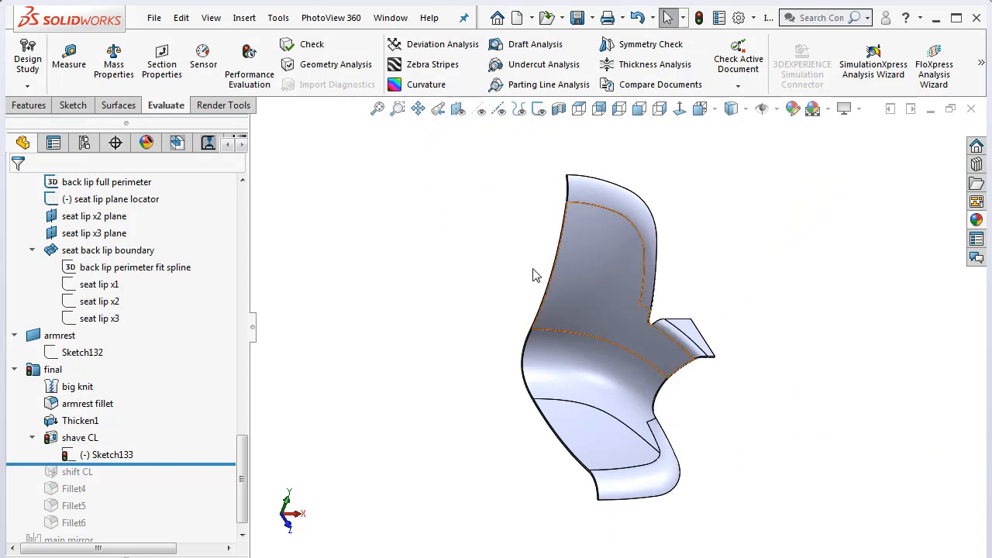
middle_drag(577, 347, 461, 492)
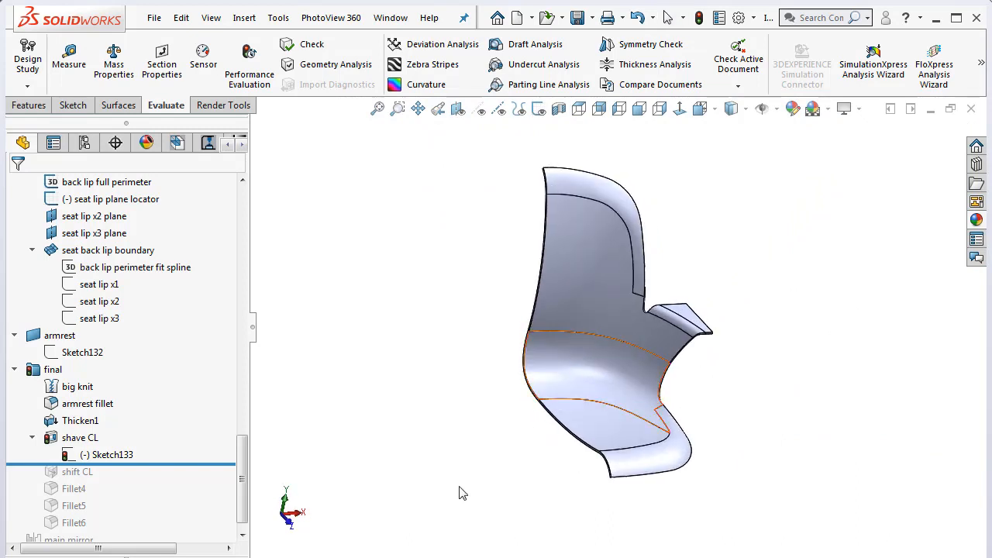
drag(186, 463, 185, 476)
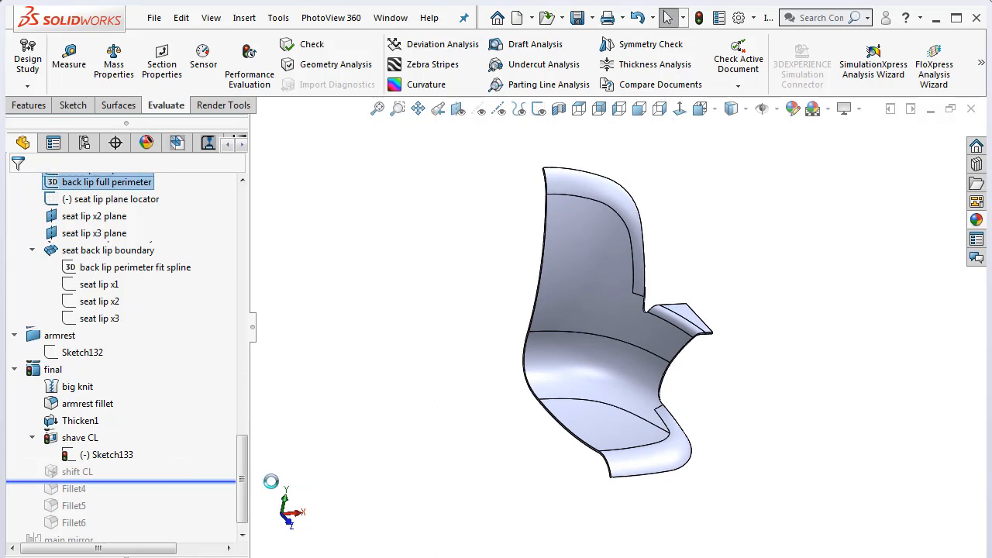
Try the Move Face command in Offset mode with a distance of 0.01 in
click(120, 107)
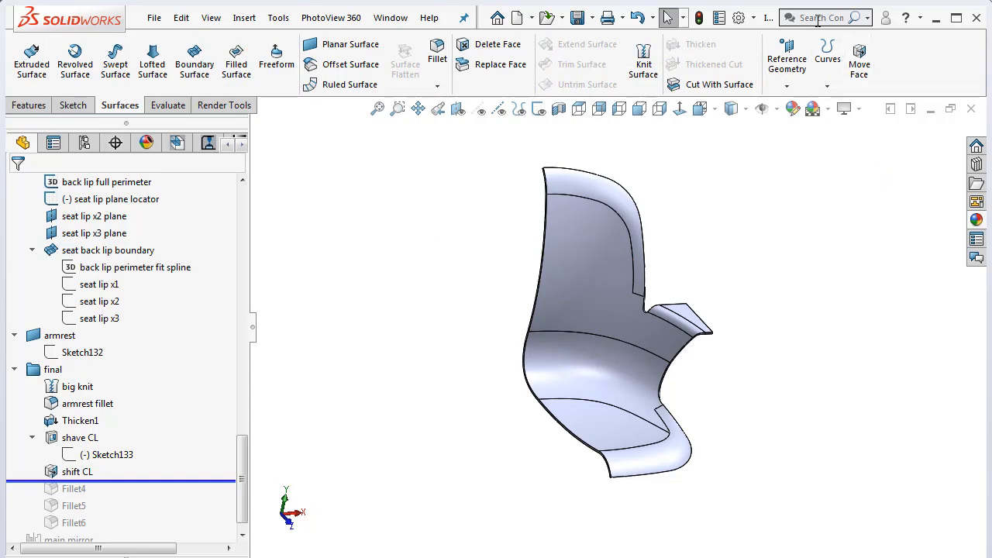
click(869, 18)
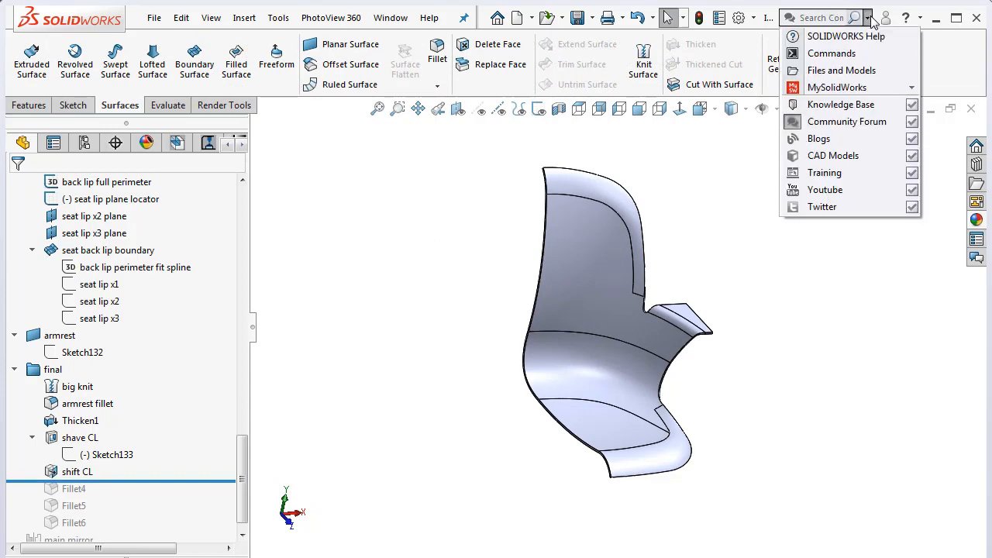
click(765, 161)
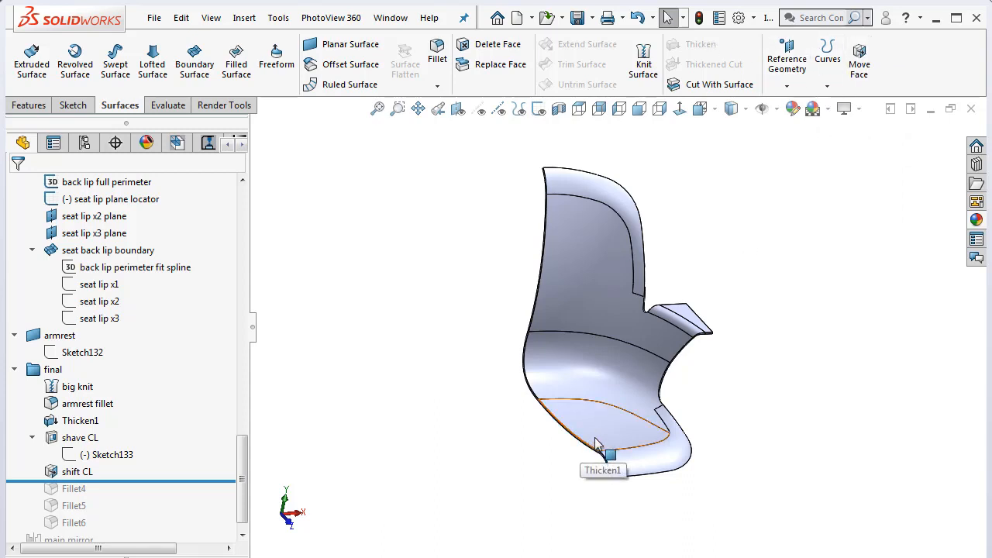
click(859, 62)
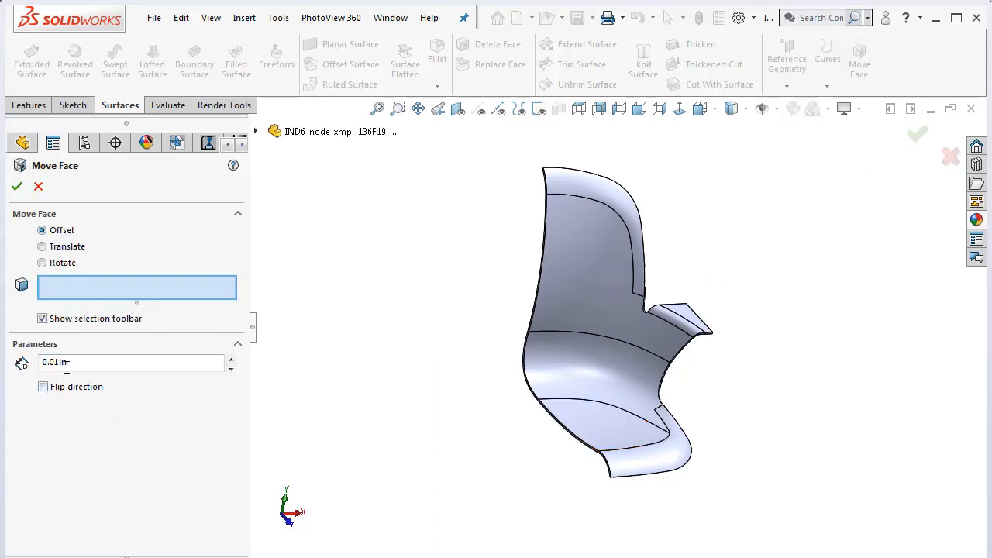
scroll(621, 477, down, 8)
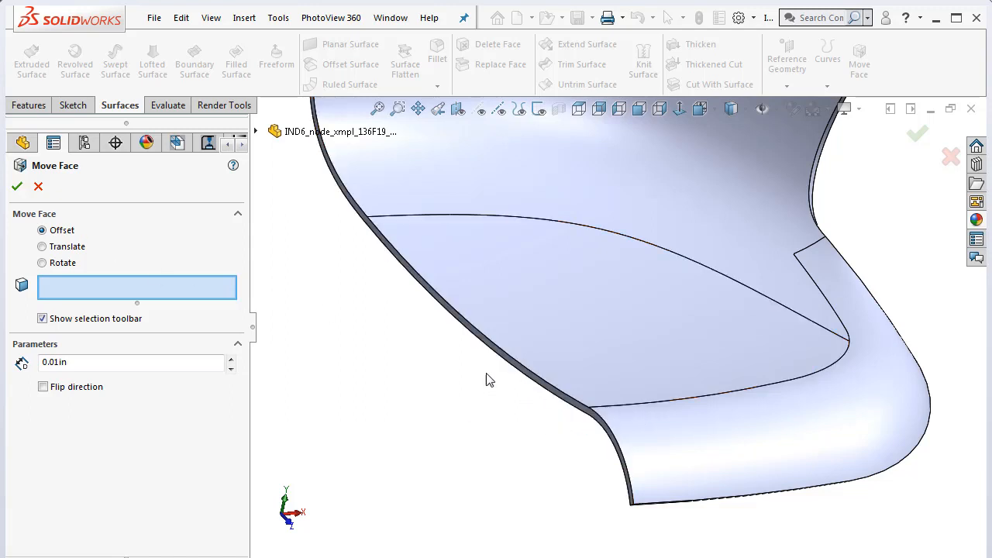
click(16, 187)
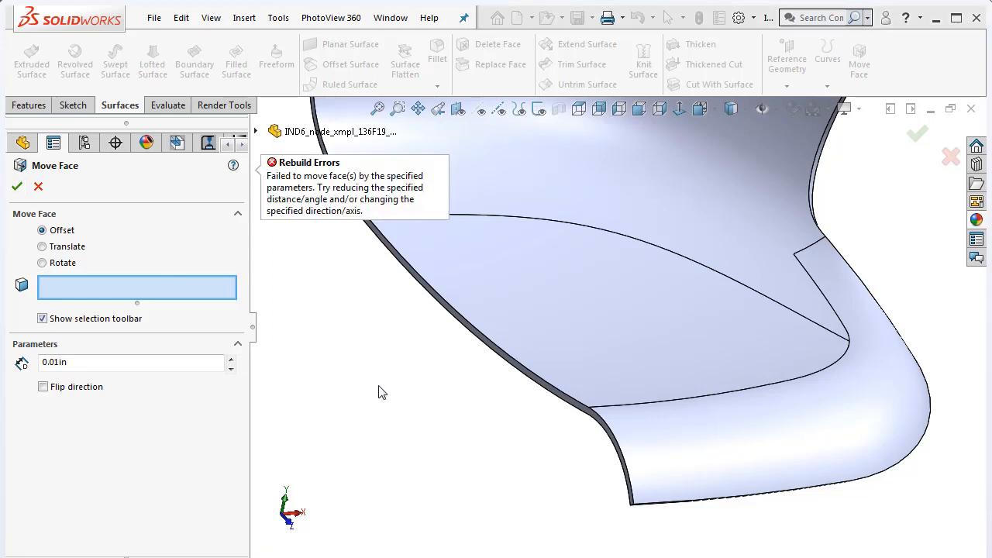
click(38, 188)
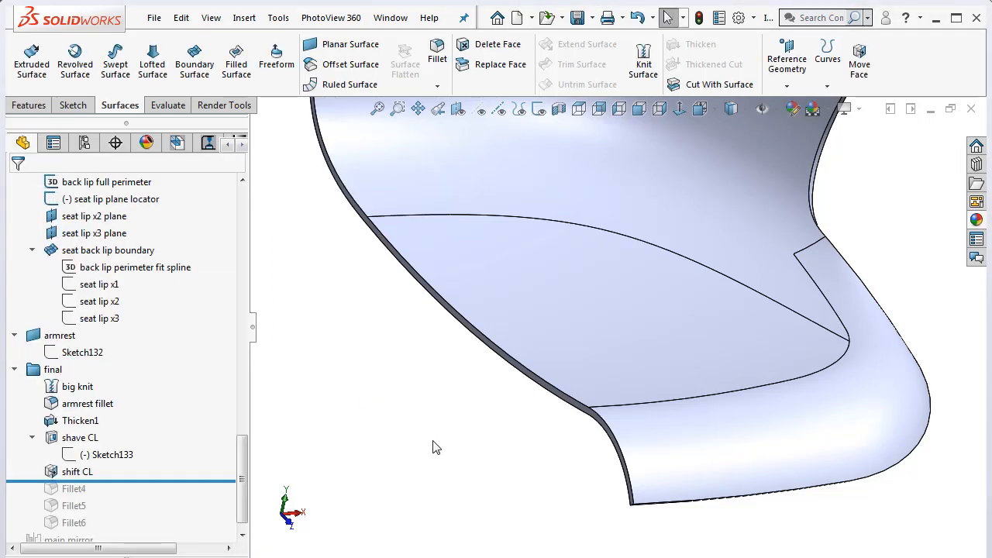
Roll the feature history forward past Fillet4 and inspect the armrest's corners
scroll(600, 273, up, 5)
middle_drag(605, 247, 533, 266)
middle_drag(511, 368, 525, 354)
drag(186, 481, 186, 490)
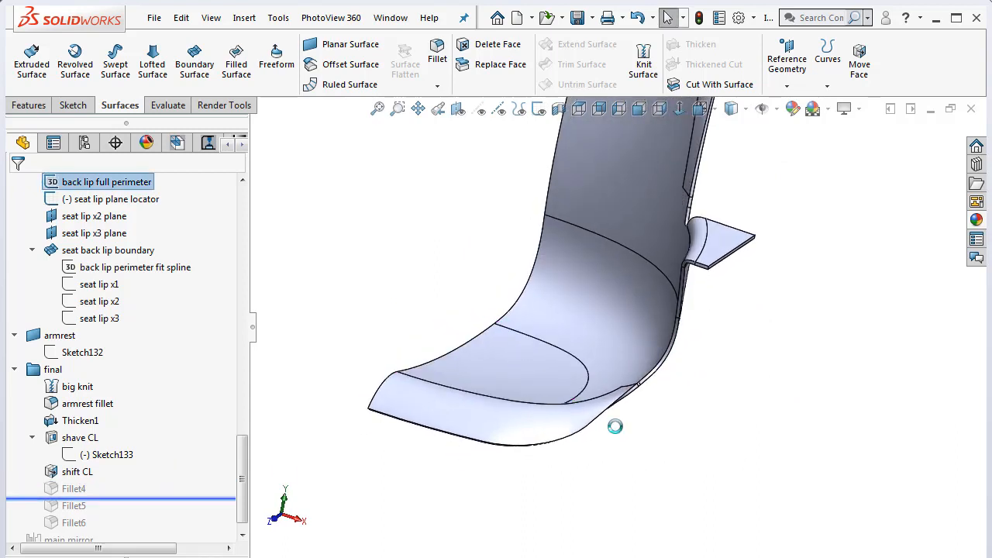
scroll(748, 248, down, 5)
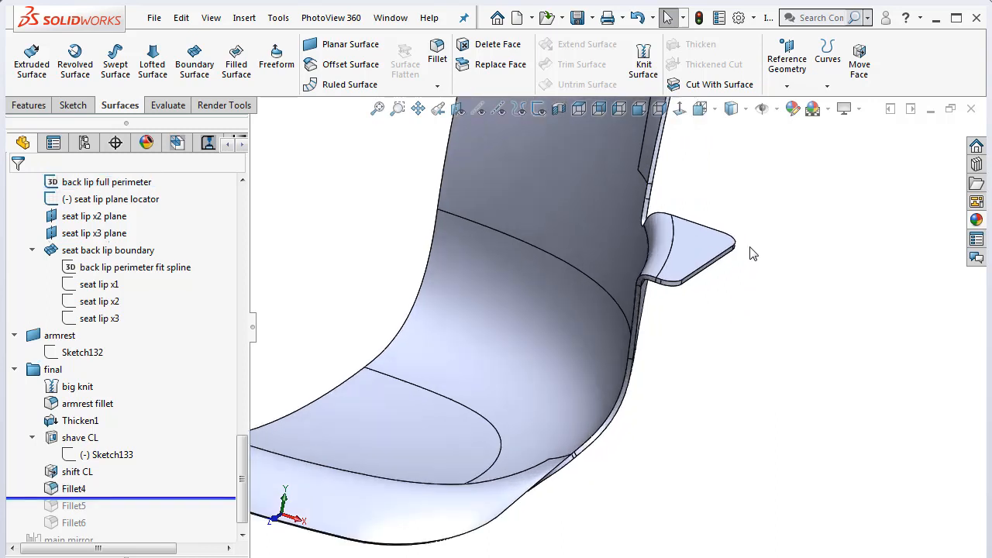
scroll(612, 345, up, 3)
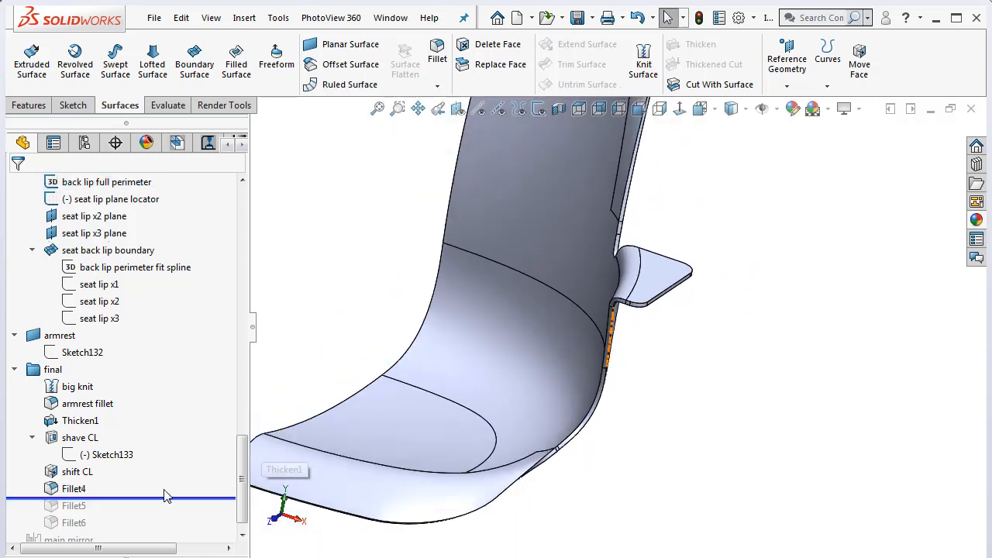
Roll the feature history forward past Fillet5 and inspect the seat's front and side edges
drag(165, 498, 163, 514)
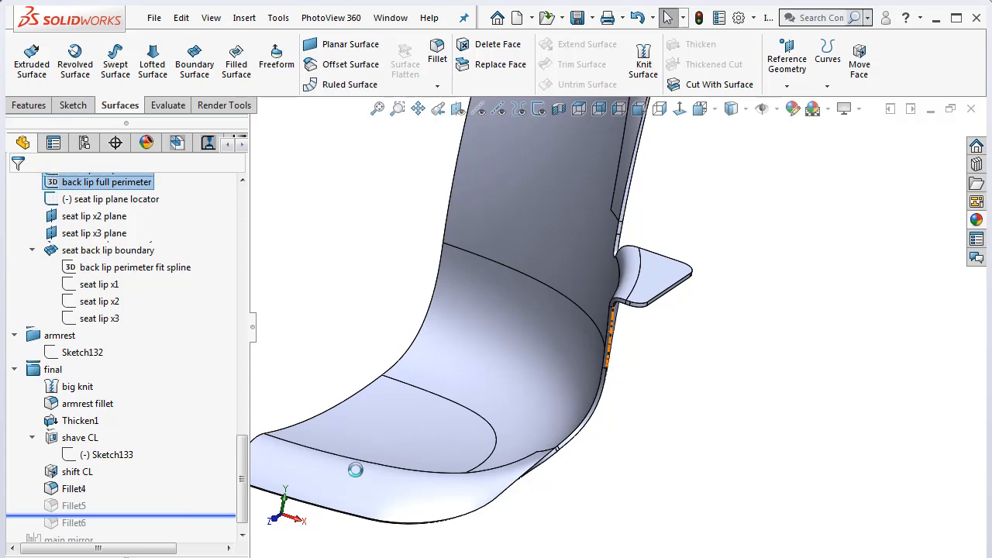
scroll(376, 462, down, 6)
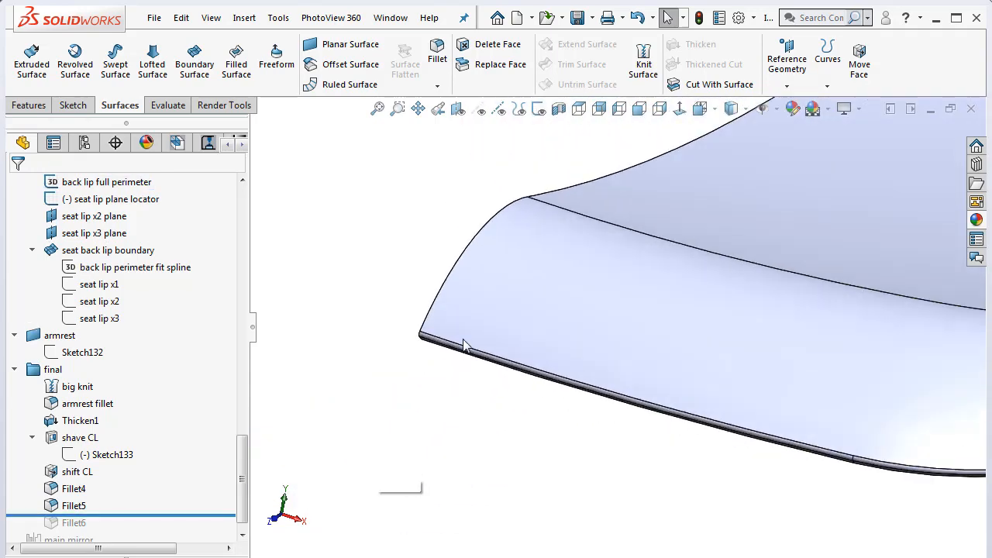
scroll(839, 370, up, 5)
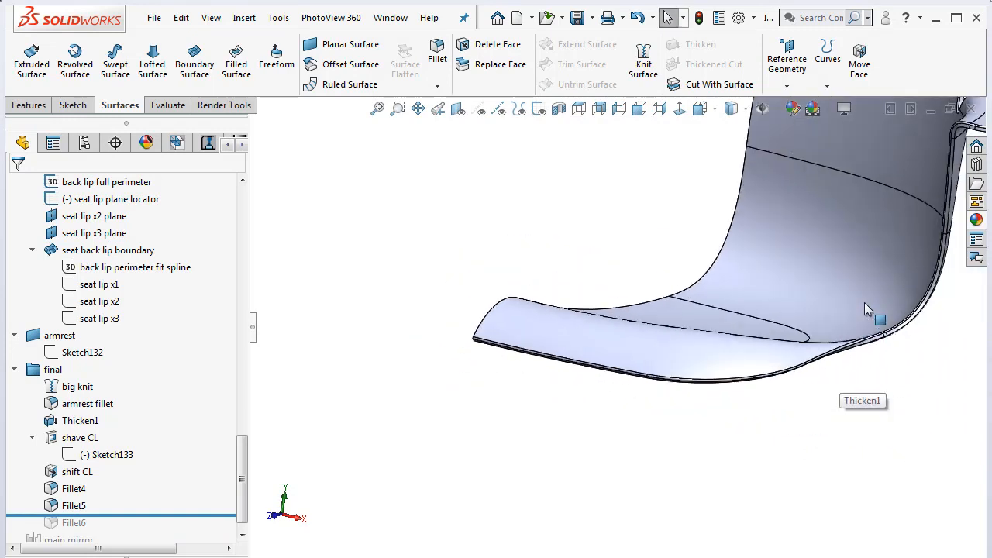
scroll(864, 302, down, 2)
scroll(207, 512, down, 1)
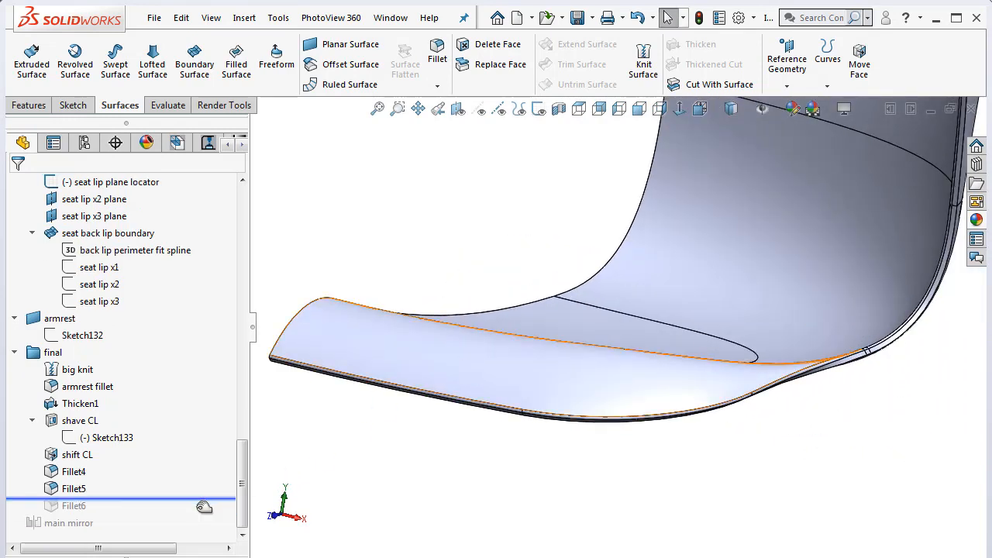
Roll the feature history forward past Fillet6 and inspect the edges around the armrest and the half chair
drag(203, 508, 224, 517)
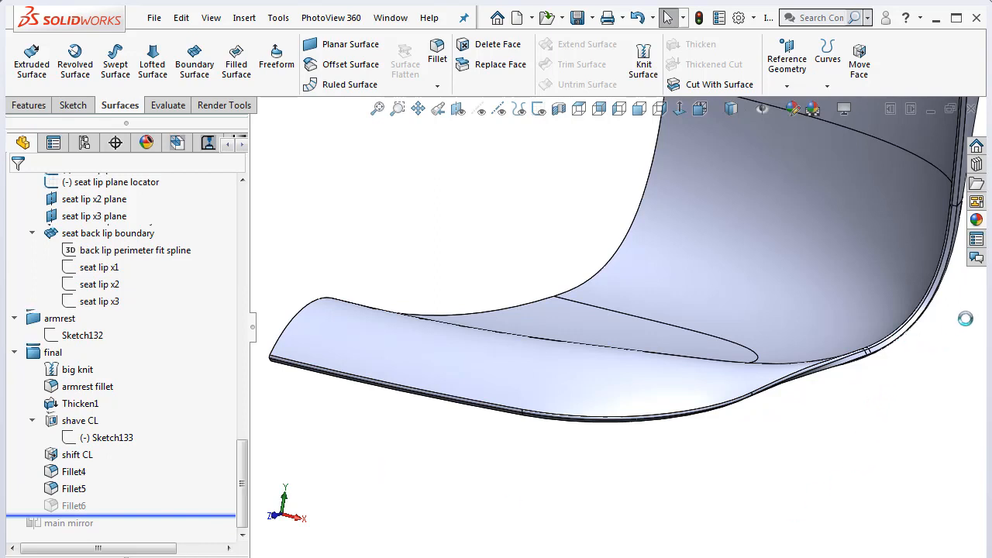
scroll(944, 341, up, 4)
scroll(811, 206, down, 3)
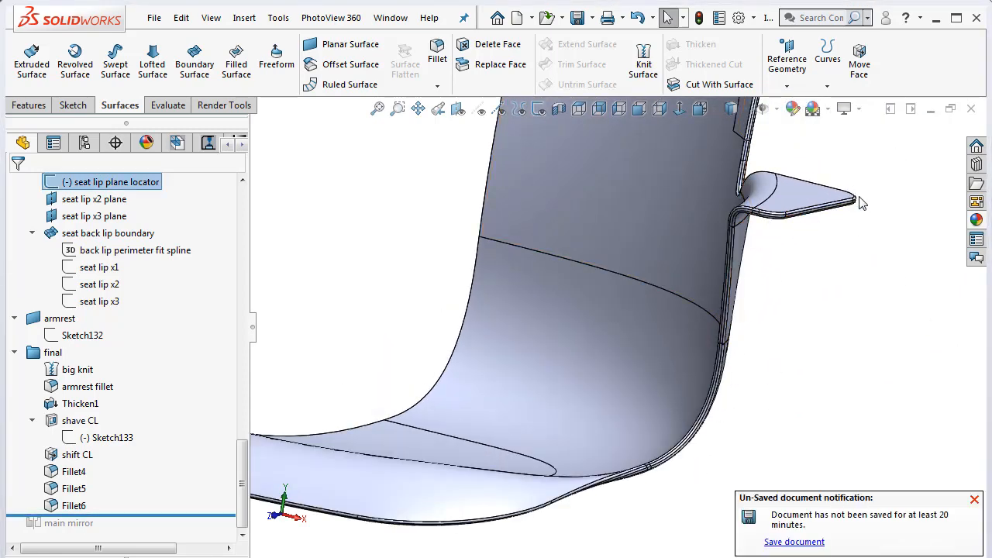
scroll(532, 288, up, 6)
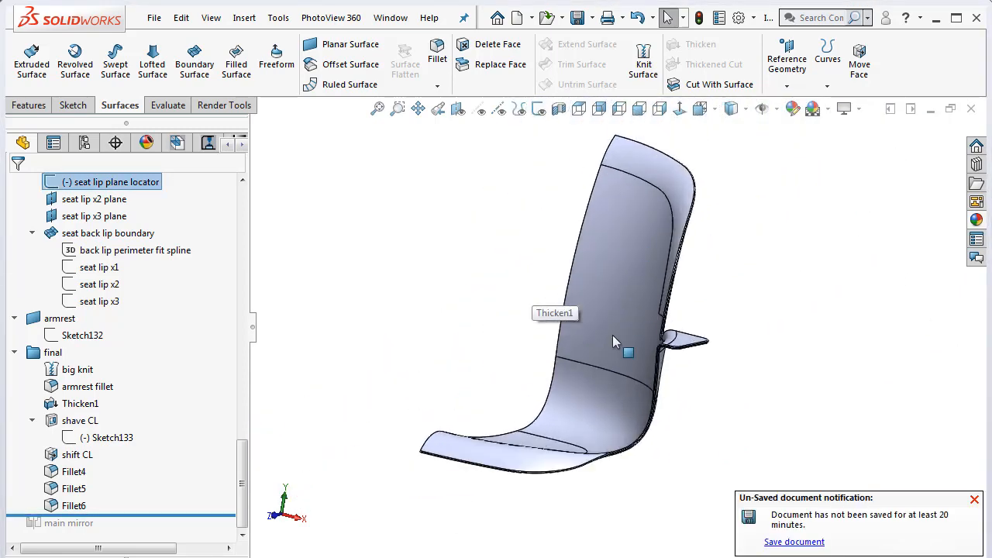
middle_drag(612, 341, 512, 349)
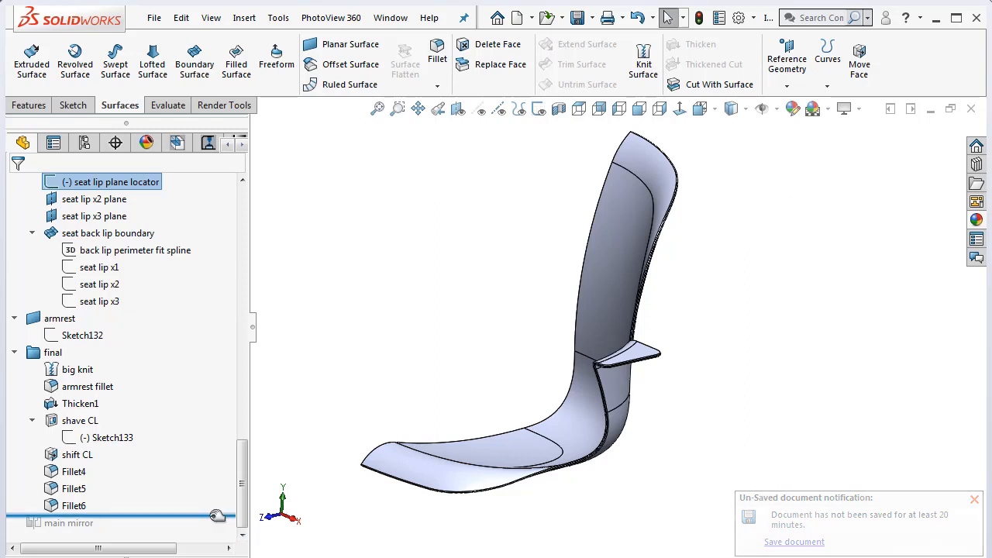
Roll the feature history forward past main mirror and hide the tangent edges on the full chair
drag(220, 515, 218, 527)
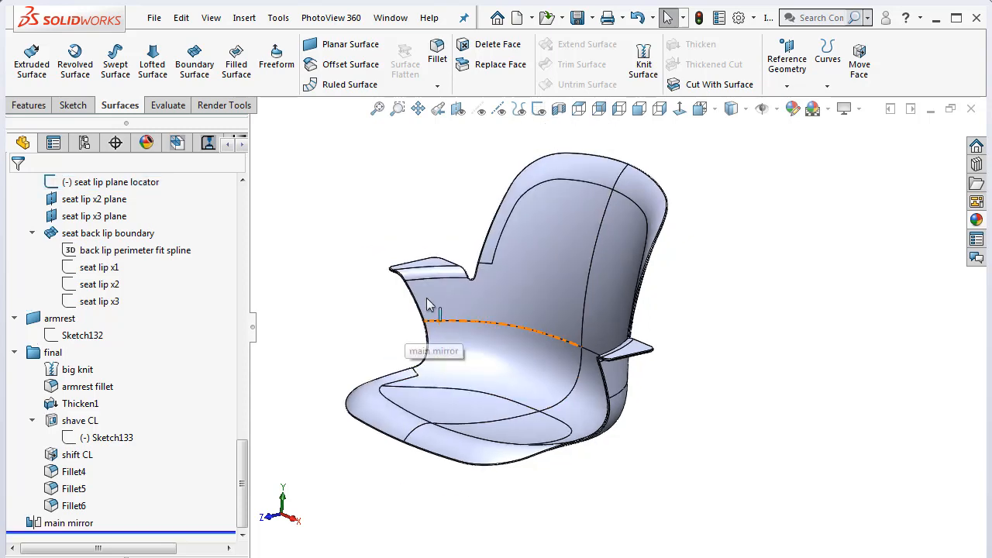
mouse_move(605, 381)
middle_down()
mouse_move(492, 416)
mouse_move(597, 364)
middle_up()
click(211, 17)
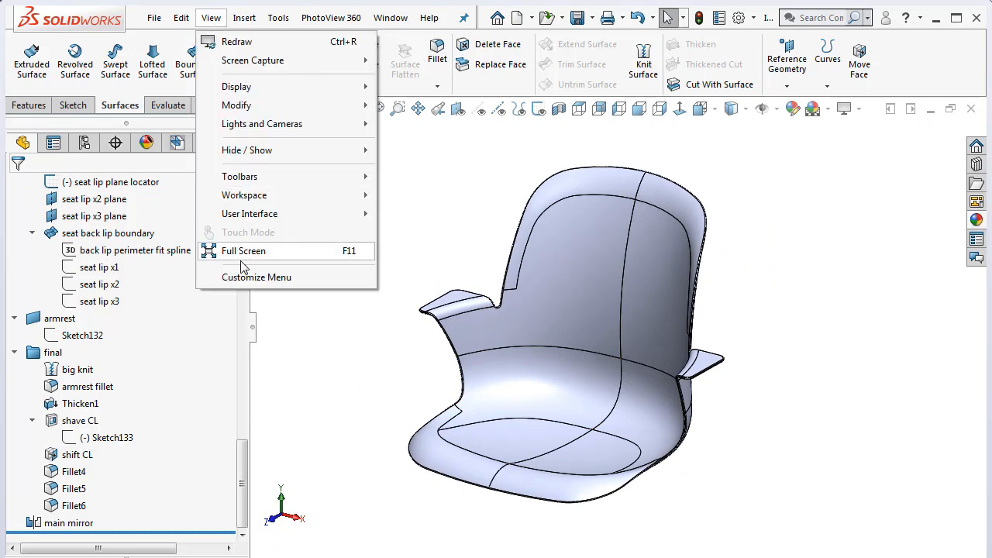
mouse_move(242, 111)
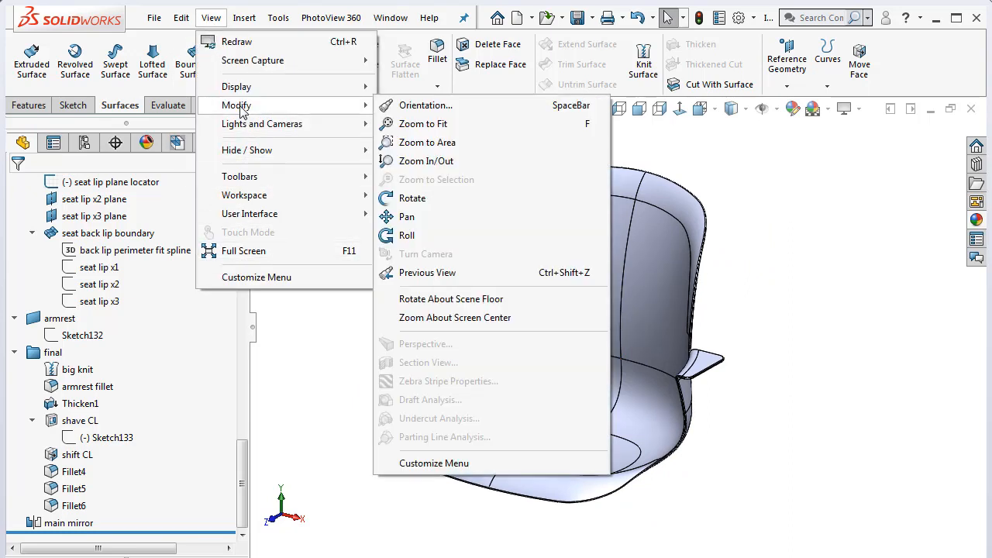
mouse_move(240, 86)
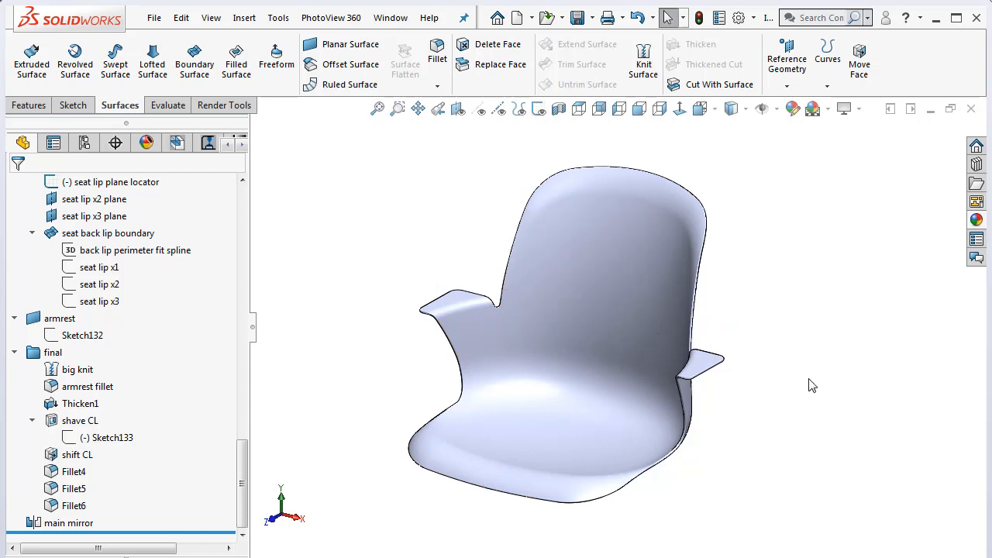
Examine the mirrored chair's surface shading and outline around the front of the seat and the upper backrest
middle_drag(760, 436, 780, 390)
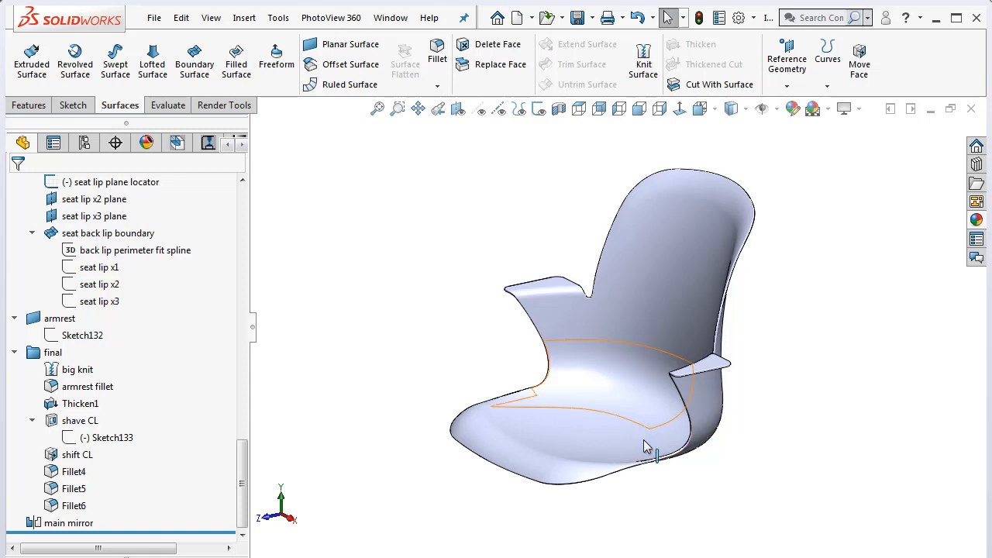
scroll(658, 458, down, 5)
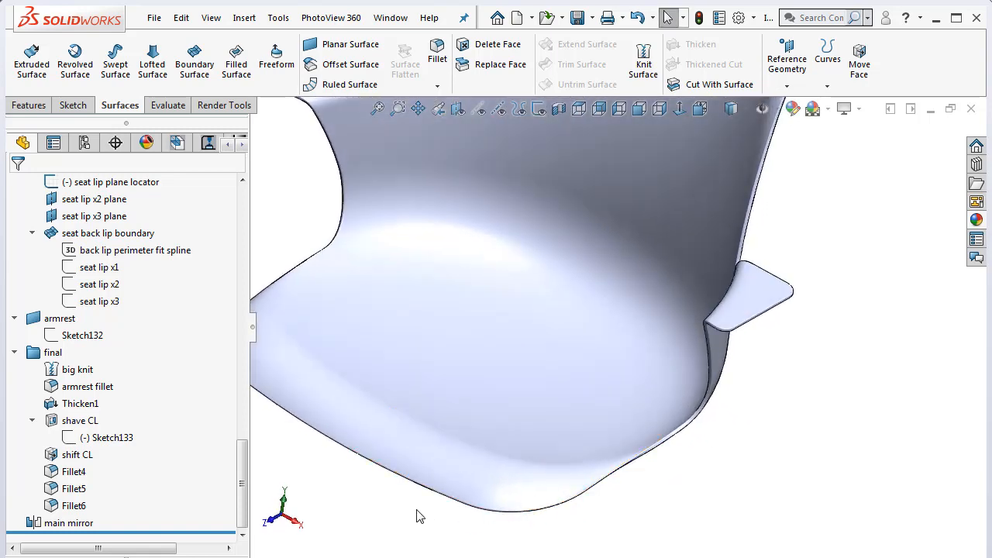
middle_drag(543, 513, 445, 520)
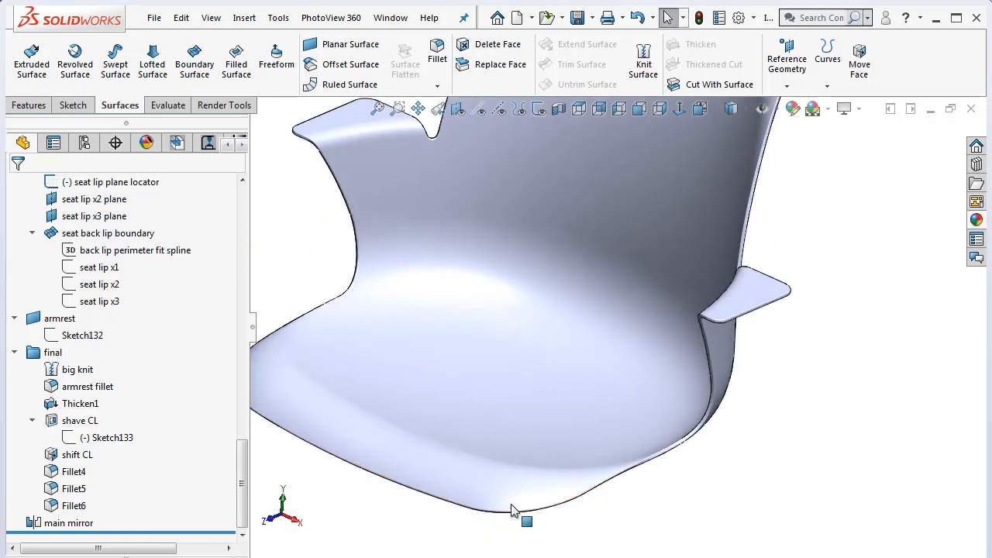
key(z)
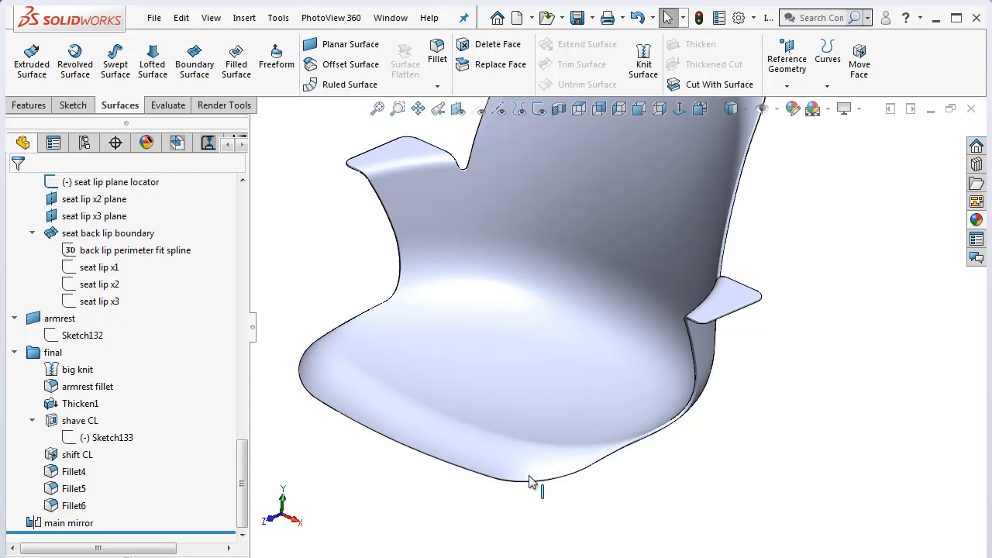
scroll(666, 322, up, 3)
scroll(679, 244, down, 5)
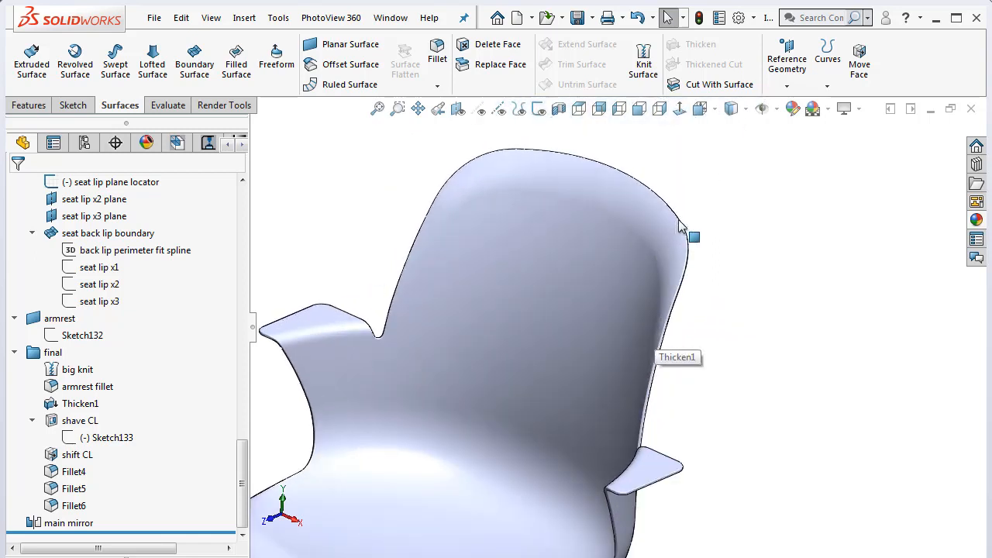
Examine the mirrored chair's backrest edge, armrest junction and overall outline from the front and from above
scroll(573, 394, up, 3)
middle_drag(573, 395, 627, 428)
scroll(660, 380, down, 5)
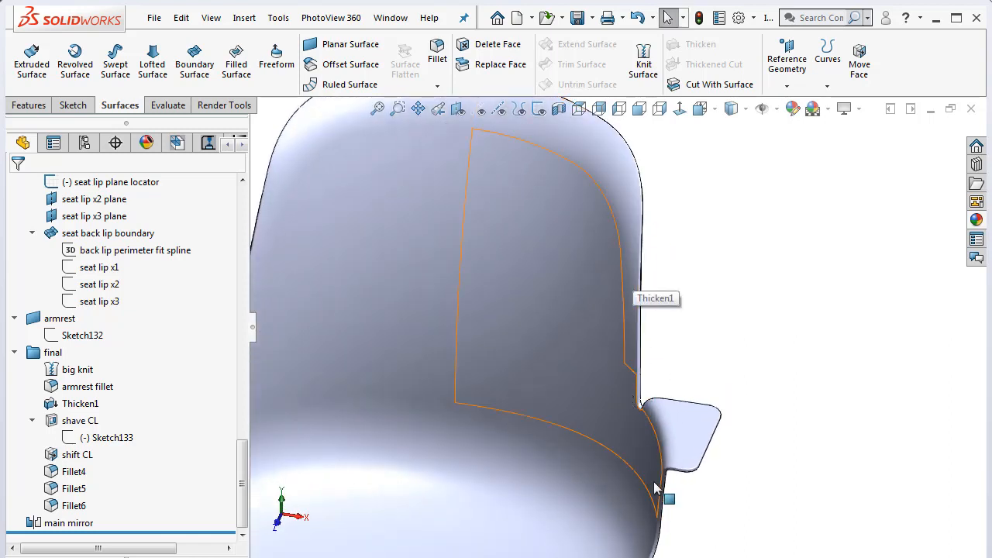
scroll(656, 476, up, 5)
middle_drag(656, 476, 629, 520)
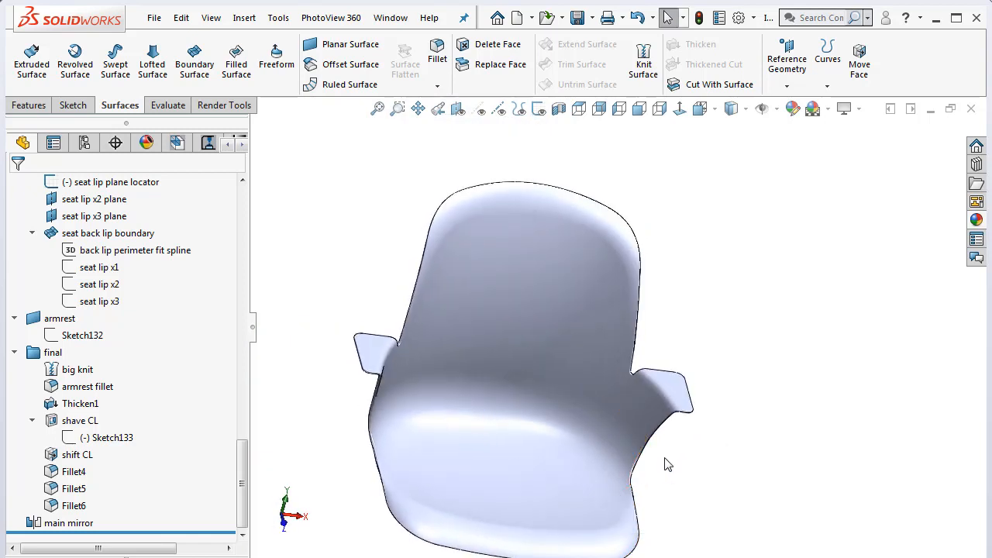
middle_drag(671, 464, 659, 397)
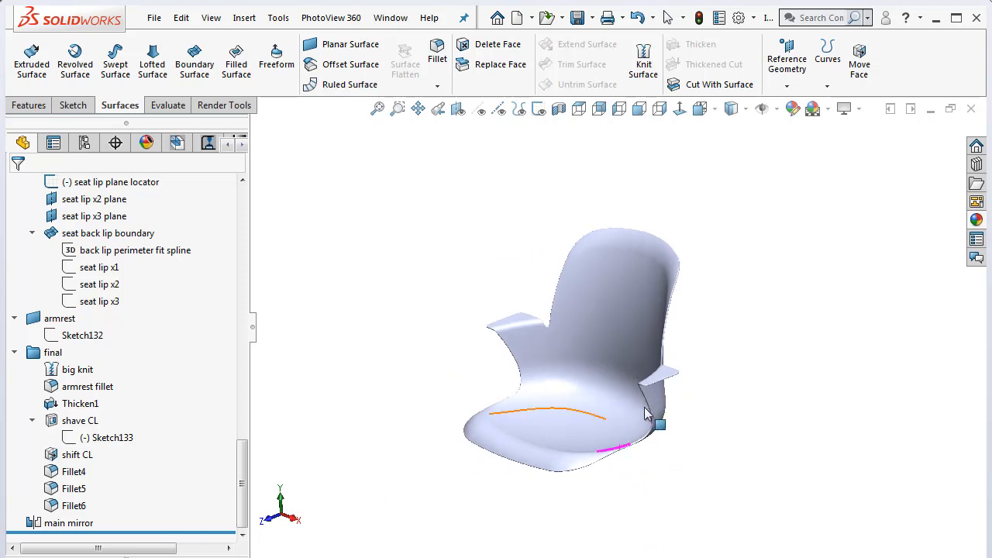
Examine the lip around the top of the backrest and its transition down the side toward the armrest
scroll(633, 370, down, 1)
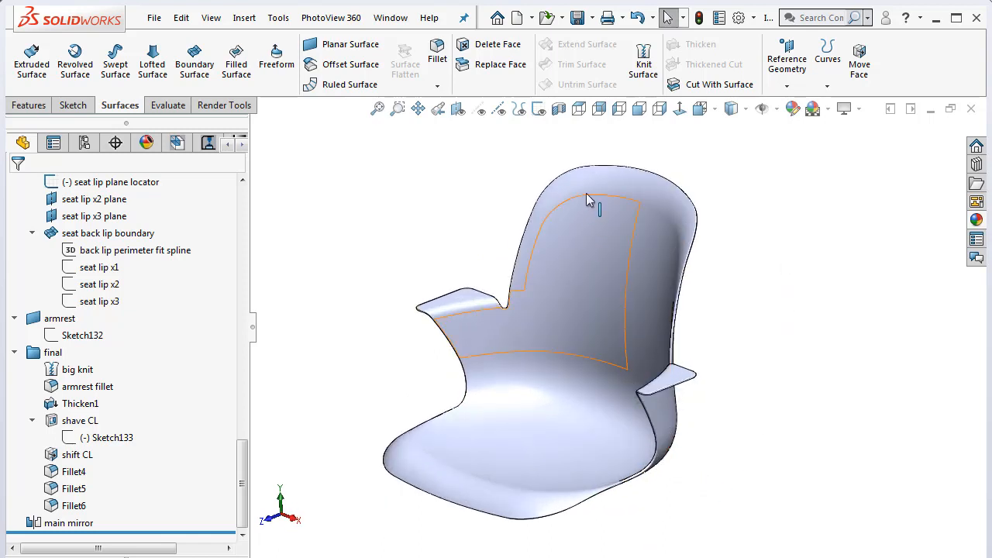
scroll(647, 233, down, 1)
middle_drag(647, 233, 655, 224)
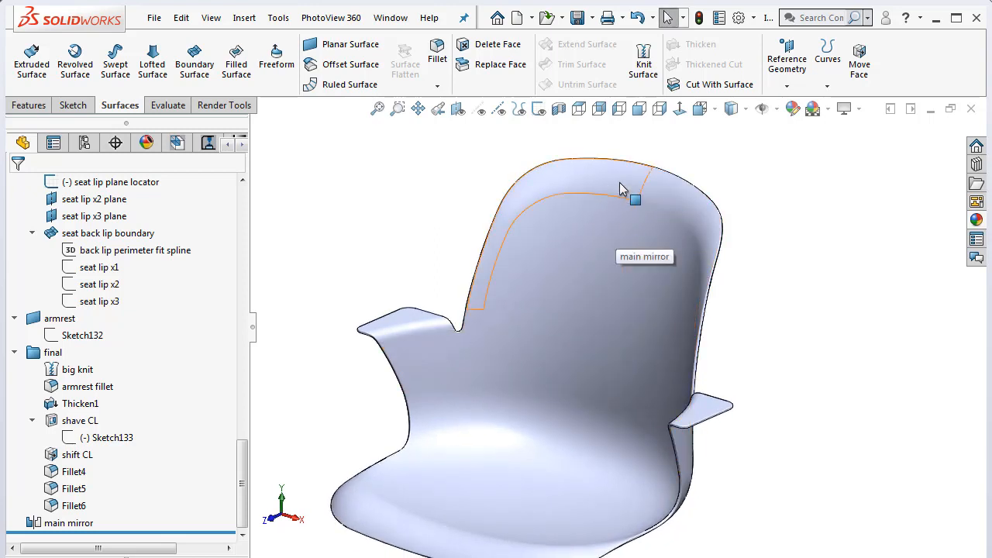
scroll(651, 323, up, 1)
scroll(660, 323, down, 2)
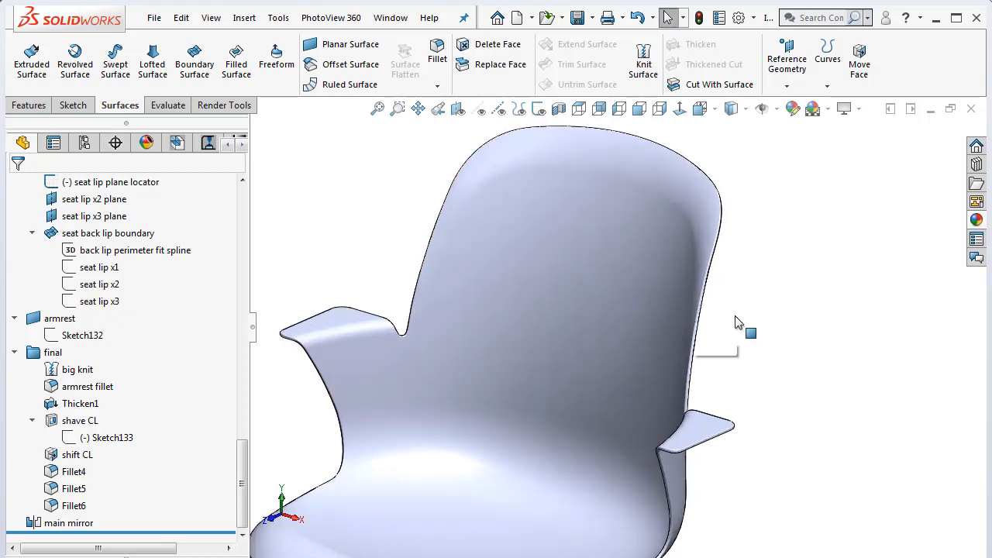
scroll(735, 320, up, 1)
mouse_move(761, 311)
middle_down()
mouse_move(817, 328)
mouse_move(799, 303)
mouse_move(788, 330)
mouse_move(735, 339)
mouse_move(753, 315)
middle_up()
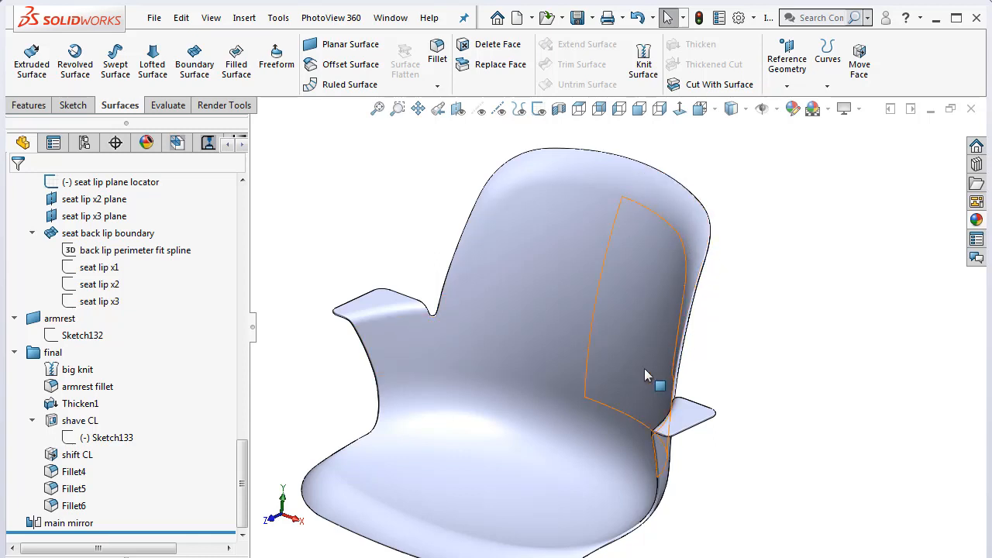
Examine the seat's front lip and highlight the curved corner face between seat and backrest, then clear the selection
scroll(644, 368, up, 3)
scroll(538, 505, down, 2)
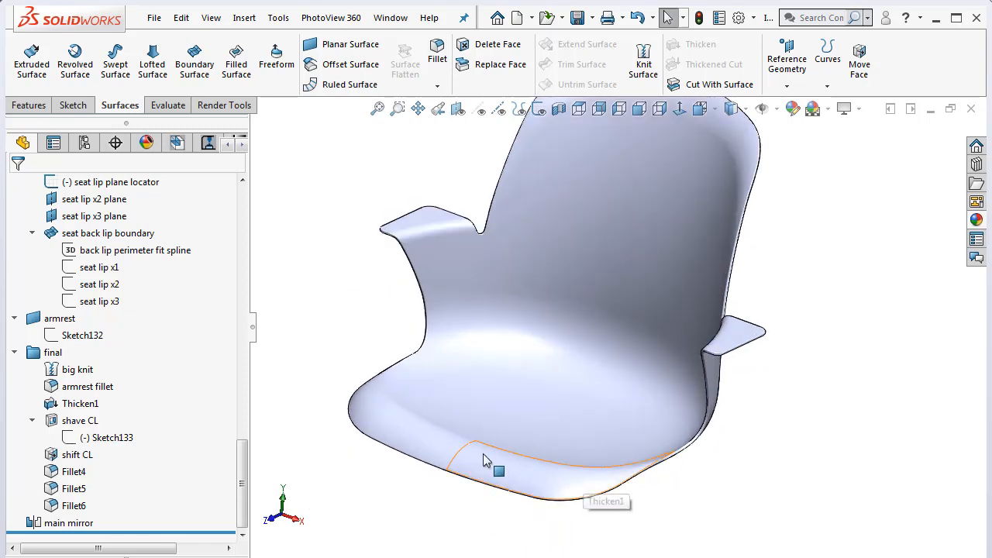
middle_drag(757, 454, 757, 462)
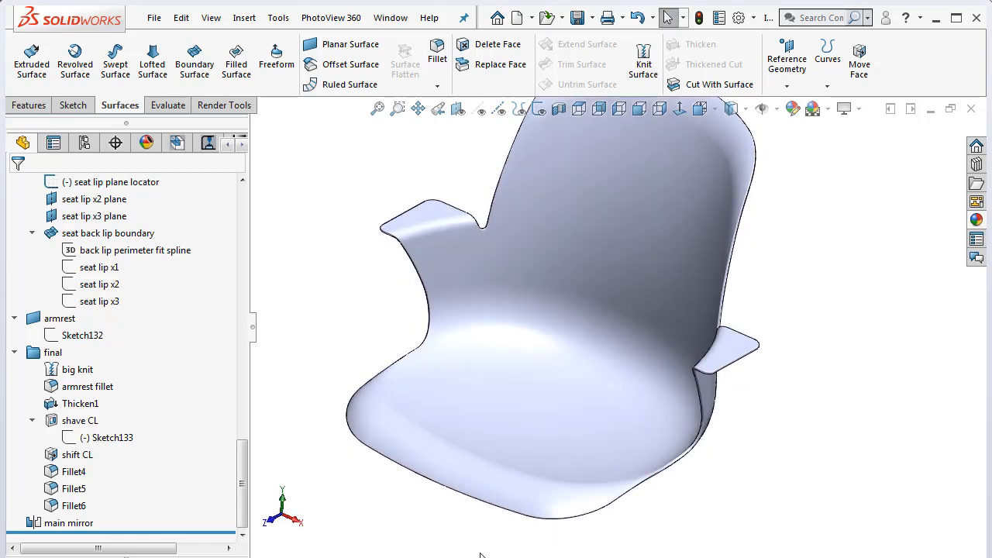
click(664, 444)
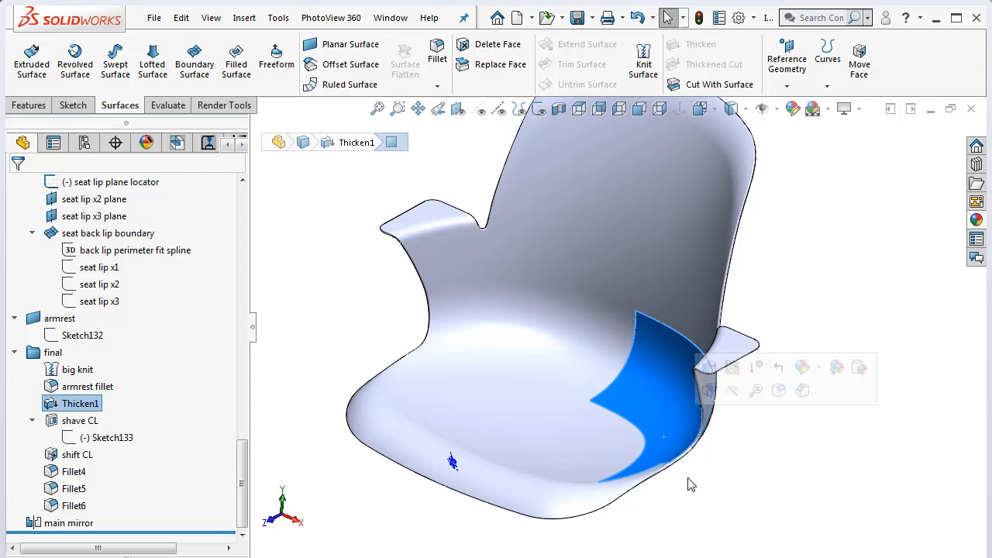
middle_drag(687, 483, 729, 508)
click(729, 508)
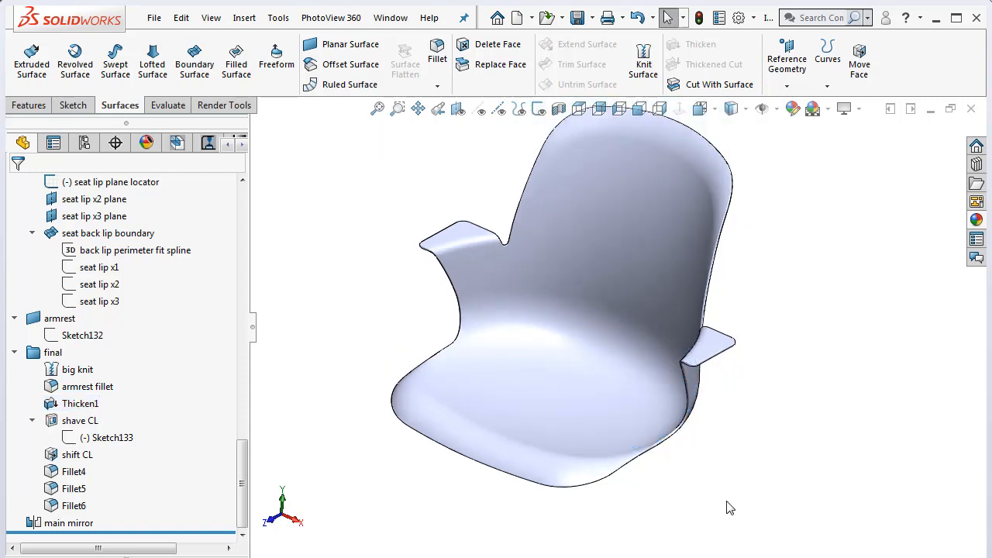
Make the tangent edges visible and examine the face boundaries around the seat's front and side lip
click(211, 17)
mouse_move(240, 87)
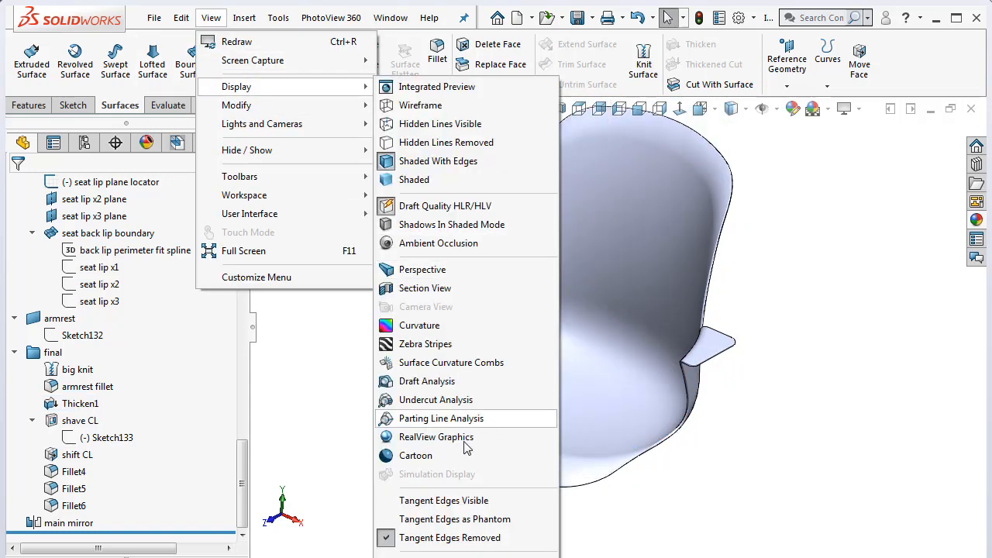
click(472, 501)
middle_drag(776, 448, 540, 467)
scroll(495, 414, down, 2)
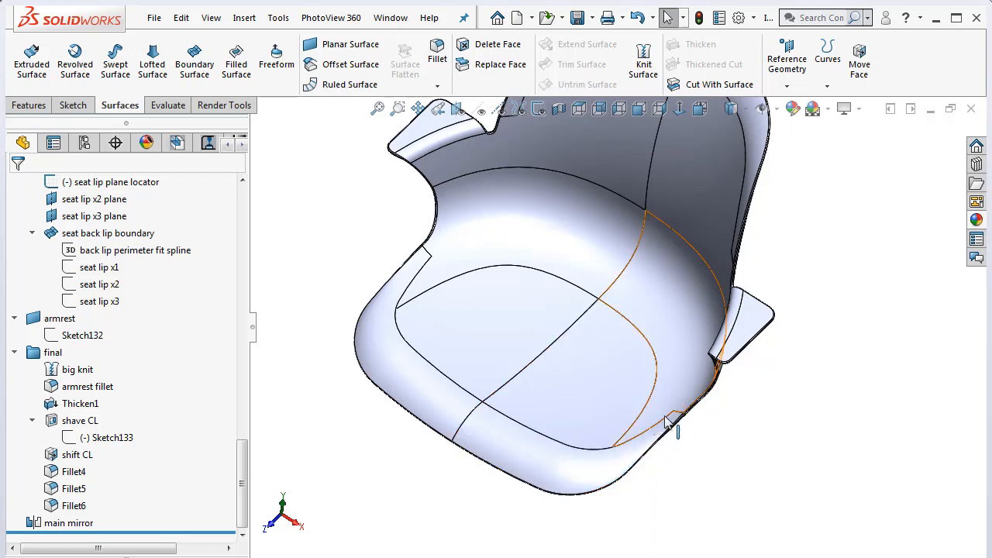
scroll(612, 453, down, 2)
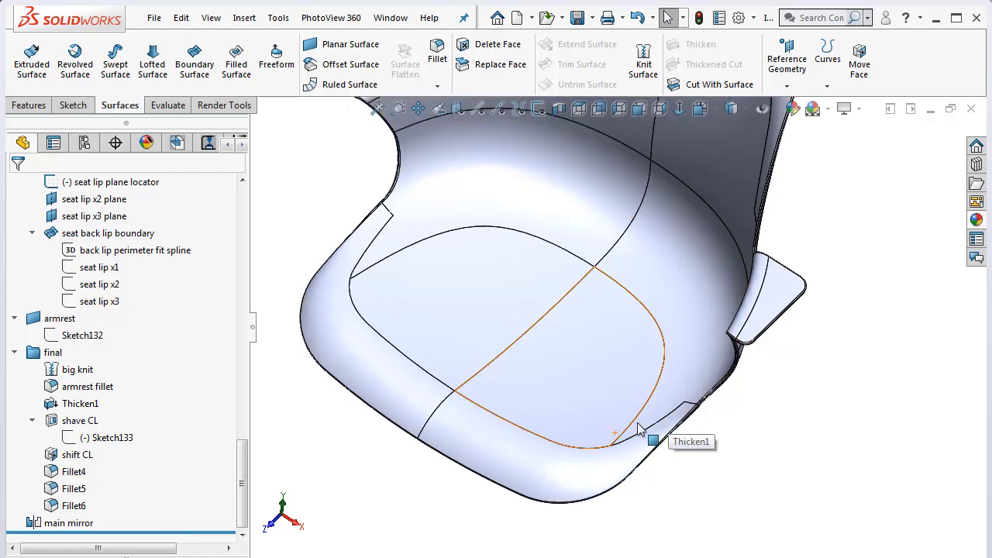
click(664, 404)
click(725, 435)
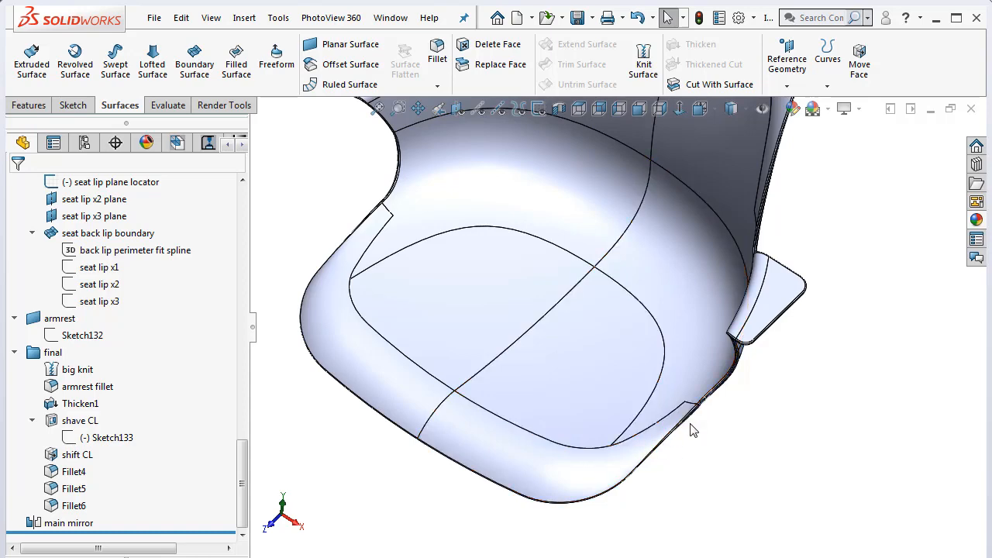
Inspect the chair's side profile with its tangent edges, using the standard Right view
middle_drag(694, 431, 750, 299)
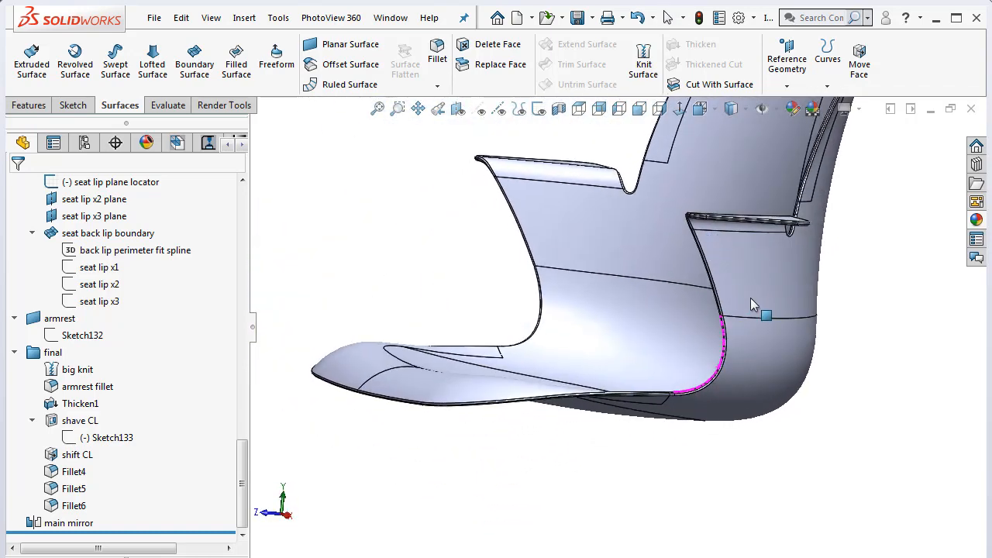
scroll(750, 298, up, 5)
click(731, 109)
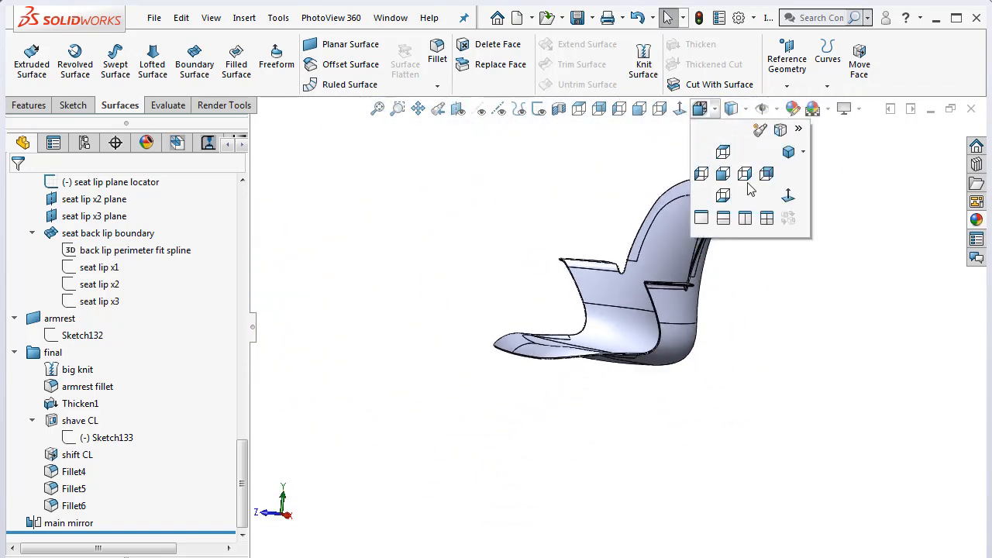
click(749, 180)
scroll(624, 215, down, 2)
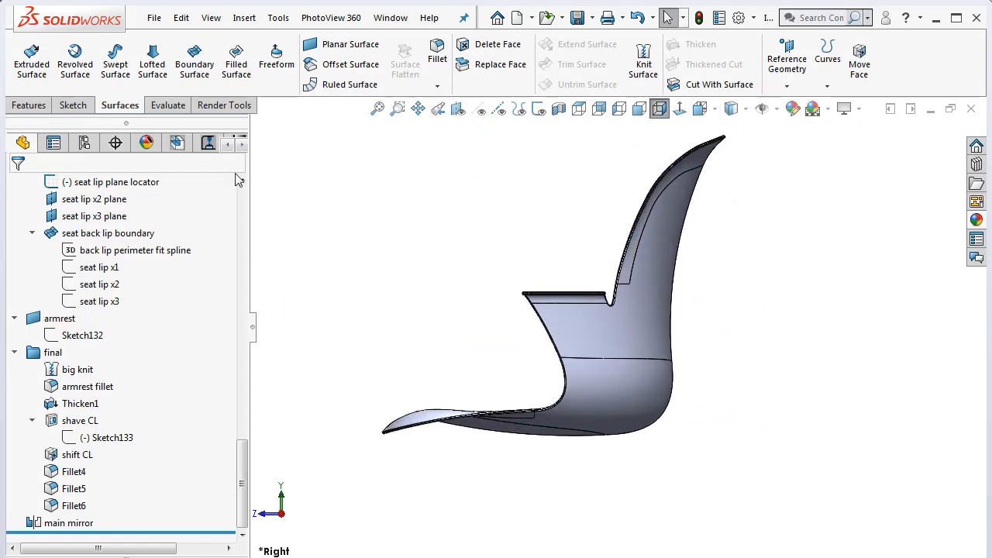
Remove the tangent edges from the display and show the chair from the front and in isometric view
click(221, 18)
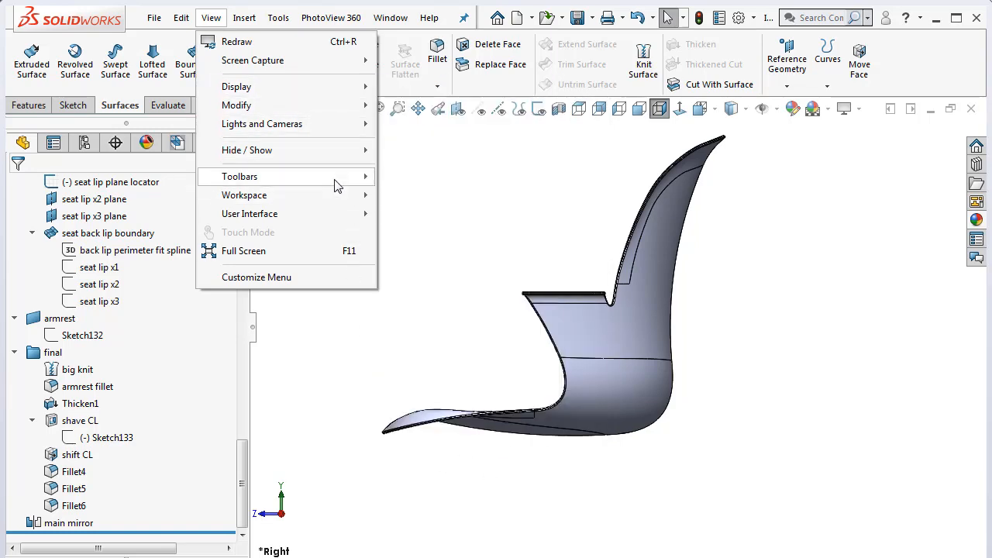
mouse_move(310, 87)
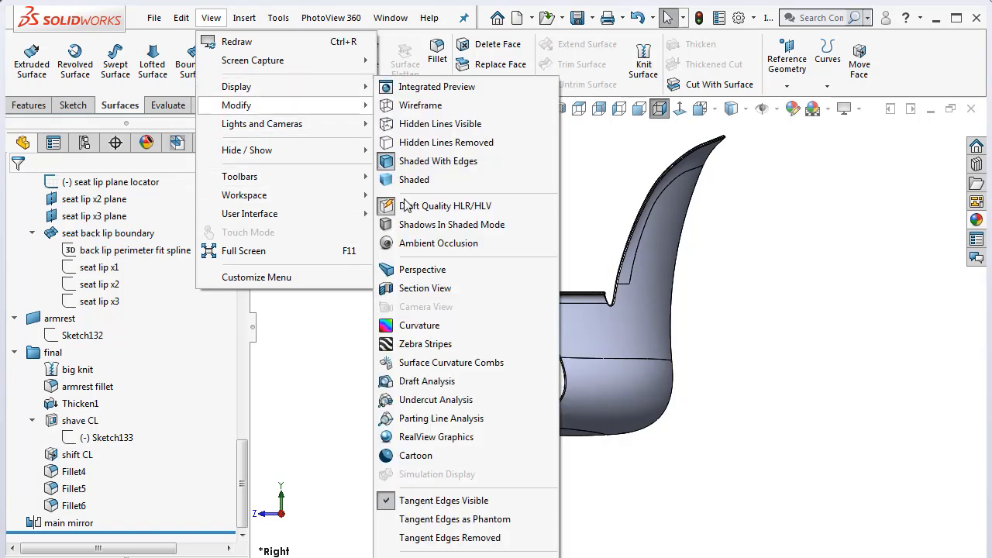
click(462, 538)
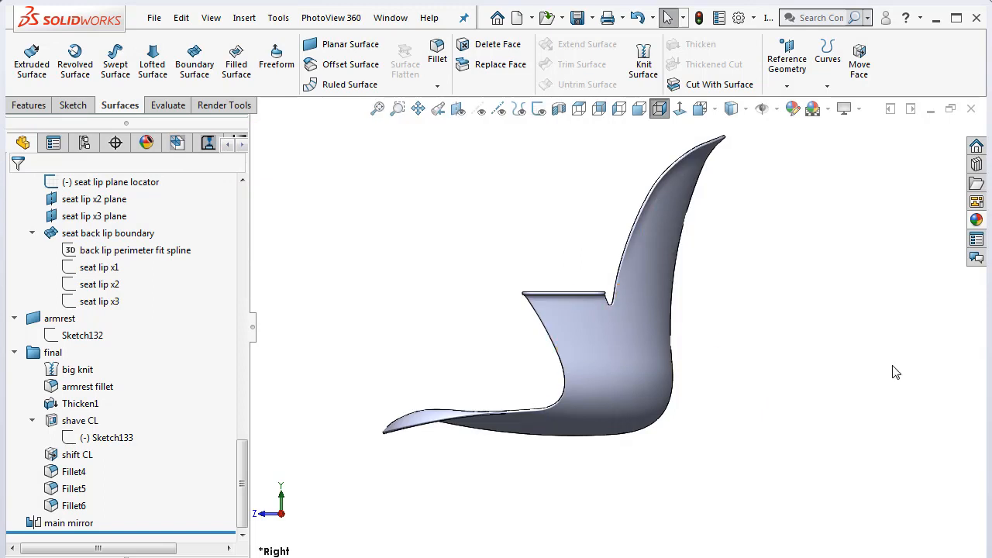
key(ctrl+1)
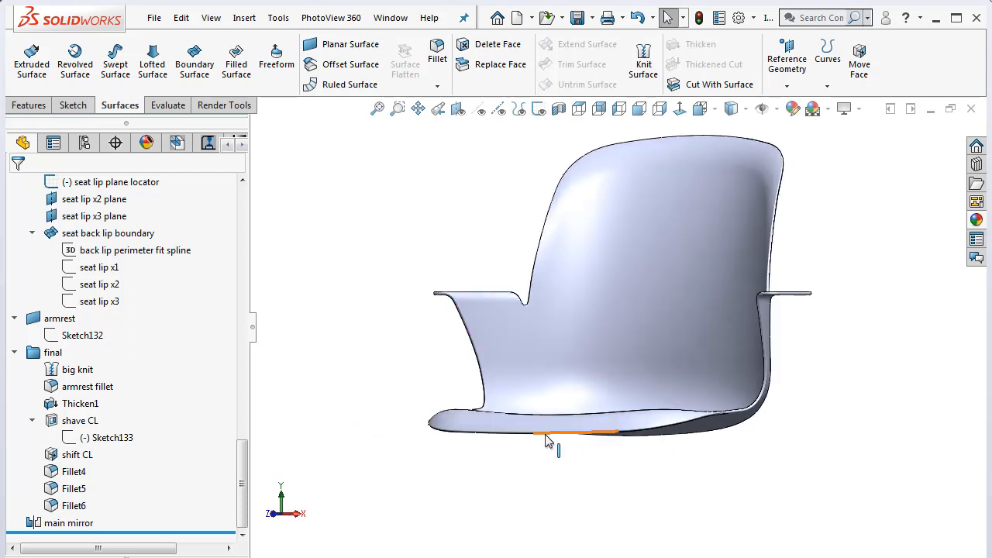
key(ctrl+7)
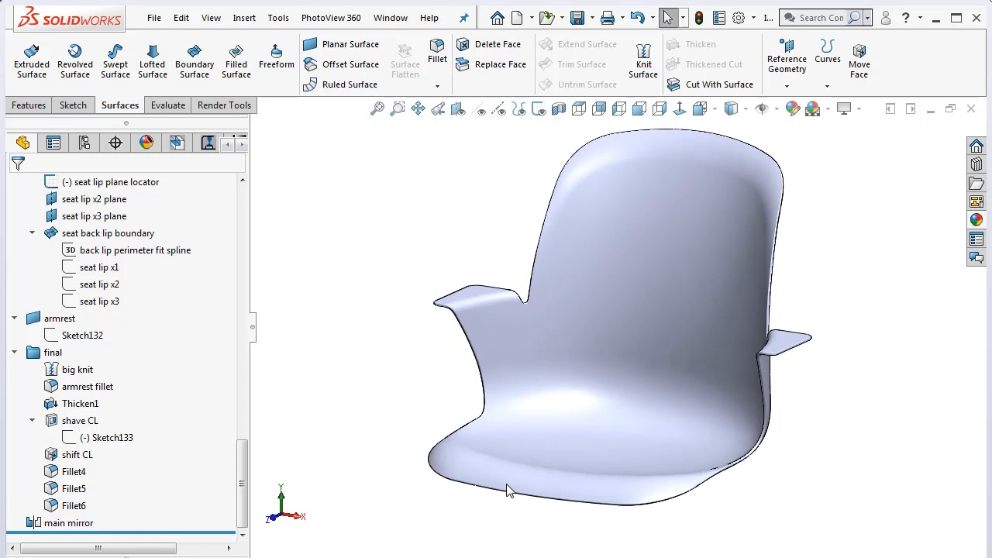